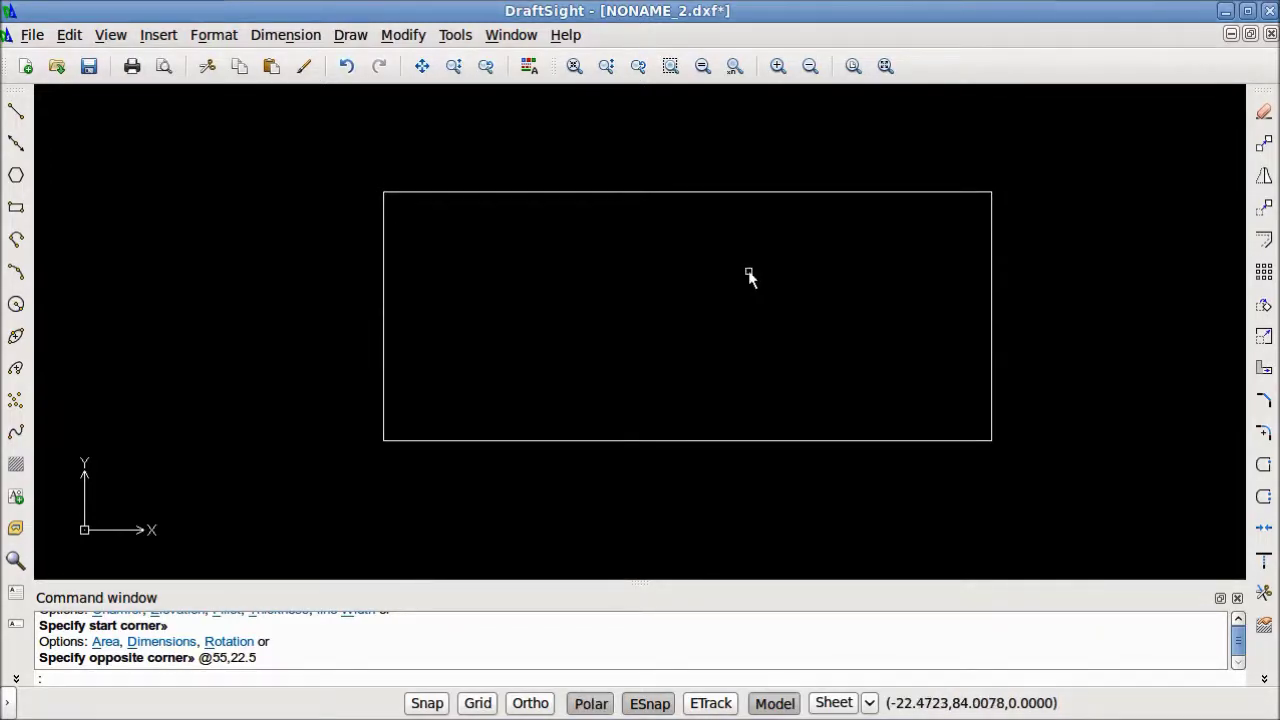
Step: Draw a vertical line 4 units long upward from the midpoint of the rectangle's bottom edge
click(17, 118)
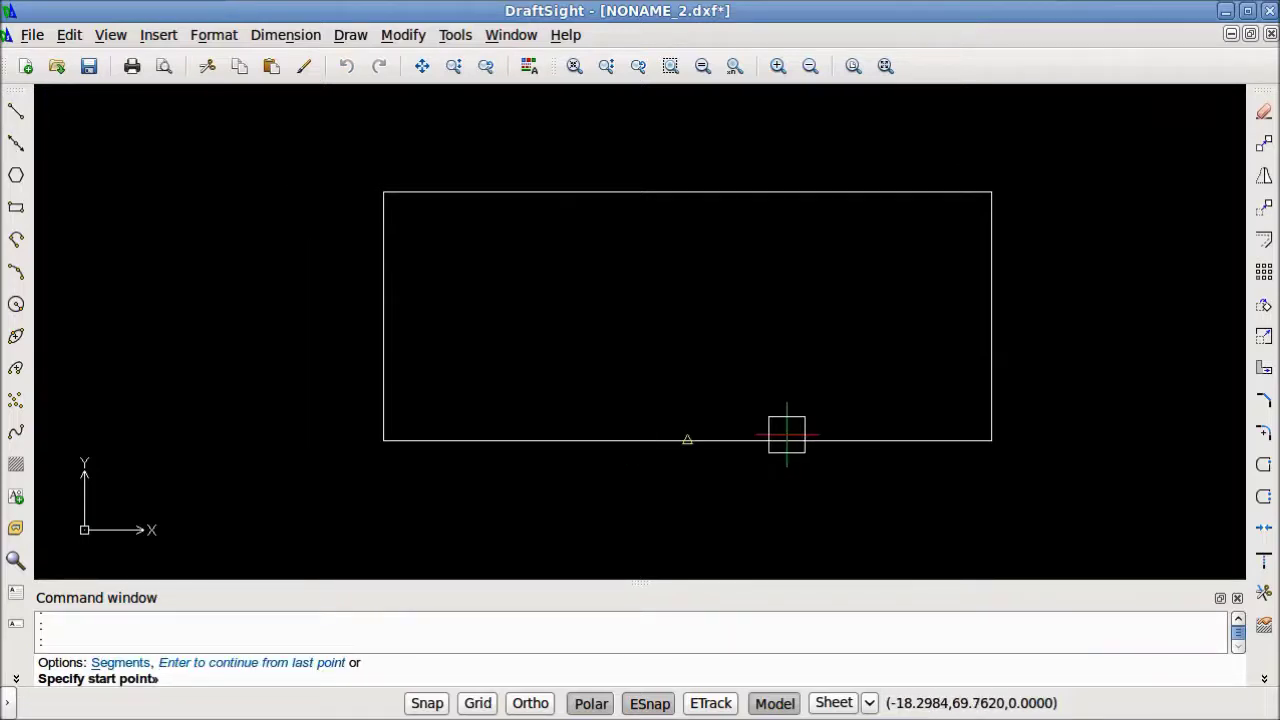
click(687, 440)
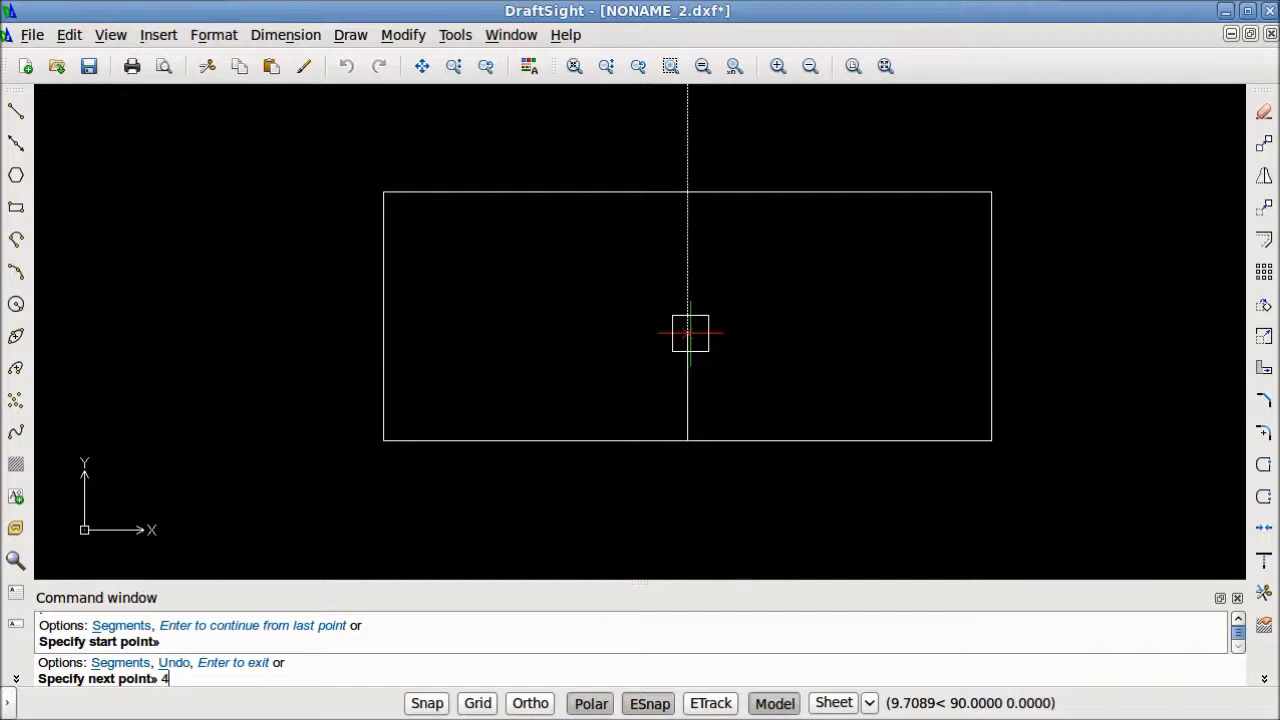
text(4)
key(Return)
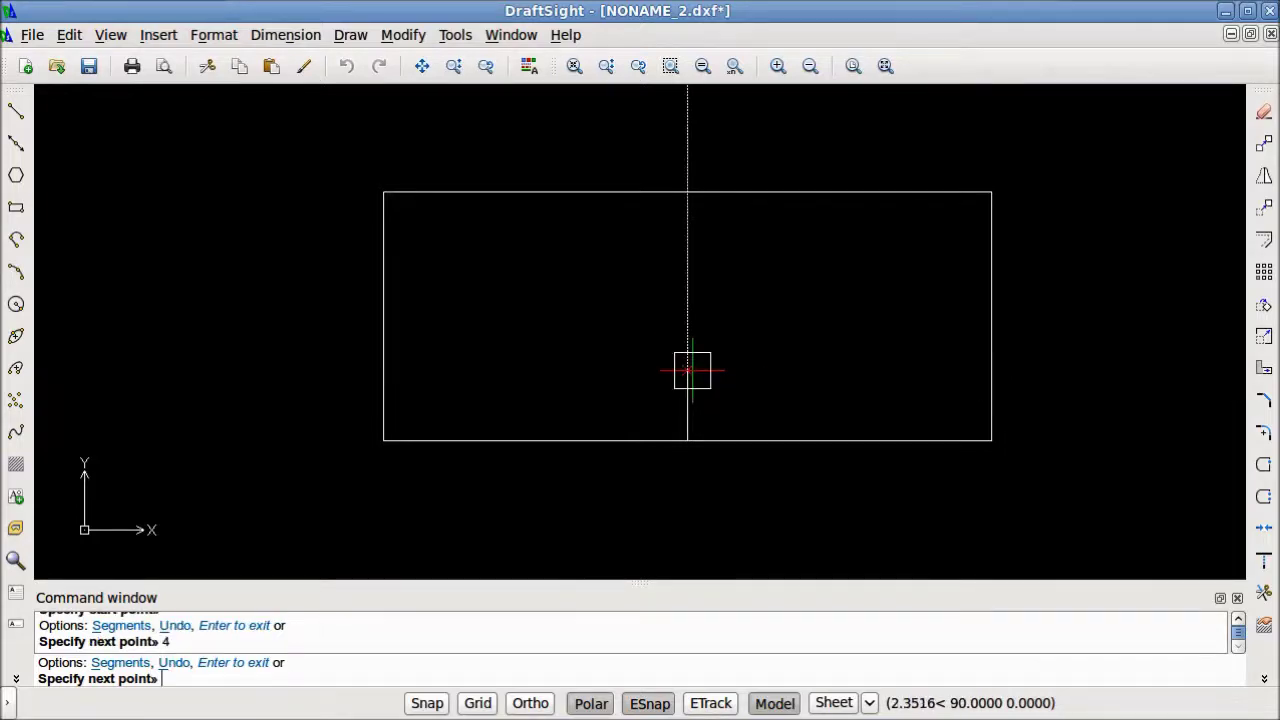
key(Return)
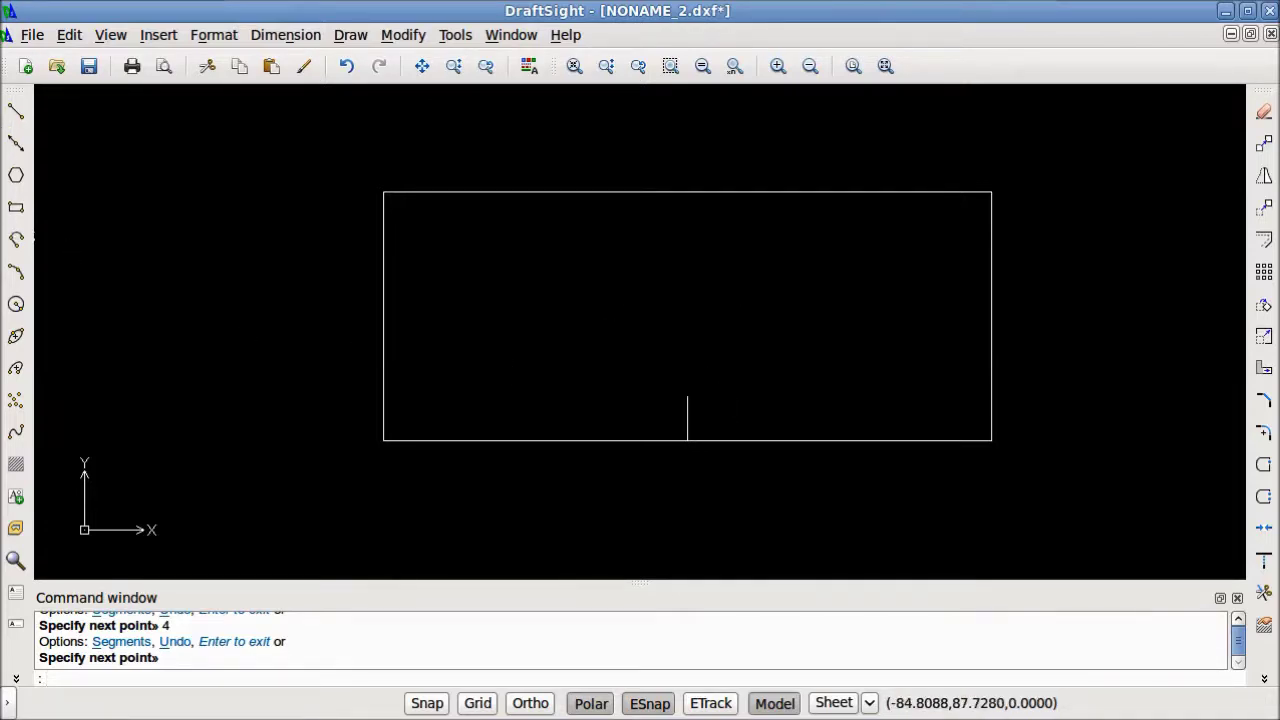
Step: Draw an ellipse in the empty area right of the rectangle, with a horizontal axis of 16-7/8 and a vertical half-axis of 7
middle_drag(909, 286, 520, 295)
key(F10)
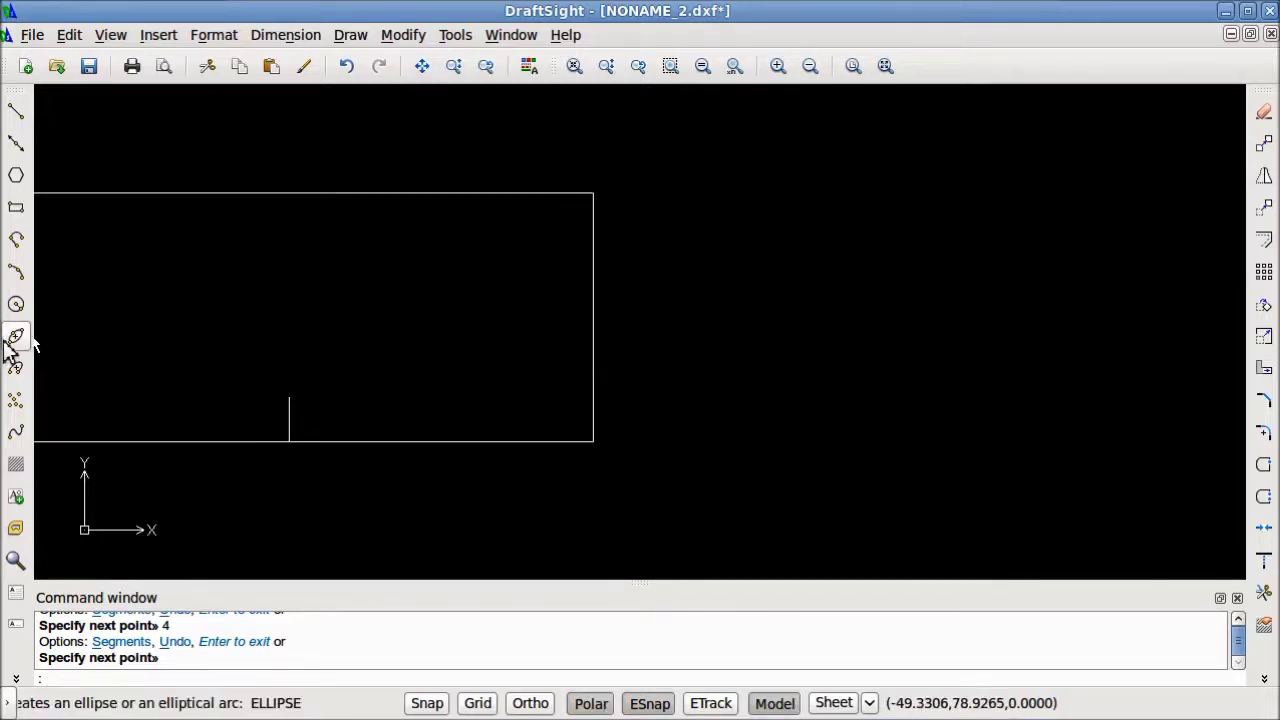
click(17, 340)
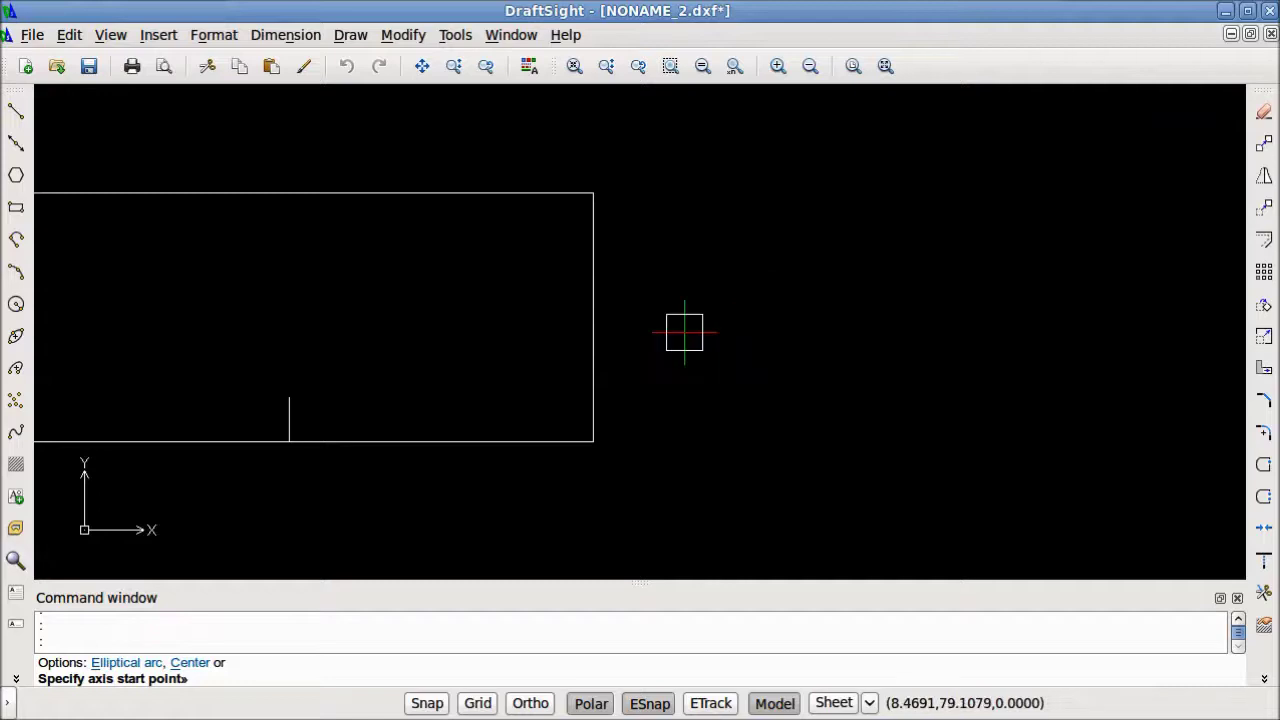
click(684, 334)
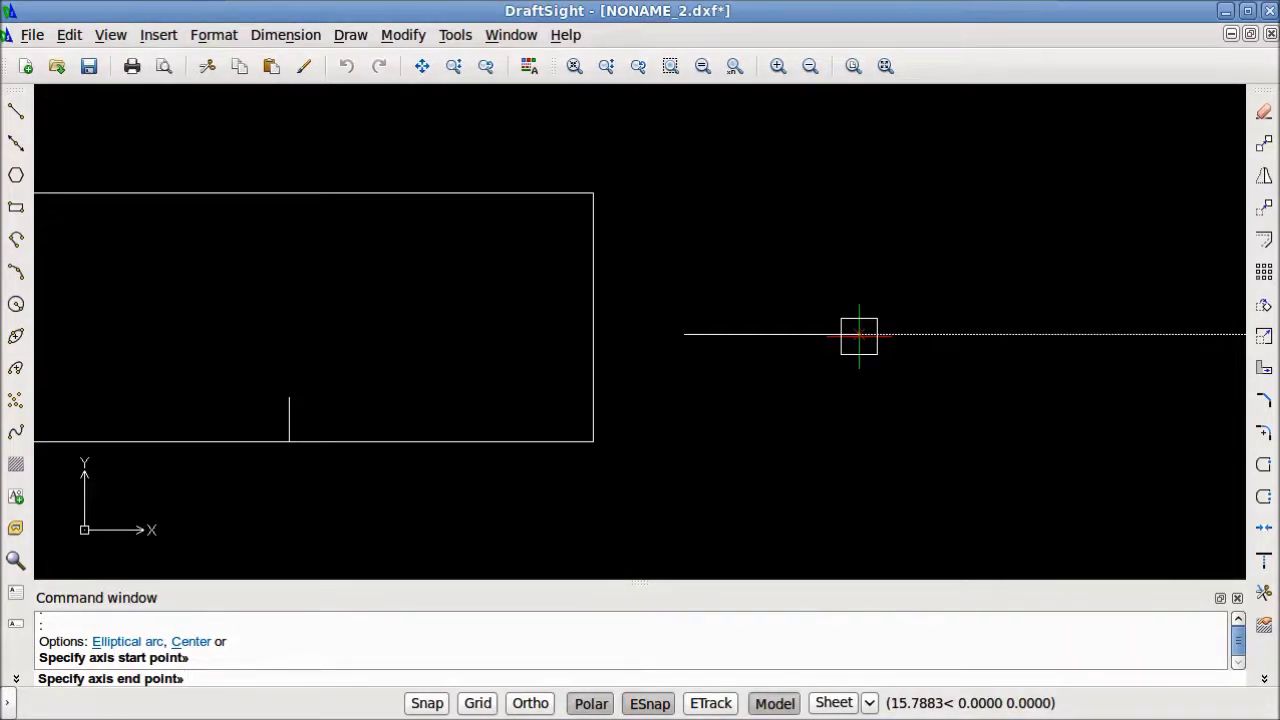
text(7)
key(Return)
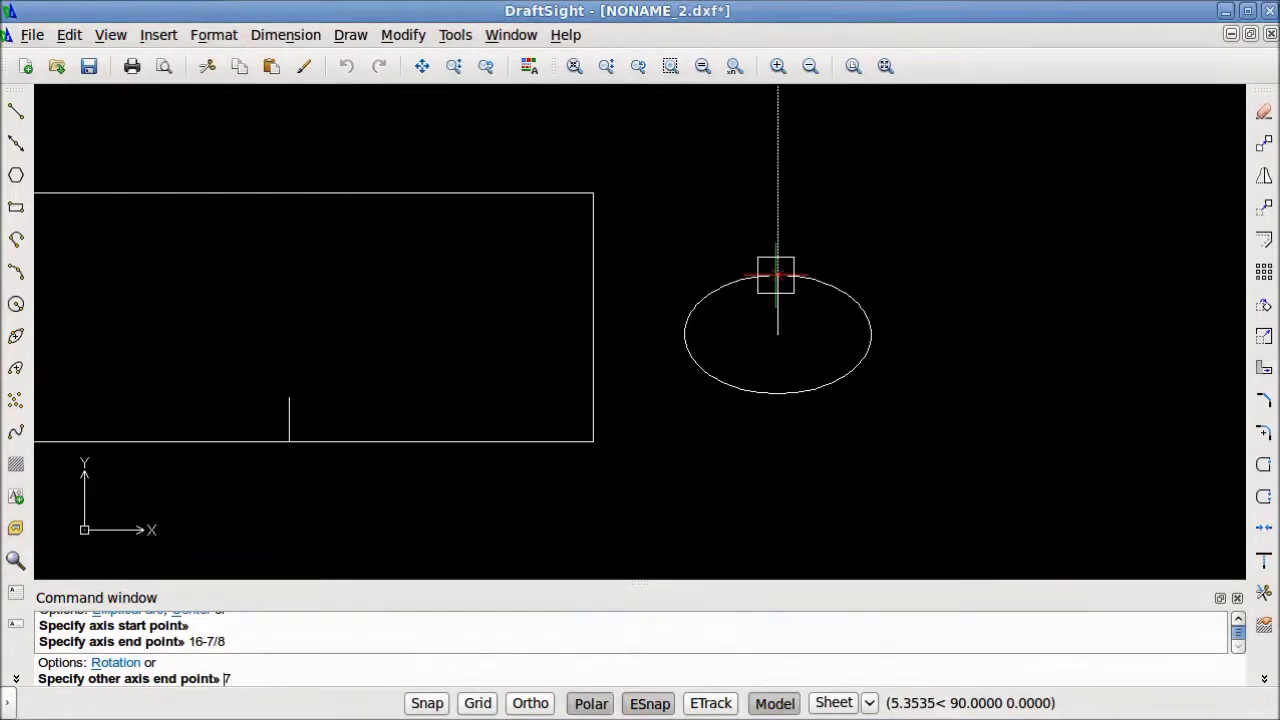
key(Return)
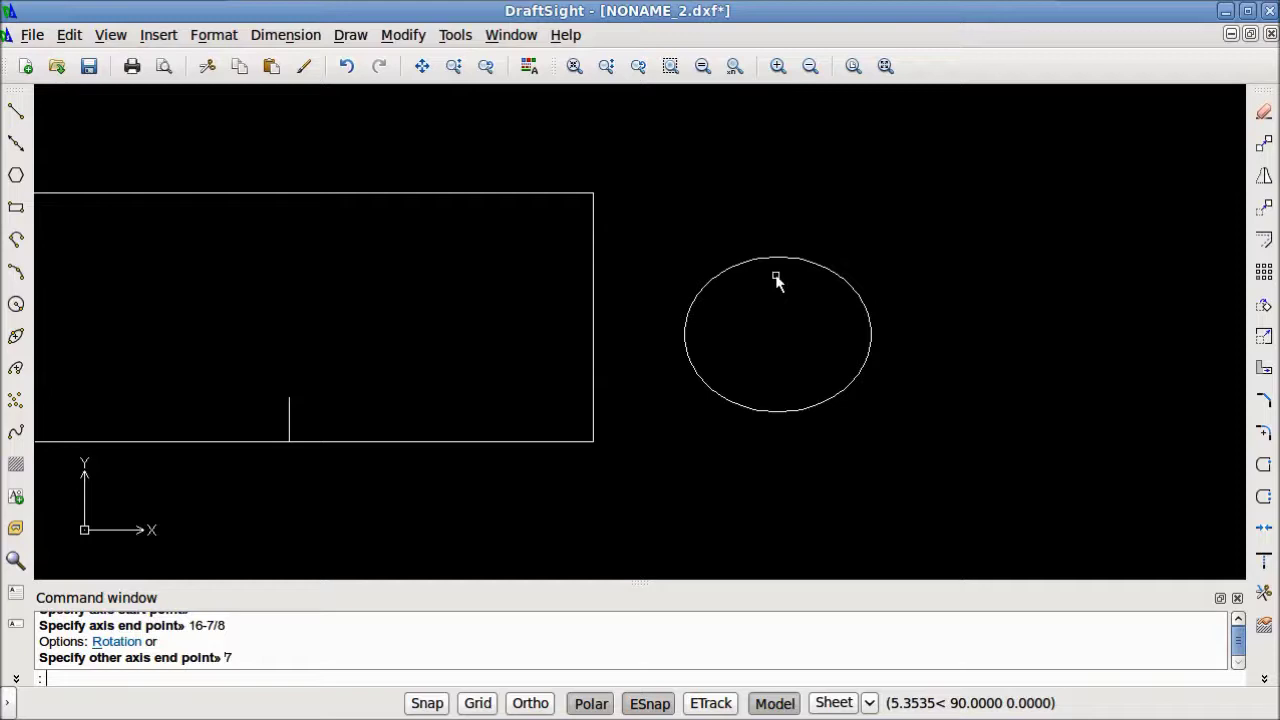
Step: Move the ellipse from its bottom quadrant point to the upper end of the short vertical line inside the rectangle
click(868, 447)
click(762, 348)
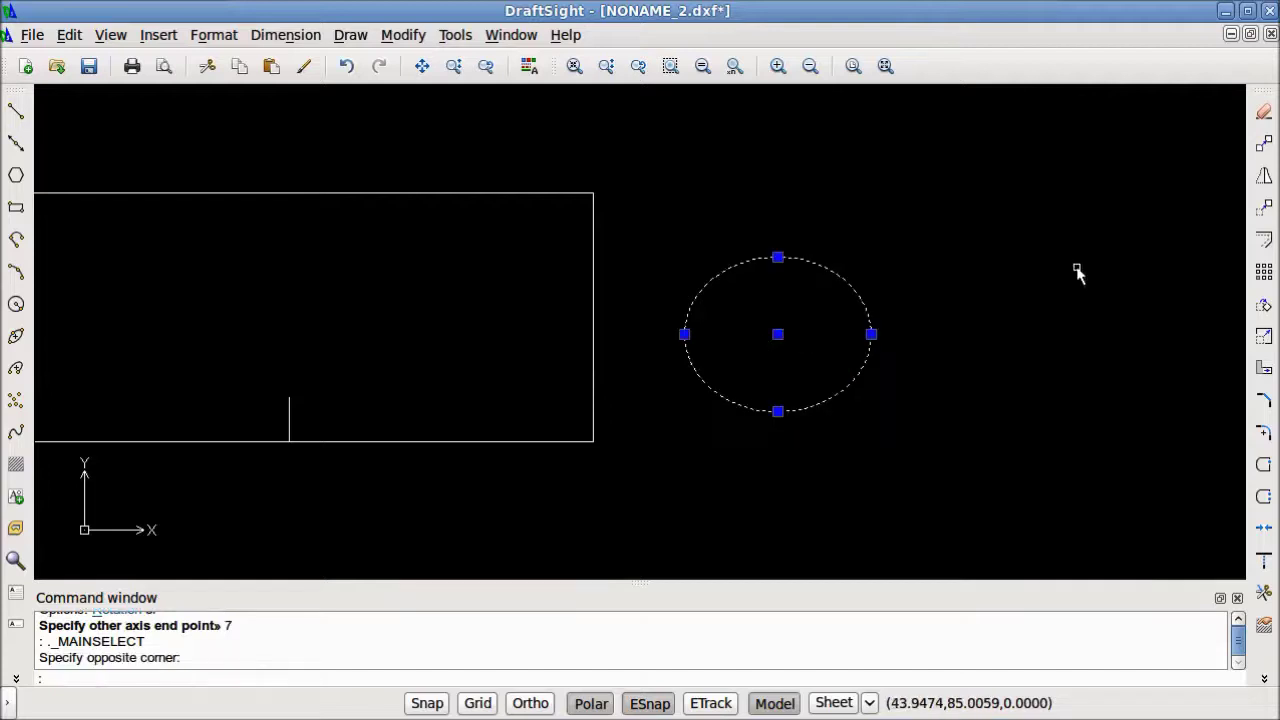
click(1264, 207)
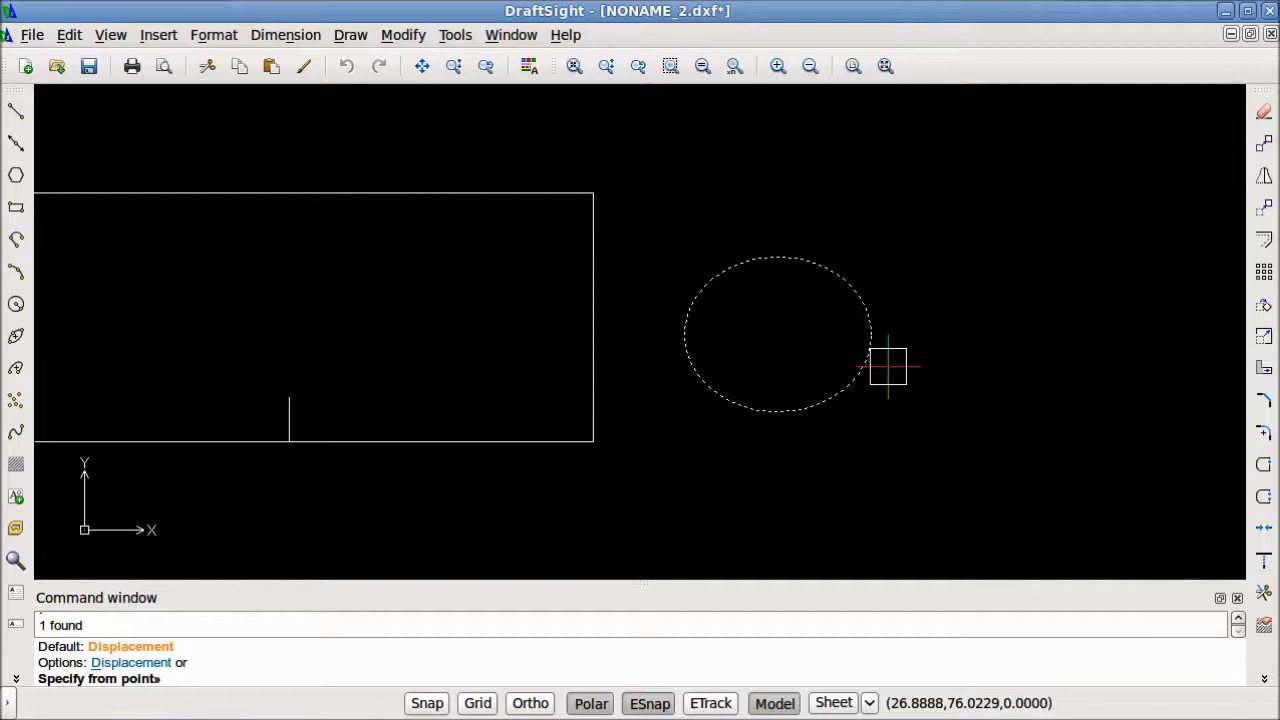
text(qua)
key(Return)
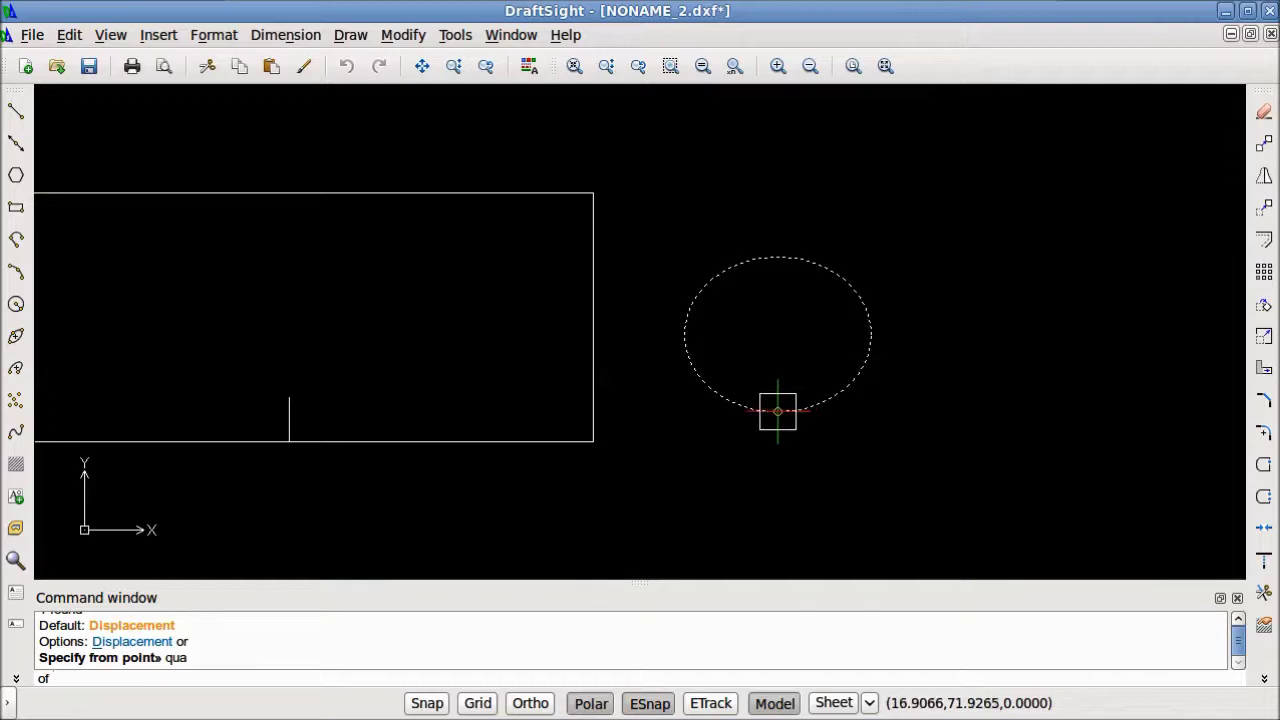
click(778, 411)
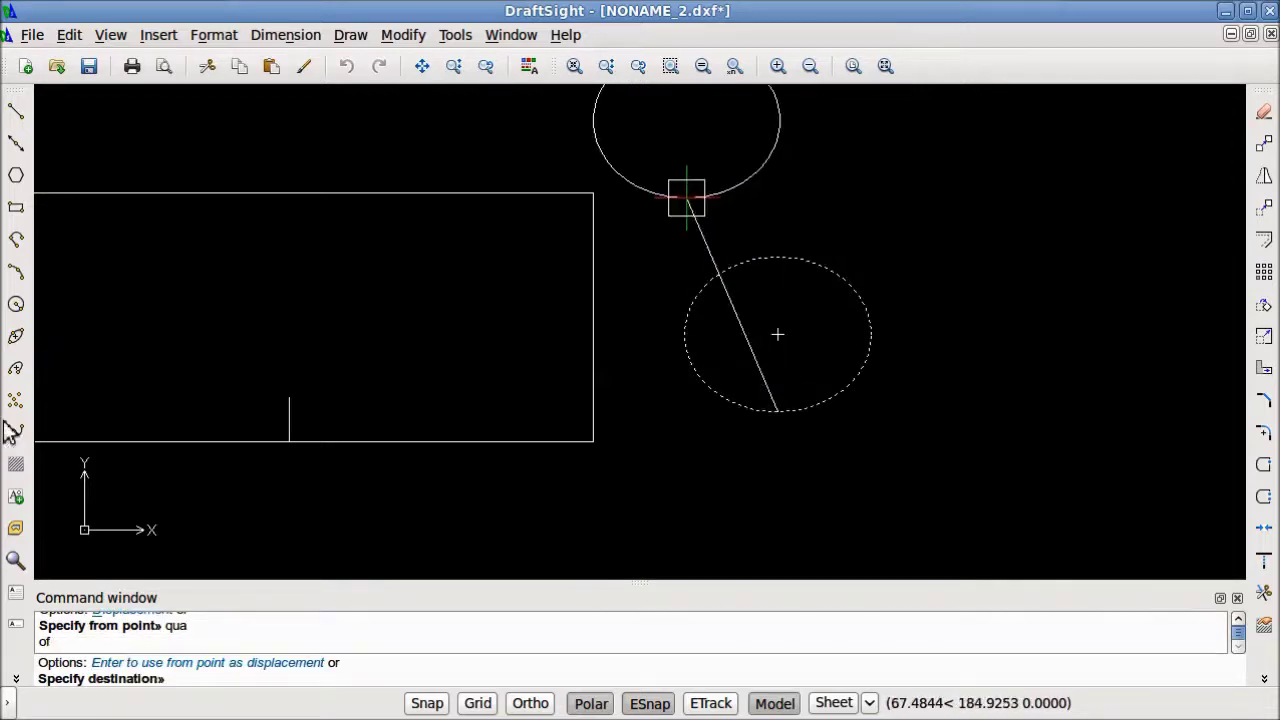
middle_drag(94, 354, 484, 395)
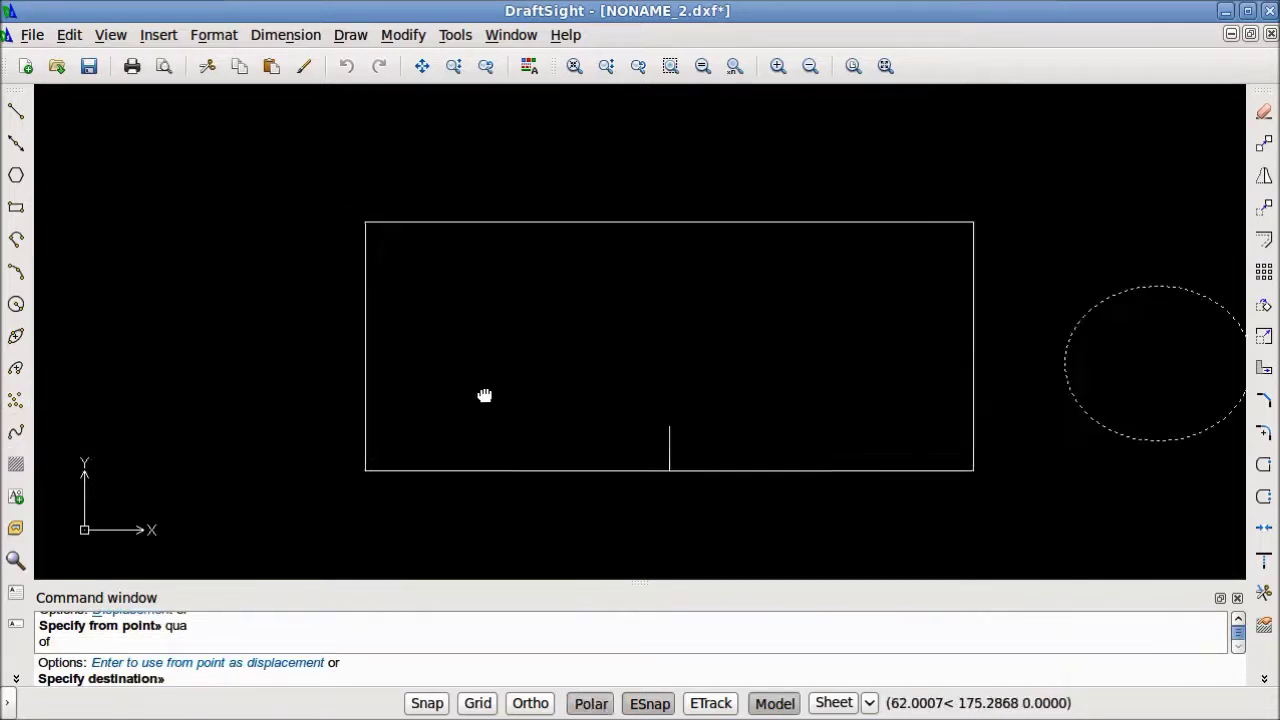
click(669, 426)
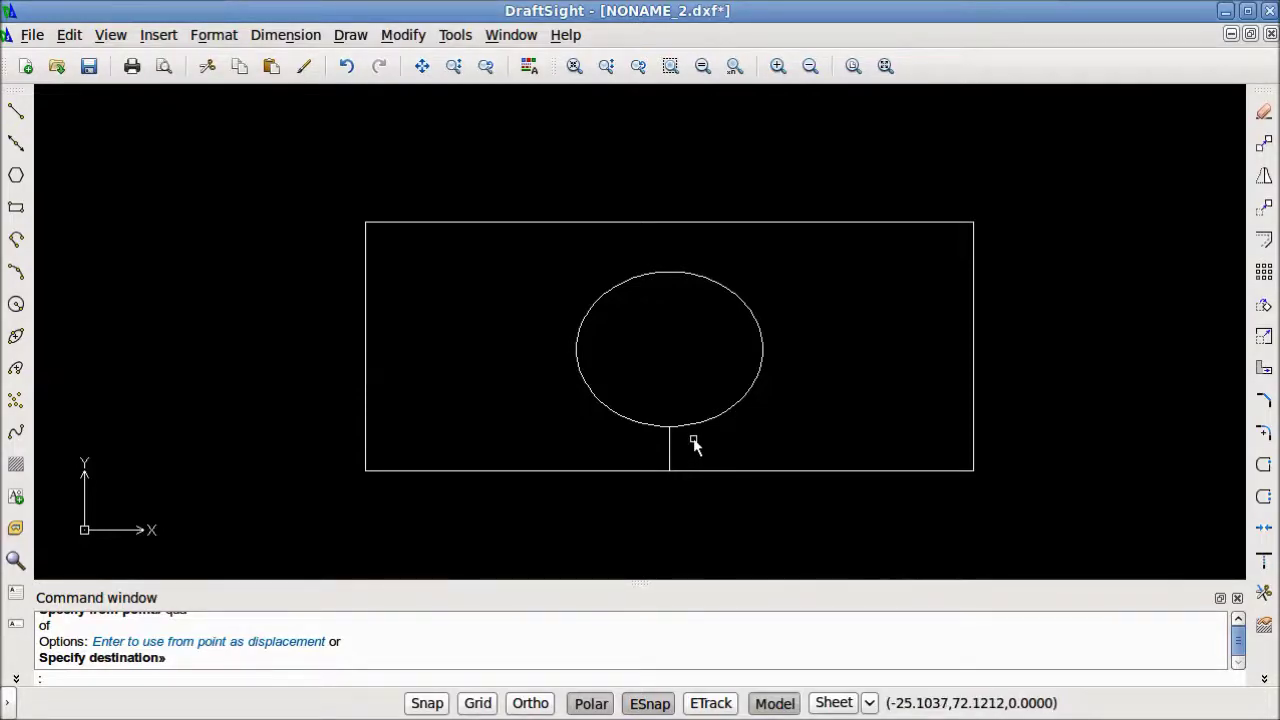
Step: Delete the short vertical construction line between the ellipse and the rectangle's bottom edge
click(693, 438)
click(634, 438)
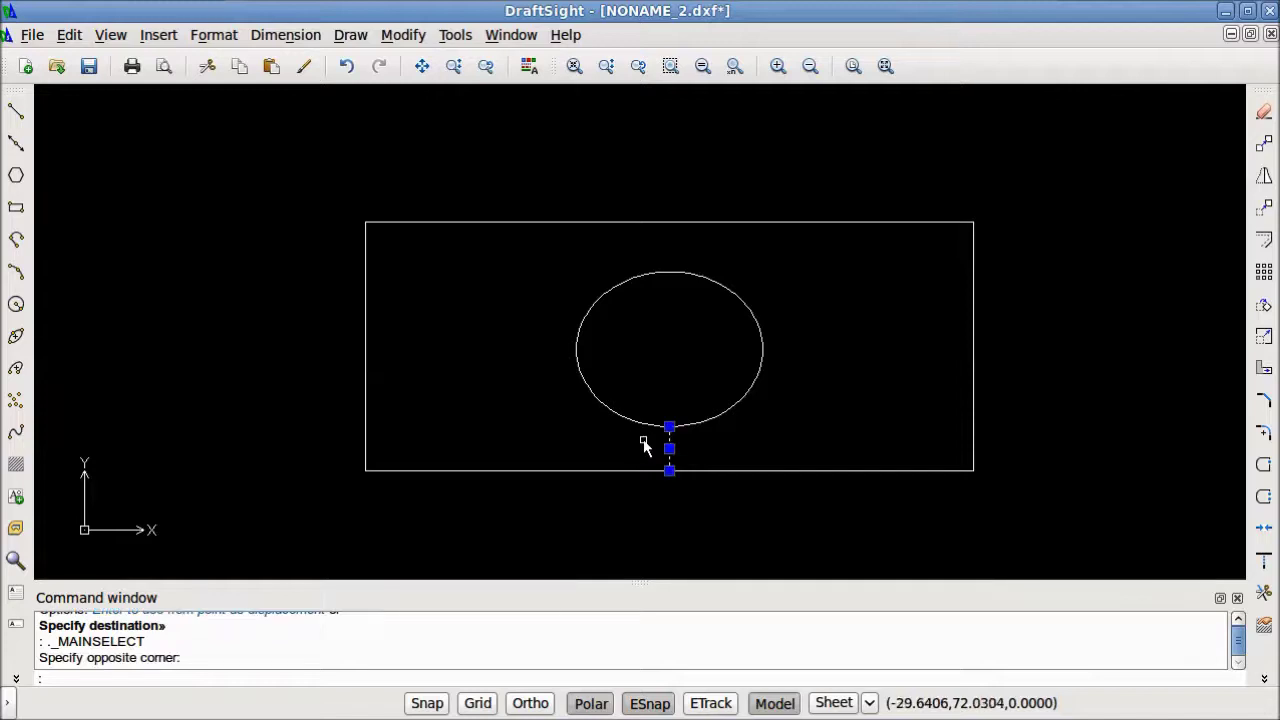
key(Delete)
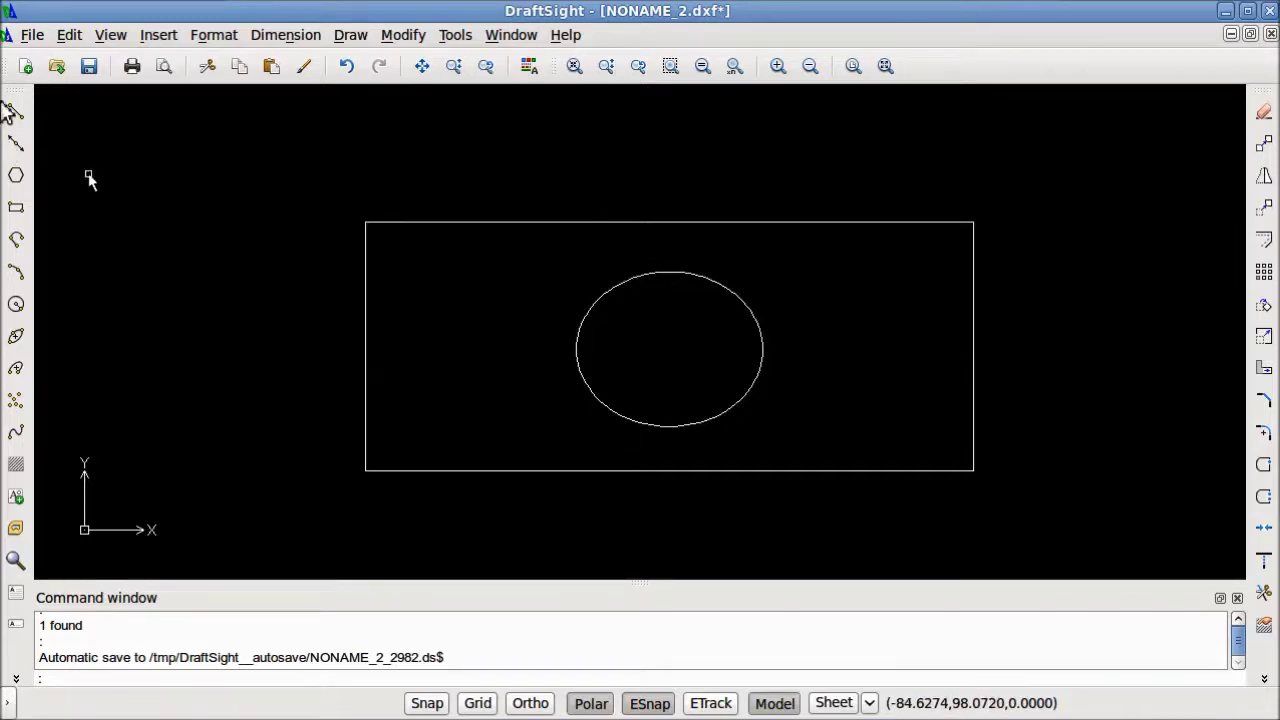
Step: Draw a vertical line 2.5 units long upward from the ellipse's top quadrant point
click(16, 110)
text(qua)
key(Return)
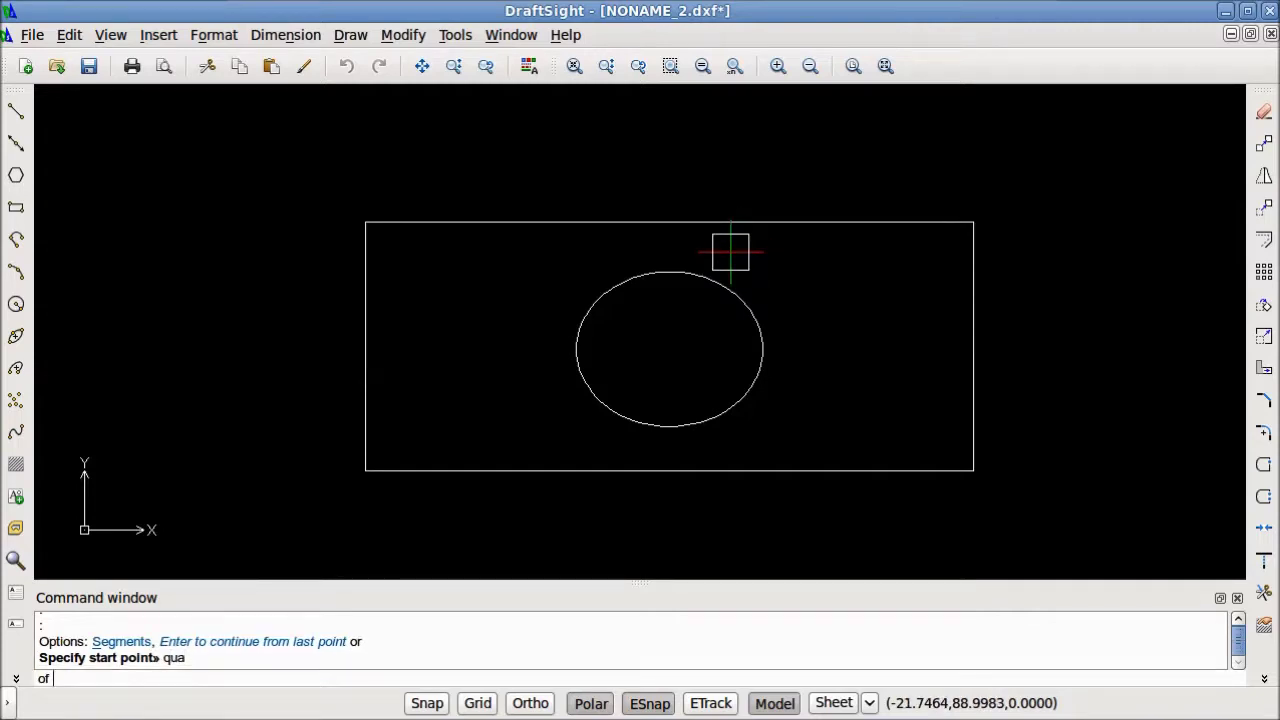
click(669, 271)
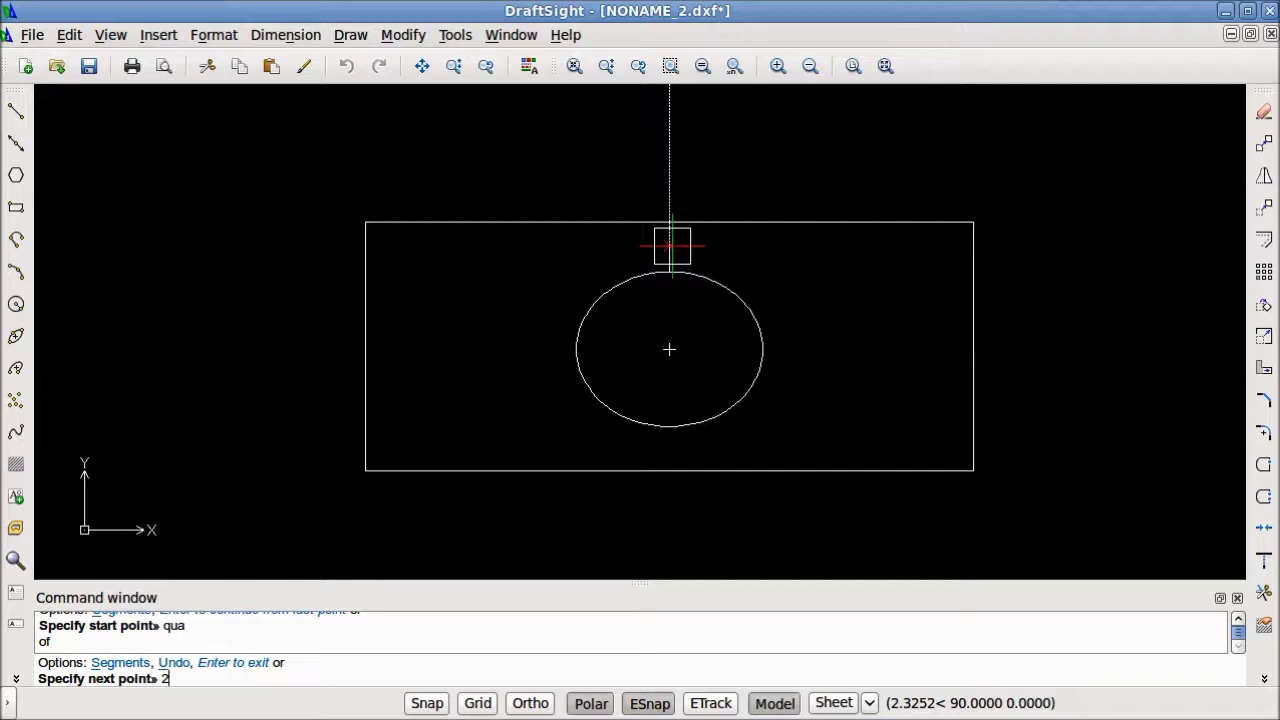
key(Return)
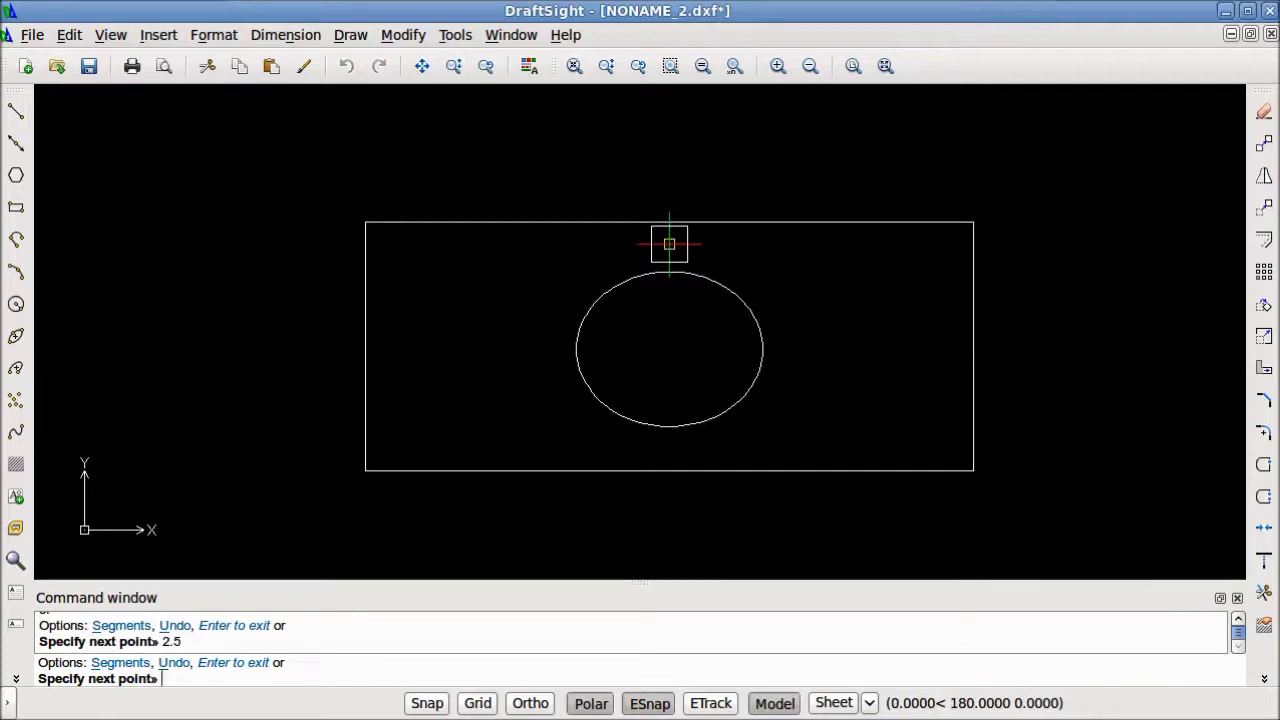
key(Return)
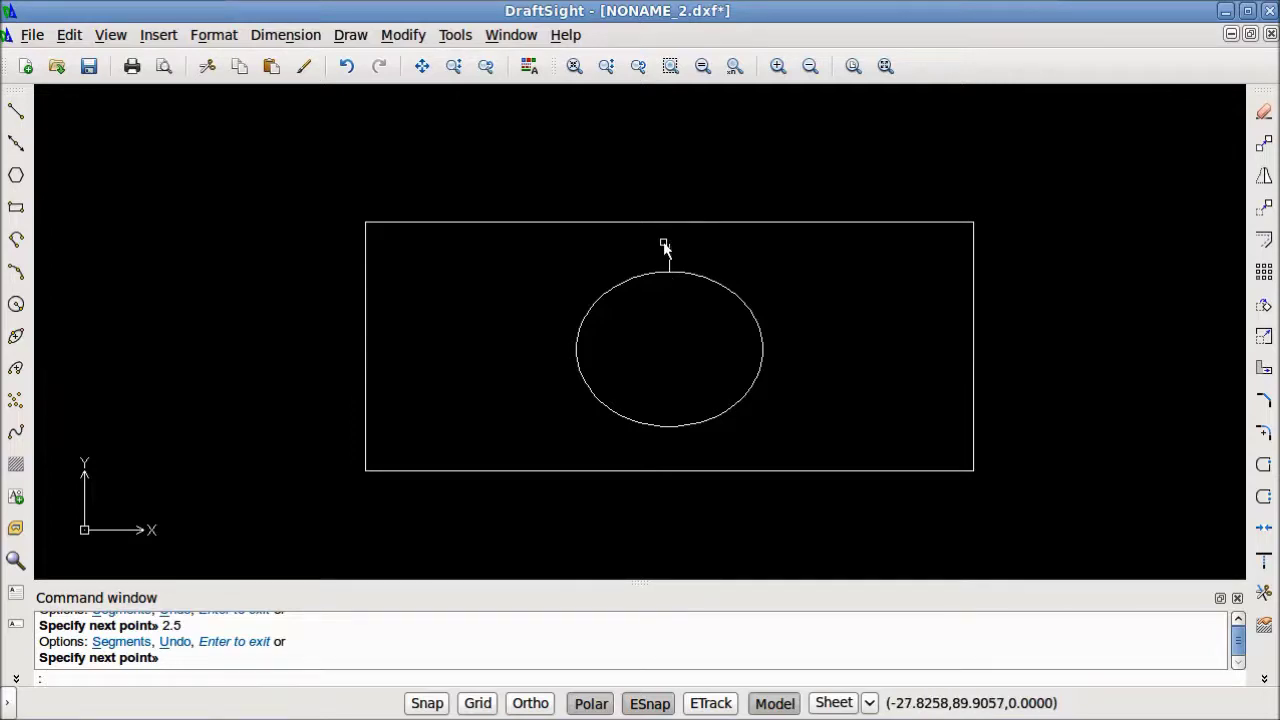
Step: Draw a circle of diameter 1-3/8 centred on the upper end of the short line above the ellipse, and delete that line
click(16, 304)
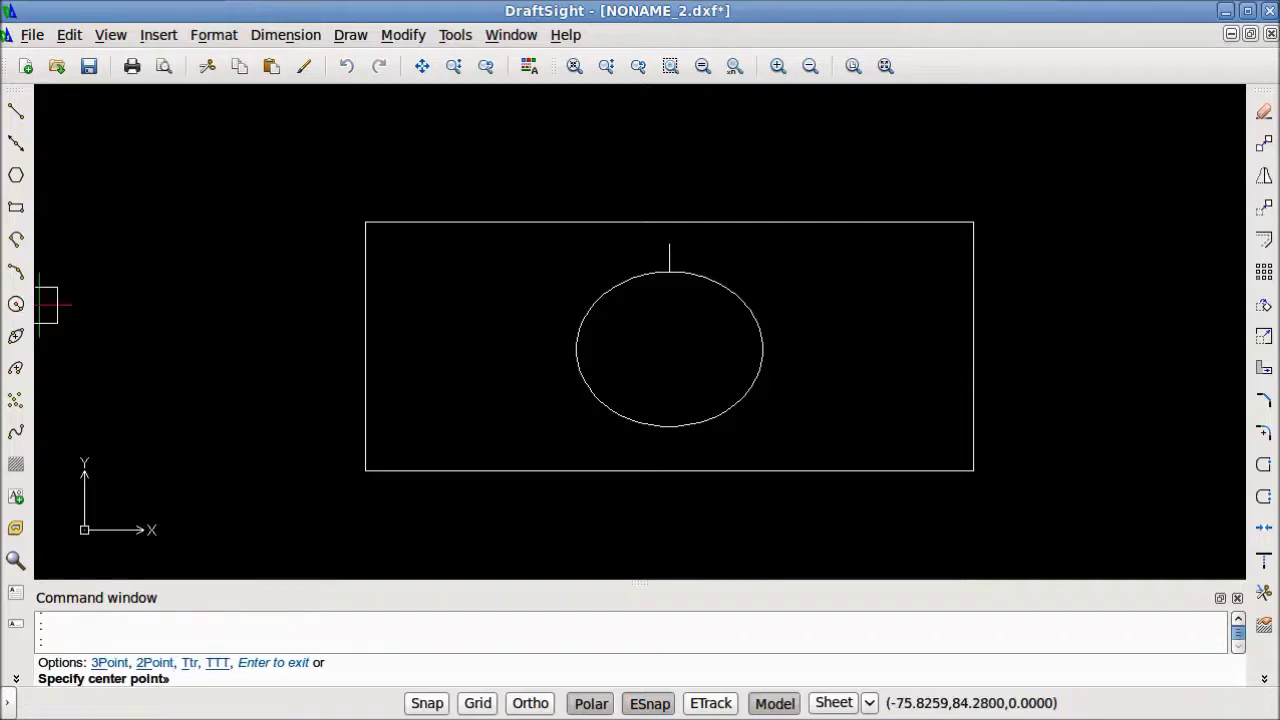
click(668, 244)
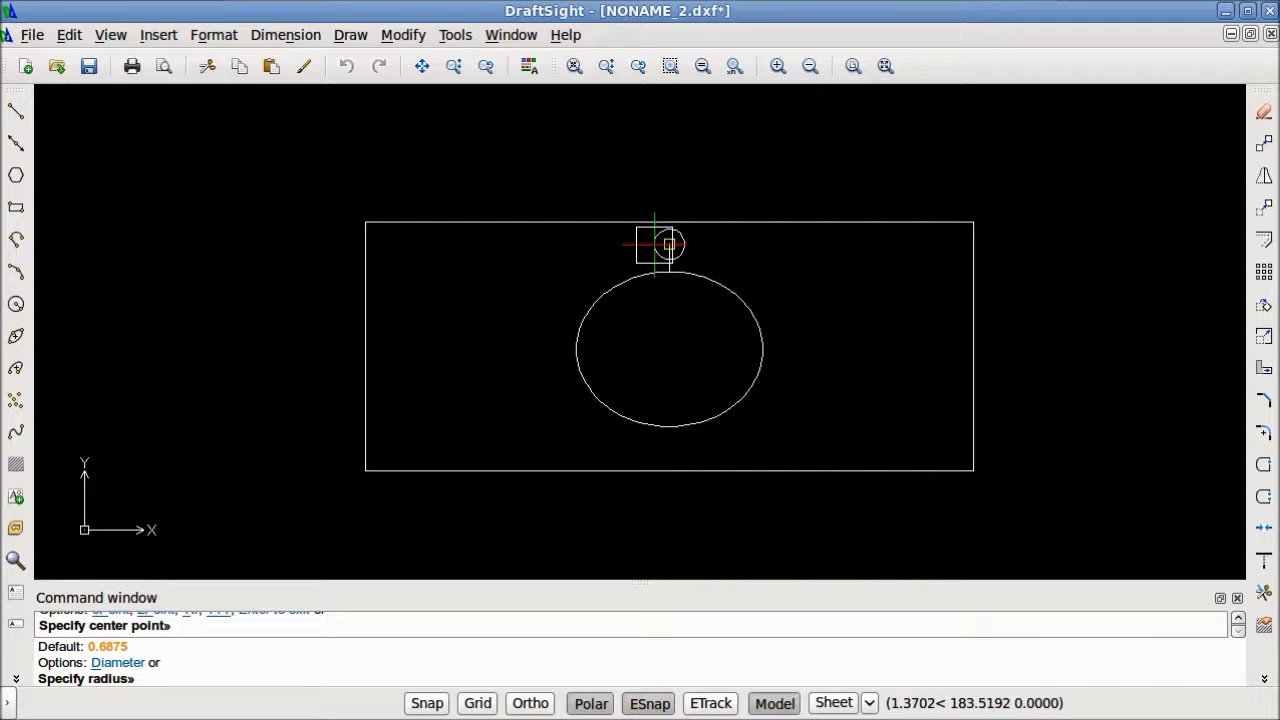
text(d)
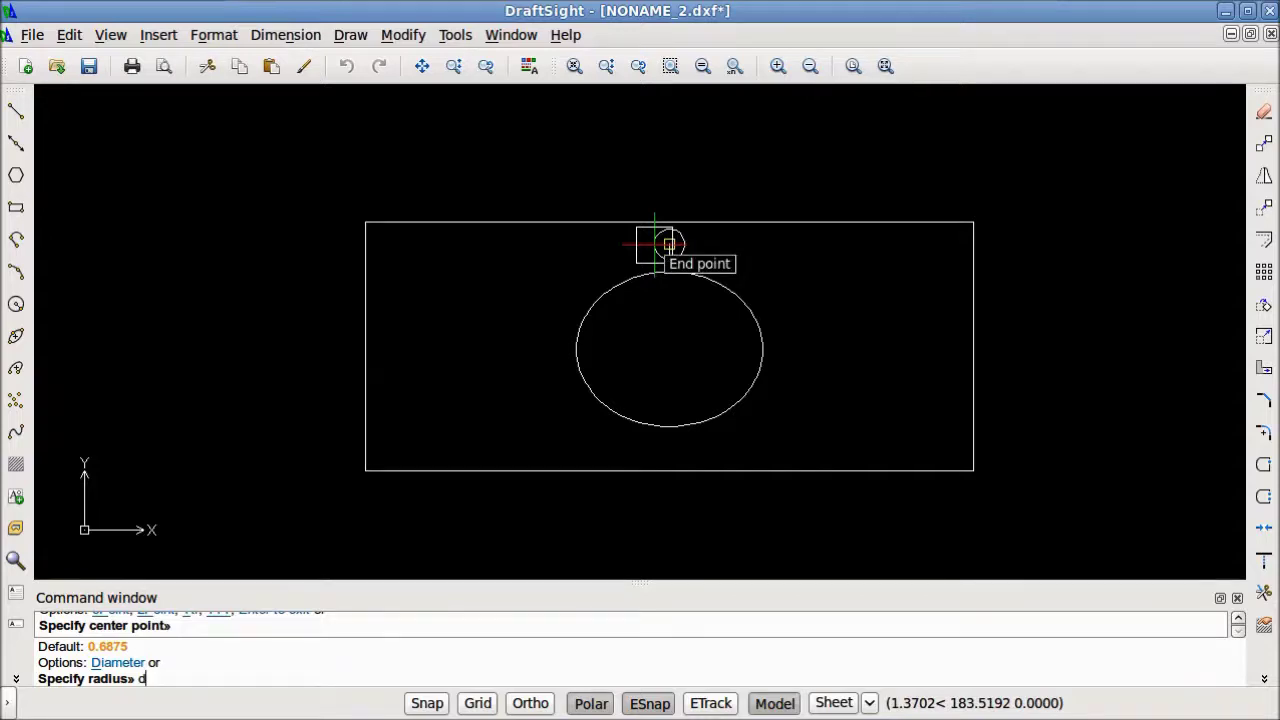
key(Return)
text(1-3/8)
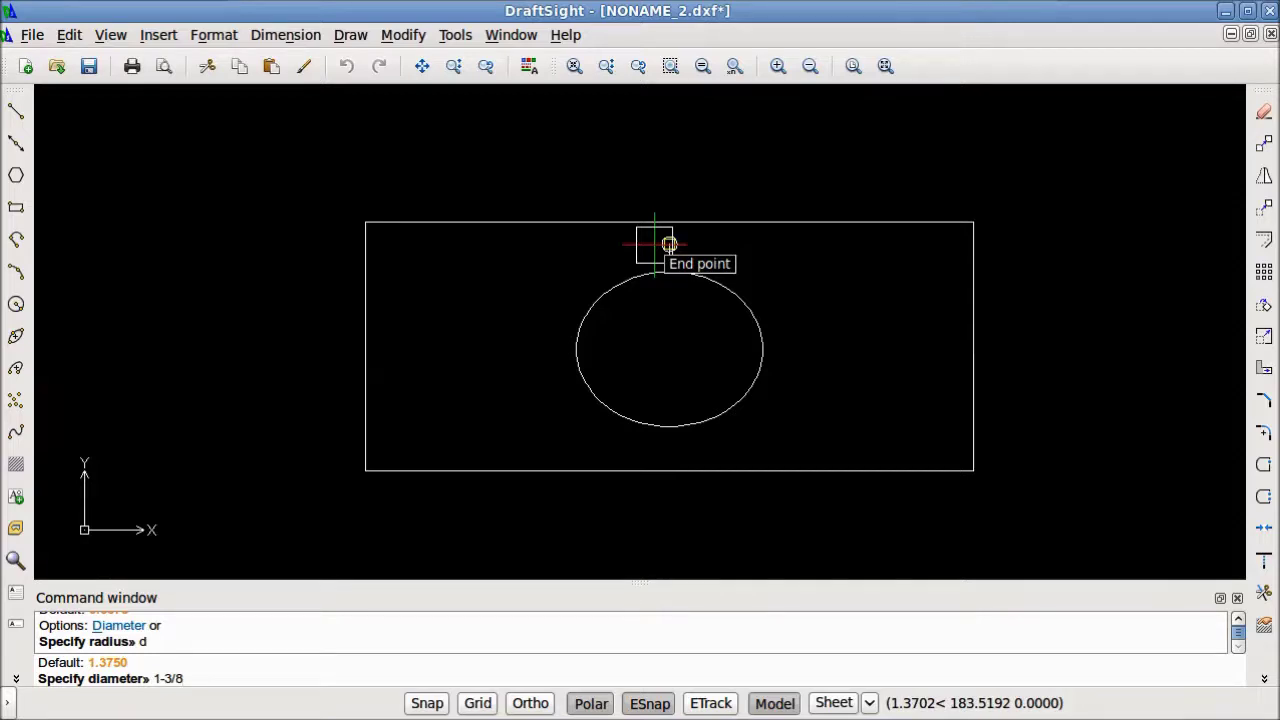
key(Return)
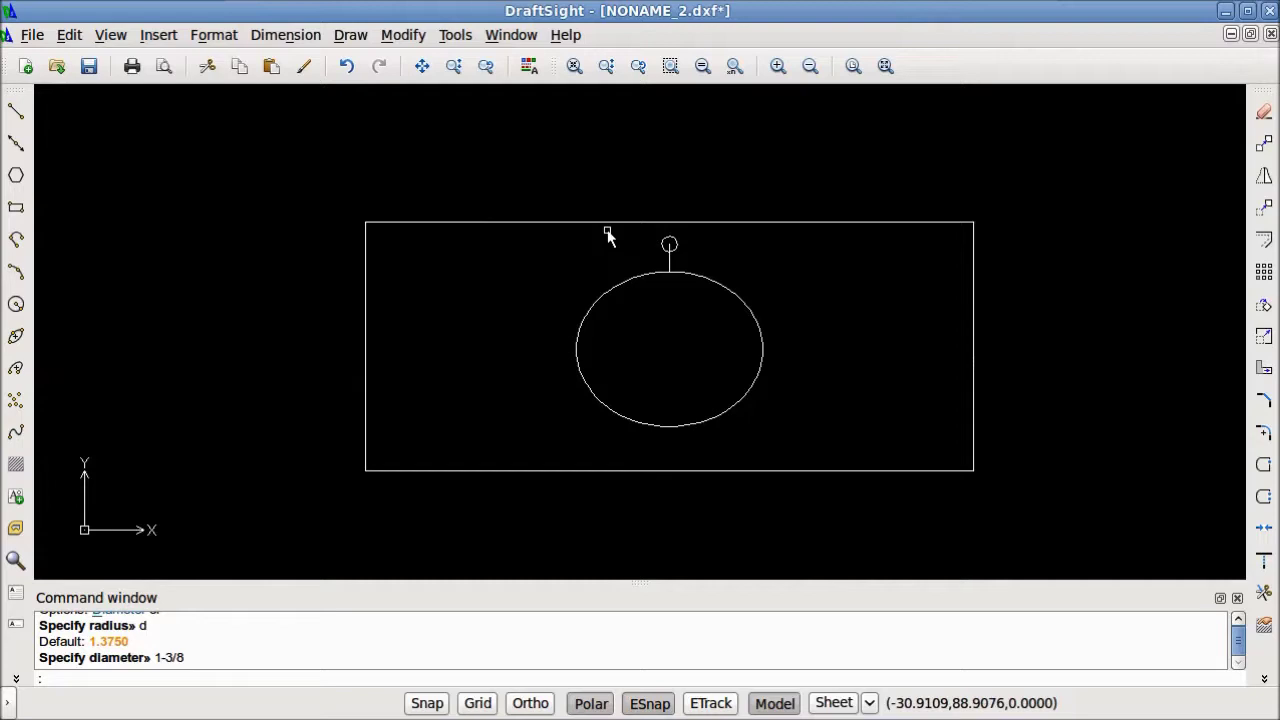
click(690, 264)
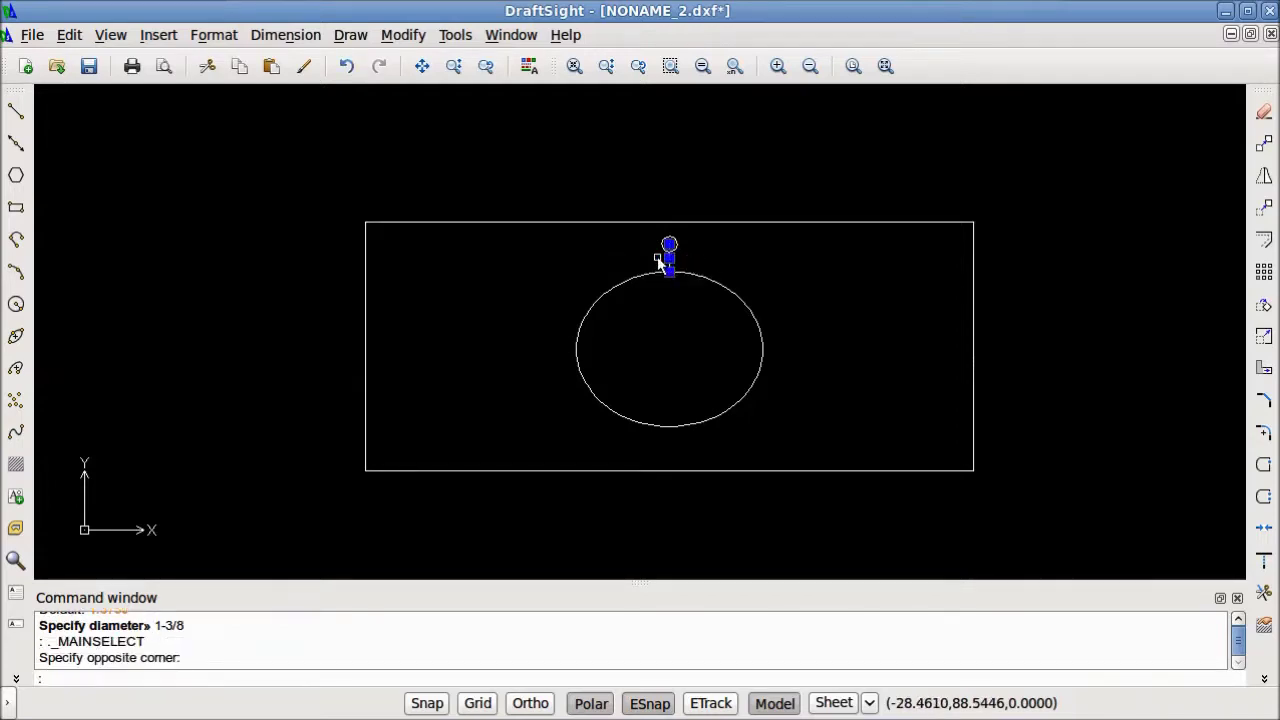
click(657, 263)
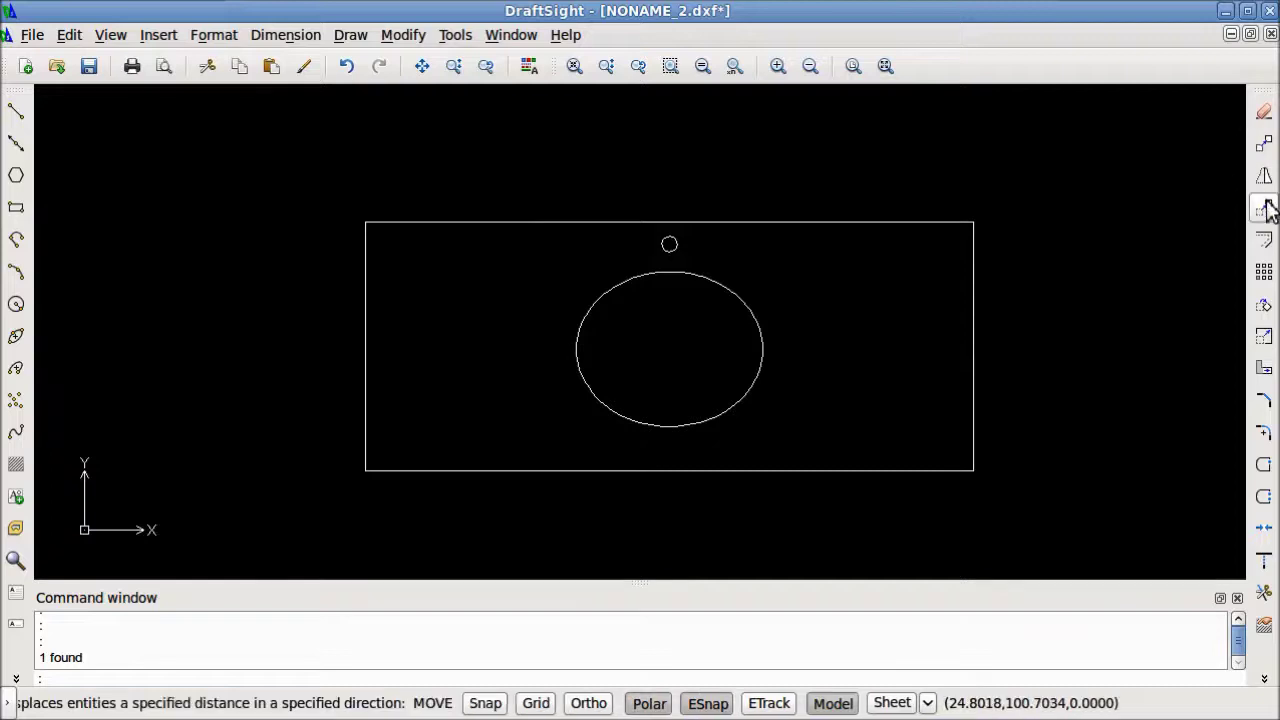
Step: Copy the small circle from its centre 4 units to the right, using the relative offset @4,0
click(697, 245)
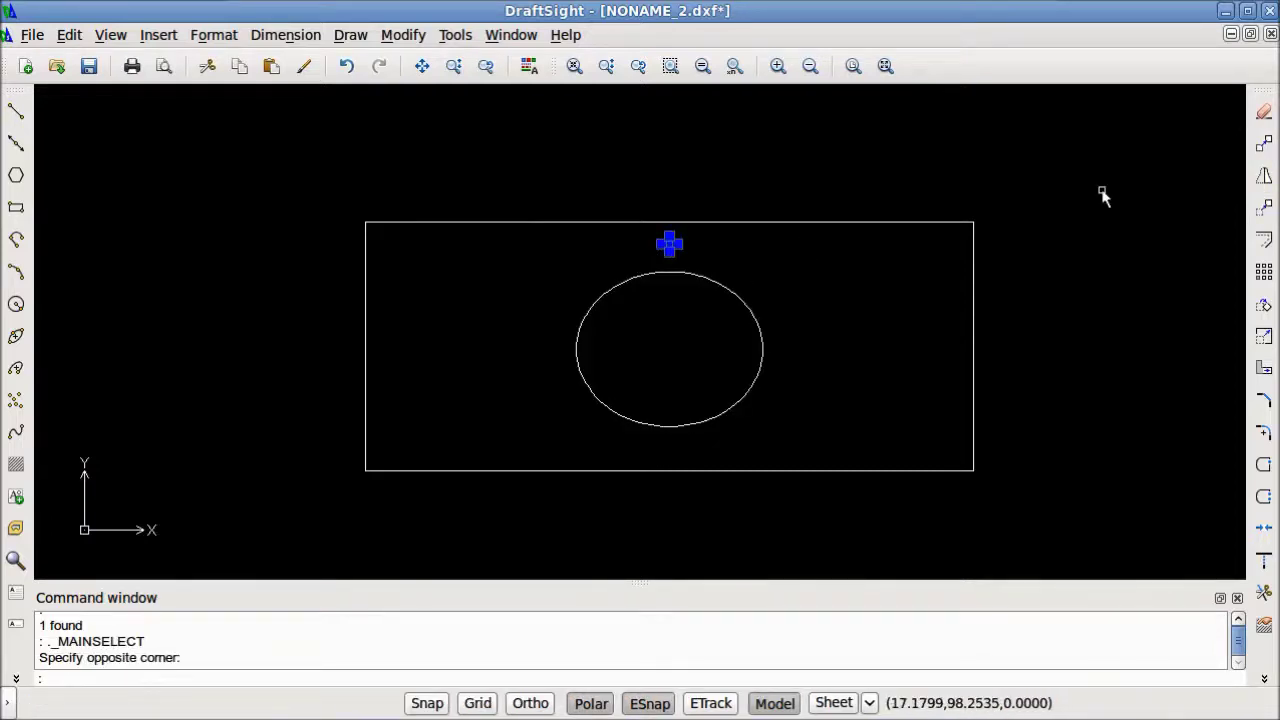
click(1263, 146)
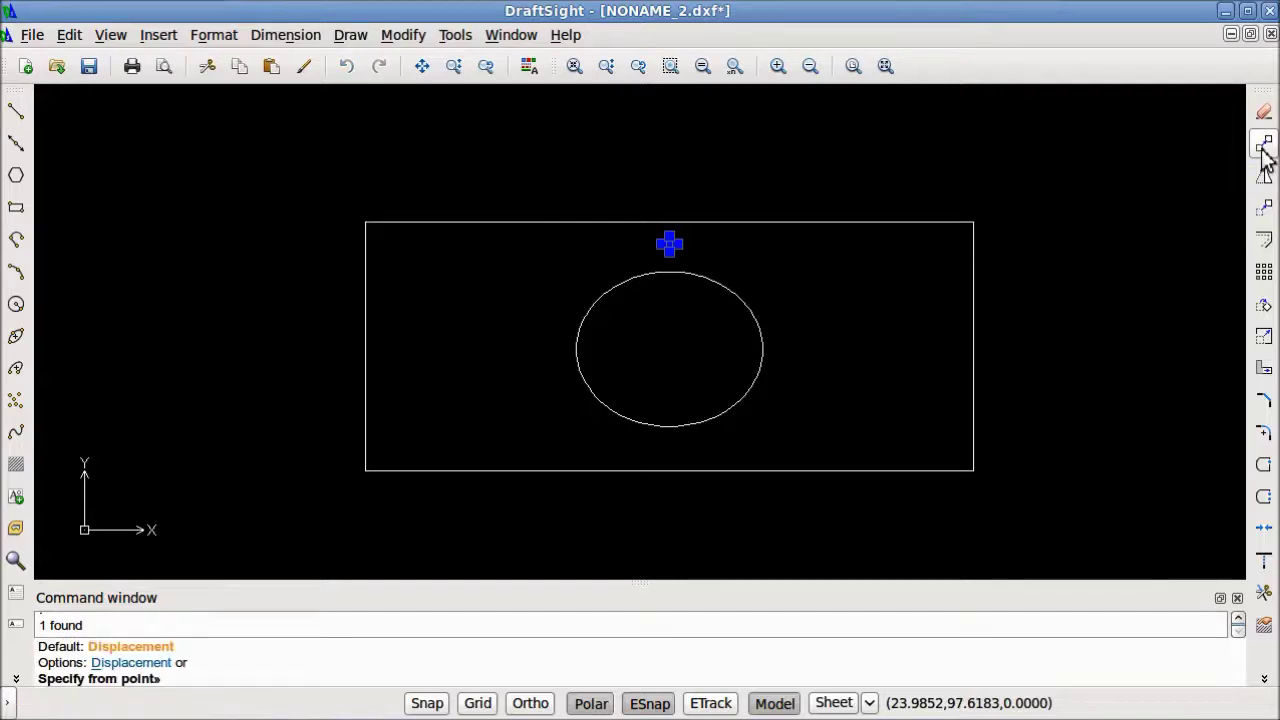
scroll(640, 232, up, 5)
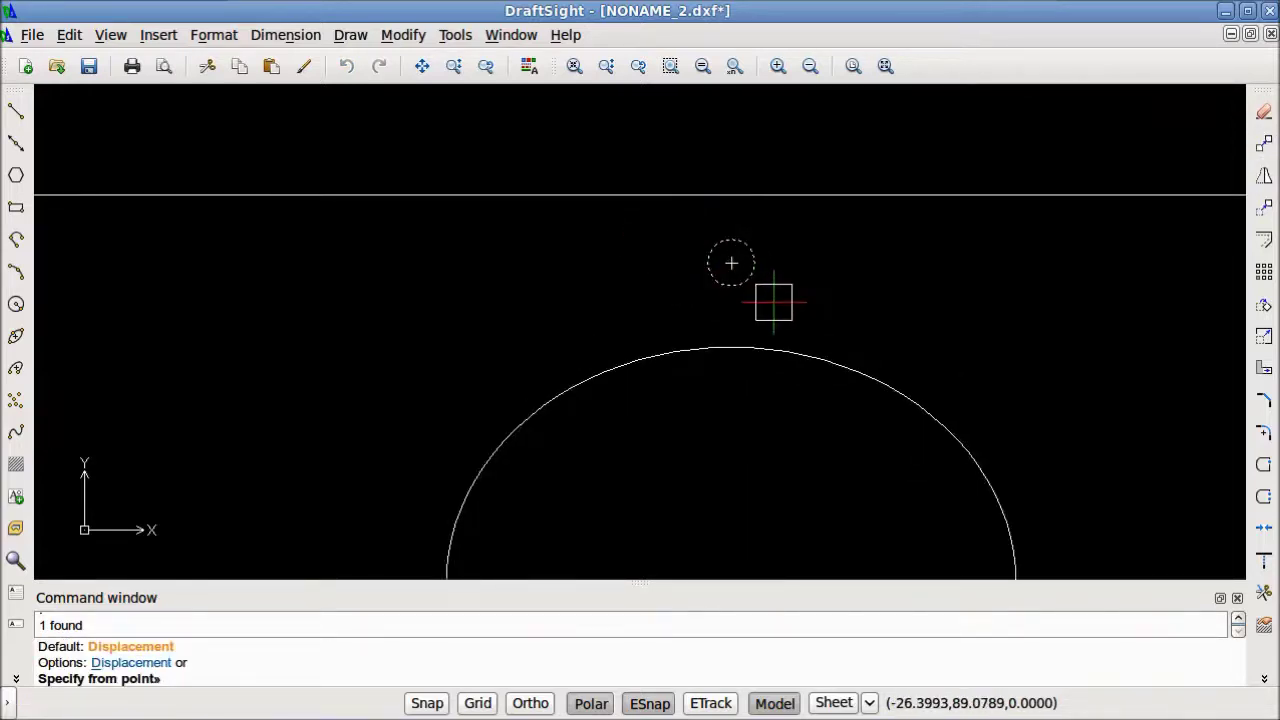
click(731, 263)
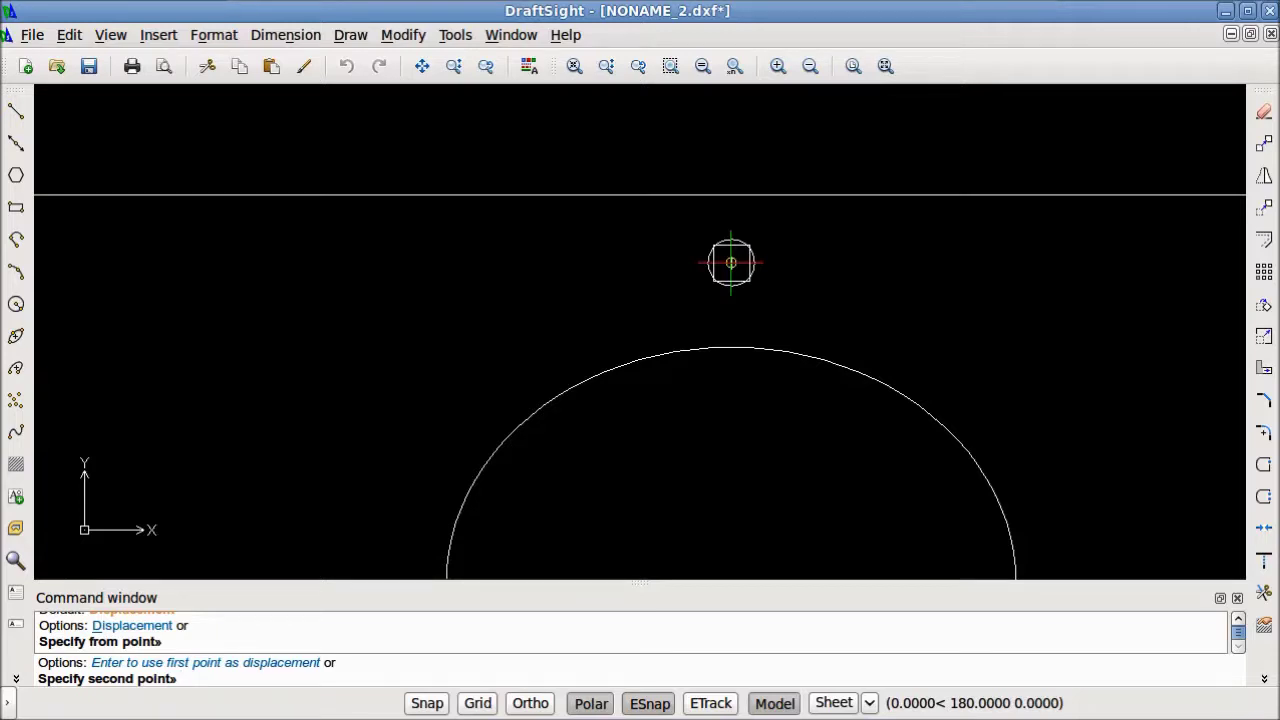
key(F8)
text(@)
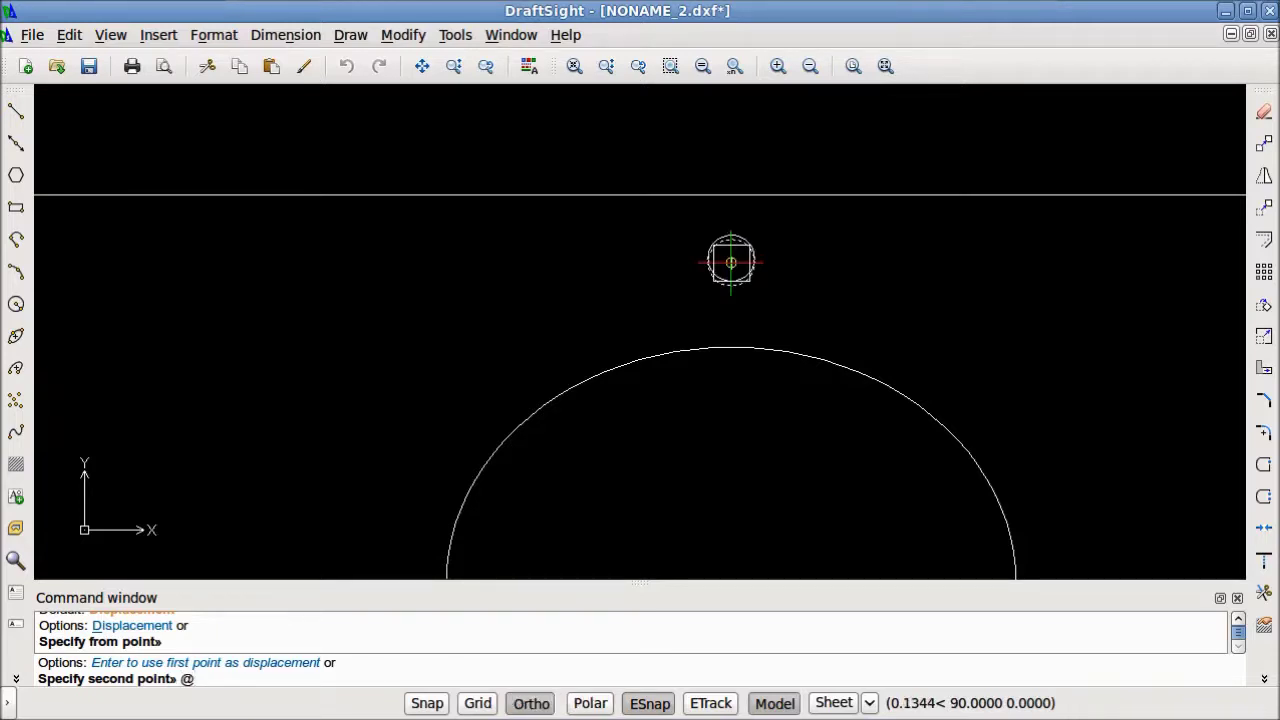
key(F10)
text(4)
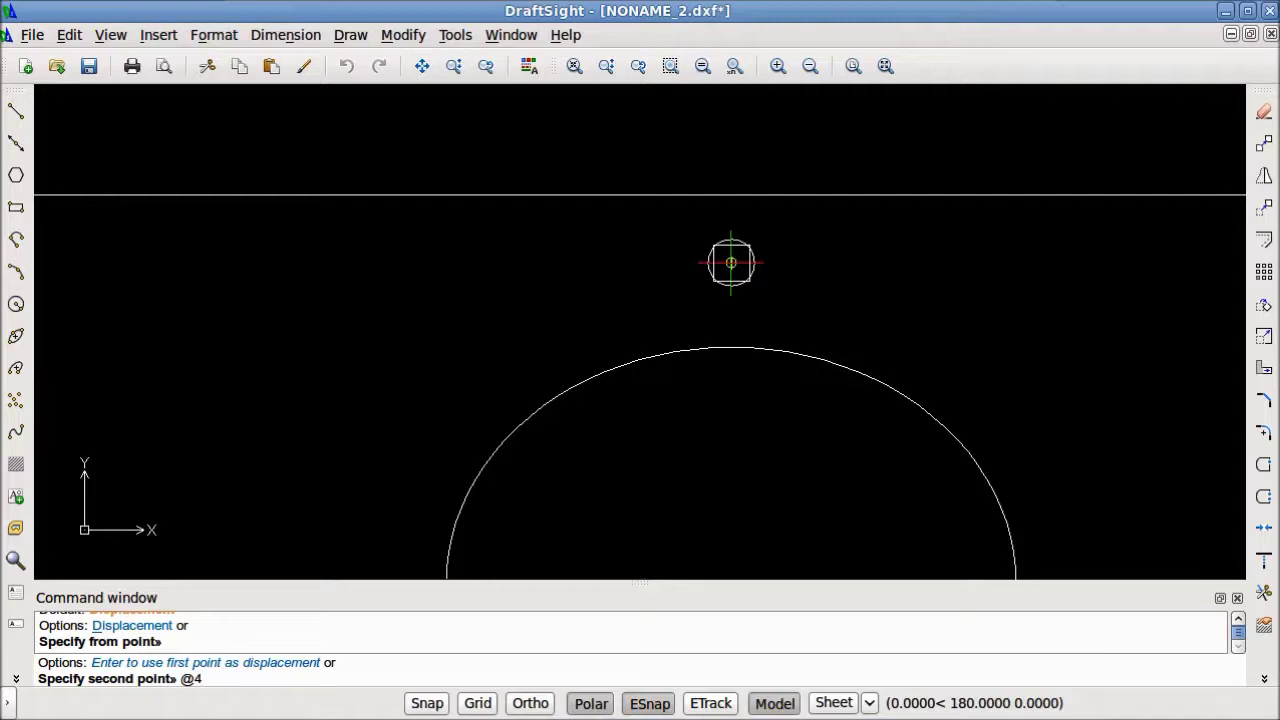
text(,0)
key(Return)
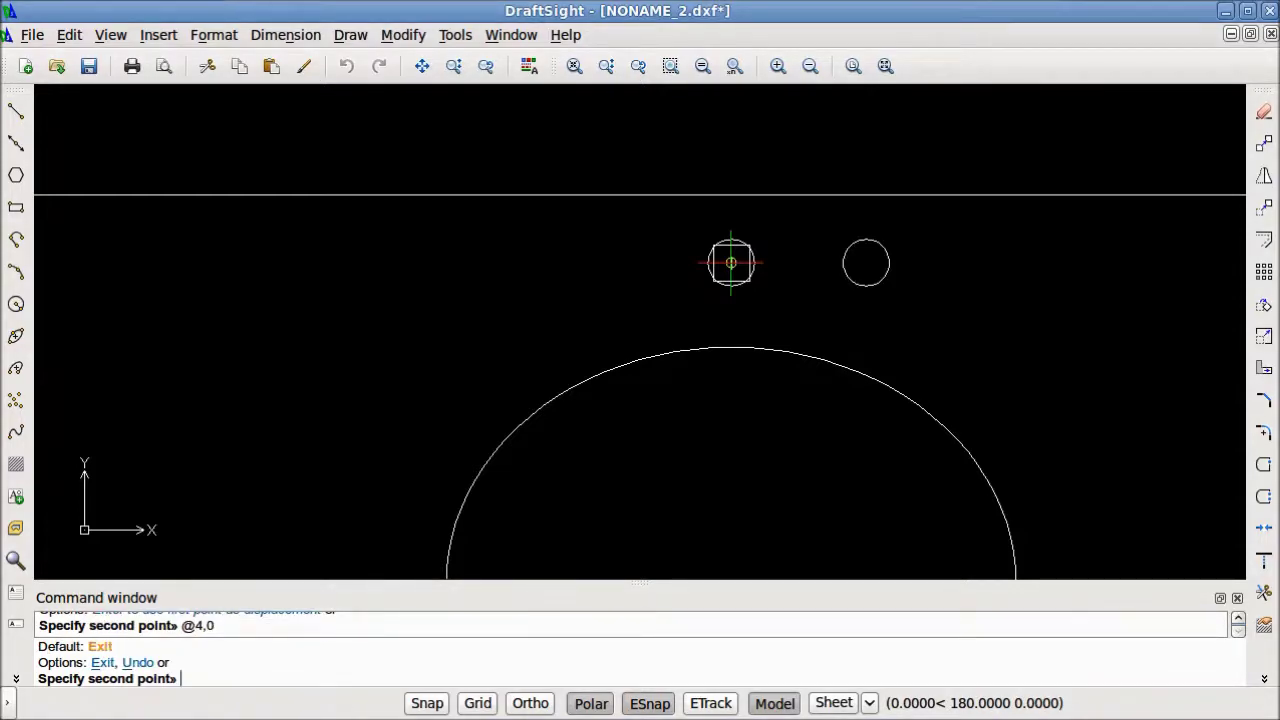
Step: Place another copy of the centre circle 4 units to its left, using the relative offset @-4,0, and end the copying
key(F8)
text(@)
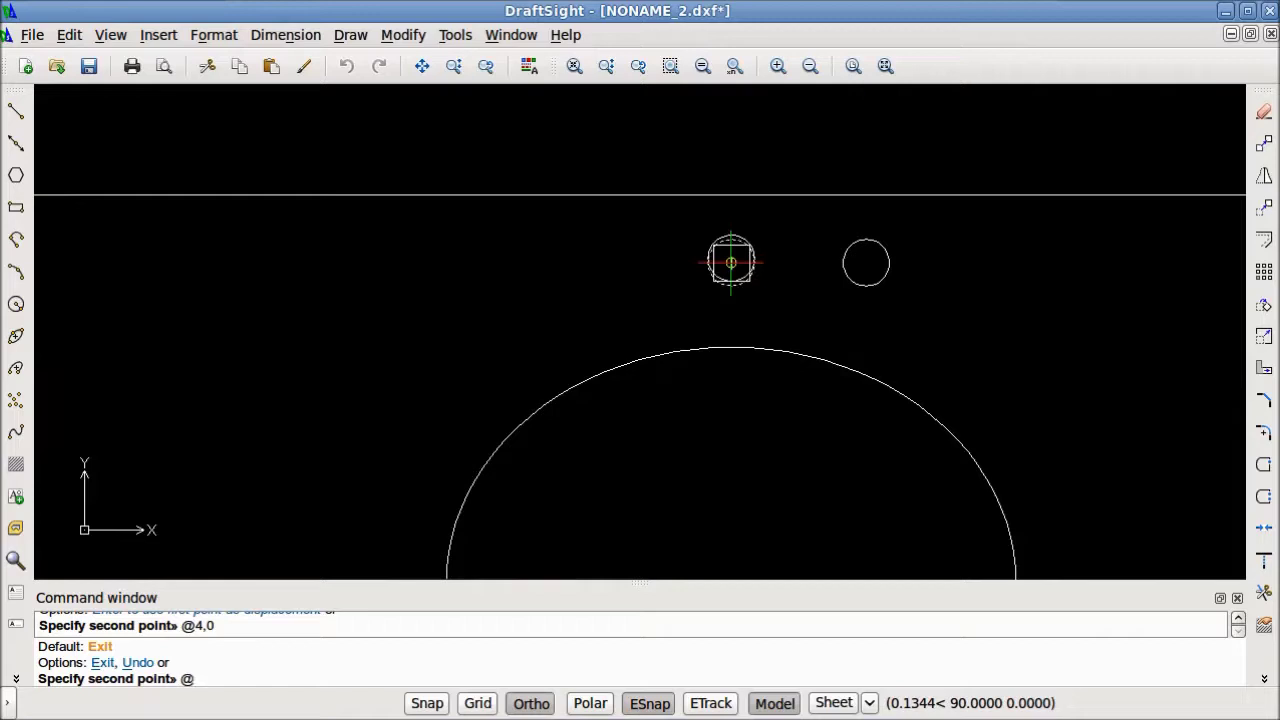
key(F10)
text(-4)
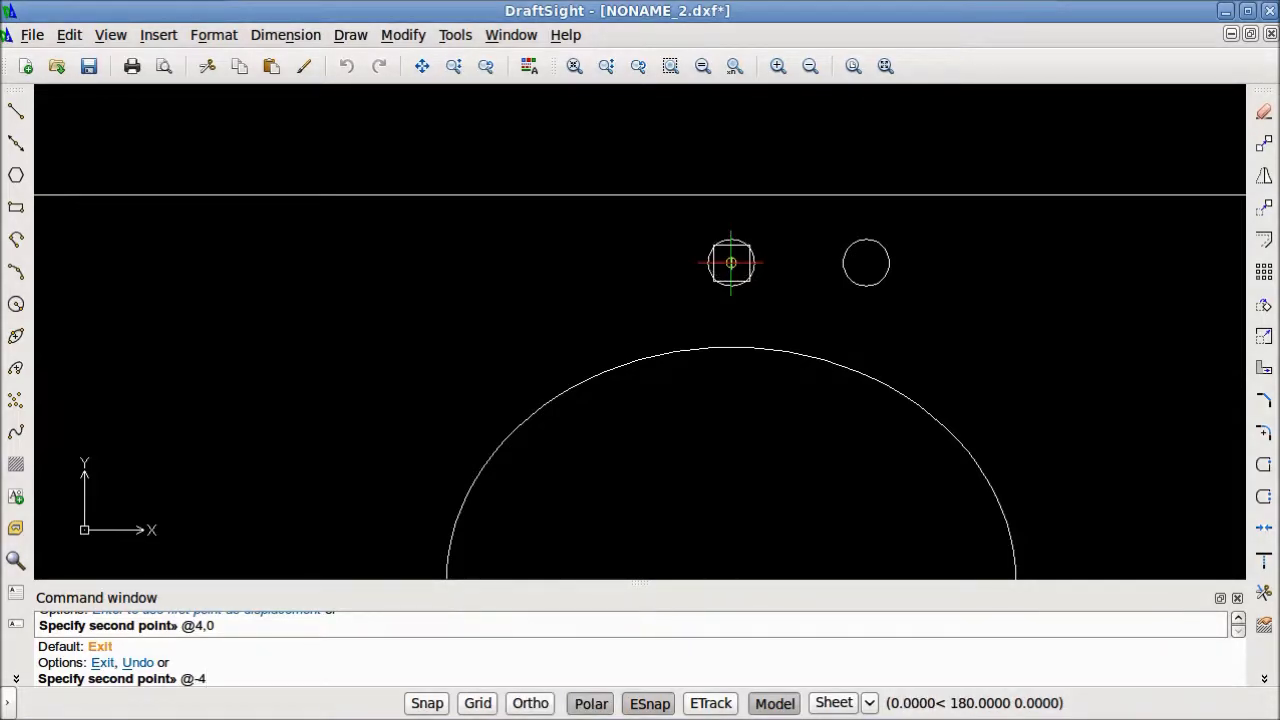
key(Return)
key(Escape)
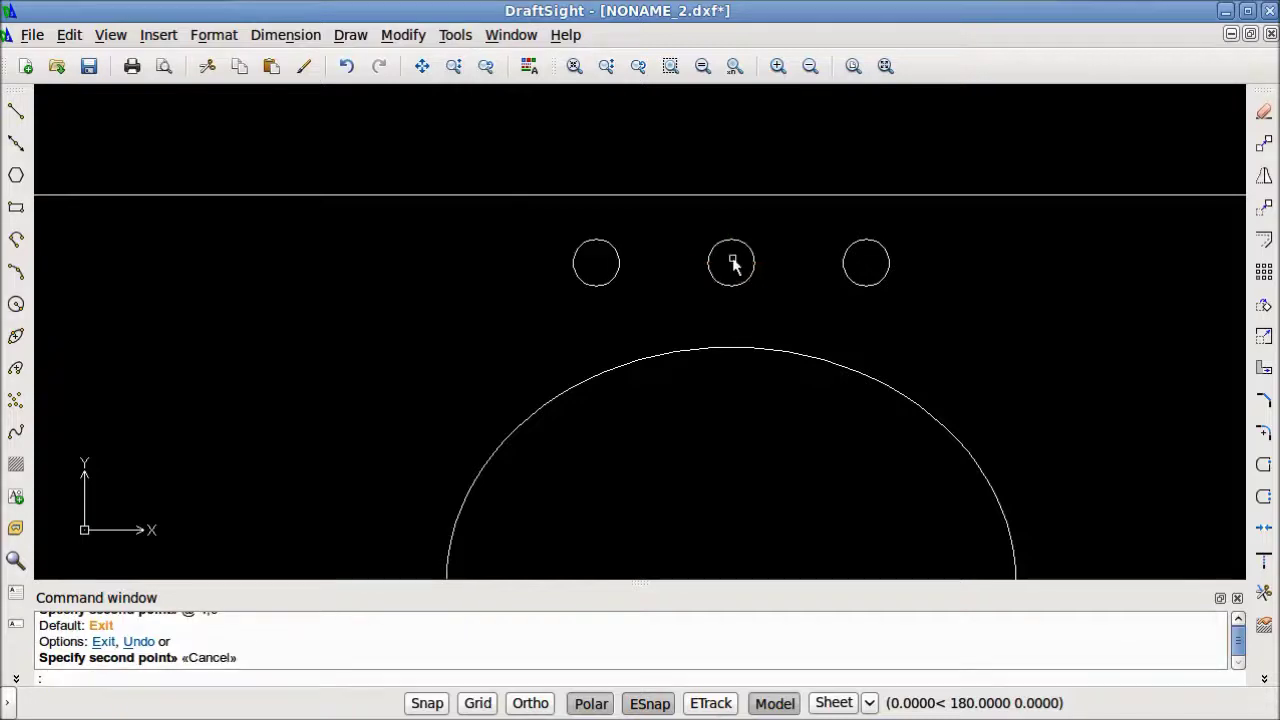
Step: Scale the rectangle, ellipse and three small circles by a factor of 25.4 about the rectangle's lower-left corner
middle_click(733, 263)
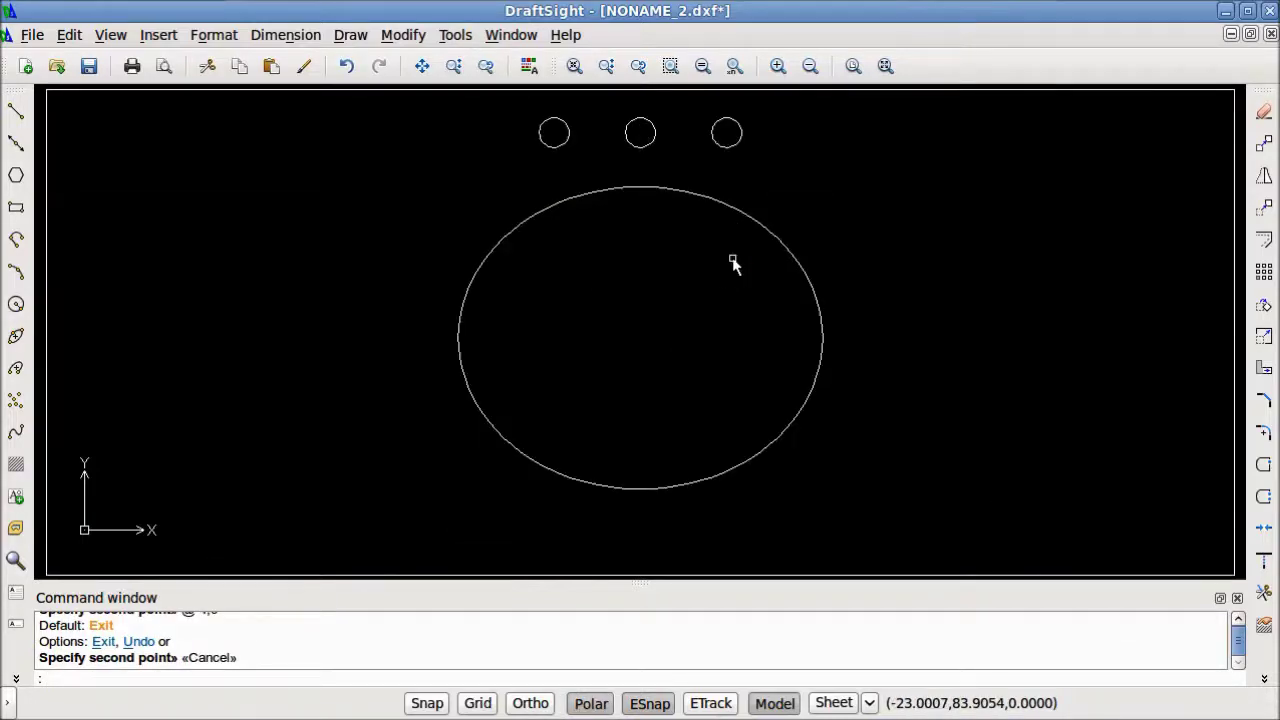
scroll(733, 263, down, 2)
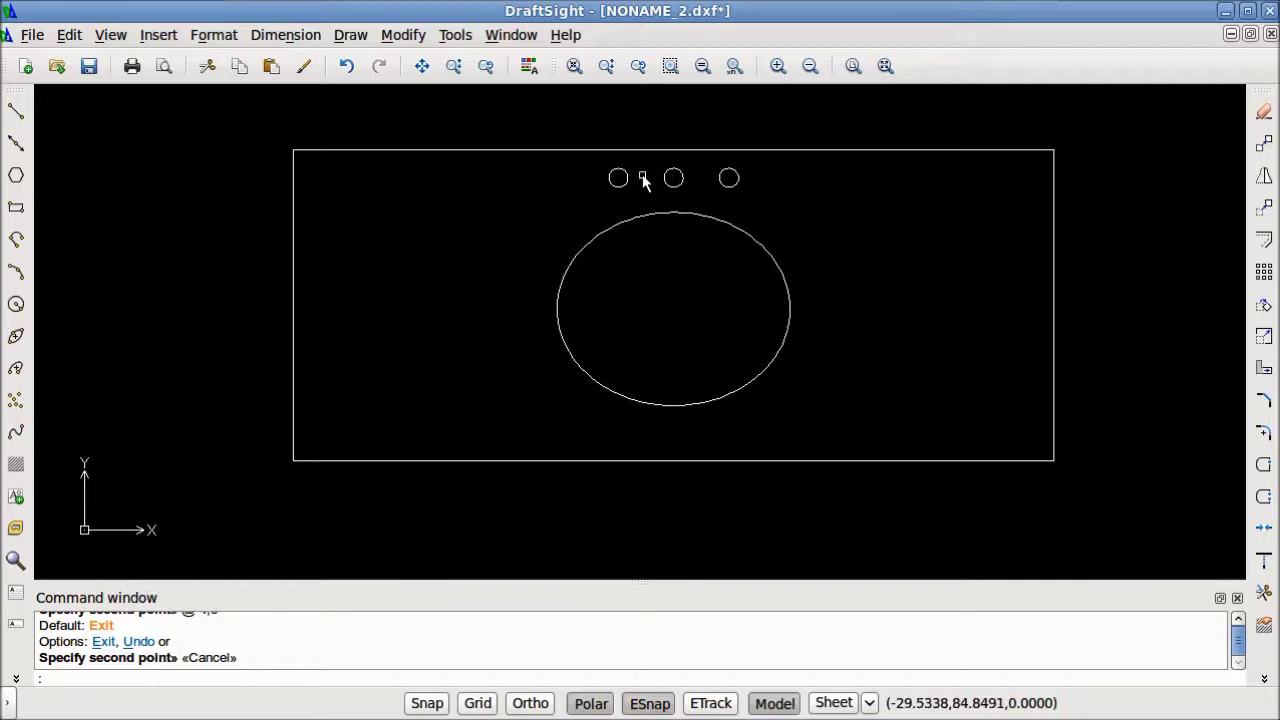
click(1103, 520)
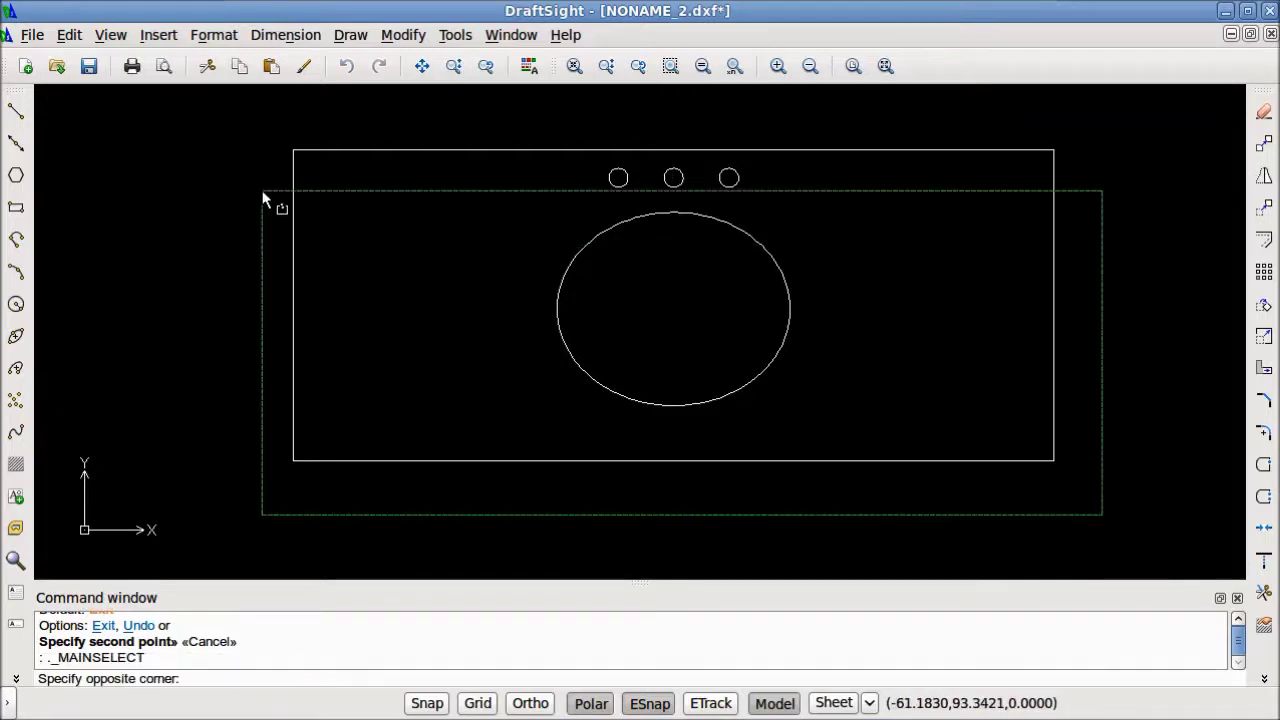
click(197, 113)
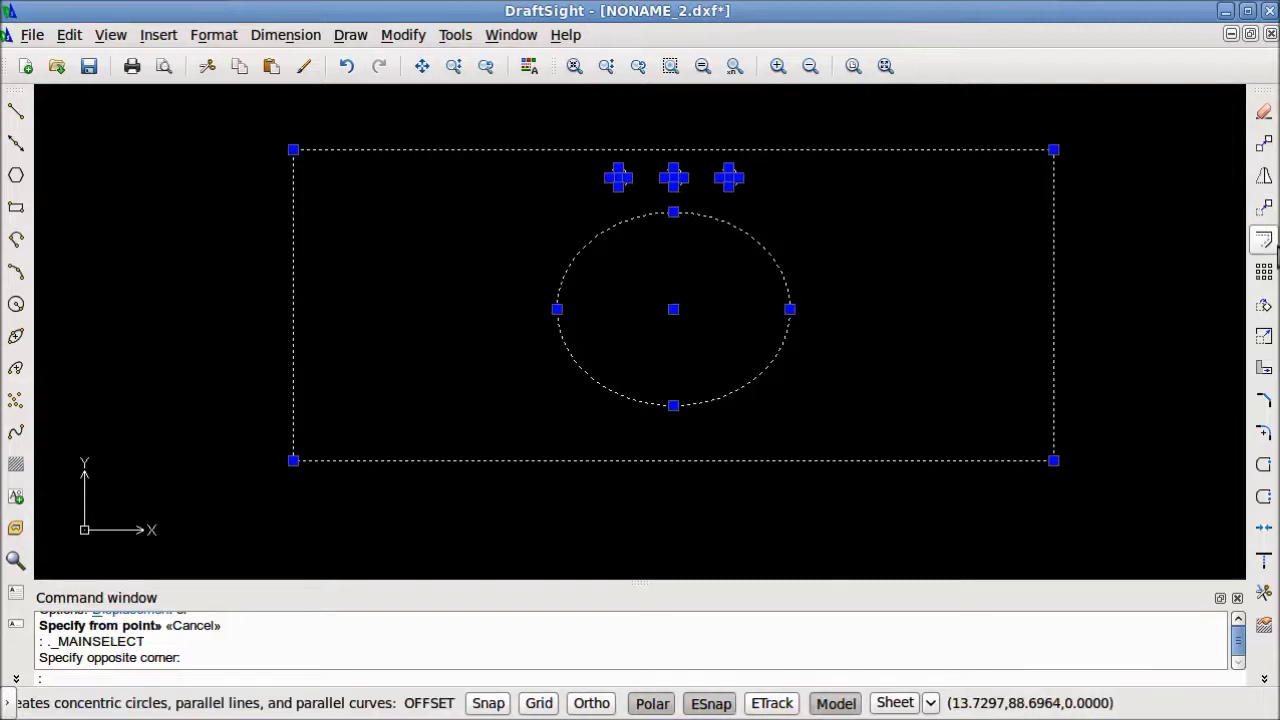
click(1264, 336)
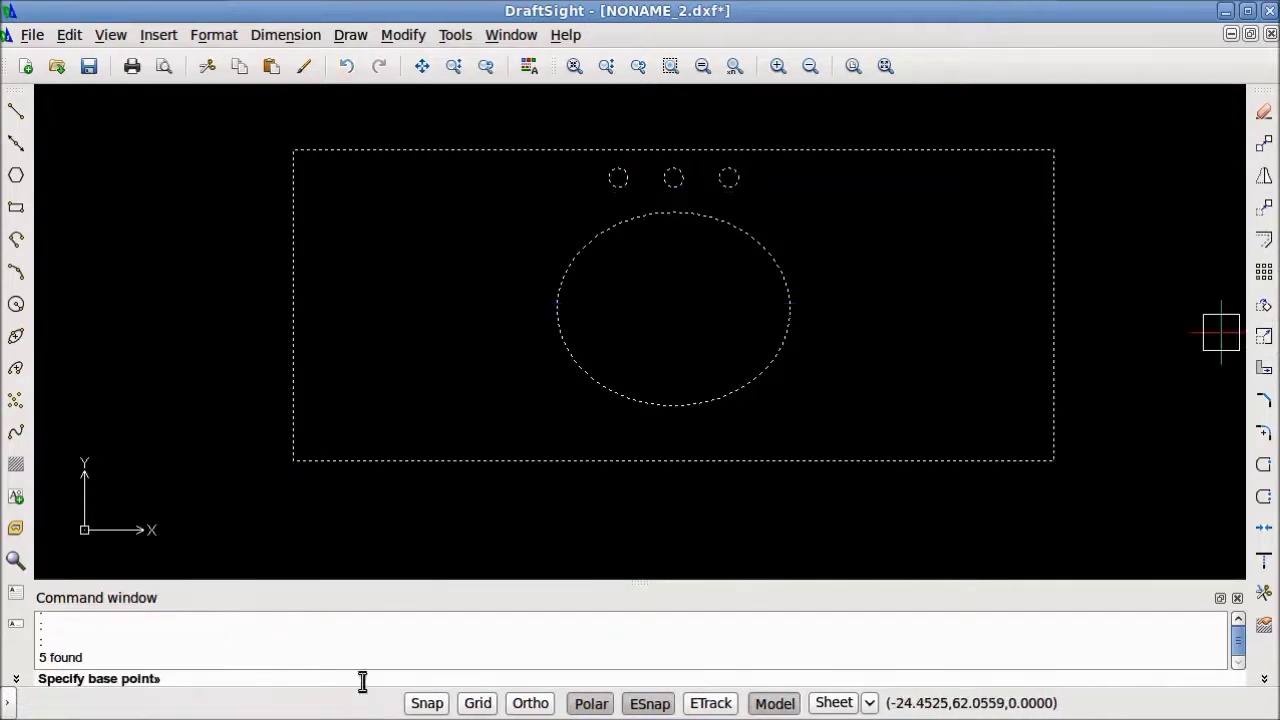
click(293, 461)
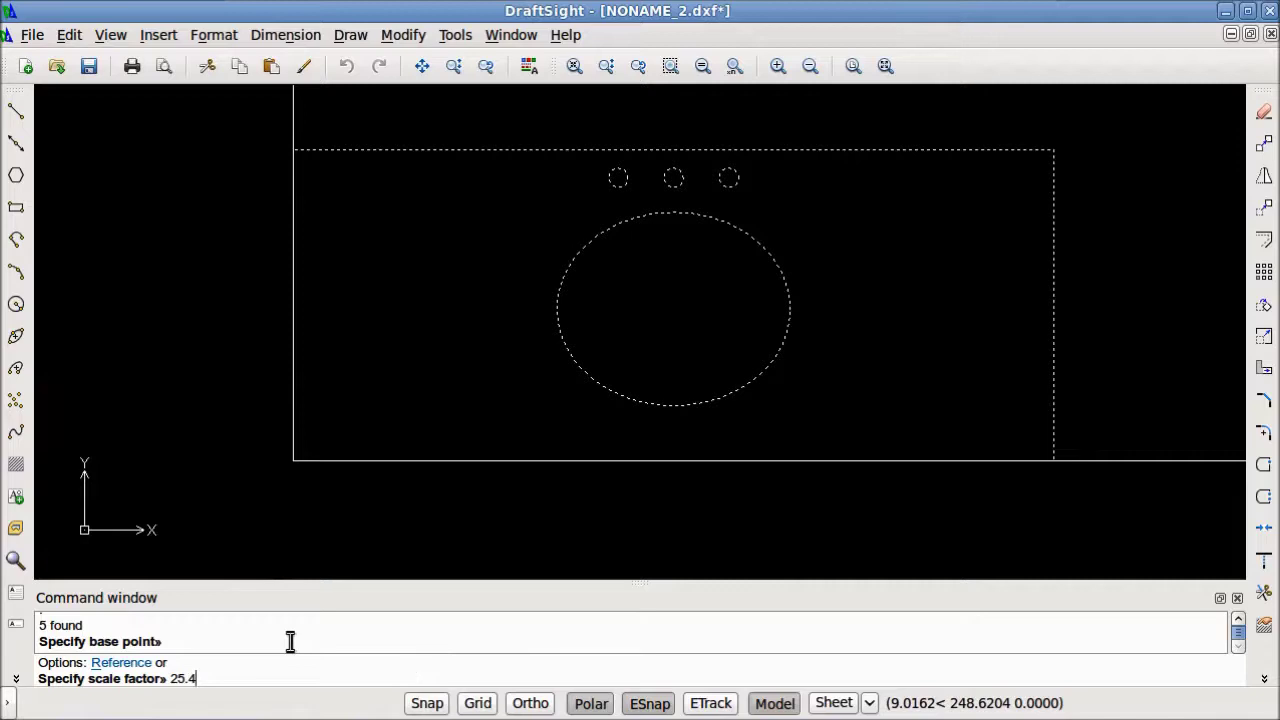
key(Return)
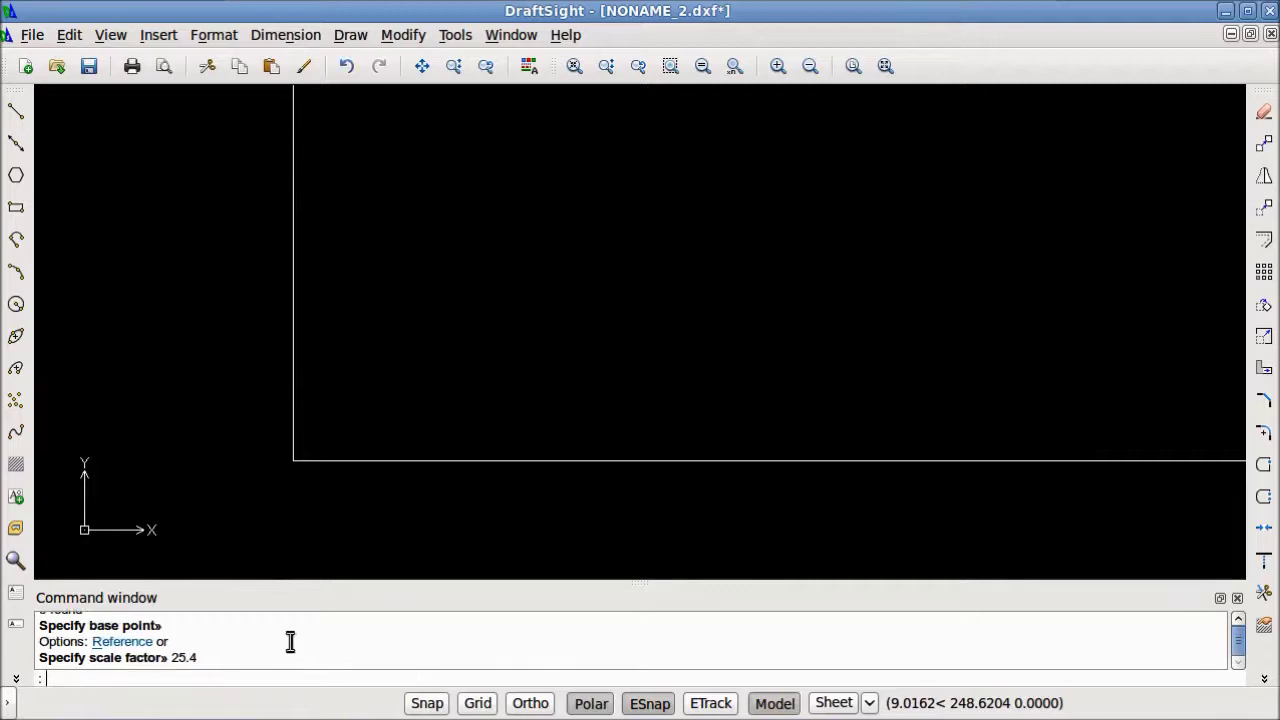
Step: Save the drawing under the name vanity as an R2007-2009 ASCII DXF in a subfolder of Documents
middle_click(618, 147)
scroll(618, 147, down, 2)
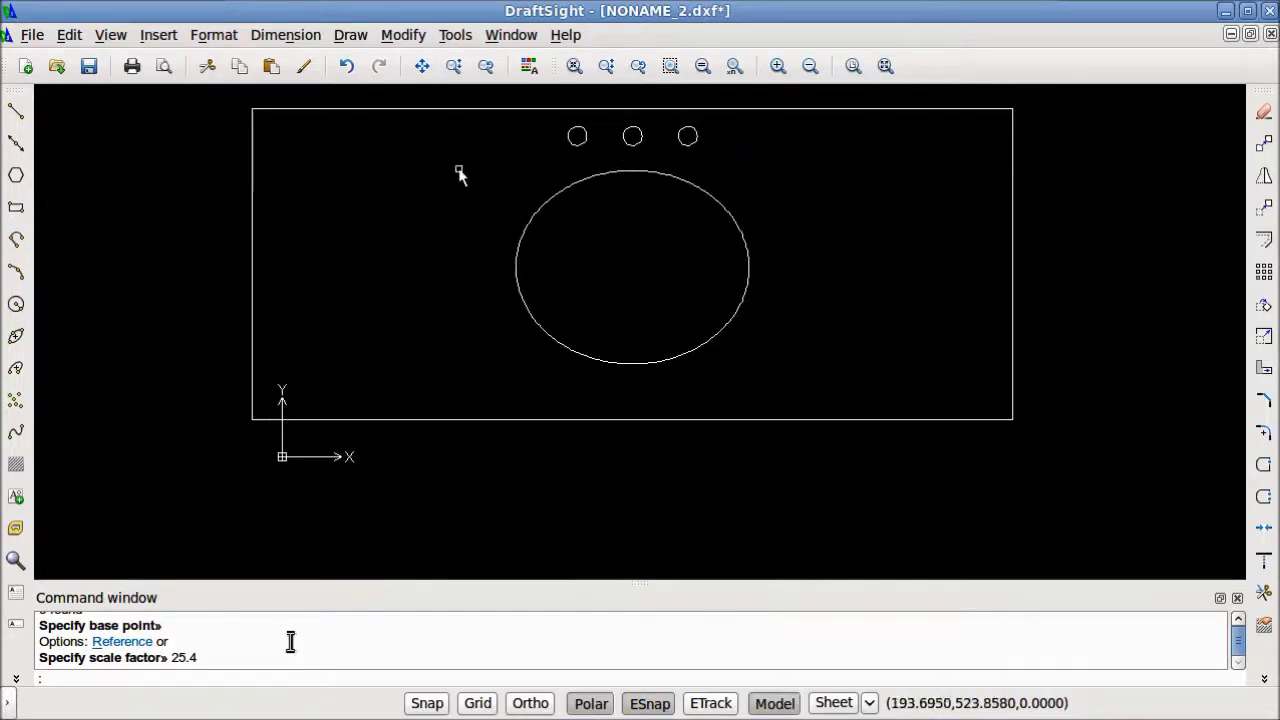
click(32, 34)
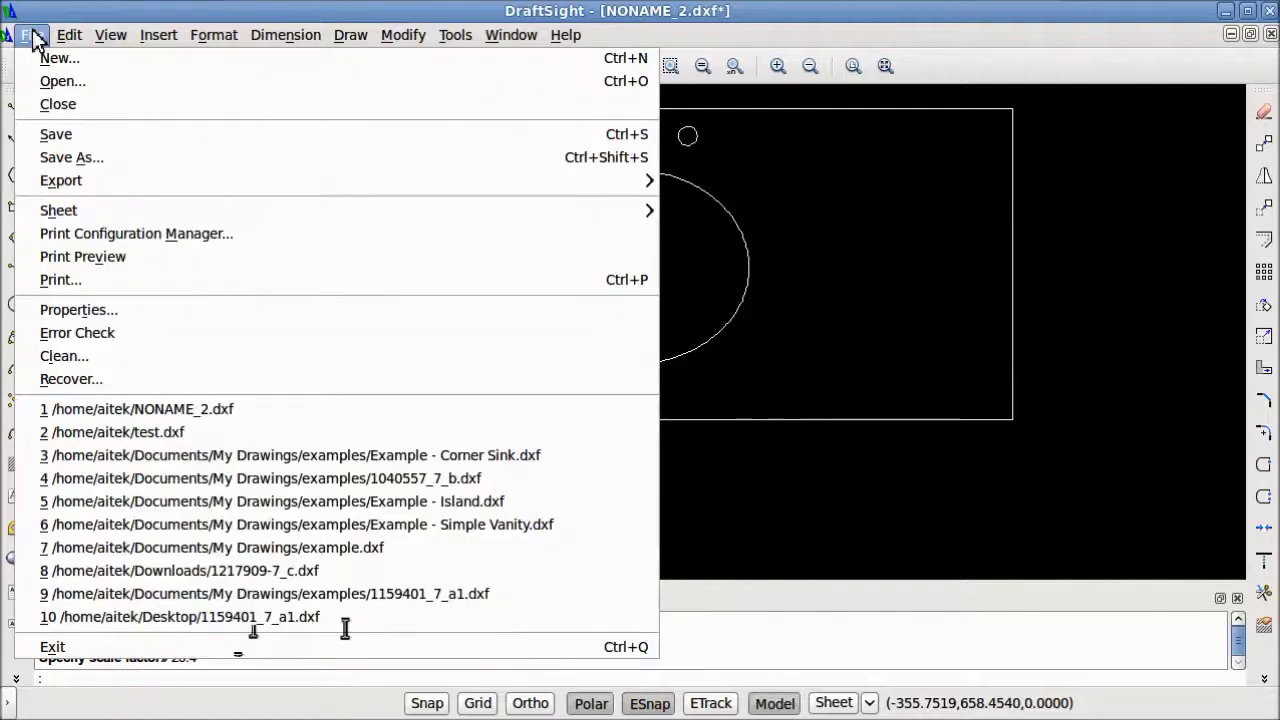
click(89, 164)
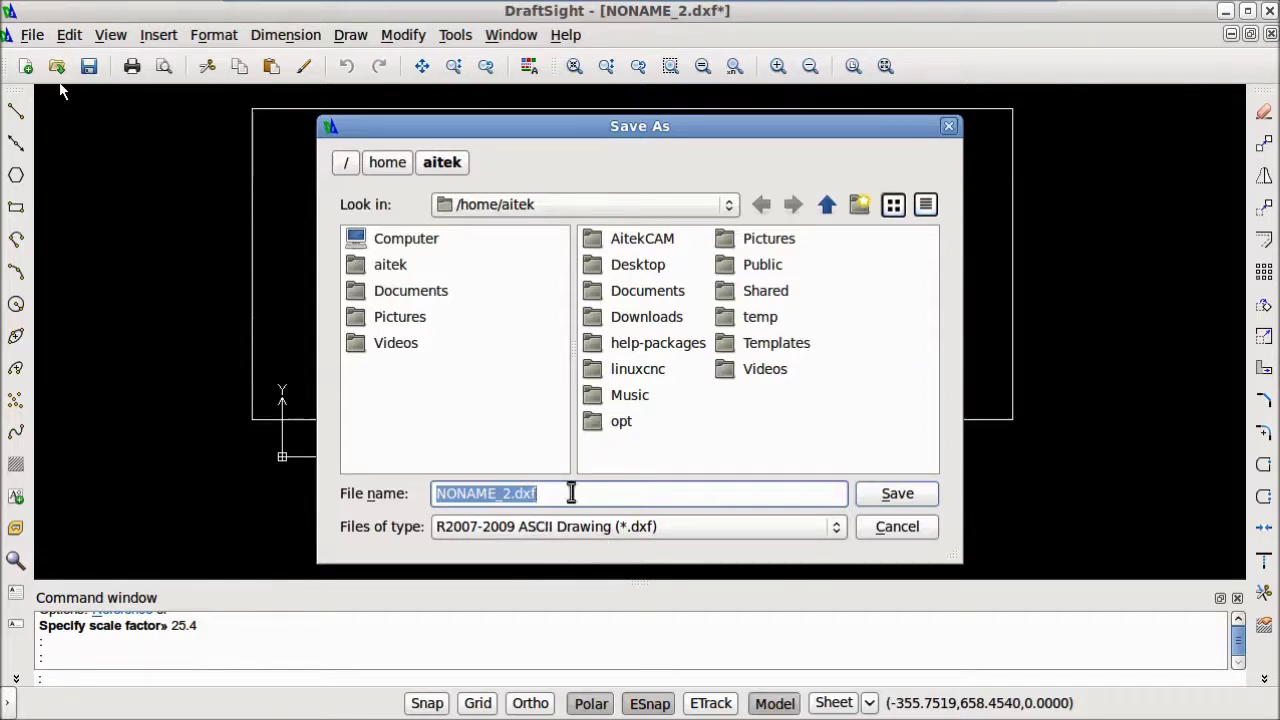
text(vanity)
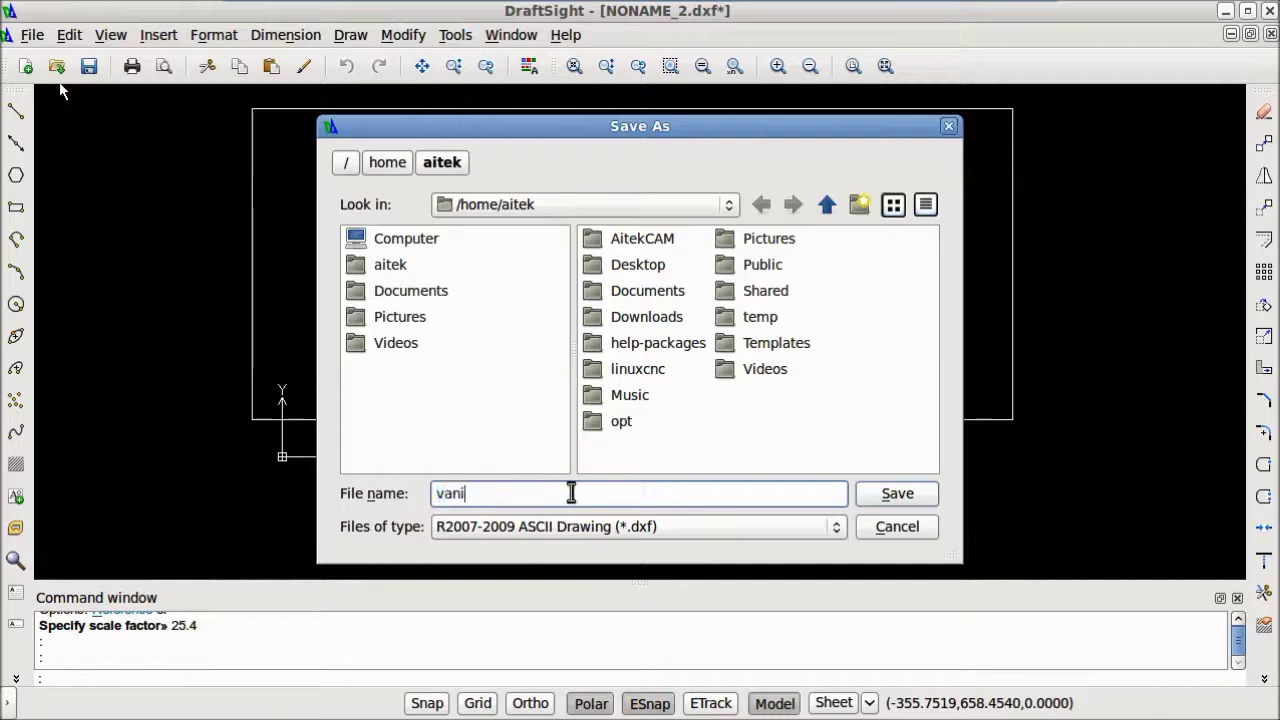
double_click(649, 294)
double_click(657, 240)
click(912, 494)
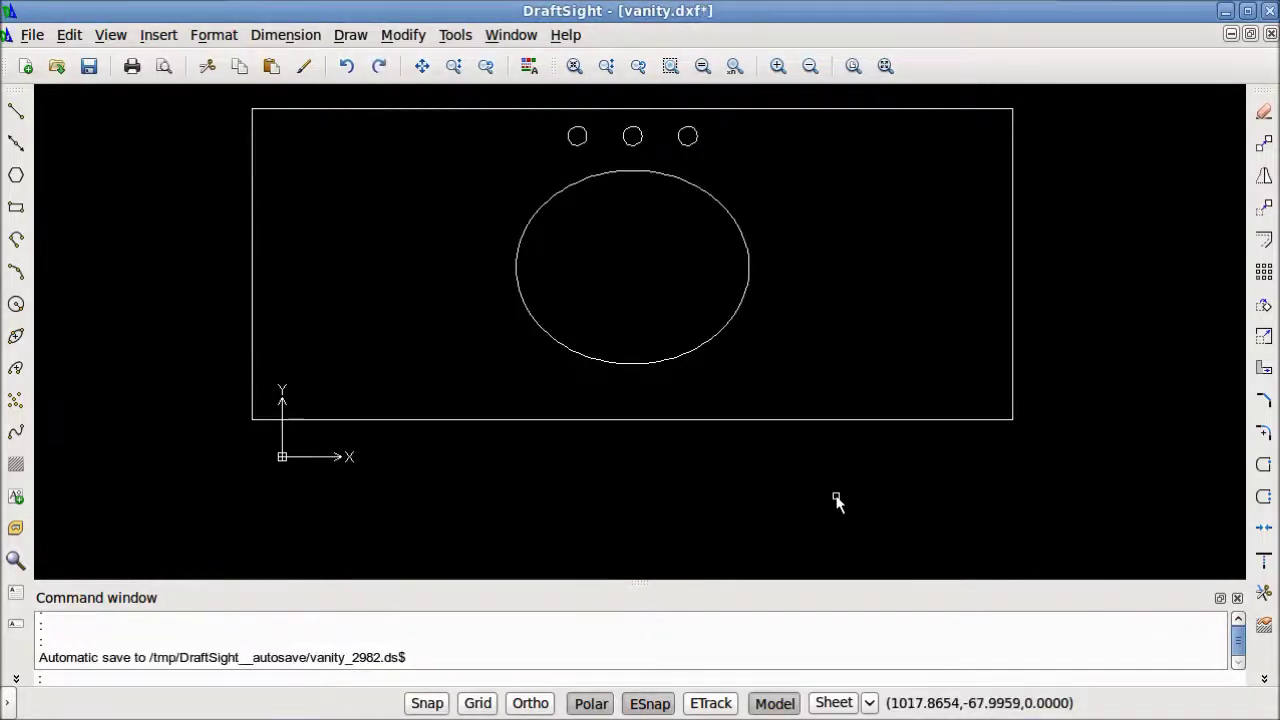
Step: Create a new drawing from the standard.dwt template
click(35, 36)
click(40, 60)
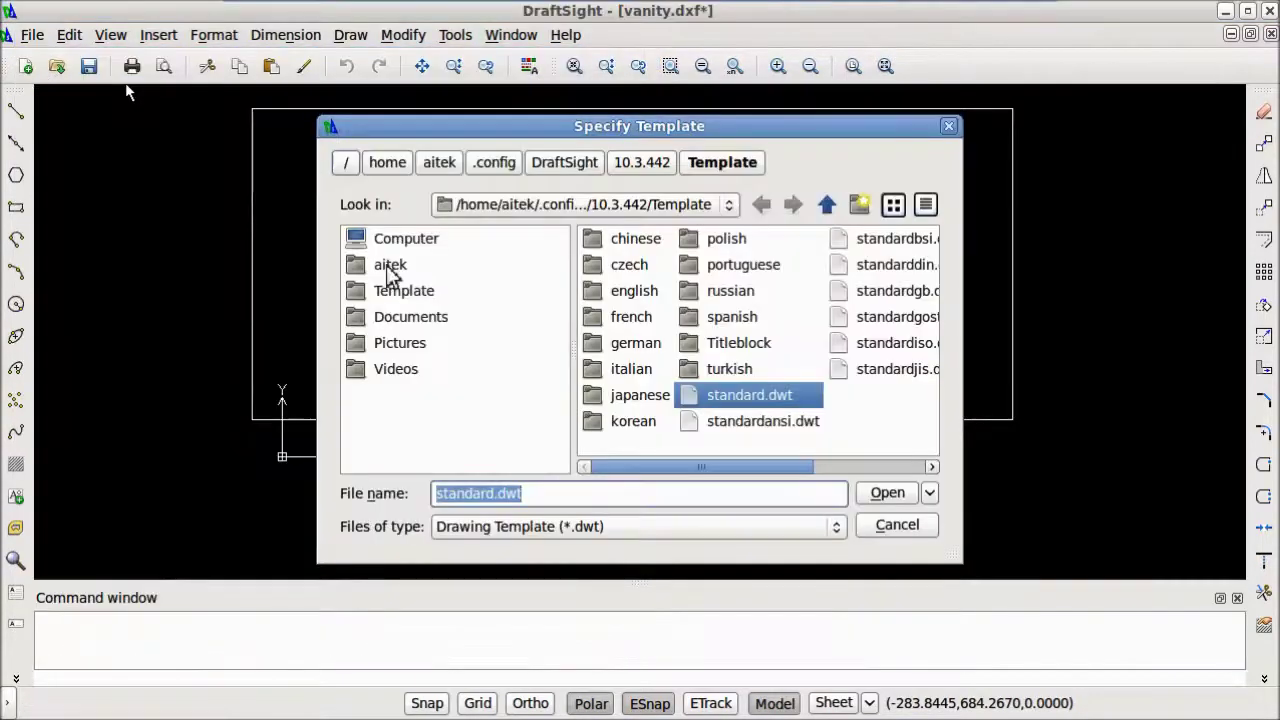
click(887, 493)
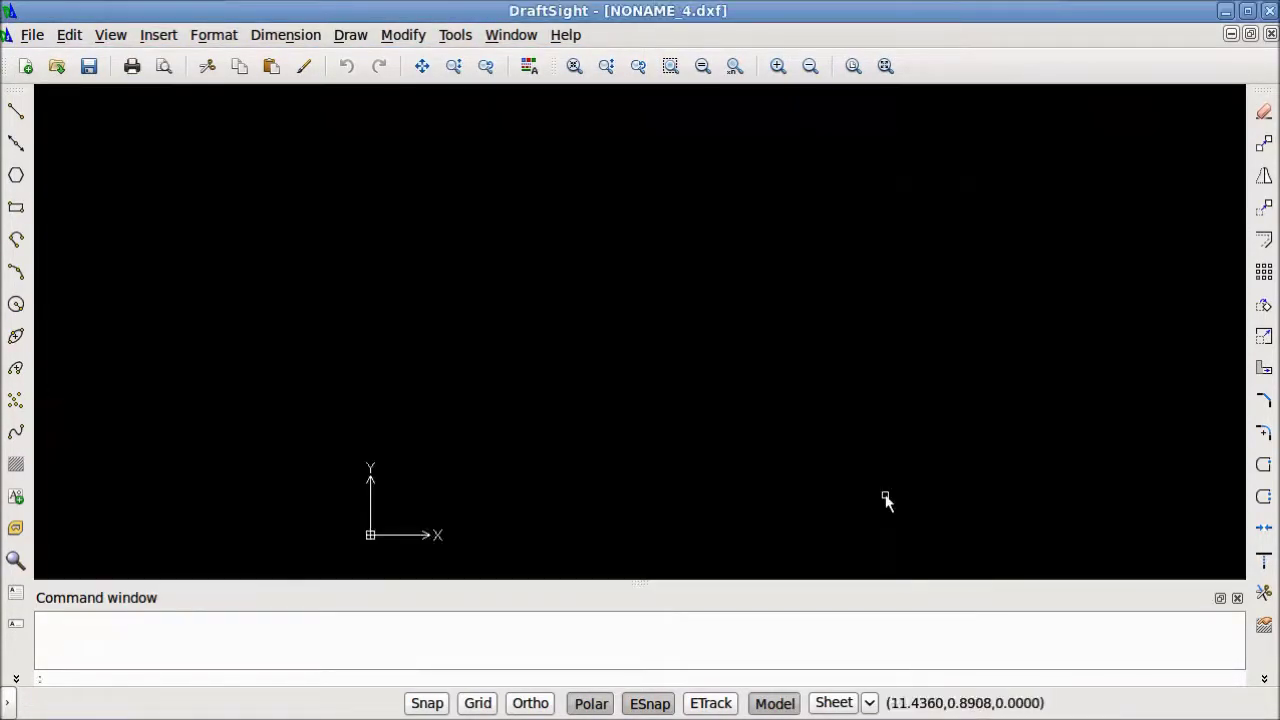
click(885, 500)
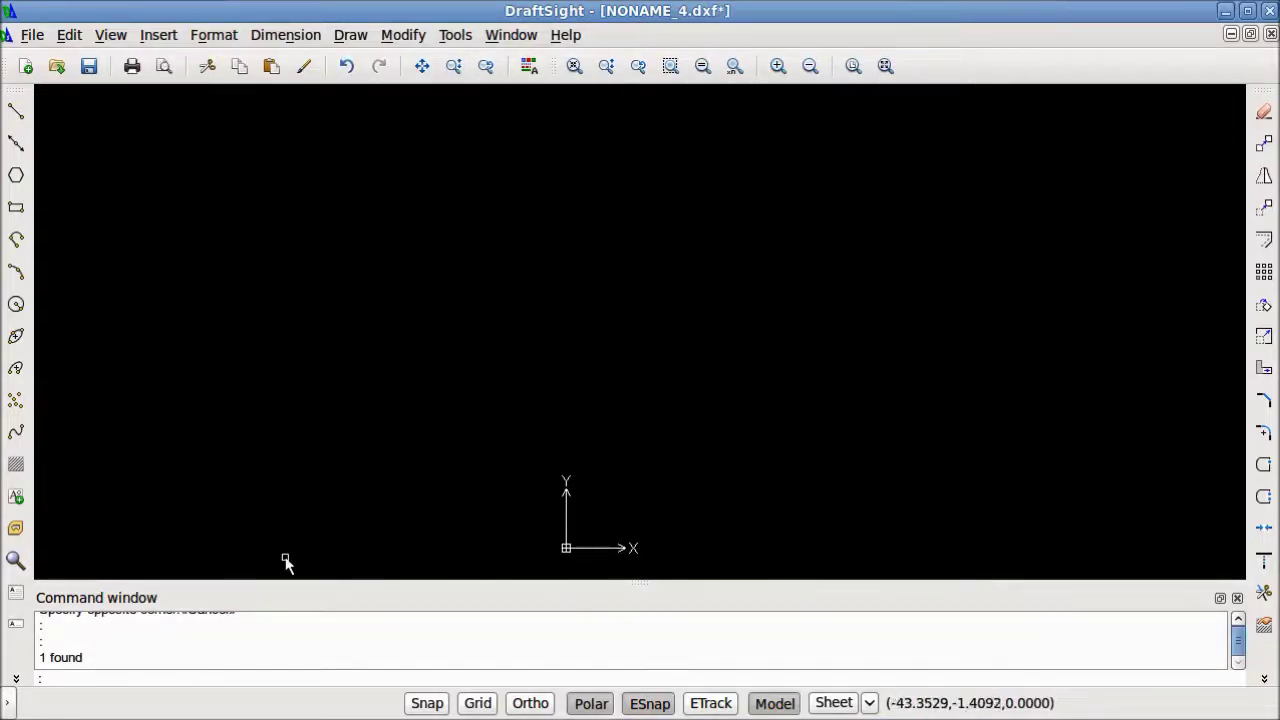
Step: Switch to Firefox to examine the corner kitchen sink photo, and return to DraftSight
key(alt+Tab)
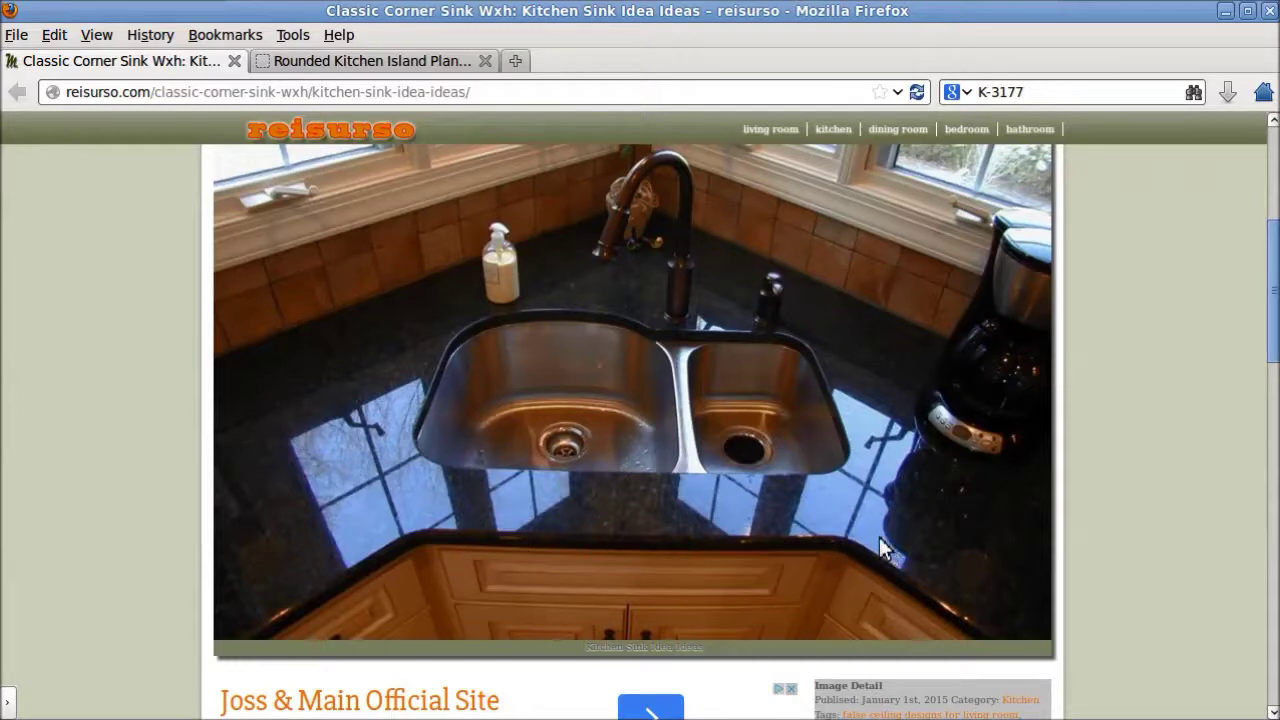
key(alt+Tab)
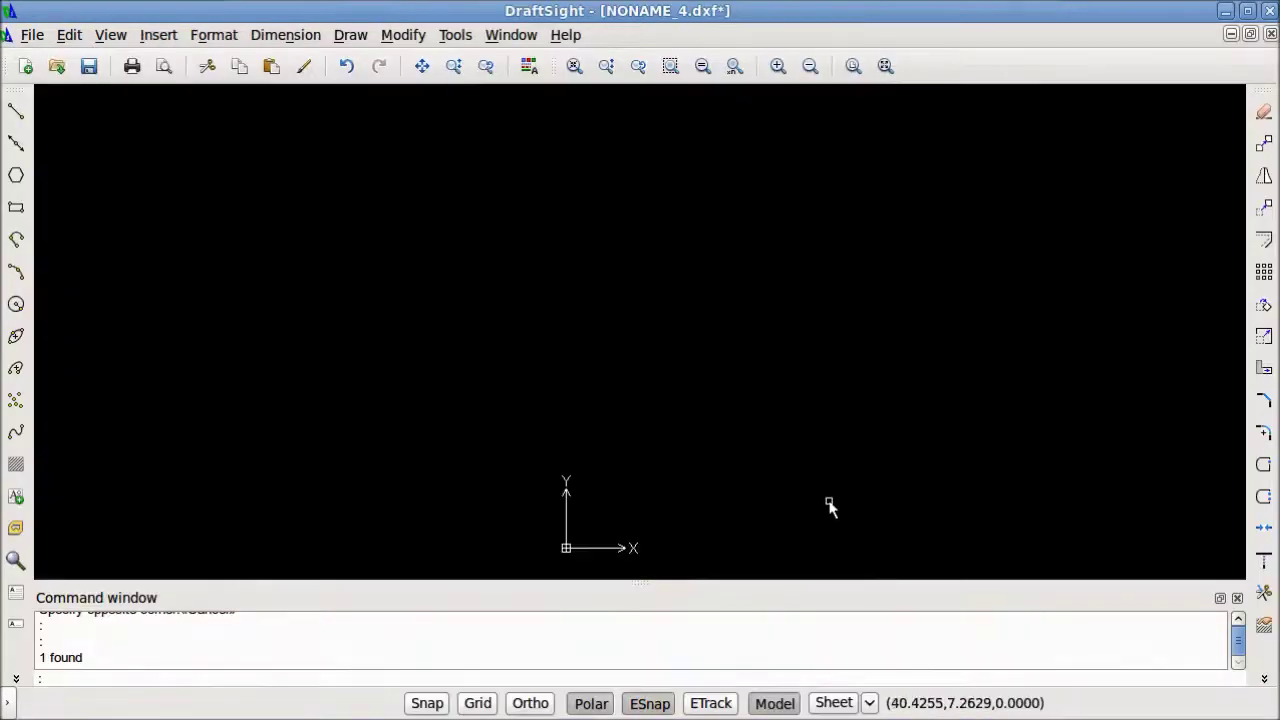
click(16, 207)
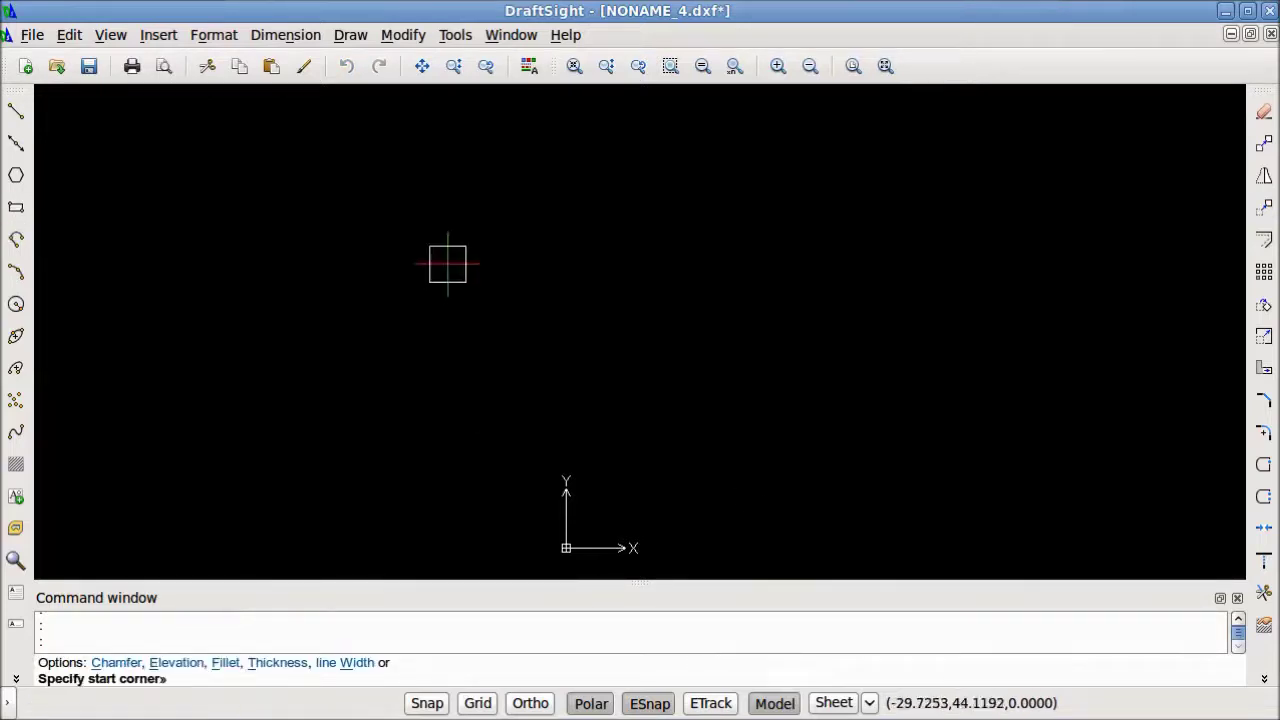
click(290, 260)
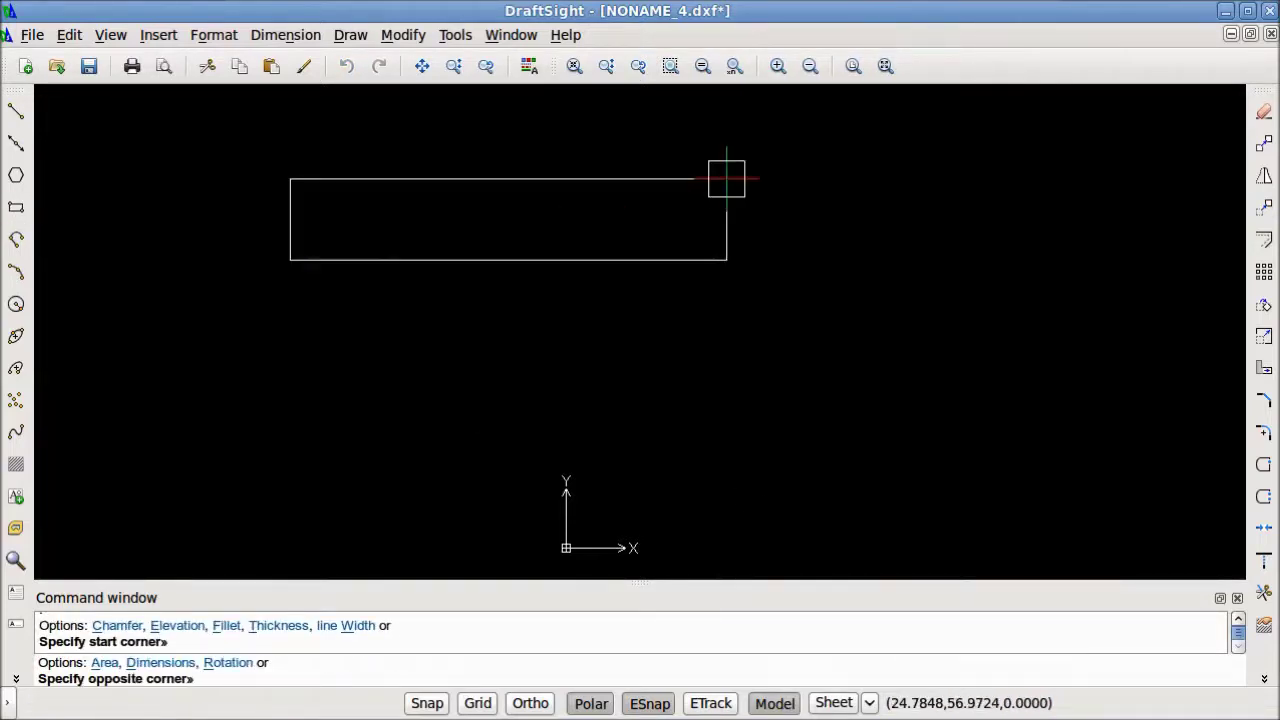
text(@60)
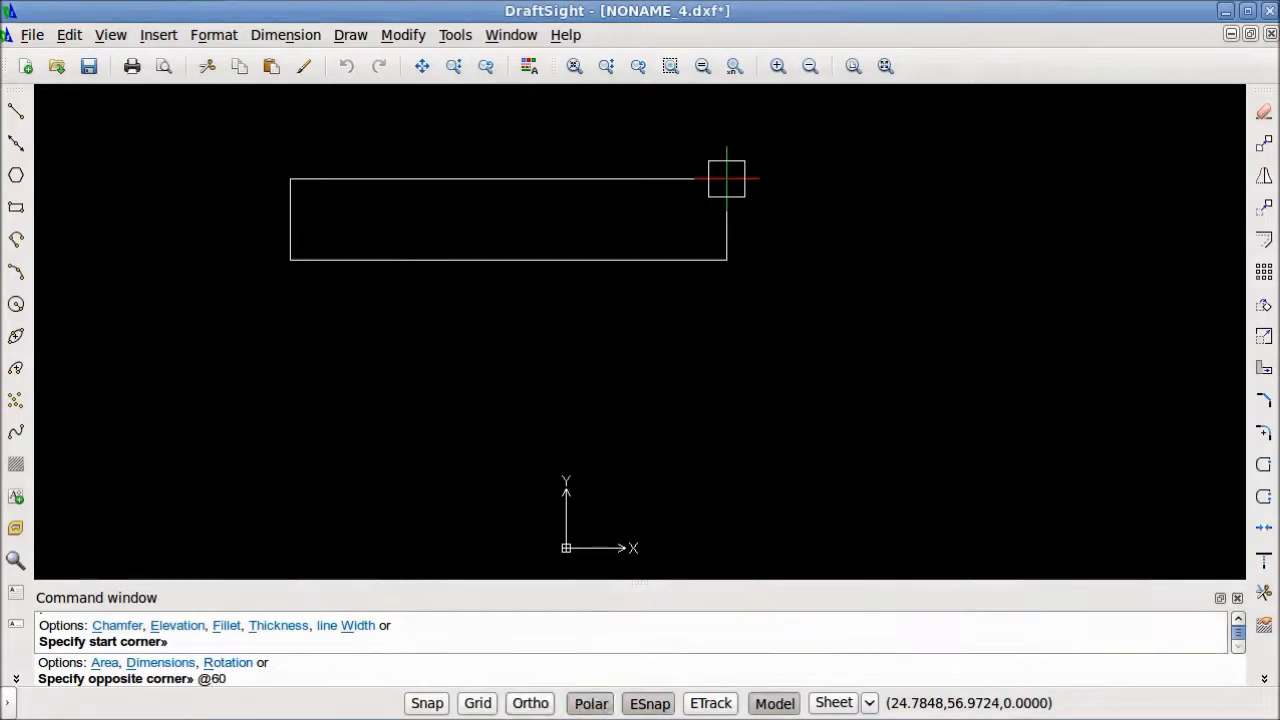
text(,2)
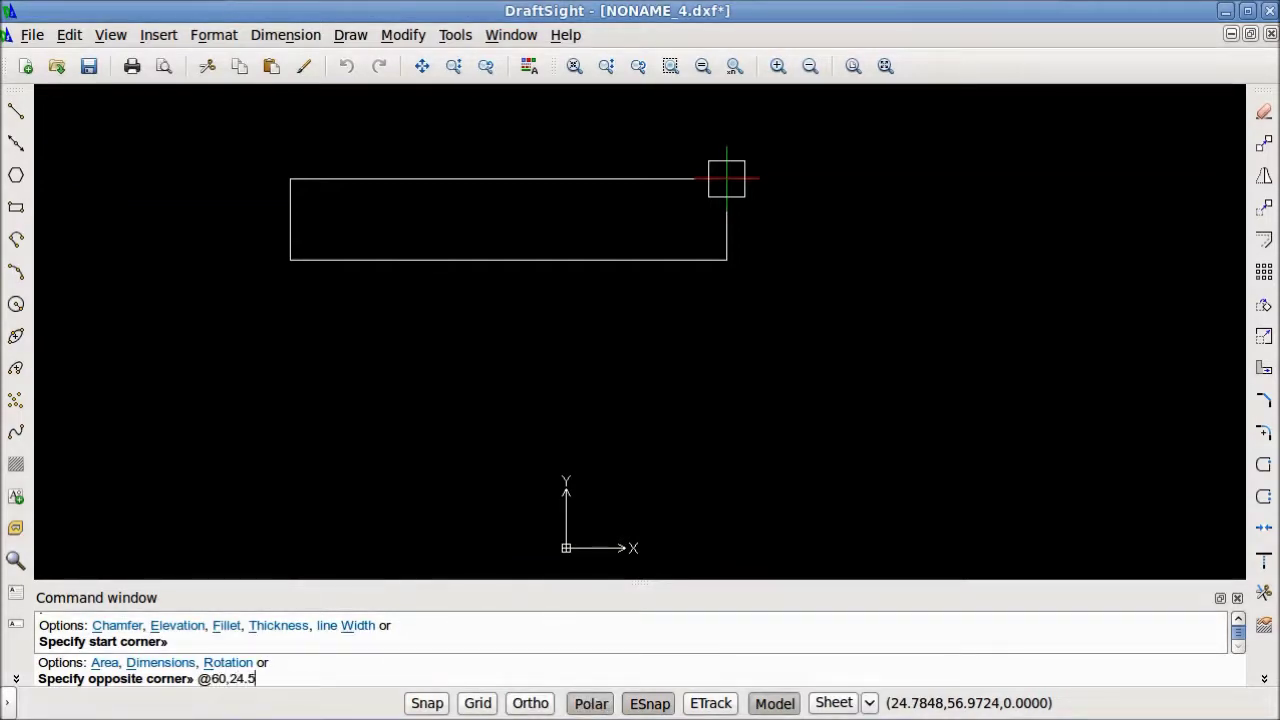
text(4.5)
key(Return)
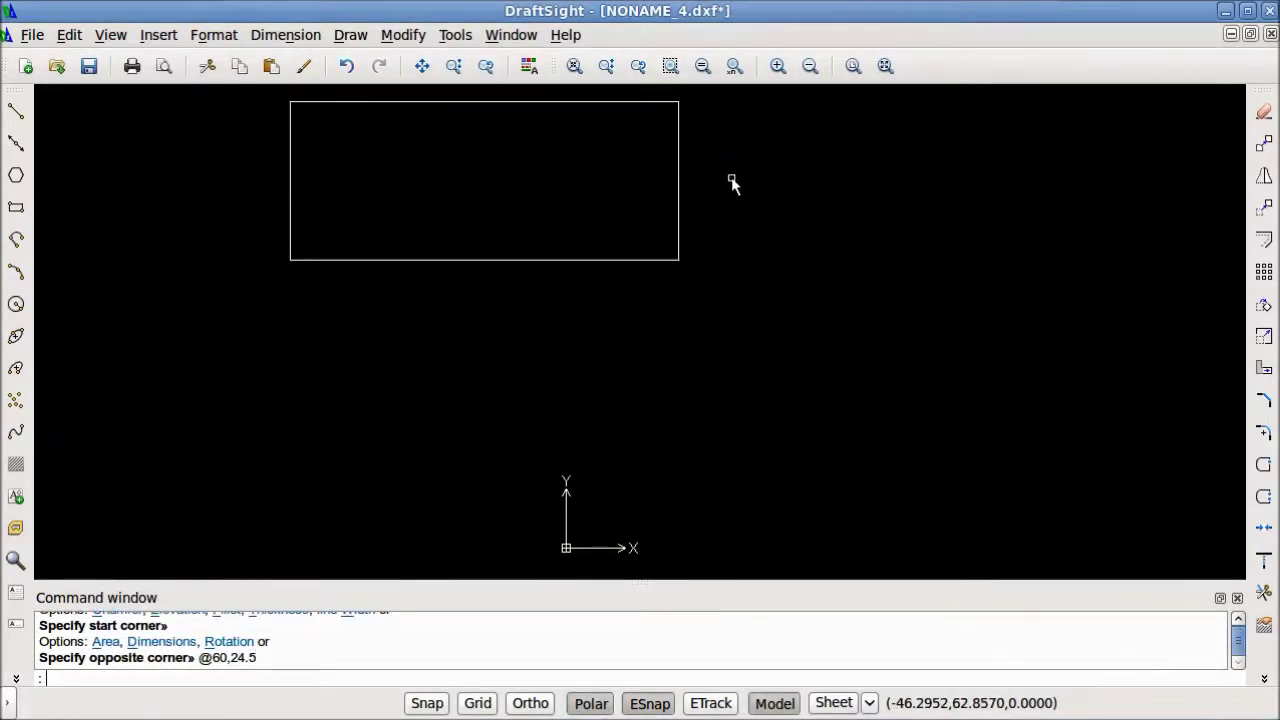
click(15, 207)
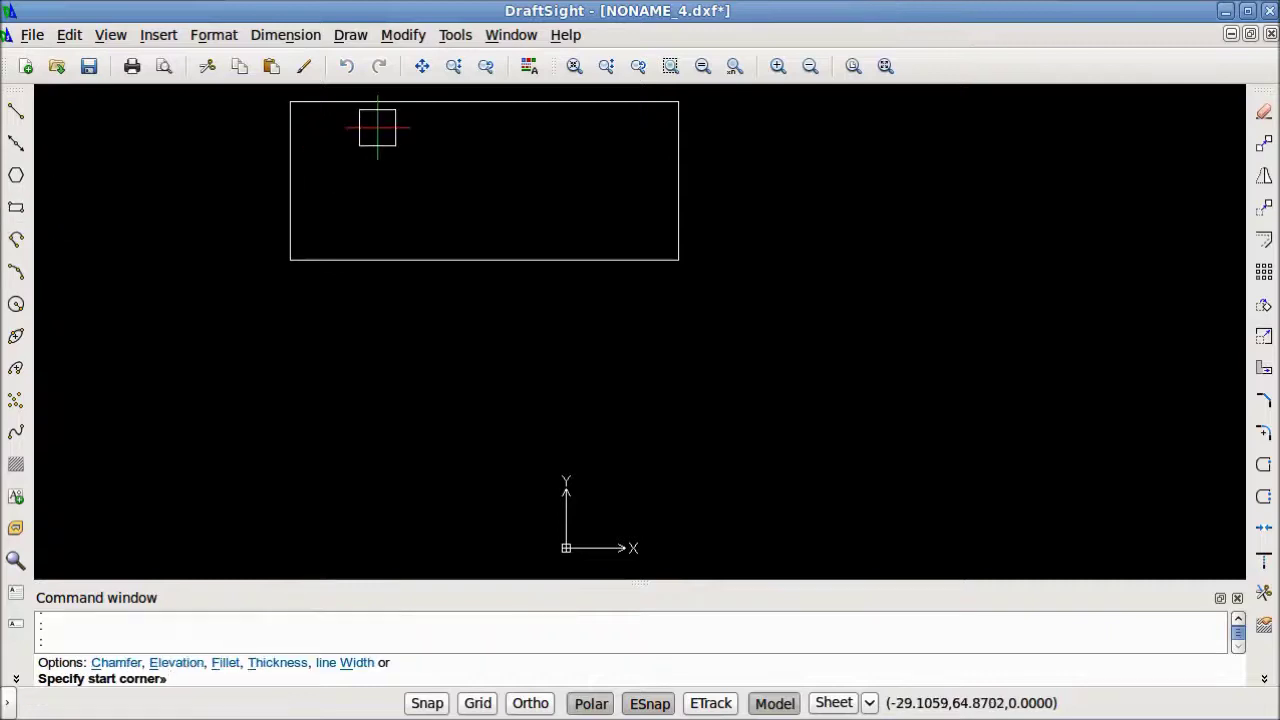
click(290, 102)
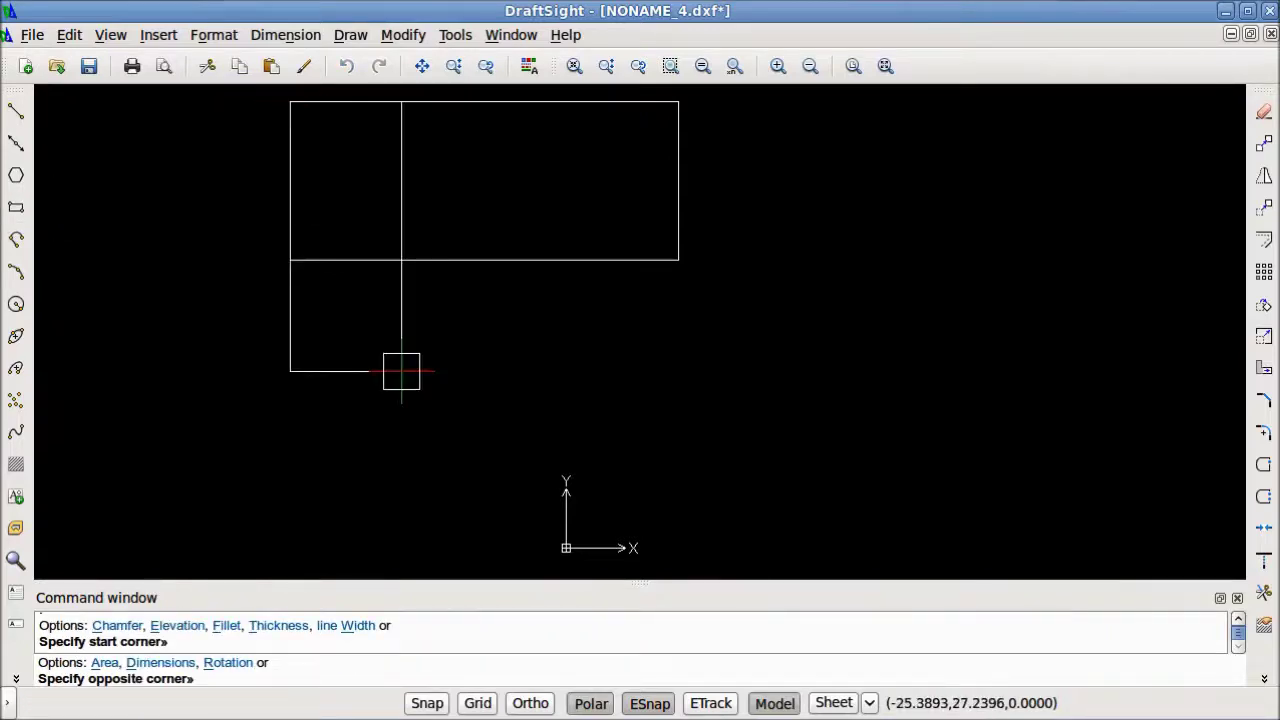
key(F8)
text(@)
key(F10)
text(24.5,-60)
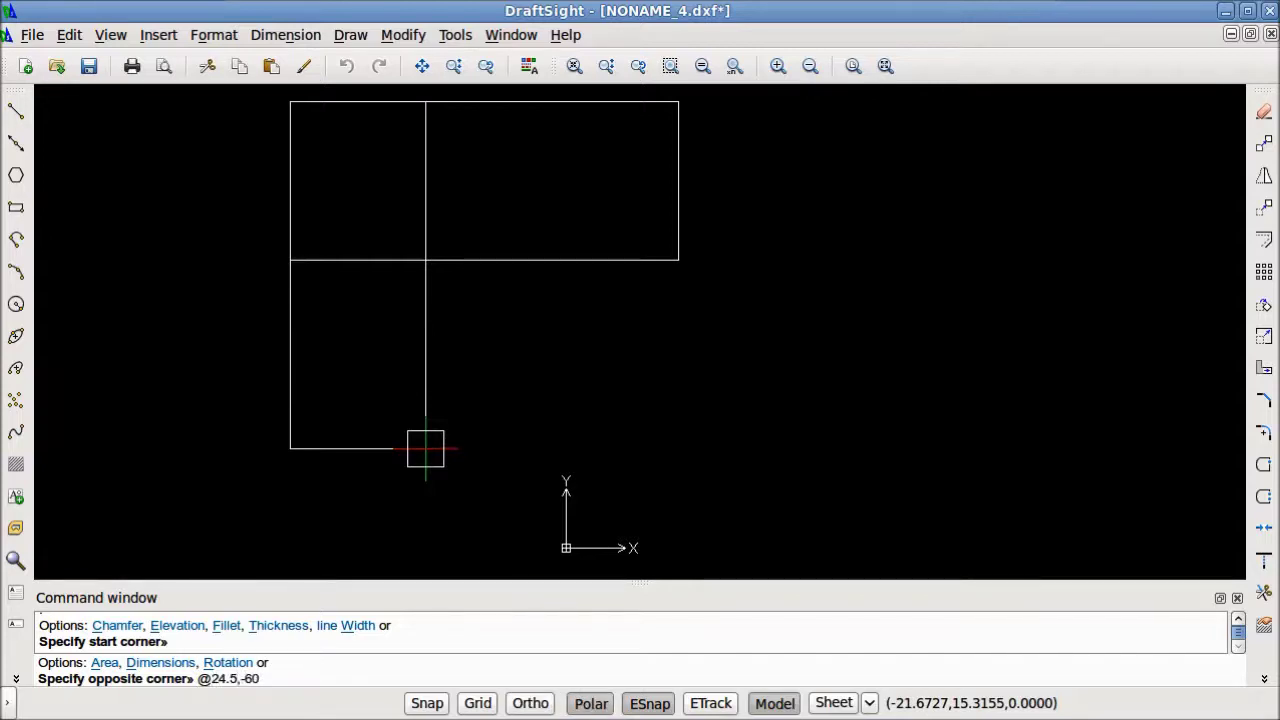
key(Return)
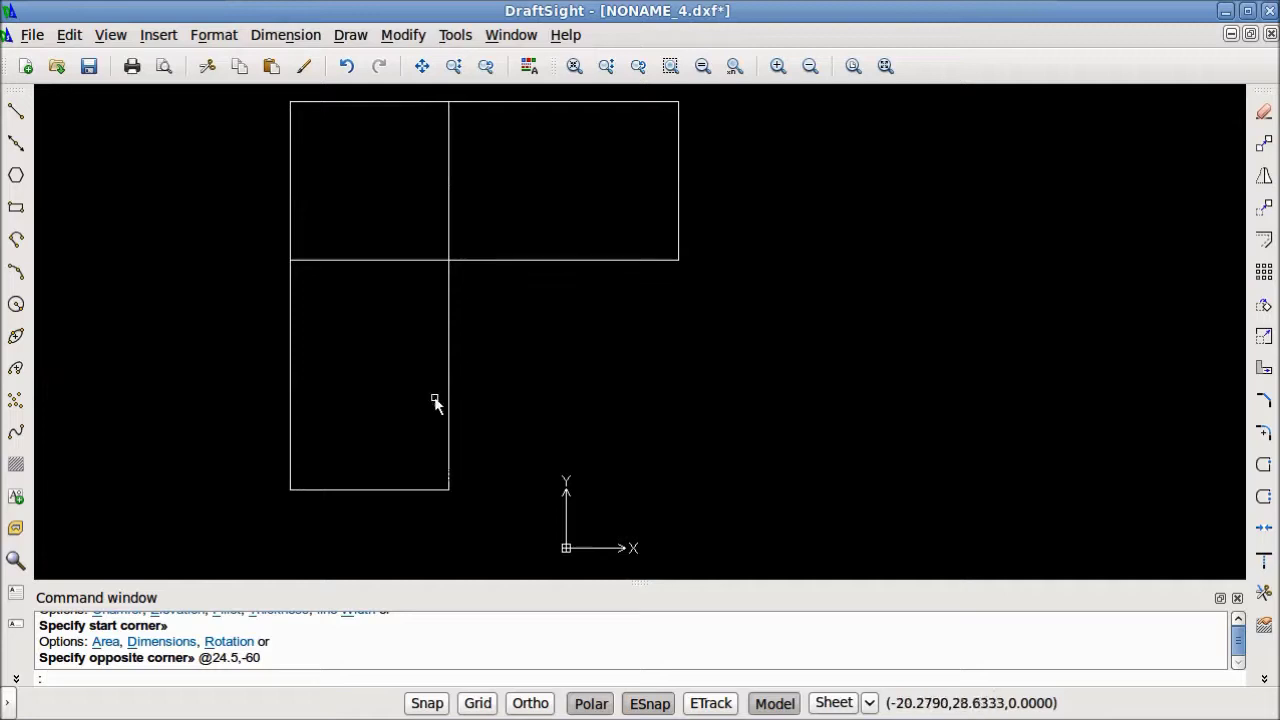
Step: Draw a line 24.5 long straight up from the lower-right corner of the vertical rectangle, along its right edge
click(16, 110)
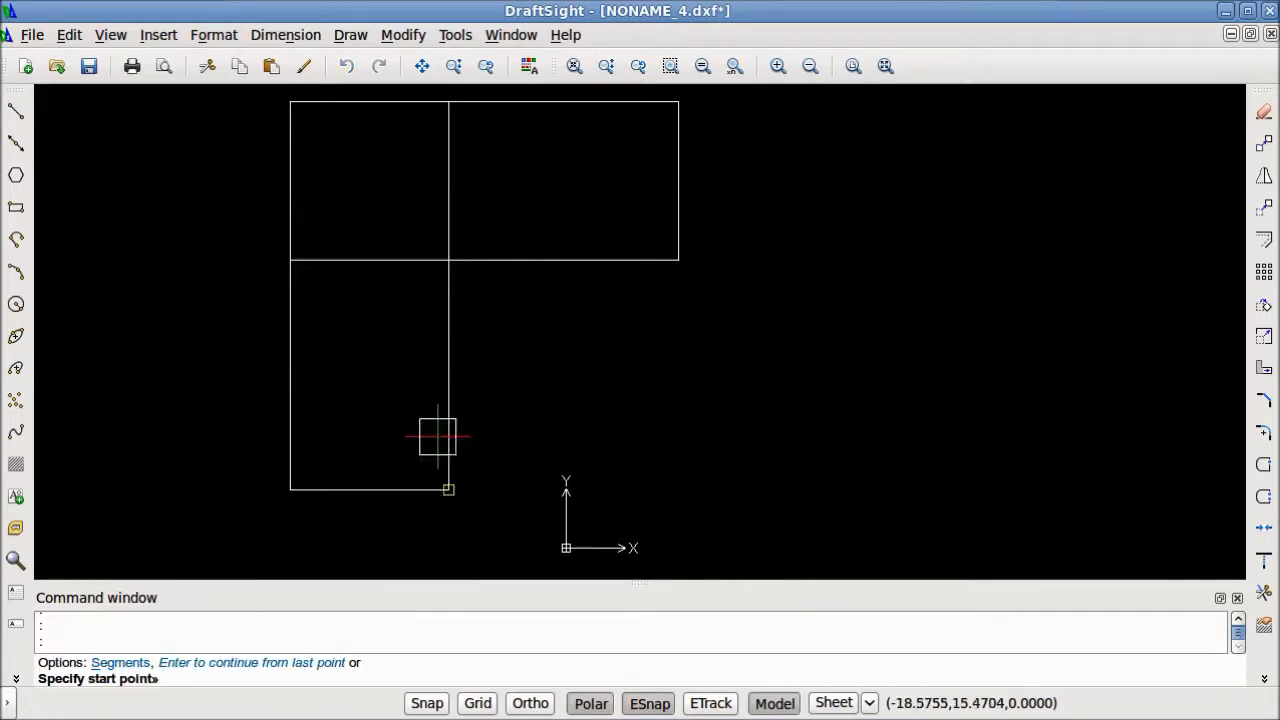
click(448, 489)
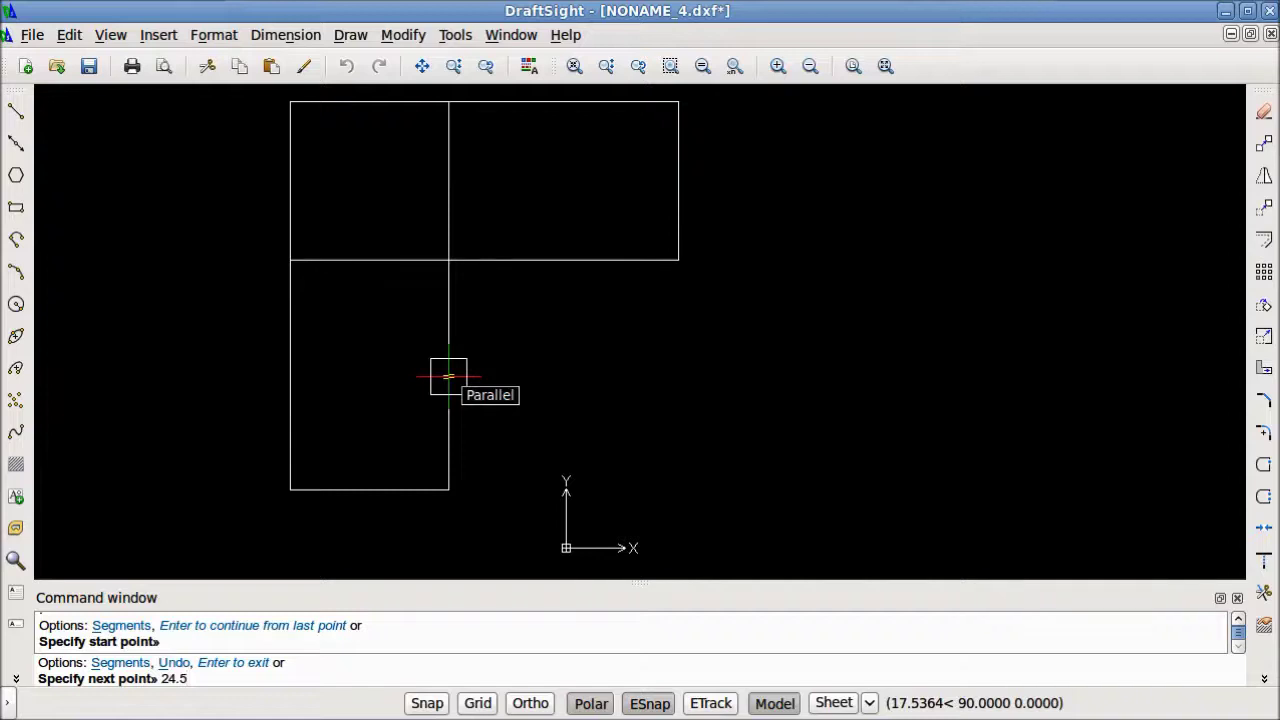
key(Return)
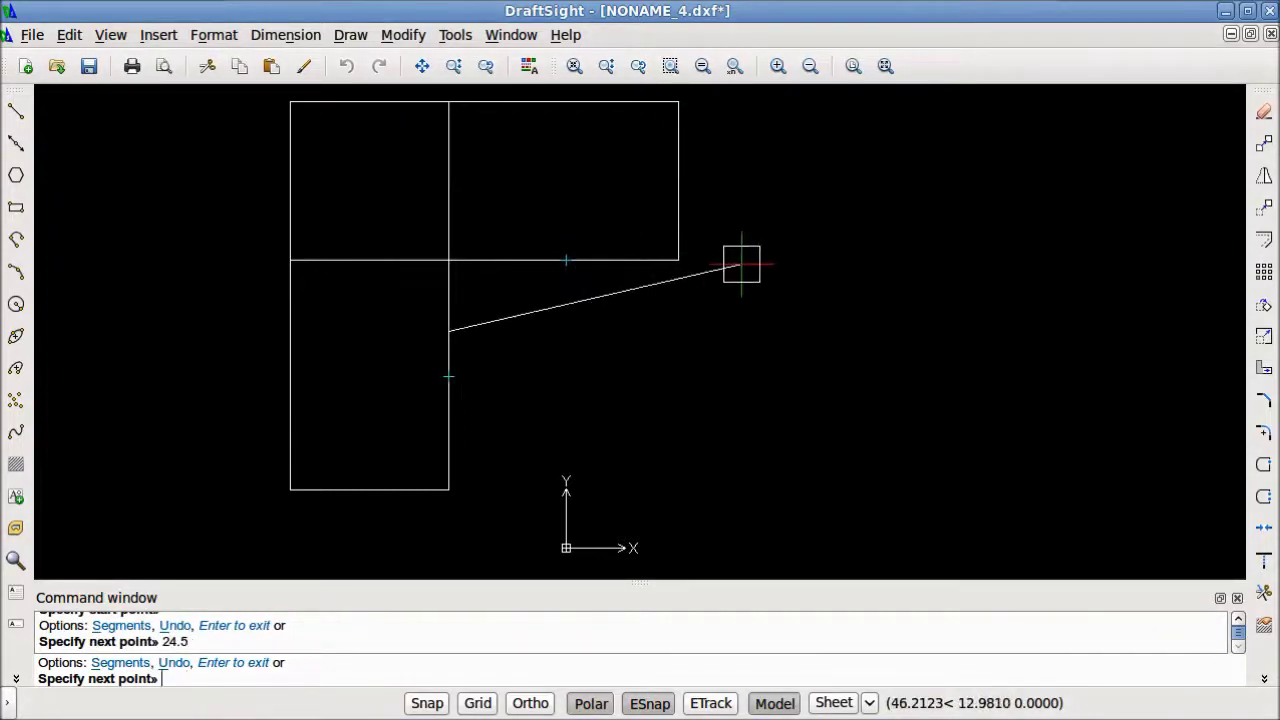
key(Return)
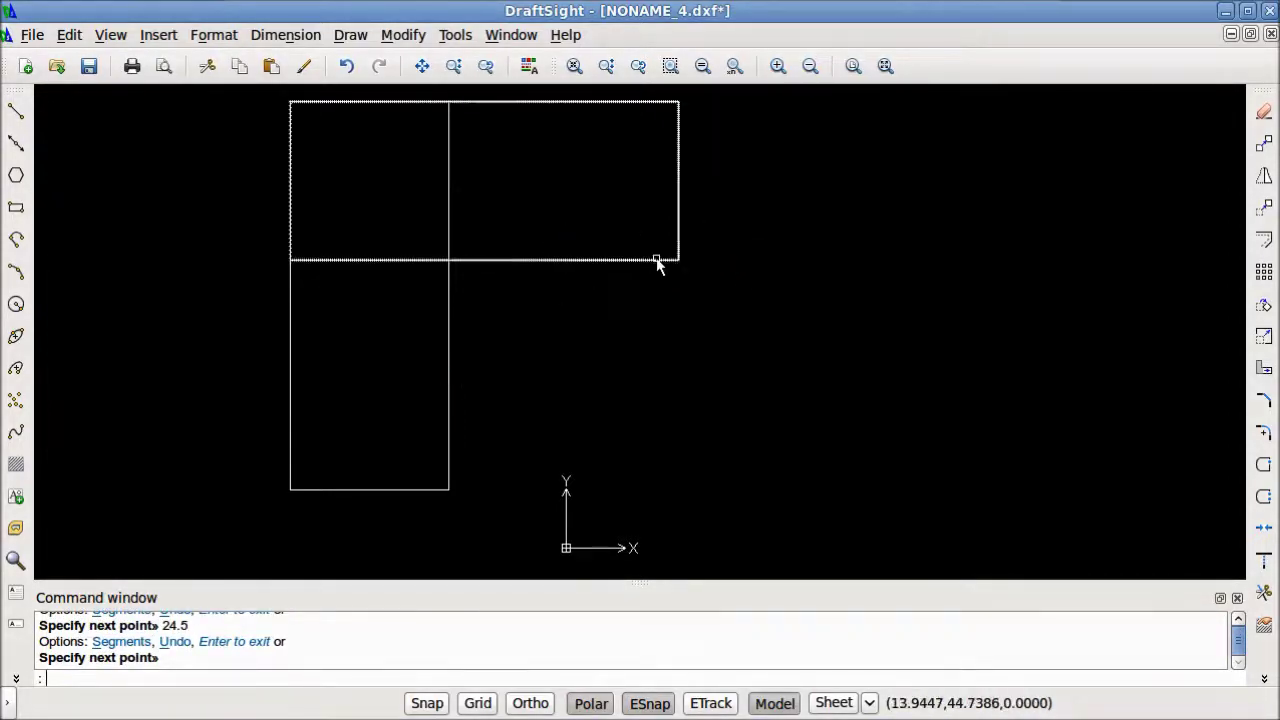
Step: Draw a line 24.5 long leftward from the horizontal rectangle's lower-right corner and continue it diagonally to the vertical leg line's upper end
key(Return)
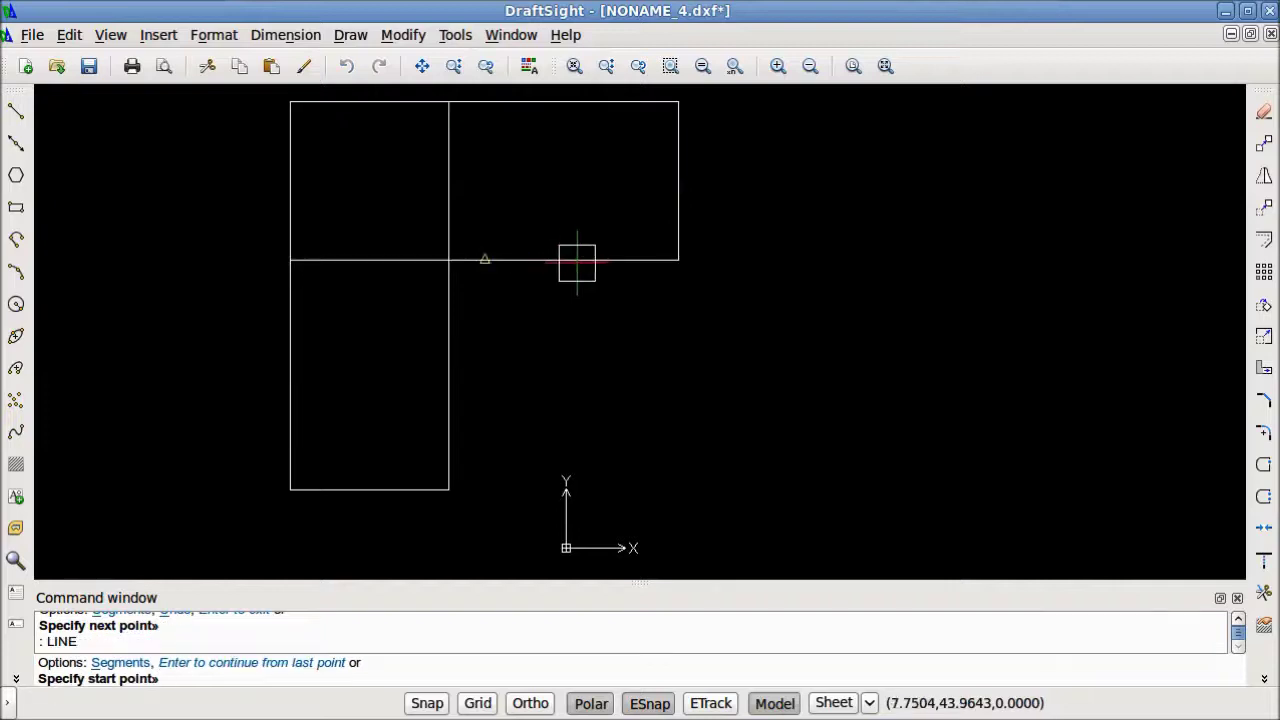
click(678, 260)
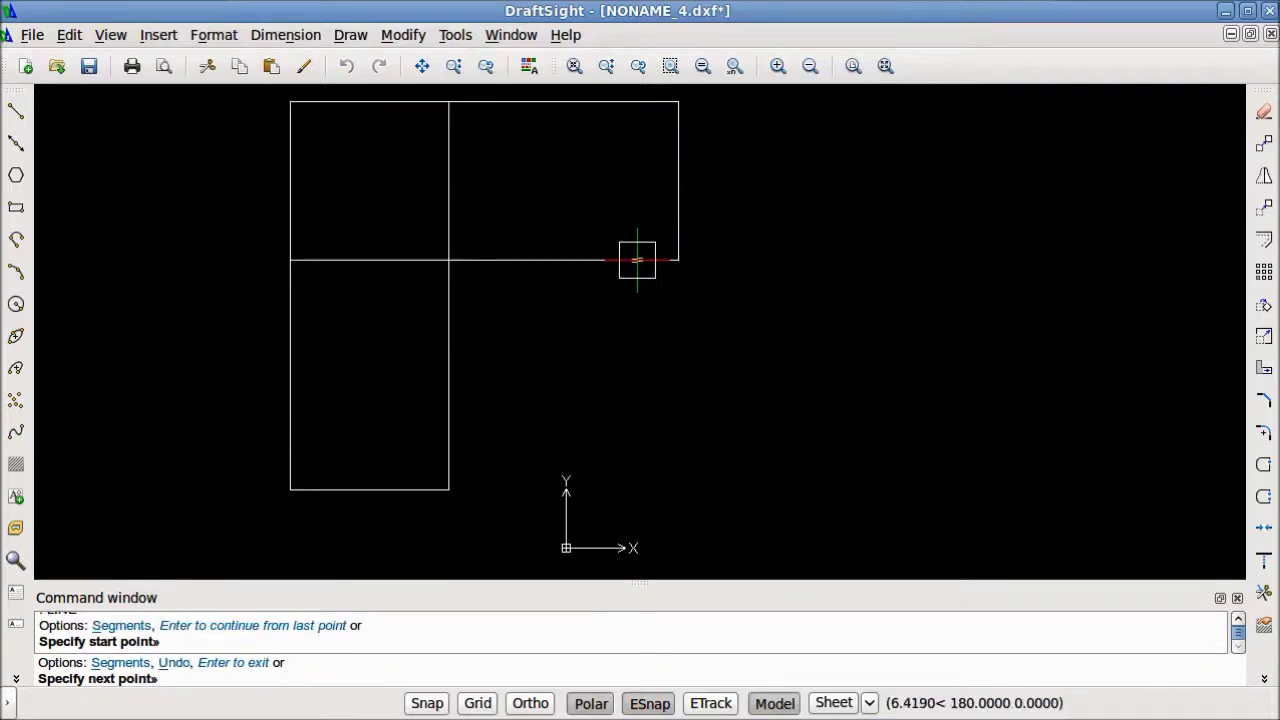
text(2)
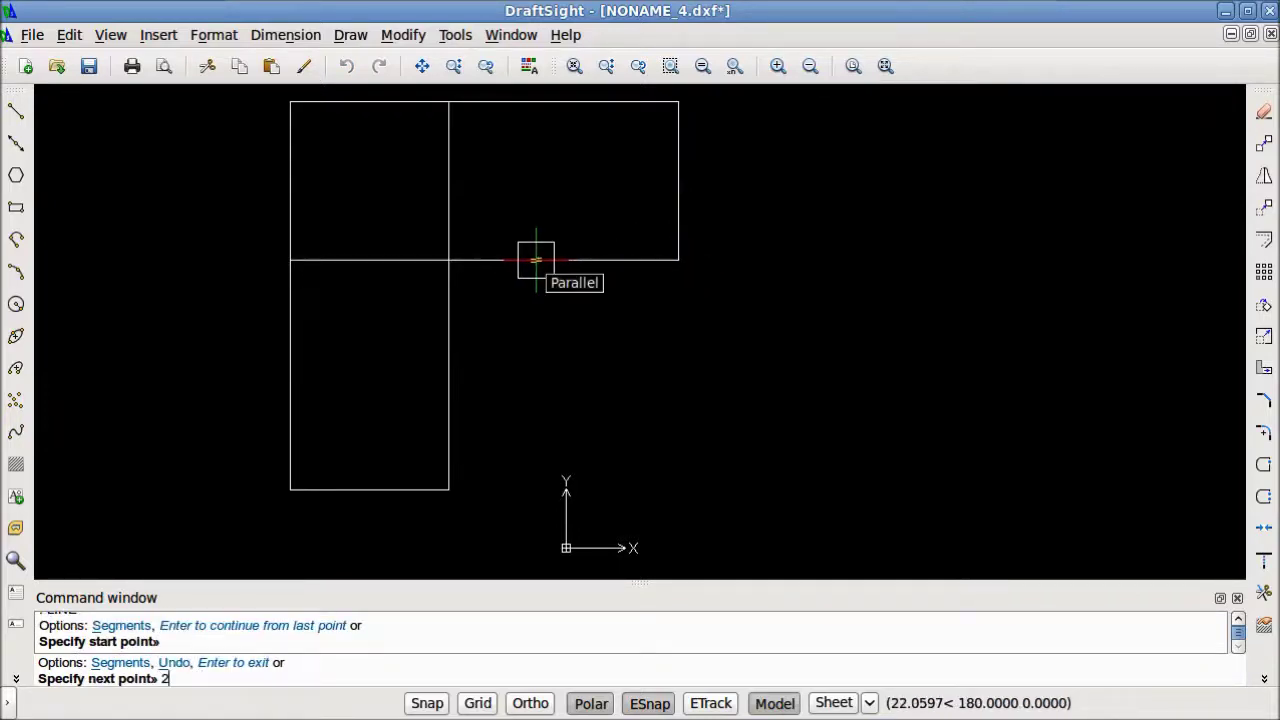
text(4.5)
key(Return)
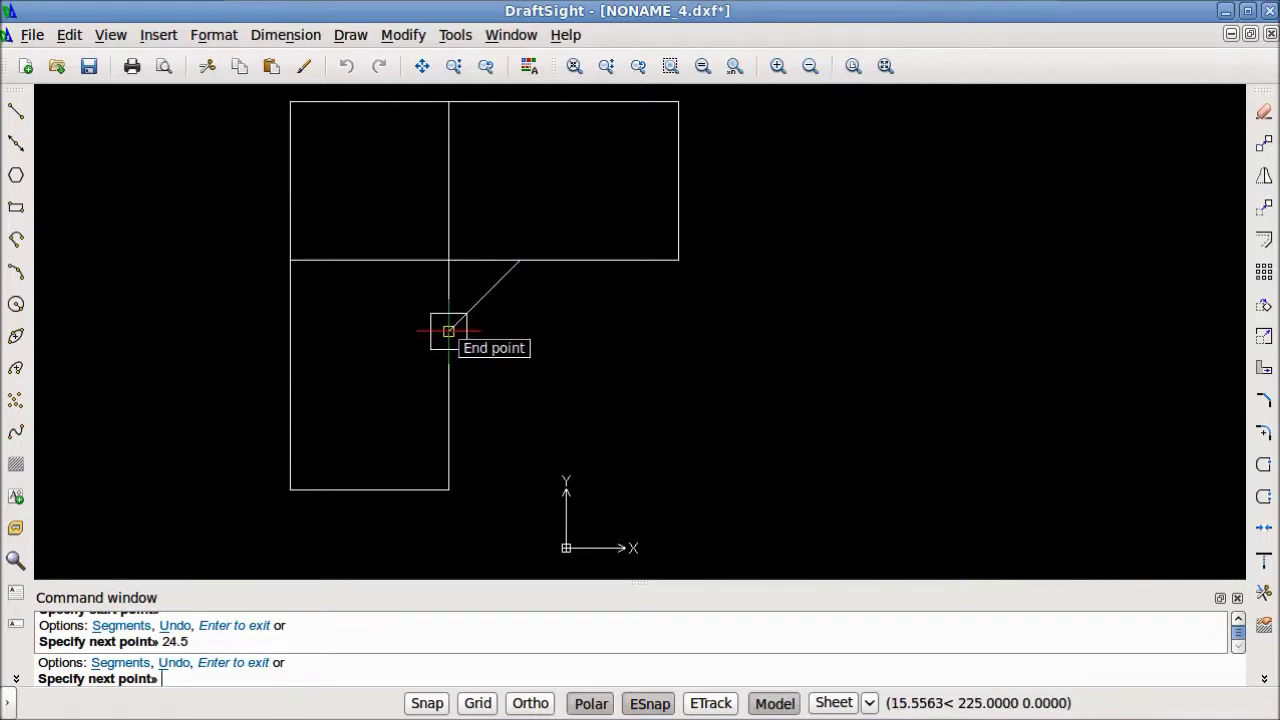
click(448, 331)
key(Escape)
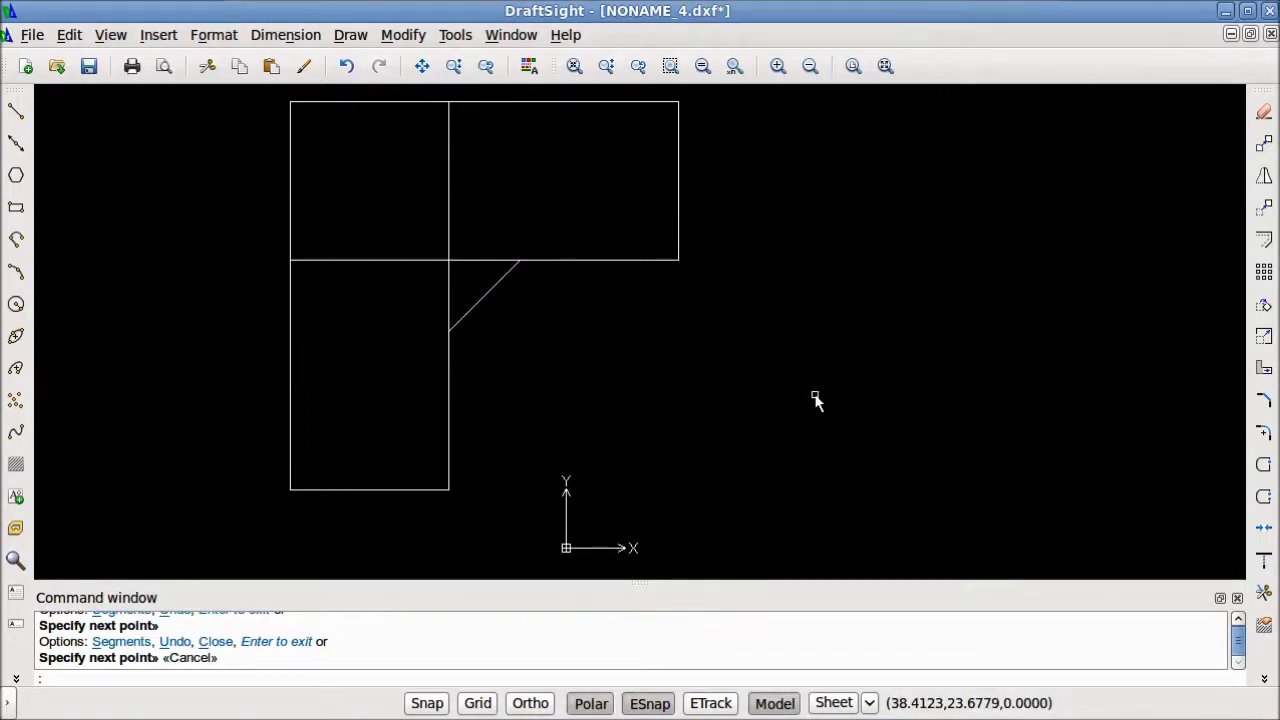
Step: Trim away the overlapping rectangle segments inside the L, using both rectangles as cutting edges and keeping the diagonal corner
click(1264, 592)
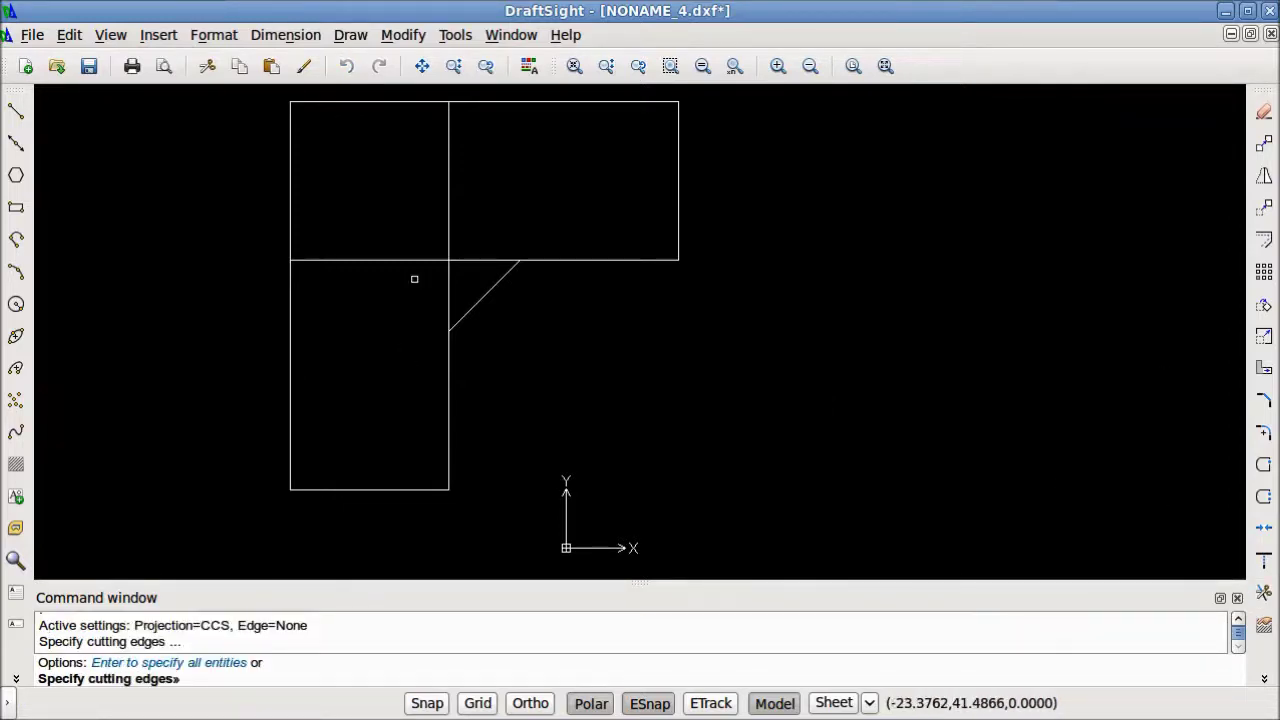
click(458, 281)
click(389, 234)
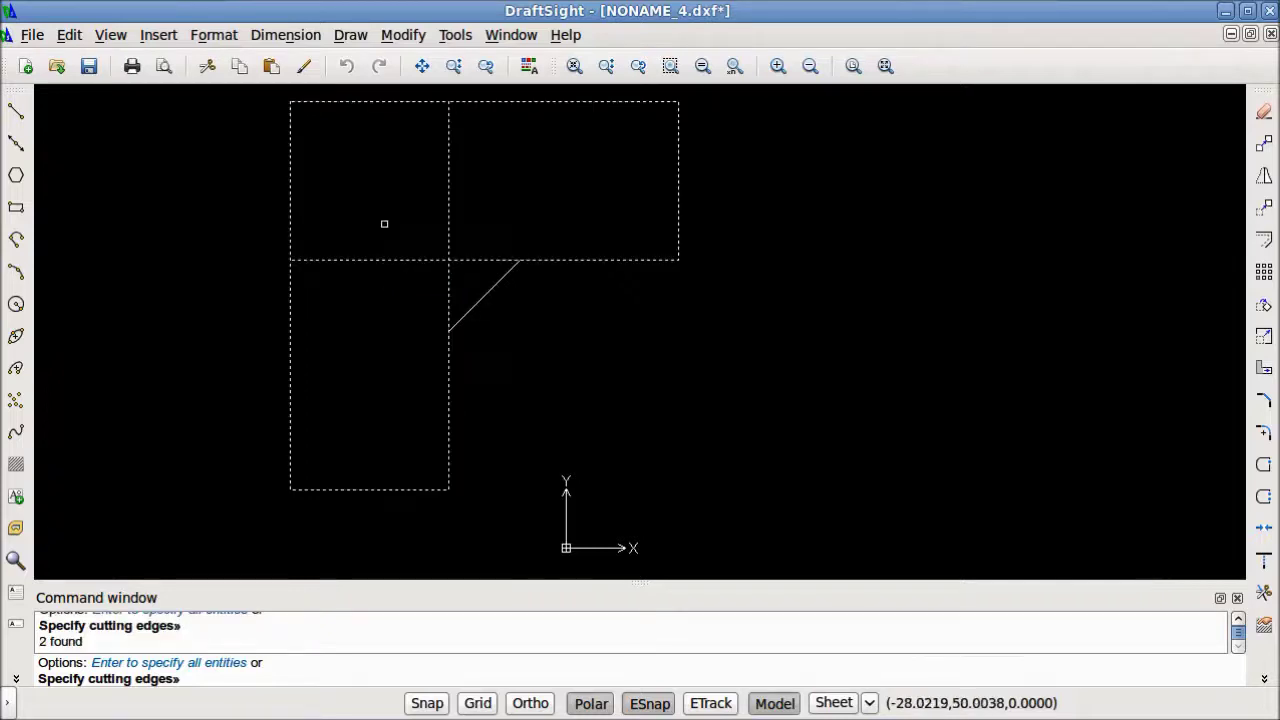
key(Return)
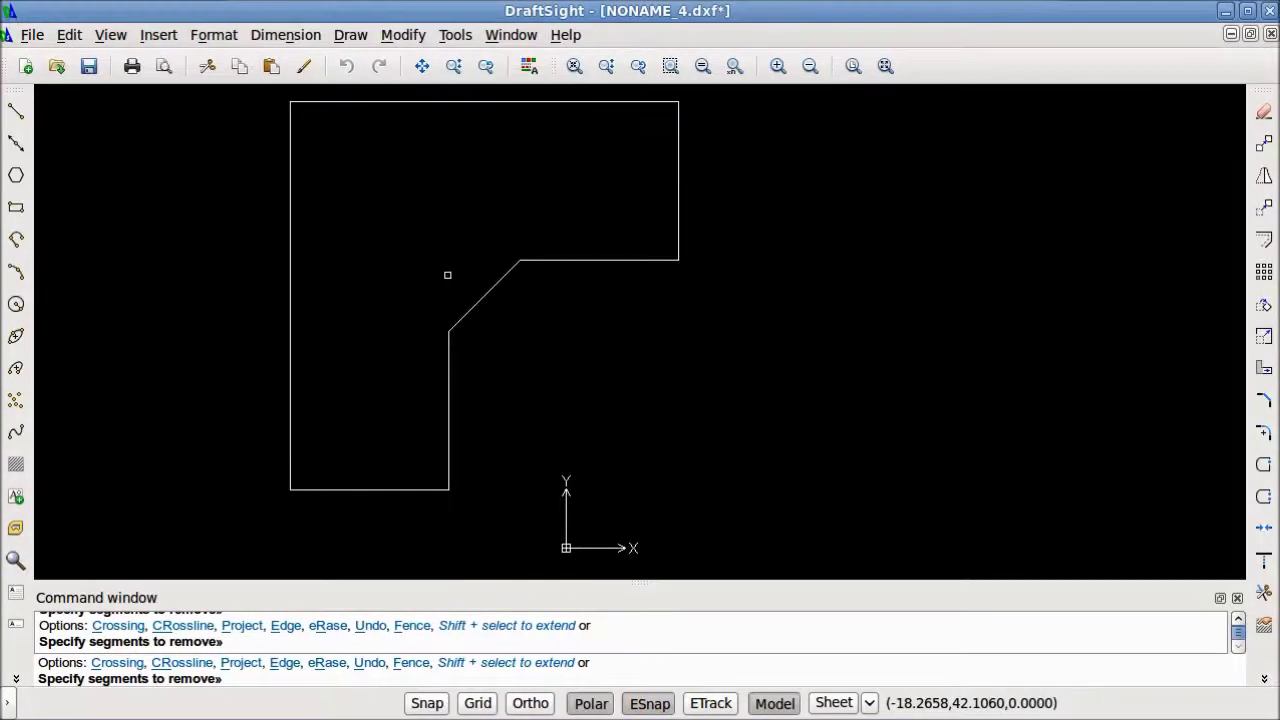
key(Escape)
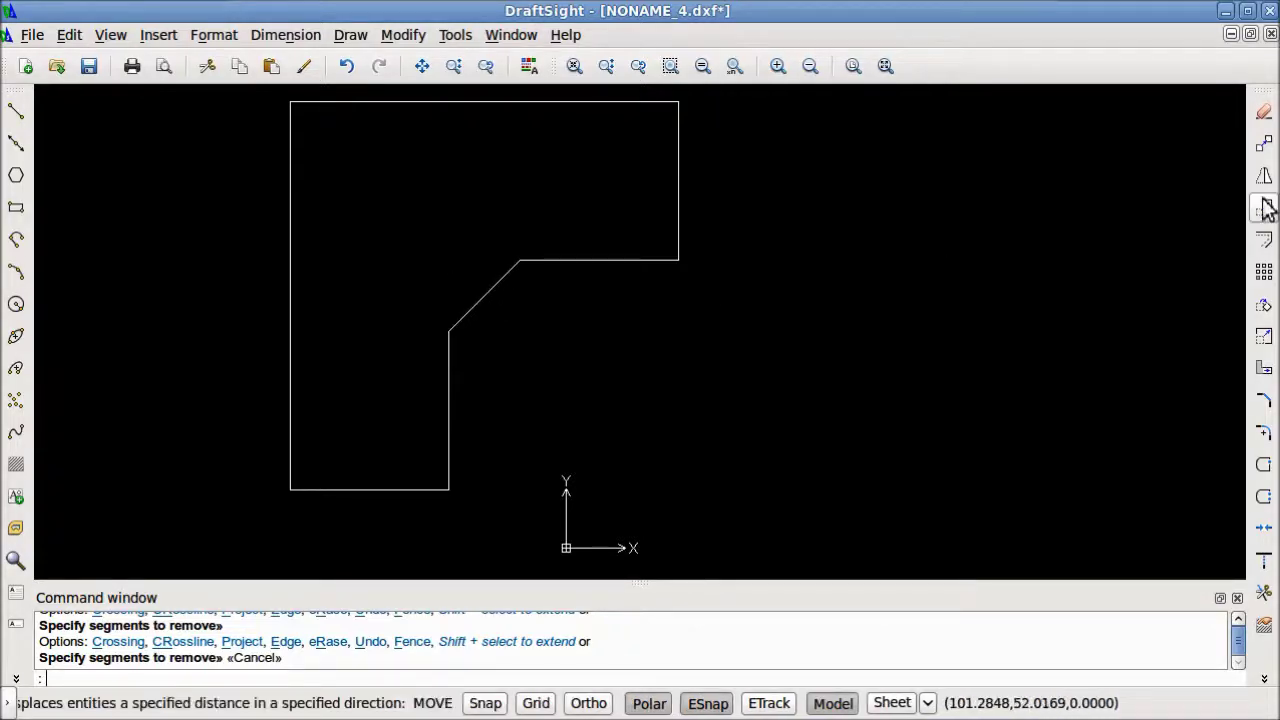
Step: Offset the countertop's inner vertical, diagonal and horizontal front edges outward by 1.5
click(1266, 243)
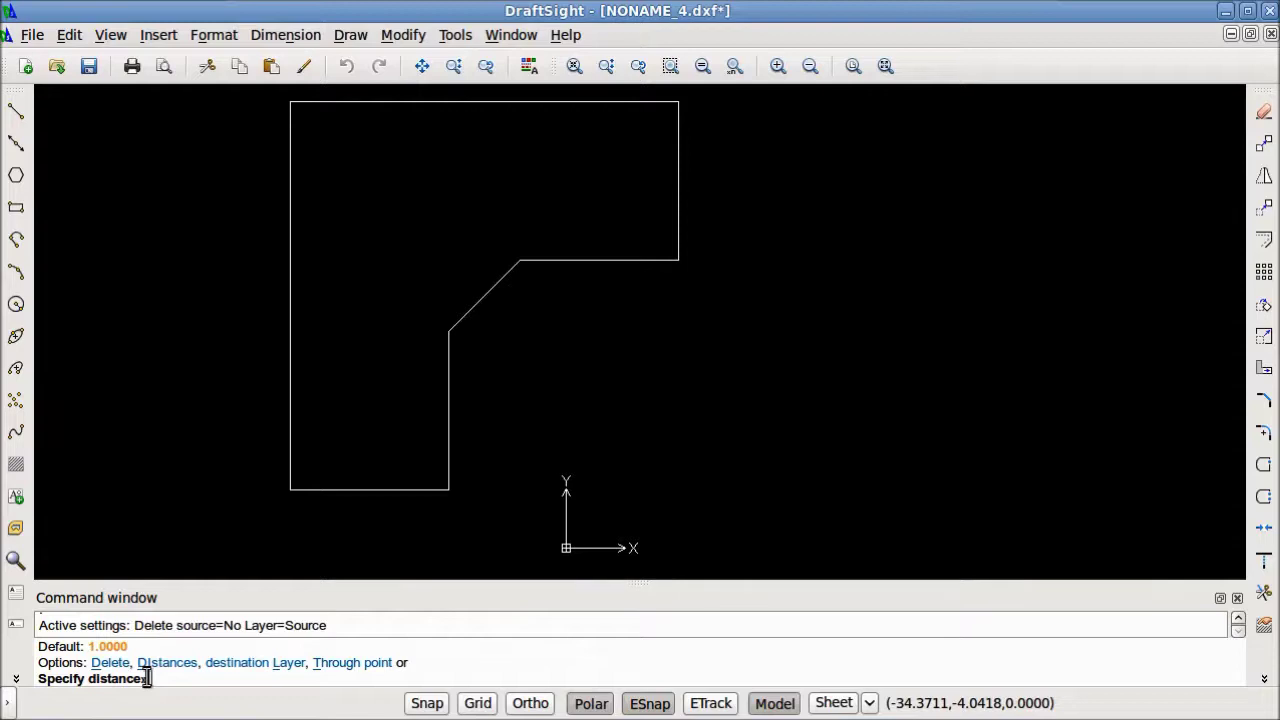
text(1.5)
key(Return)
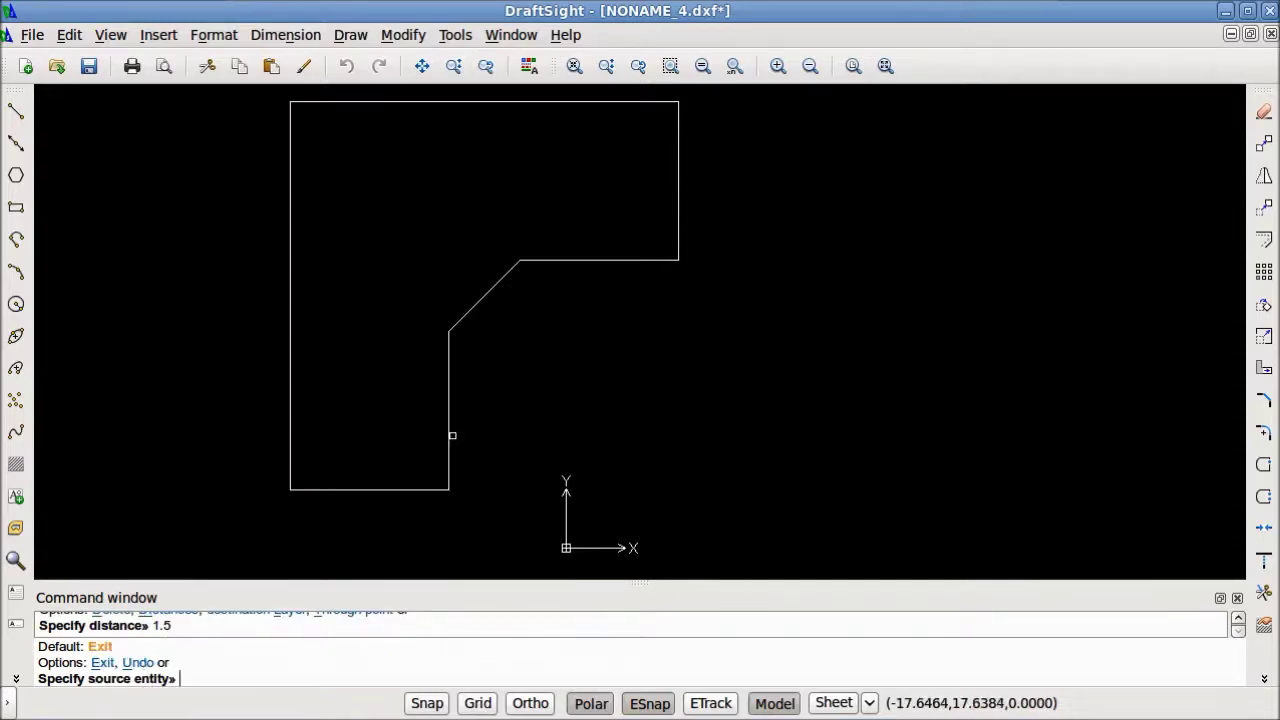
click(452, 436)
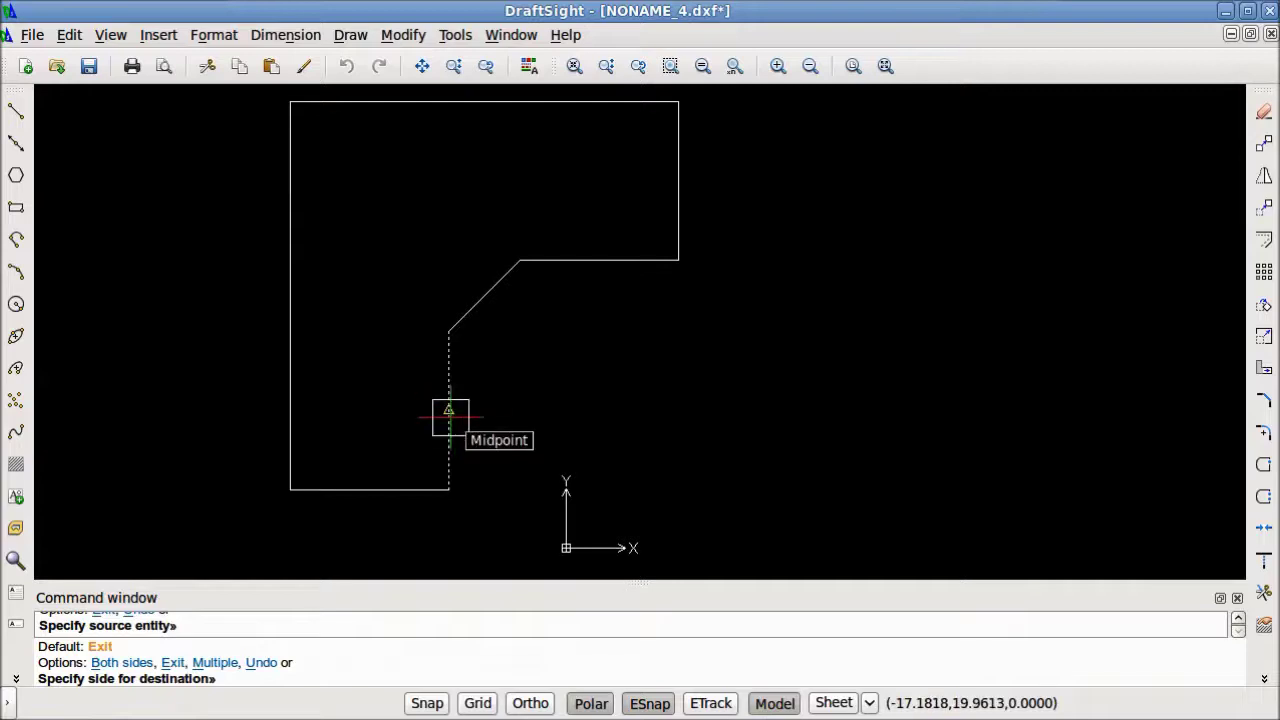
click(480, 413)
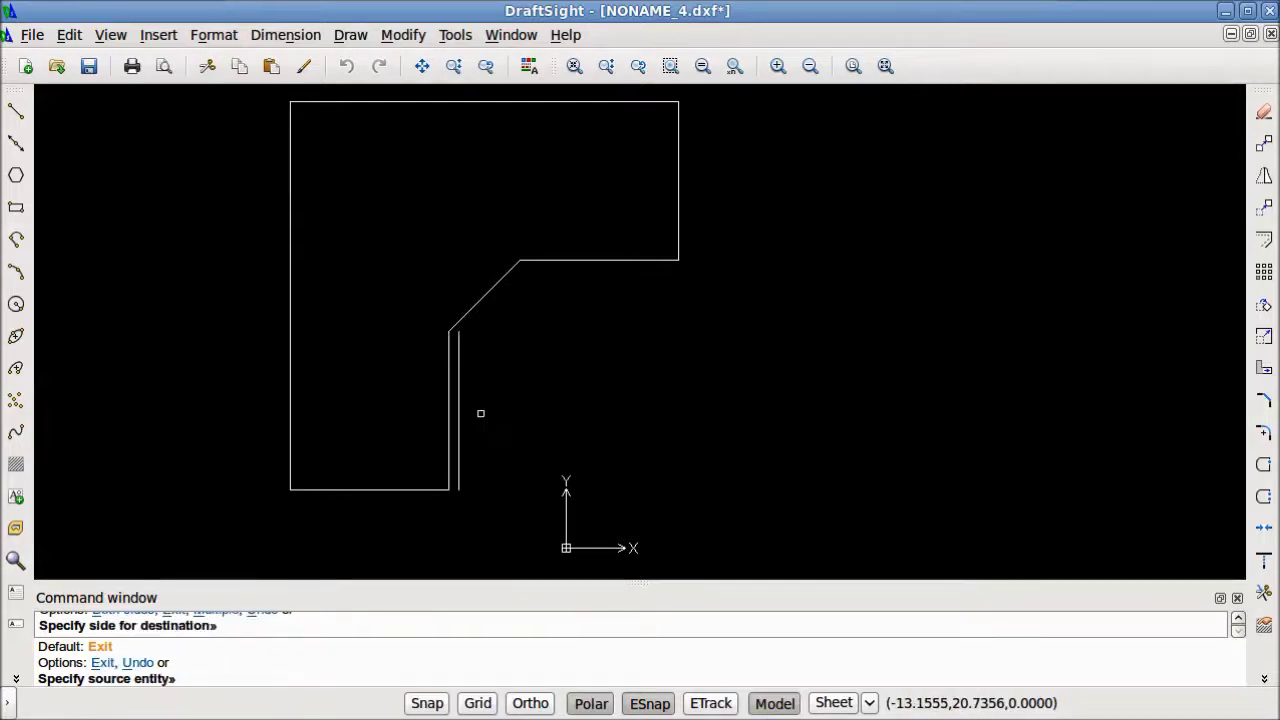
click(466, 312)
click(512, 347)
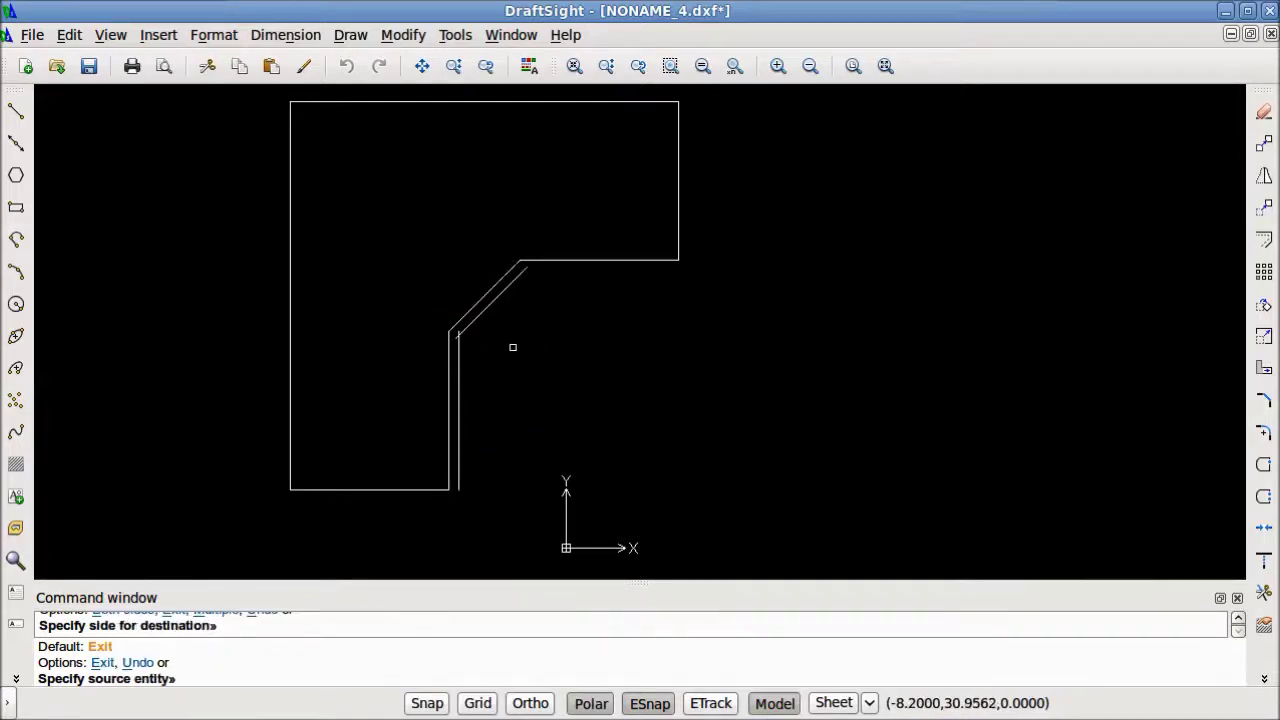
click(606, 260)
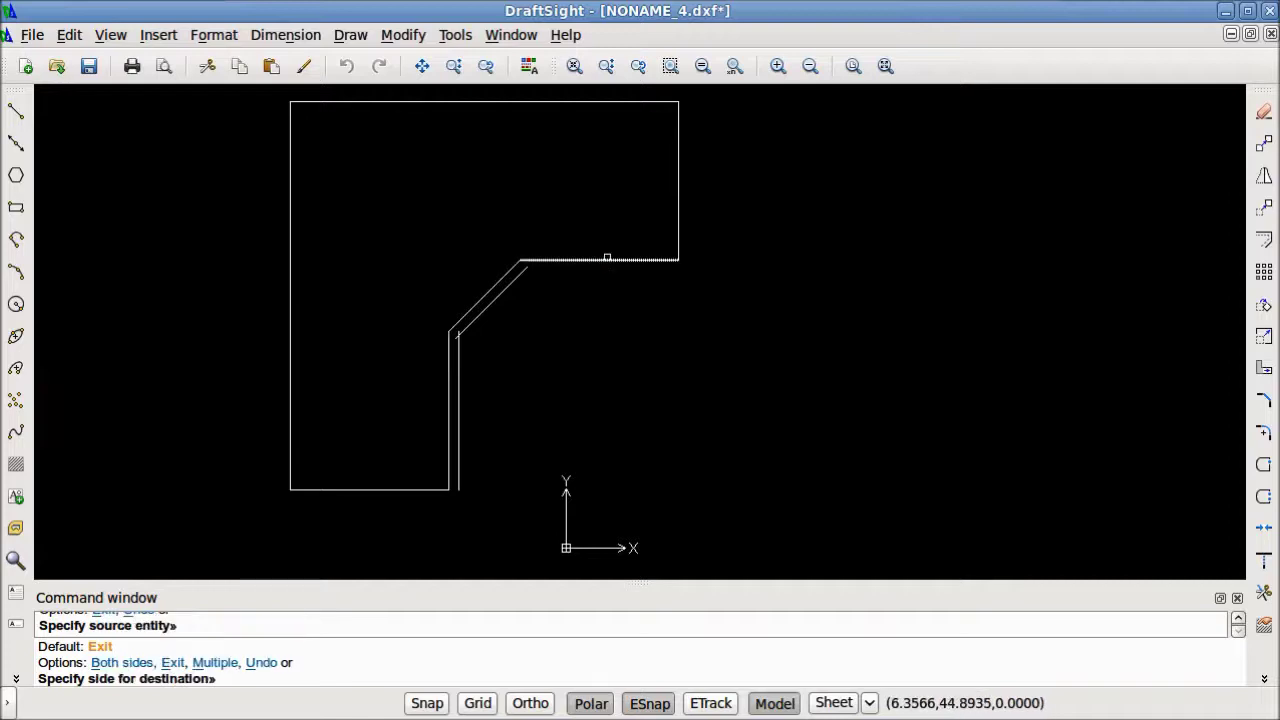
click(597, 314)
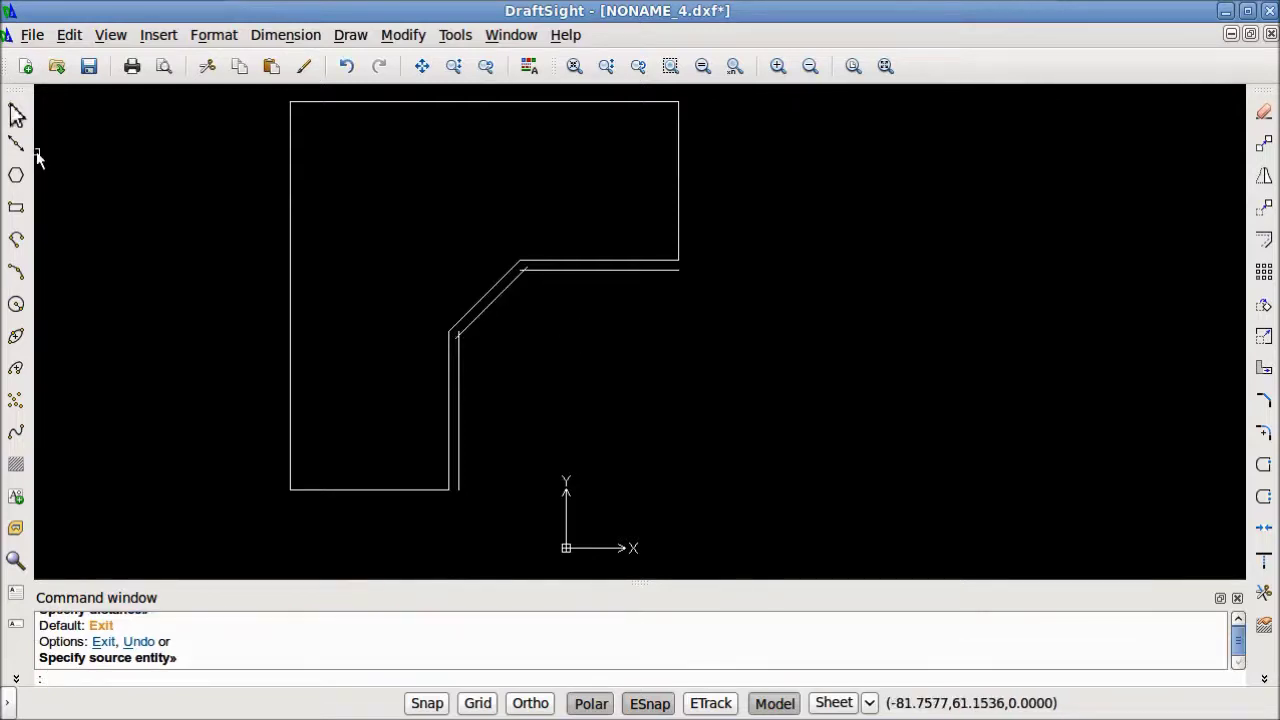
Step: Close the gaps between the original and offset front edges with short lines at both ends of the L
click(16, 110)
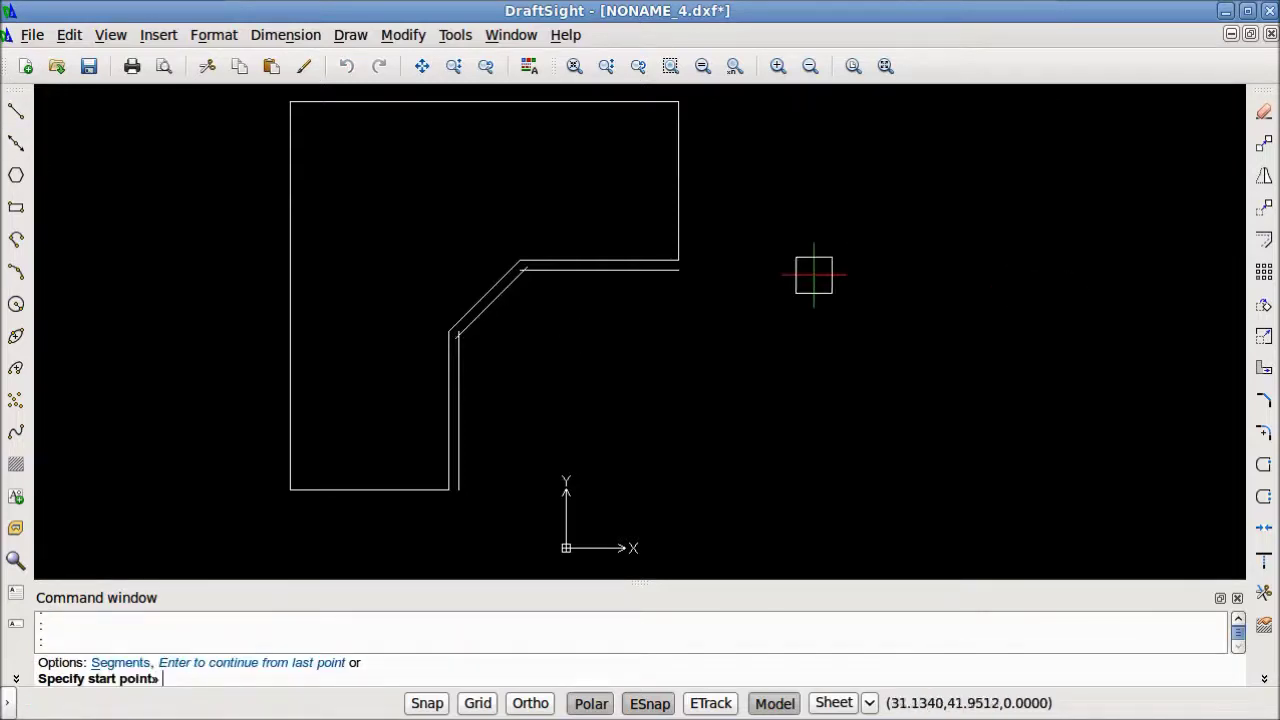
click(678, 260)
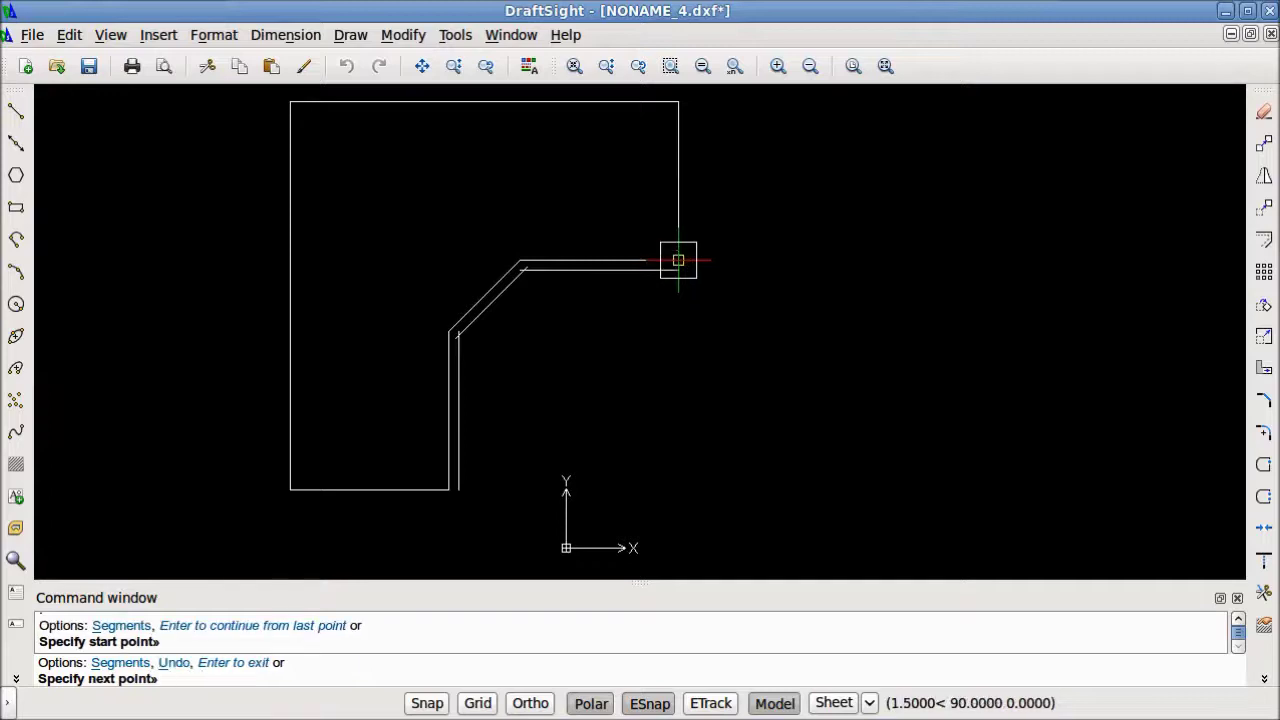
click(678, 270)
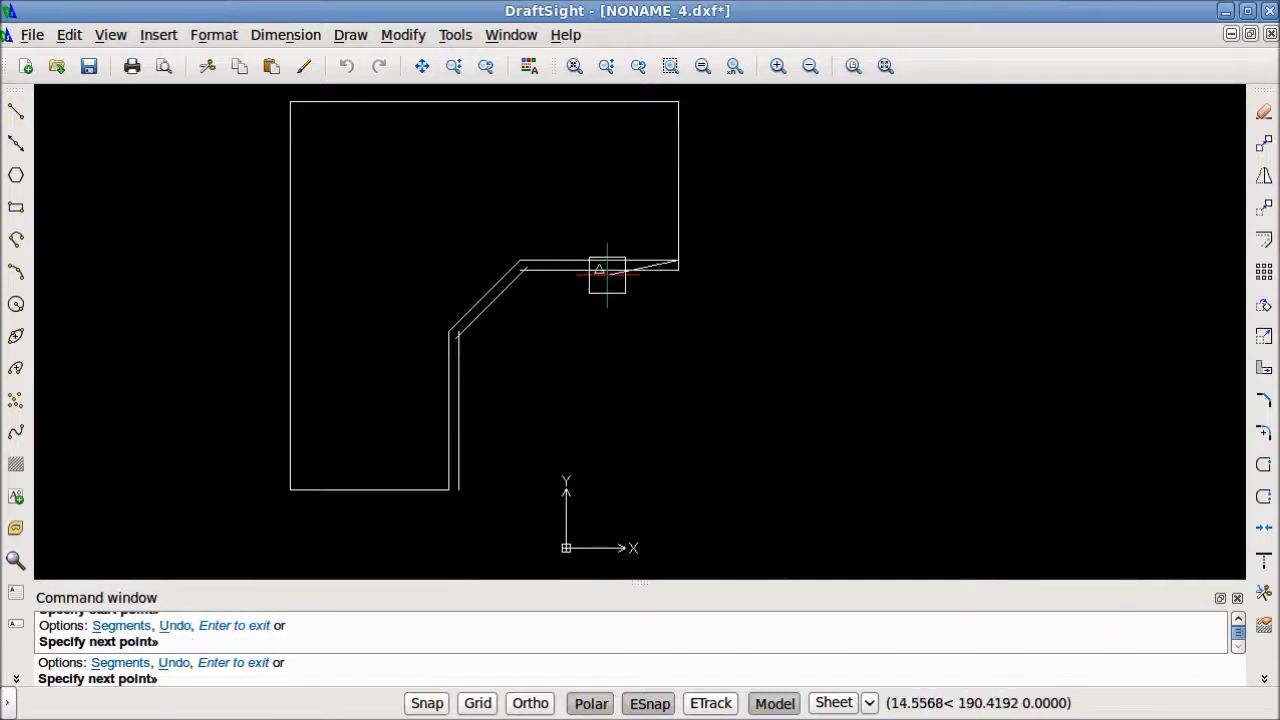
key(Return)
key(Return)
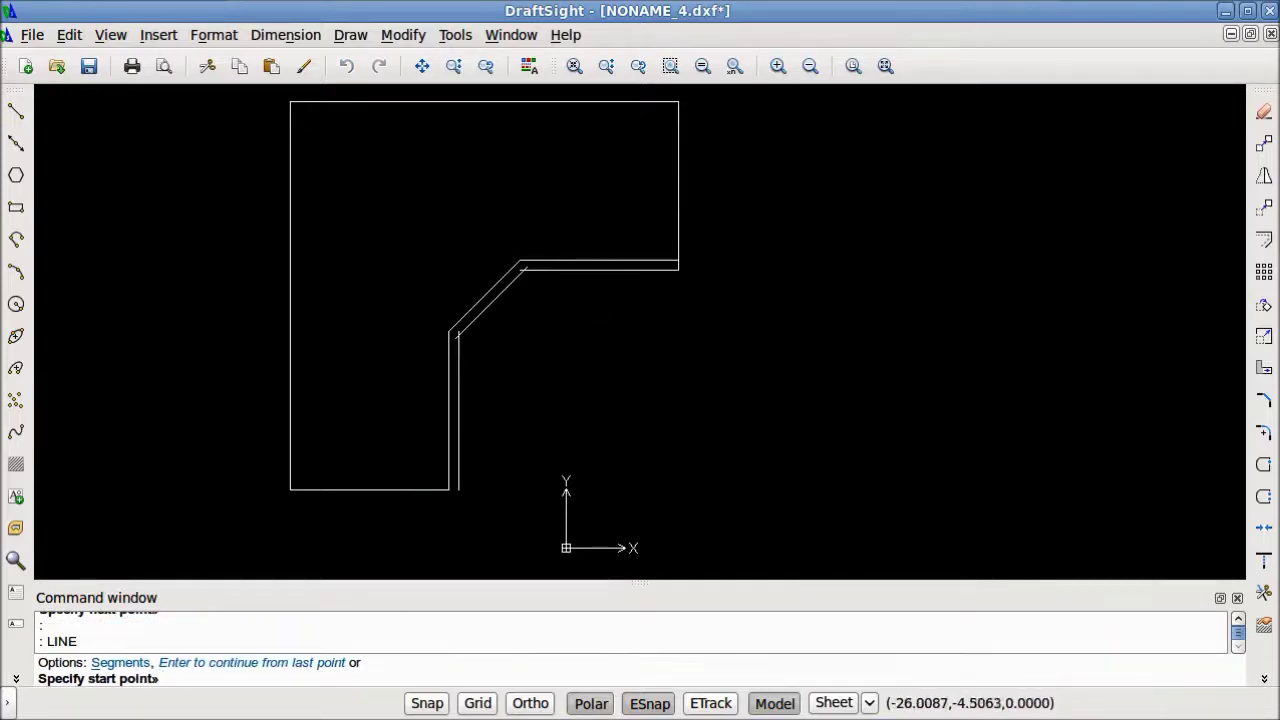
click(458, 490)
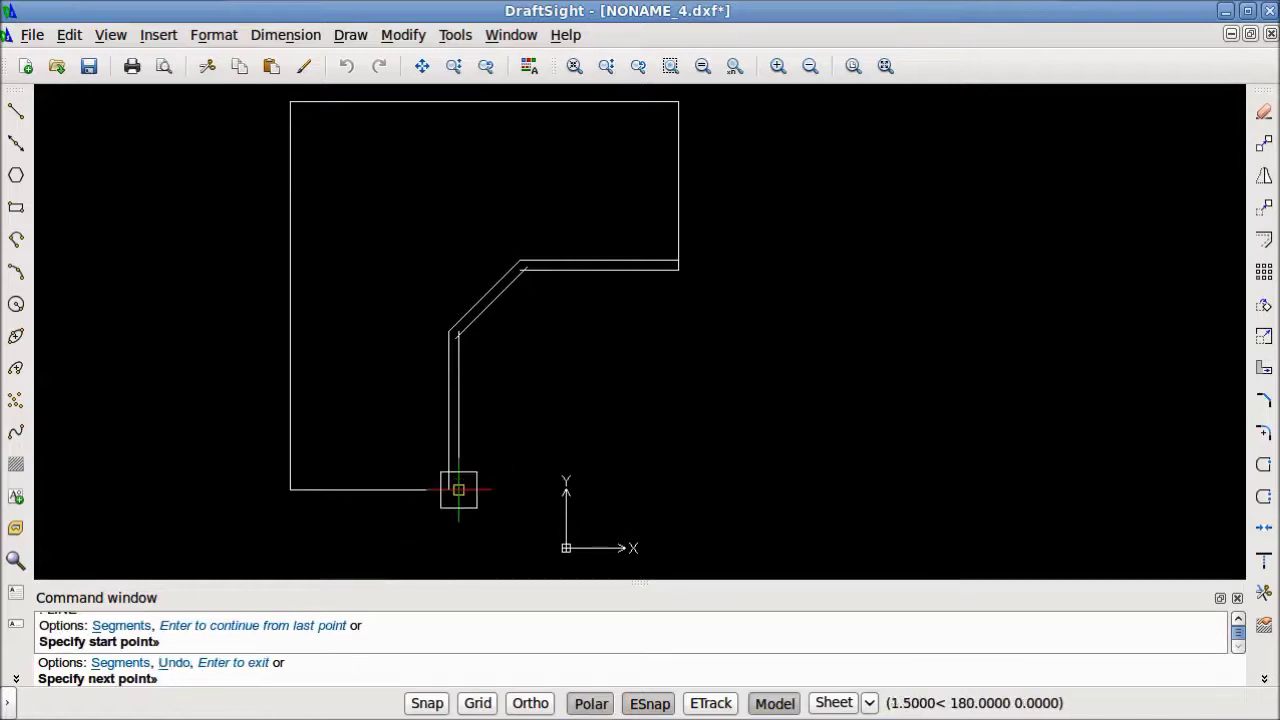
click(445, 490)
key(Return)
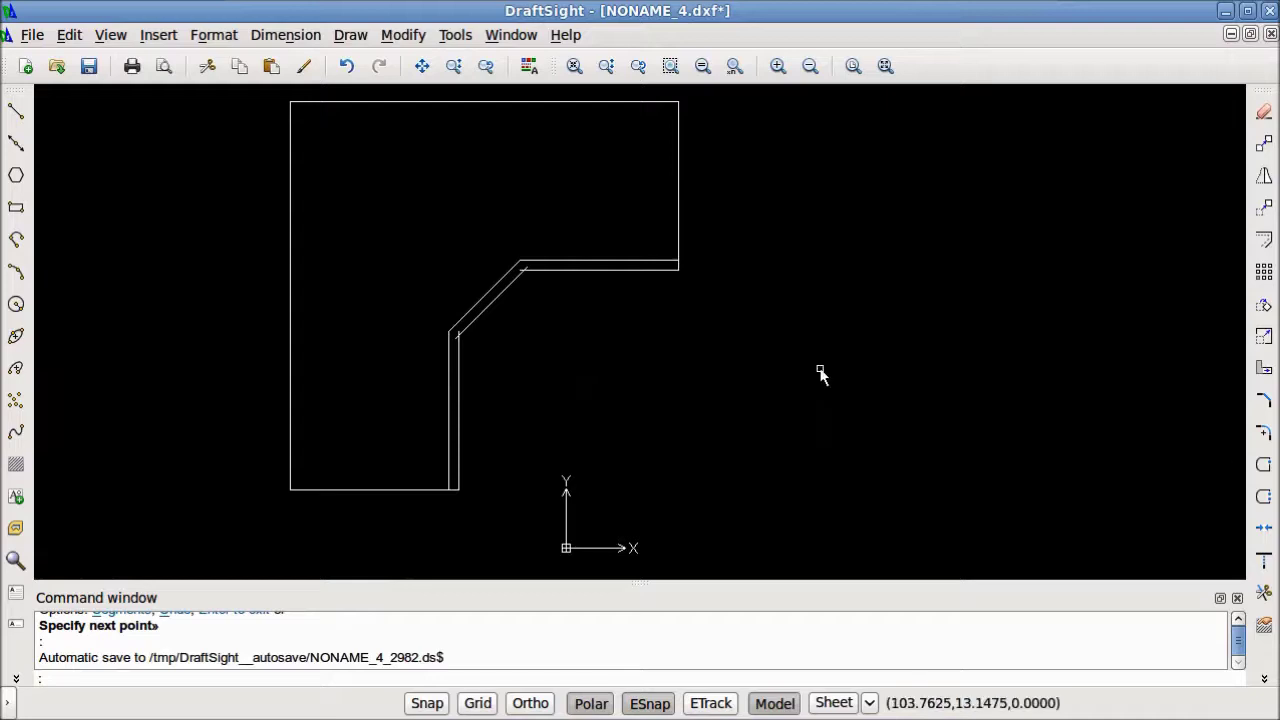
Step: Trim the overhanging ends of the offset edges at both diagonal corners, using all entities as cutting edges
text(tr)
key(Return)
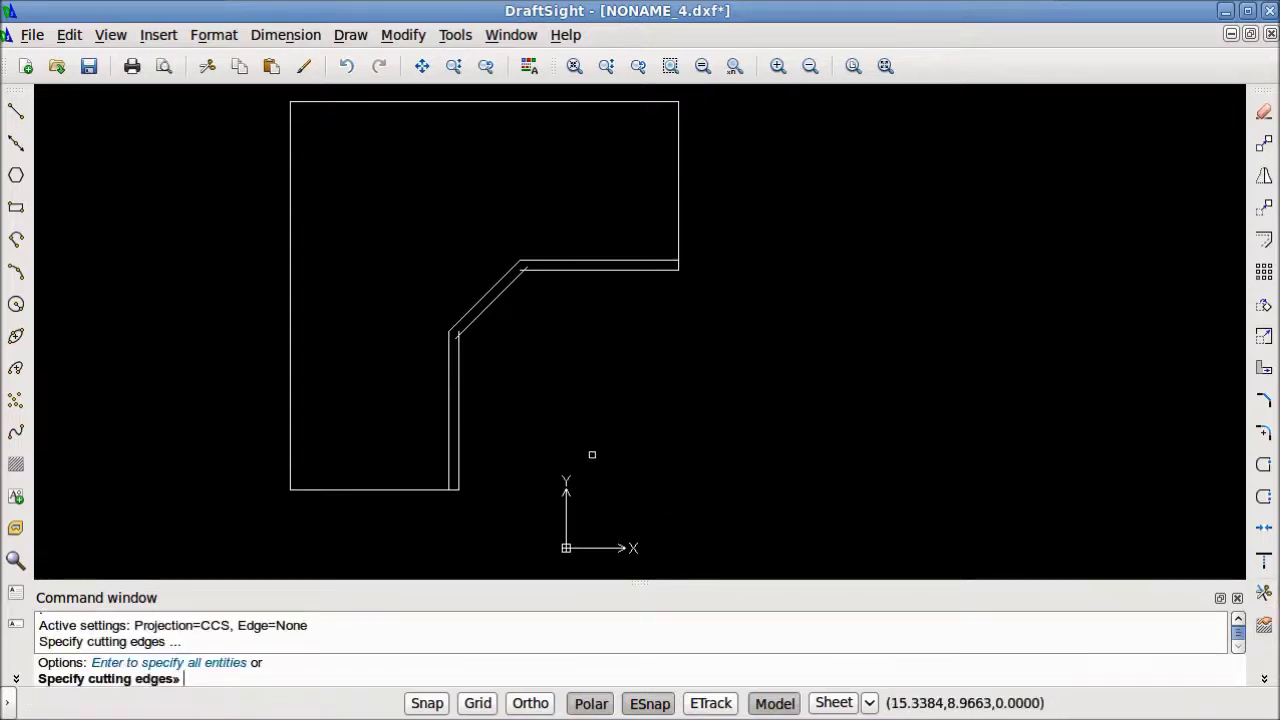
click(718, 523)
click(391, 193)
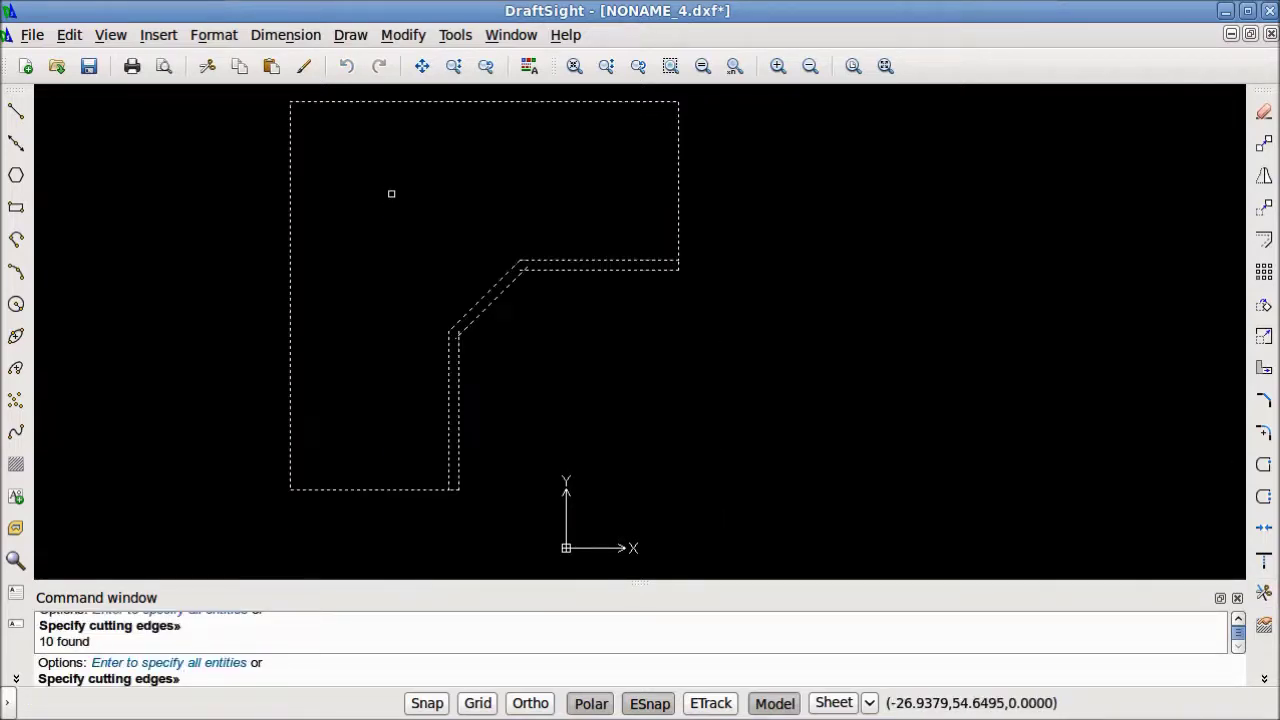
scroll(421, 348, up, 4)
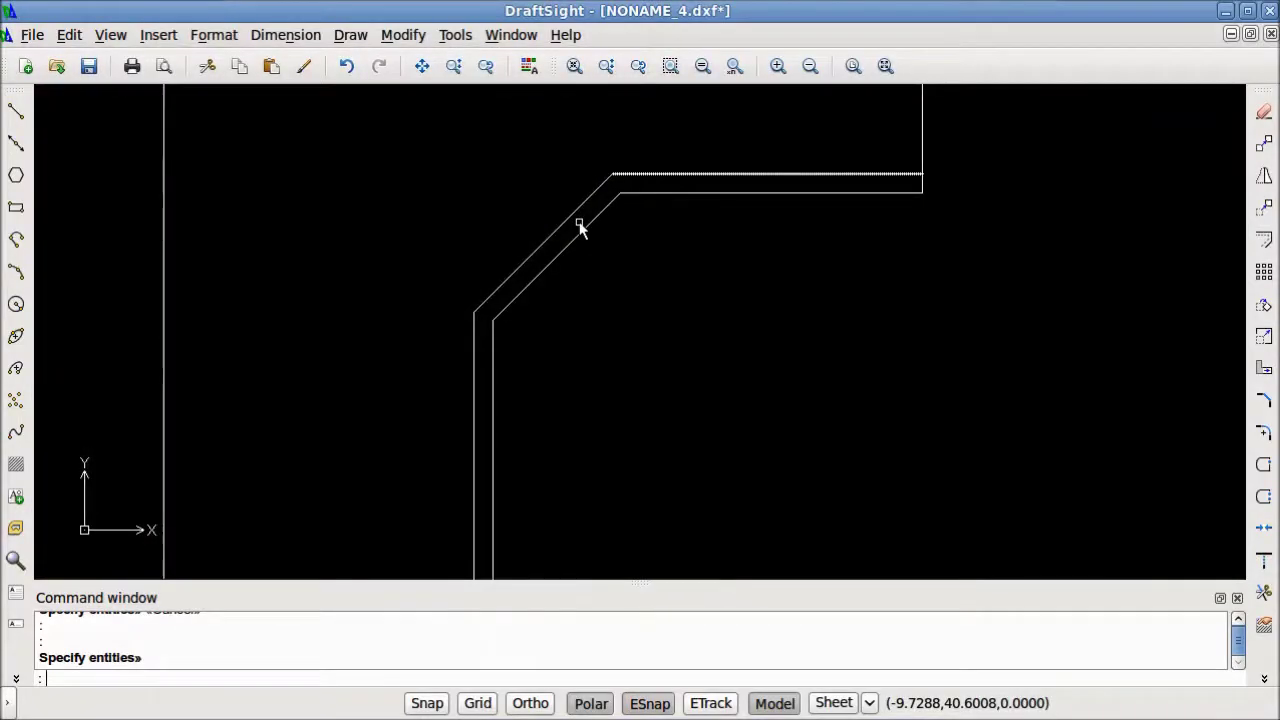
Step: Delete the original inner diagonal, horizontal and vertical front edges so only the offset outline remains
click(579, 224)
click(540, 194)
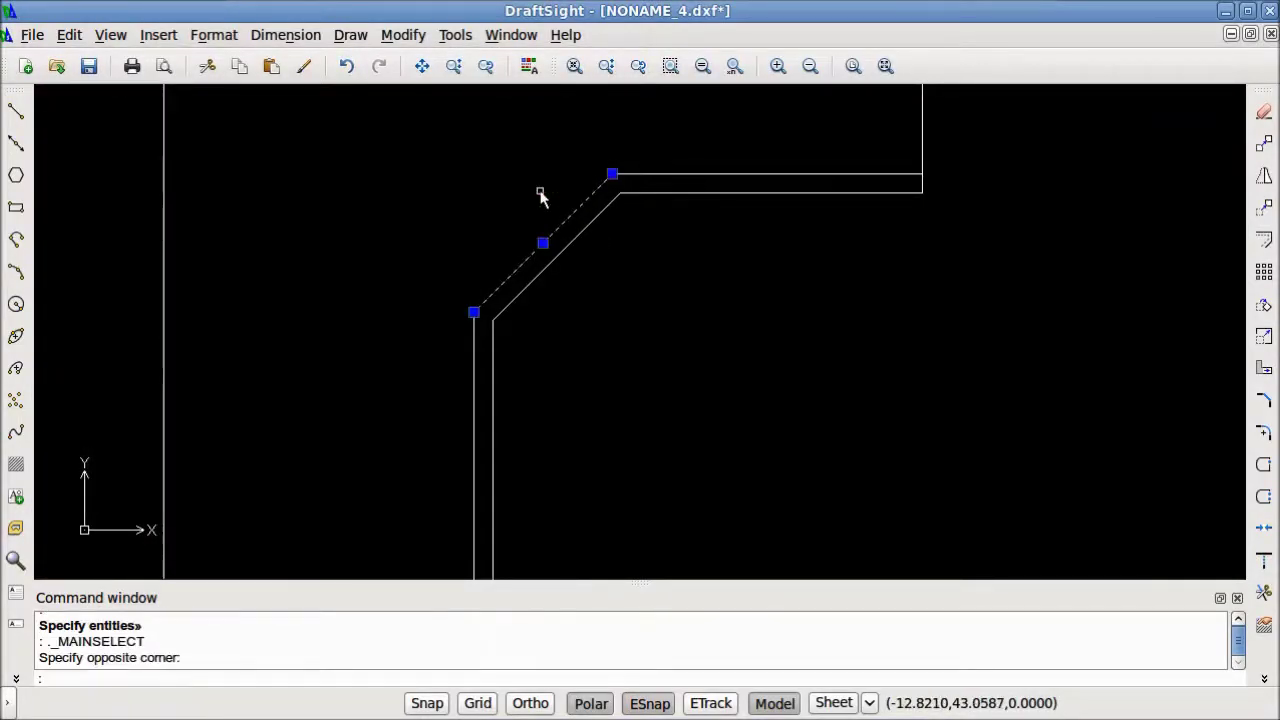
click(641, 175)
shift+click(608, 208)
key(Delete)
click(488, 415)
click(409, 399)
key(Delete)
middle_click(409, 401)
middle_click(409, 401)
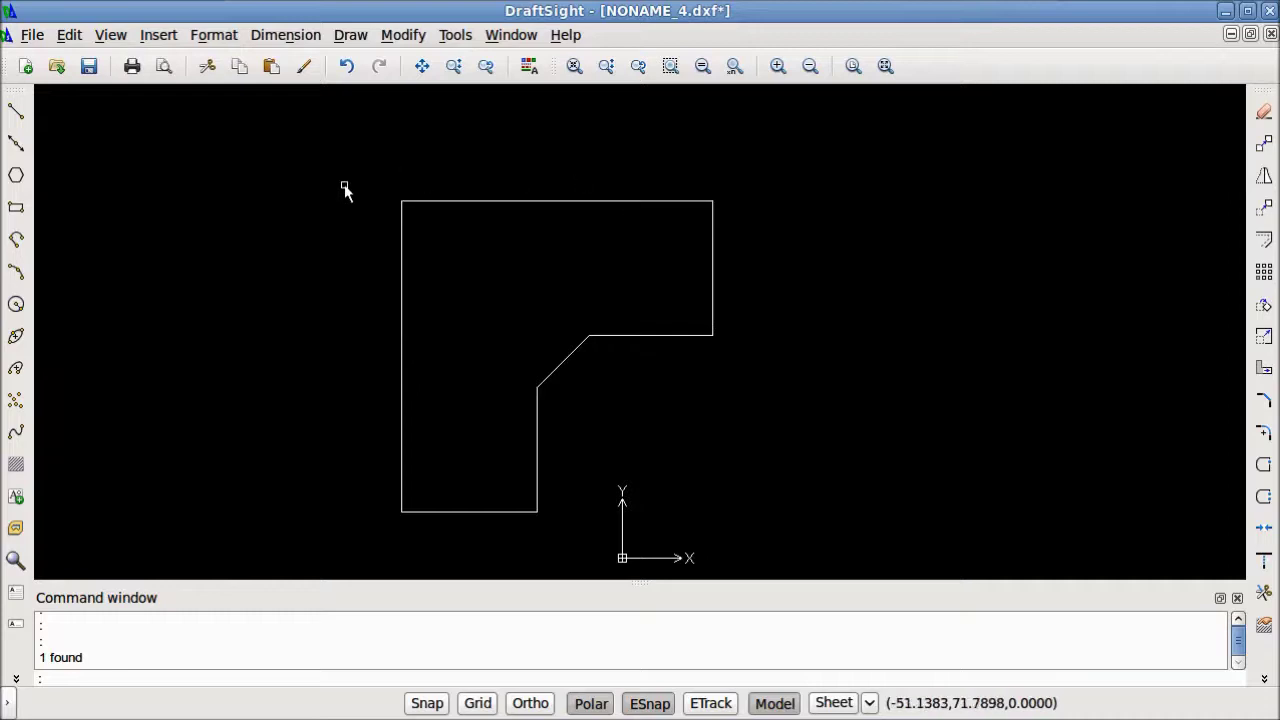
Step: Switch to the drawing 1040557_7_b.dxf and query the entity properties of the inner cut-out line's arc near the upper notch
click(512, 35)
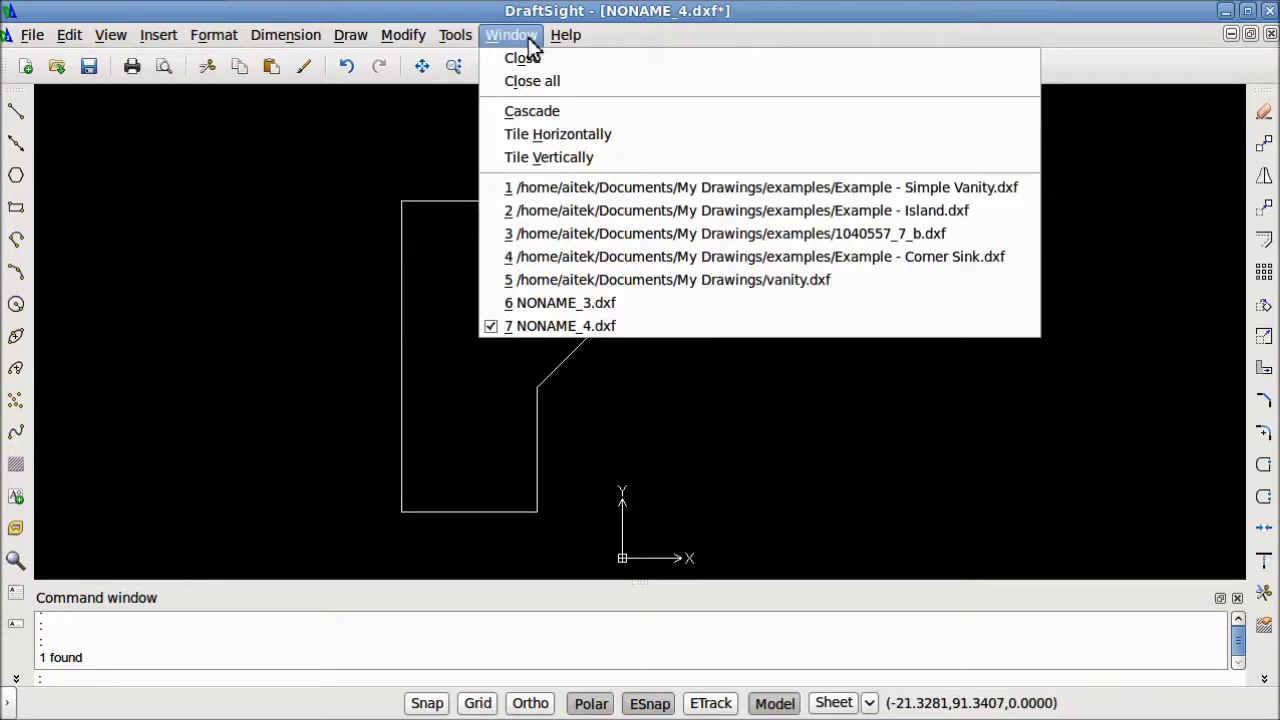
click(840, 233)
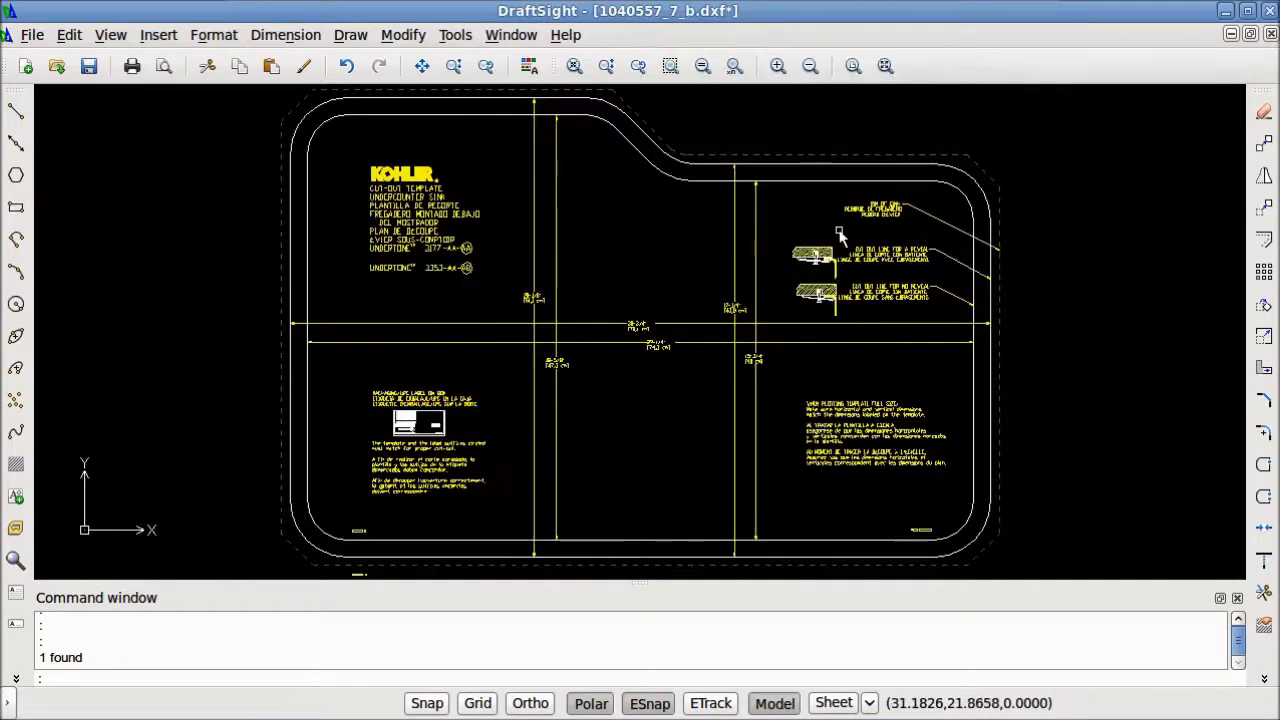
click(452, 35)
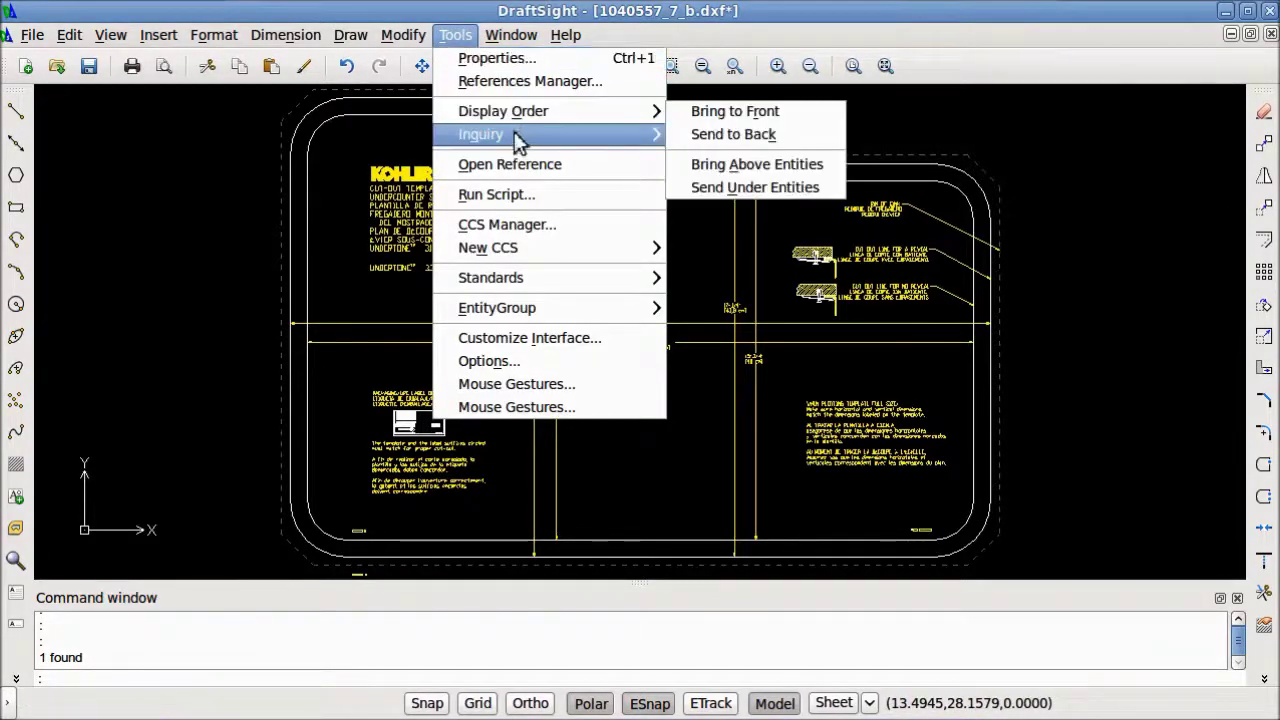
mouse_move(500, 134)
click(745, 210)
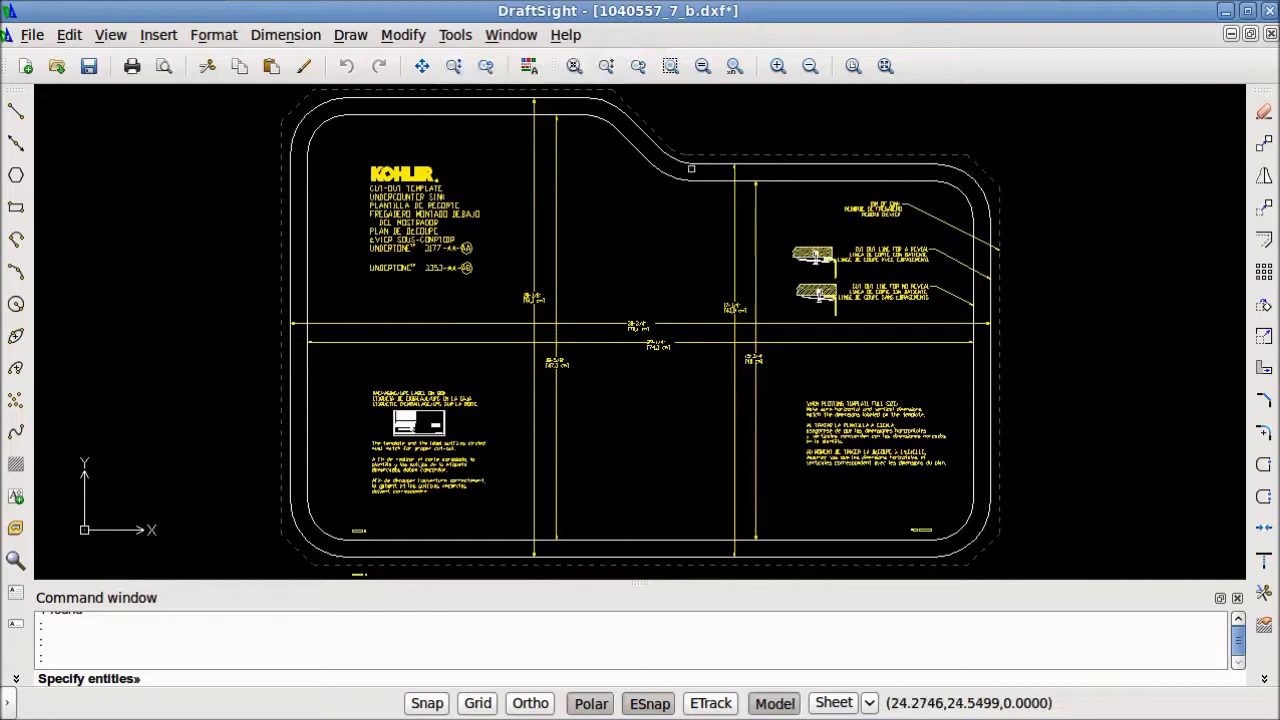
click(677, 177)
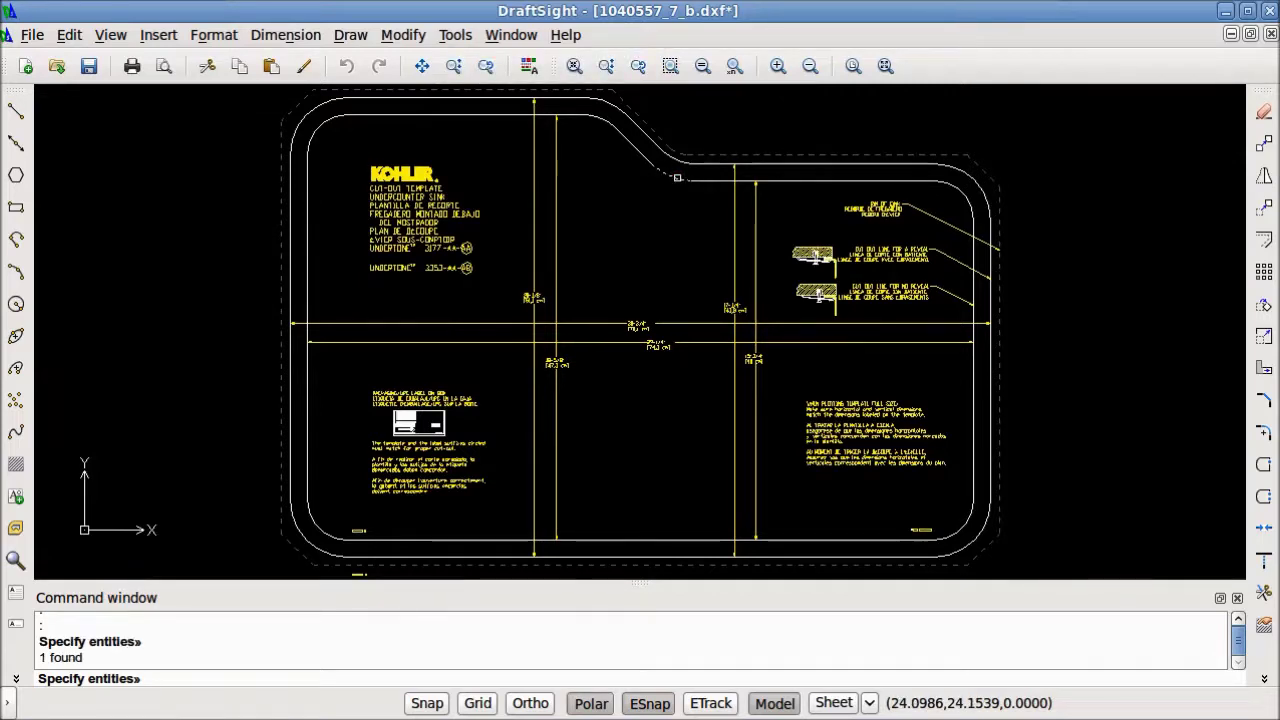
key(Return)
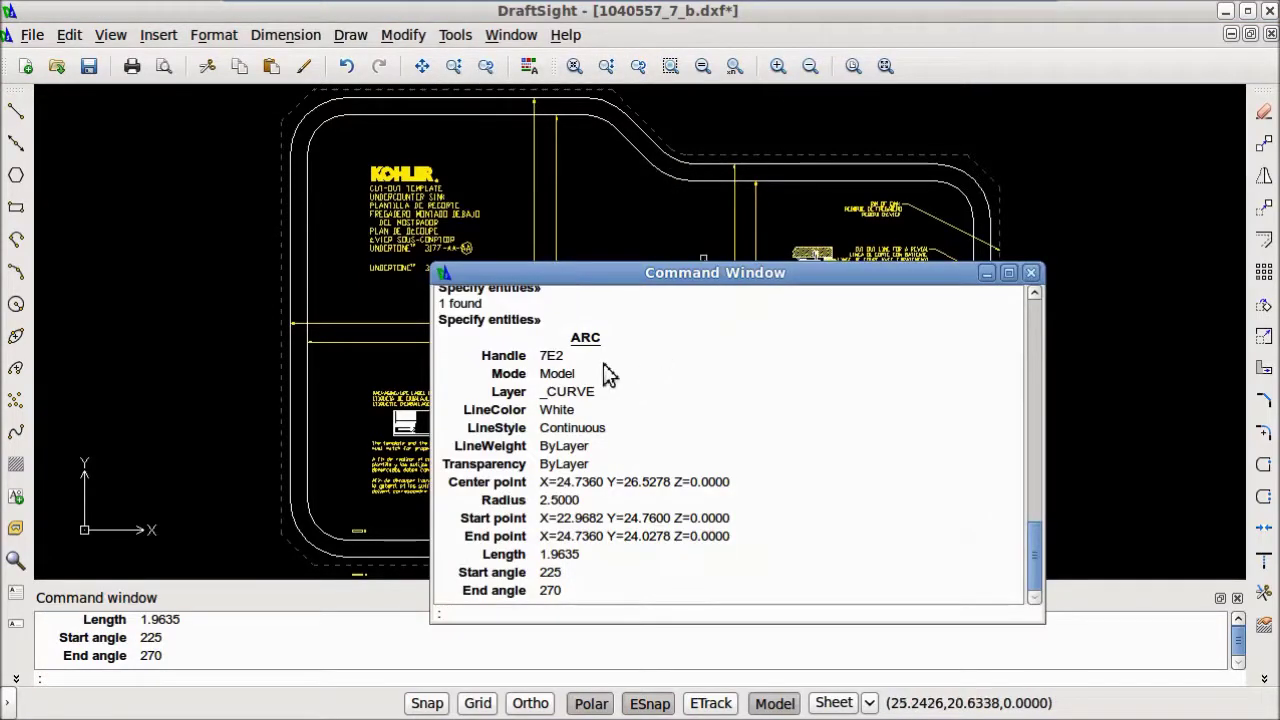
click(1031, 272)
Step: Make _CURVE the active layer of the sink template drawing
click(214, 35)
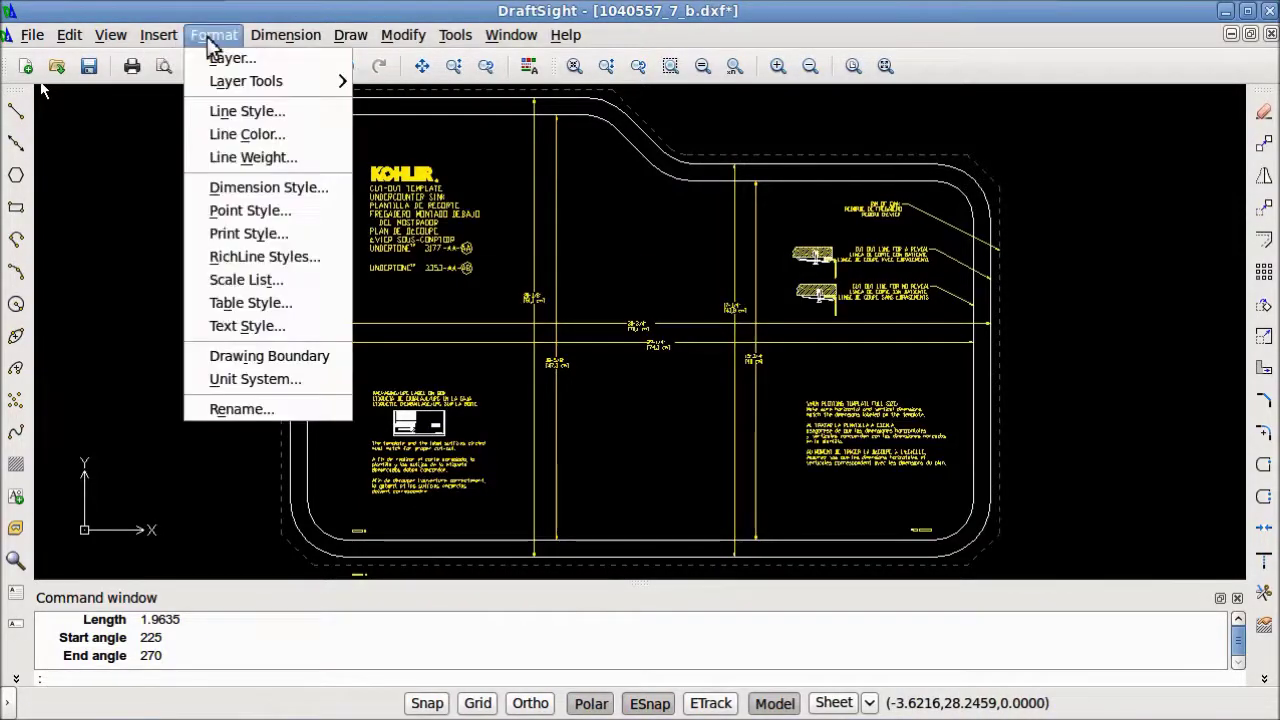
mouse_move(260, 88)
click(240, 58)
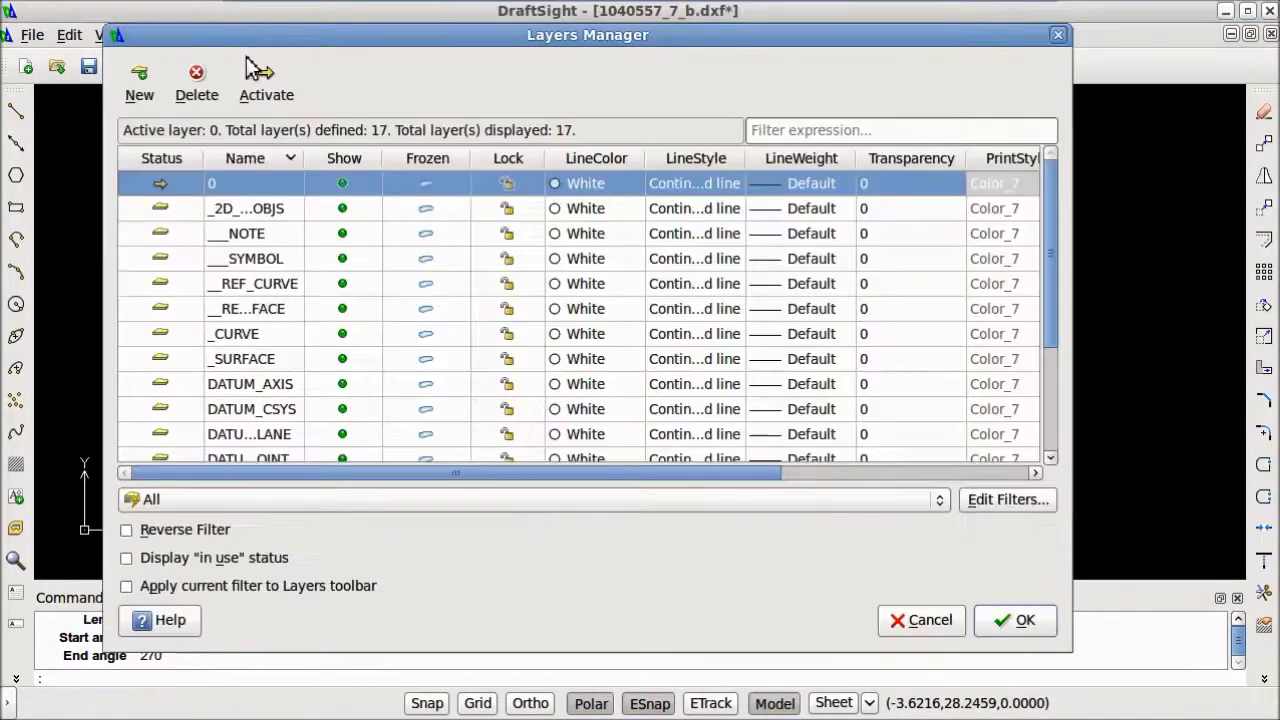
right_click(248, 333)
click(280, 341)
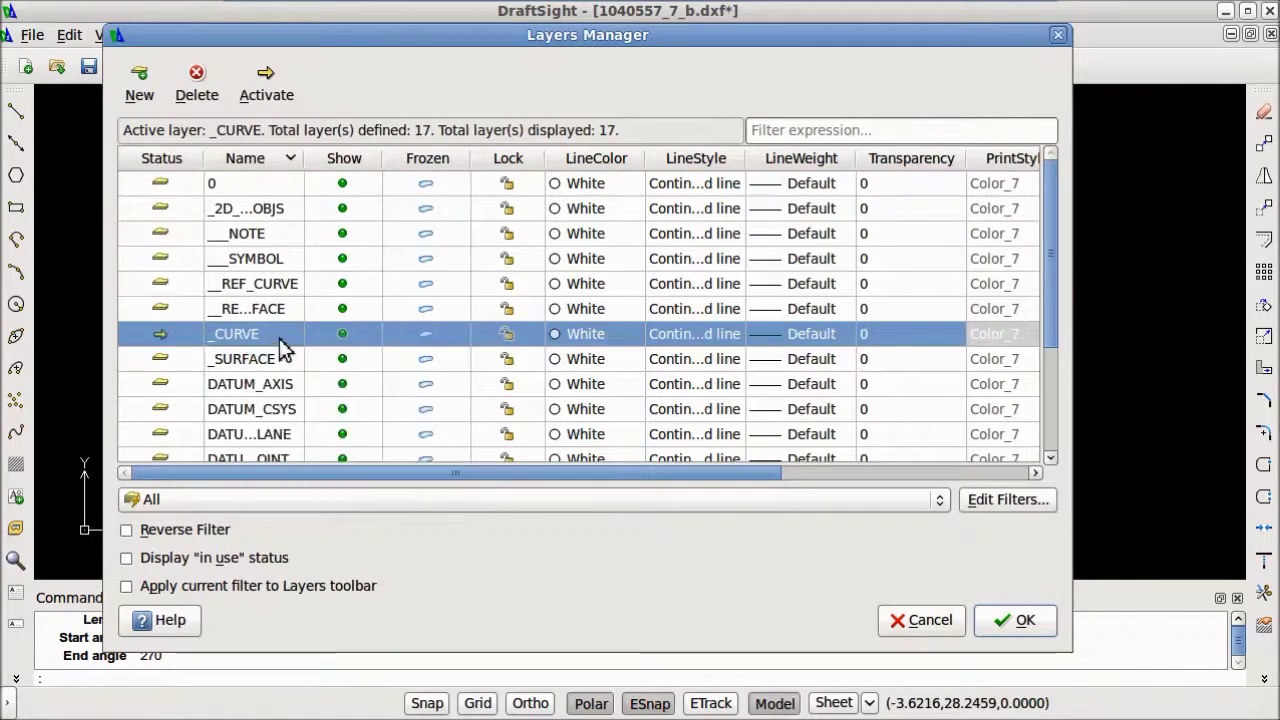
Step: Hide all layers except the active _CURVE layer and apply the layer changes
right_click(279, 338)
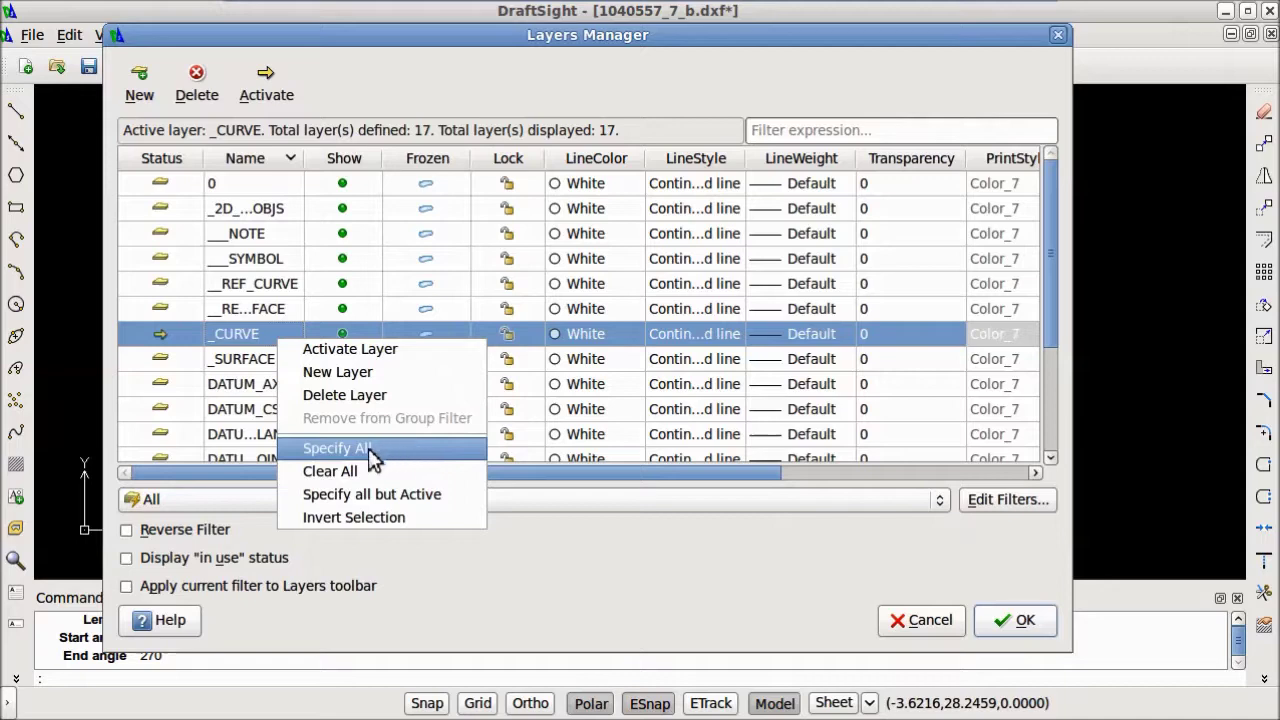
click(365, 495)
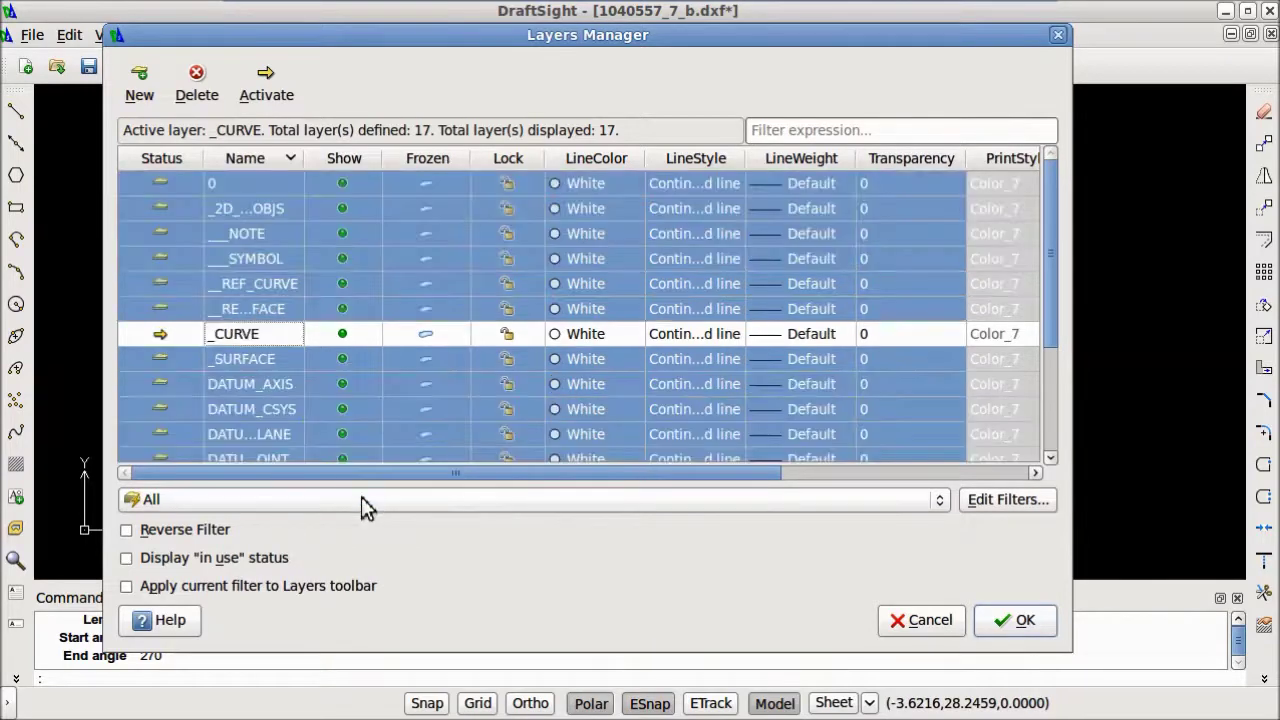
click(343, 311)
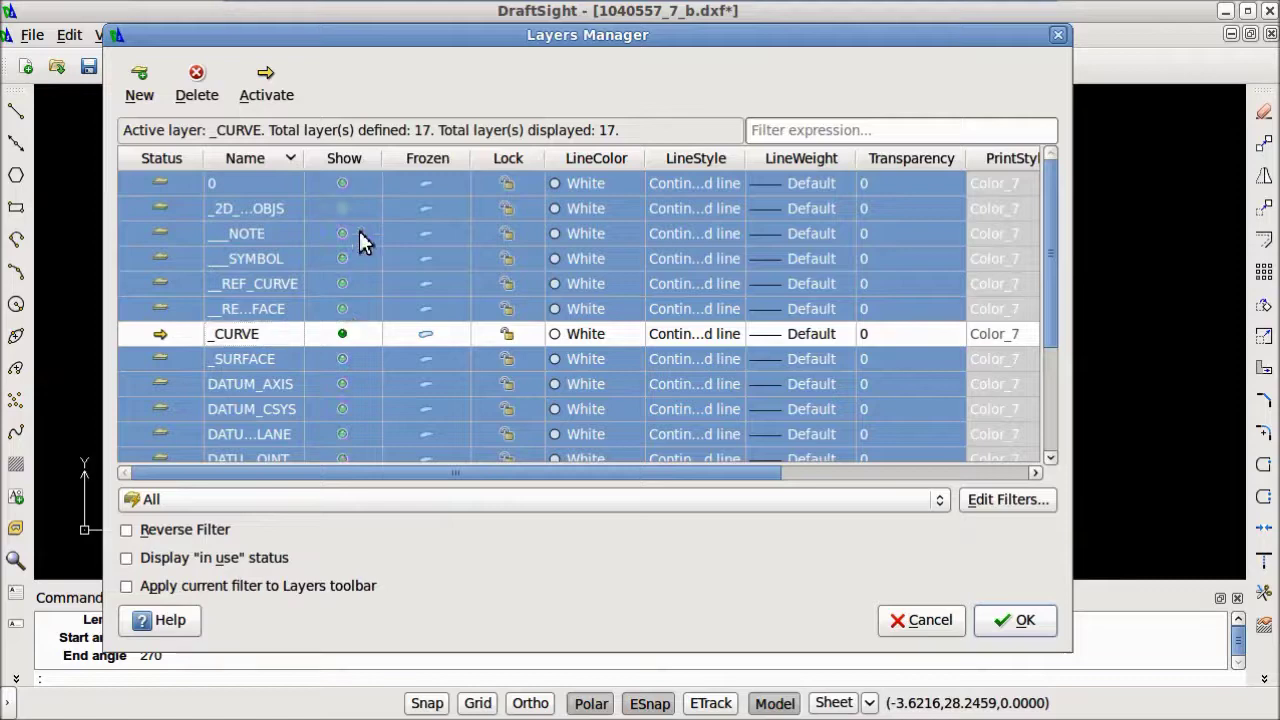
click(1035, 622)
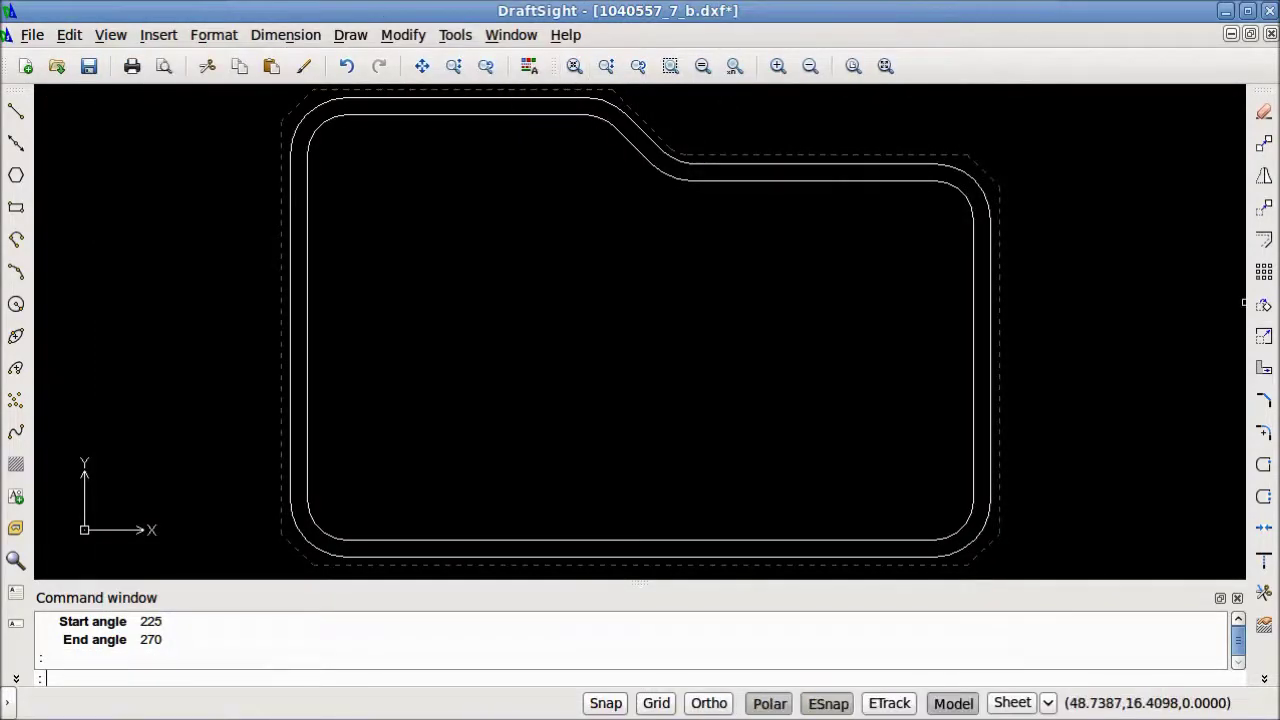
Step: Copy the inner sink cut-out outline of the template
click(1012, 388)
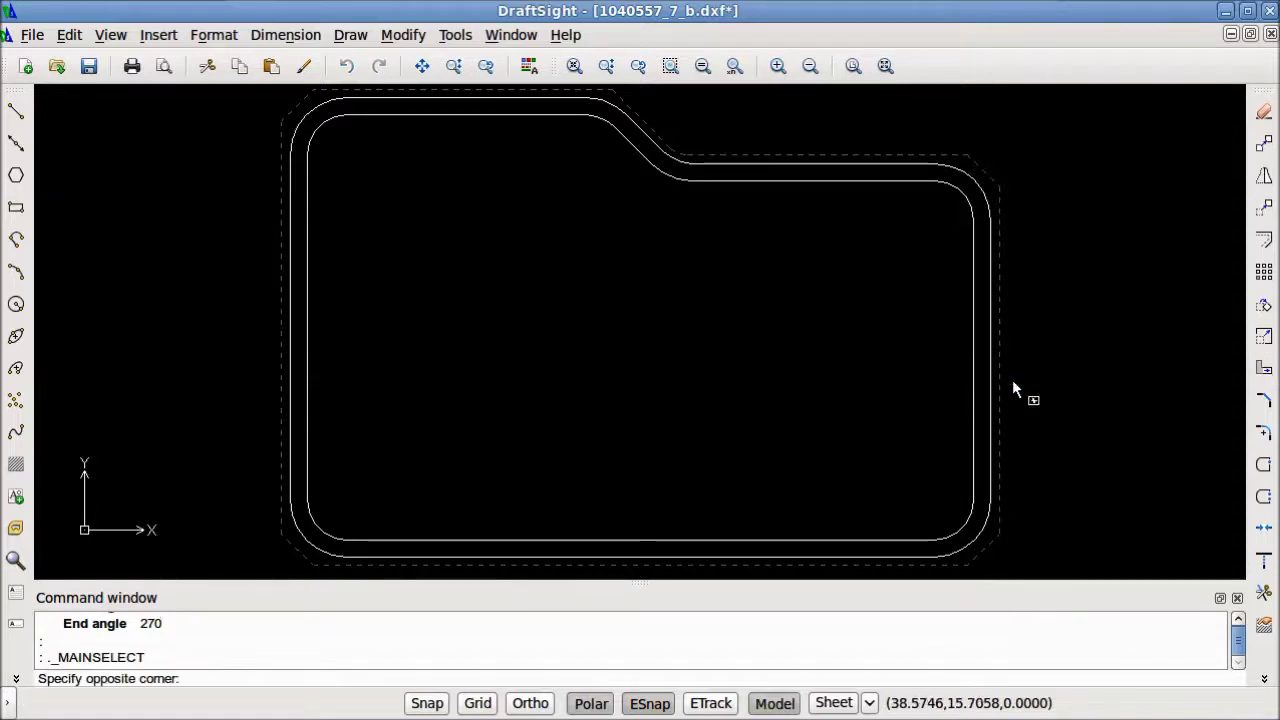
click(1040, 368)
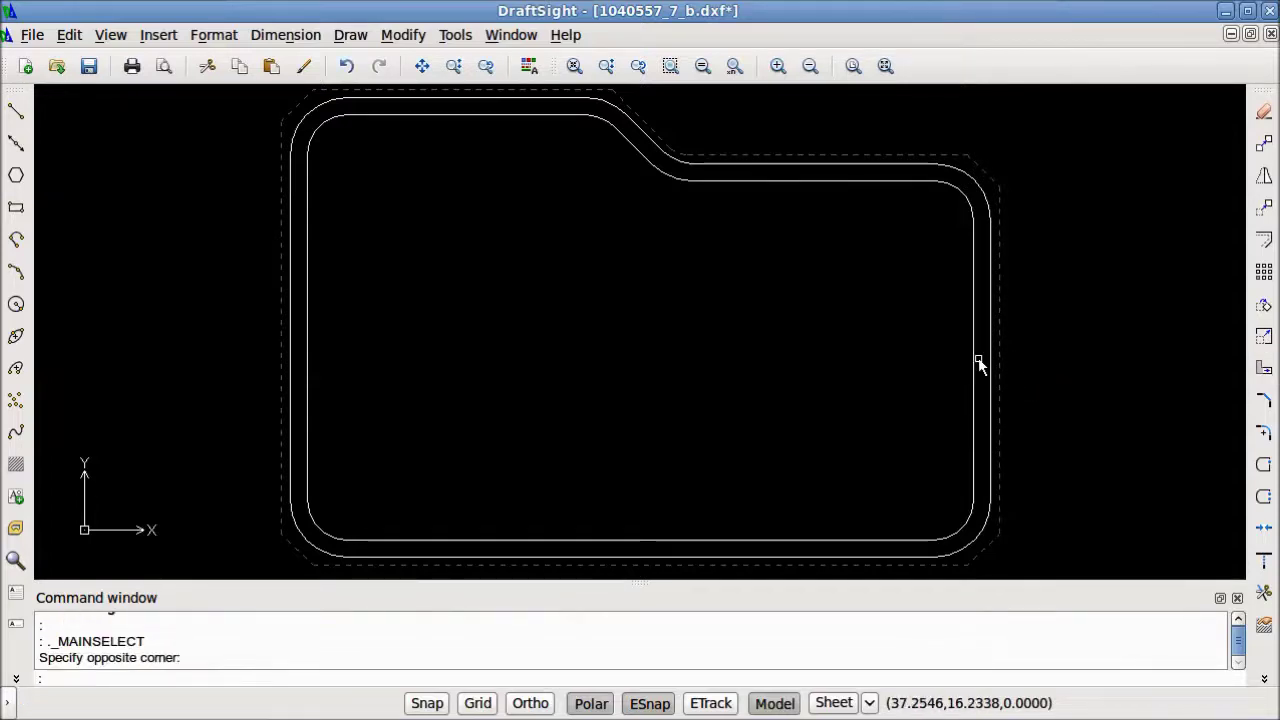
click(976, 359)
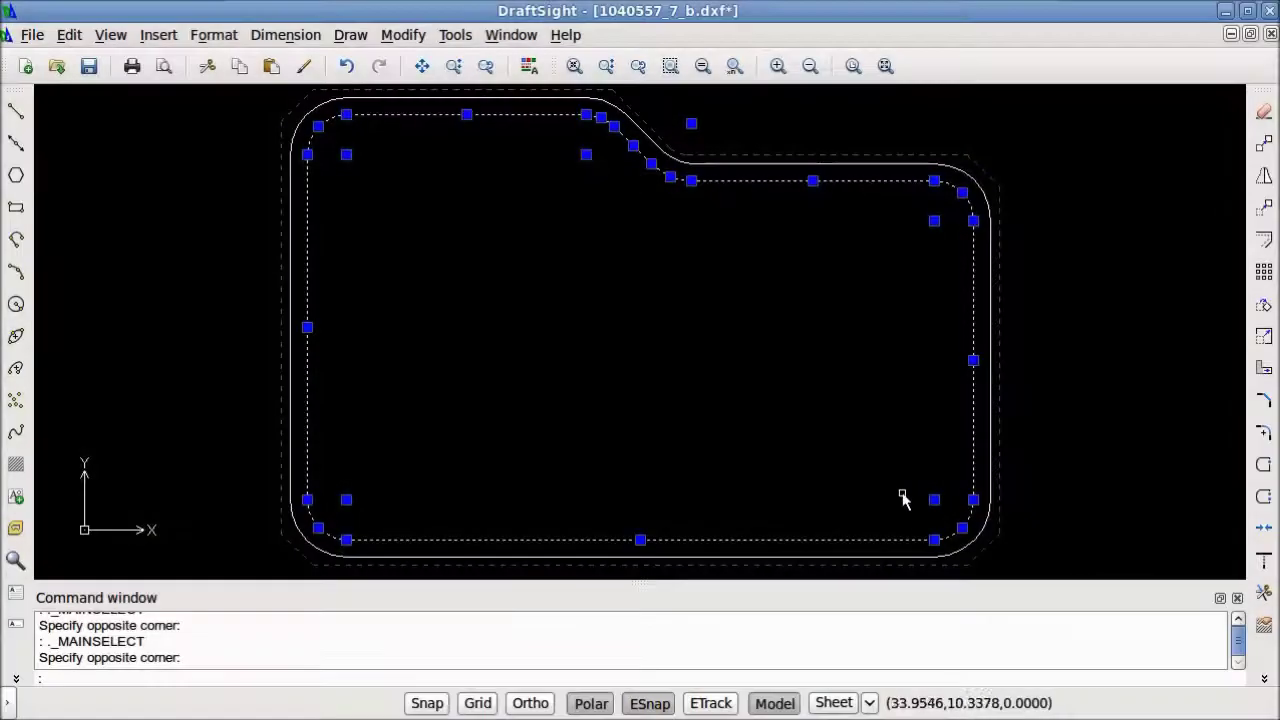
right_click(548, 277)
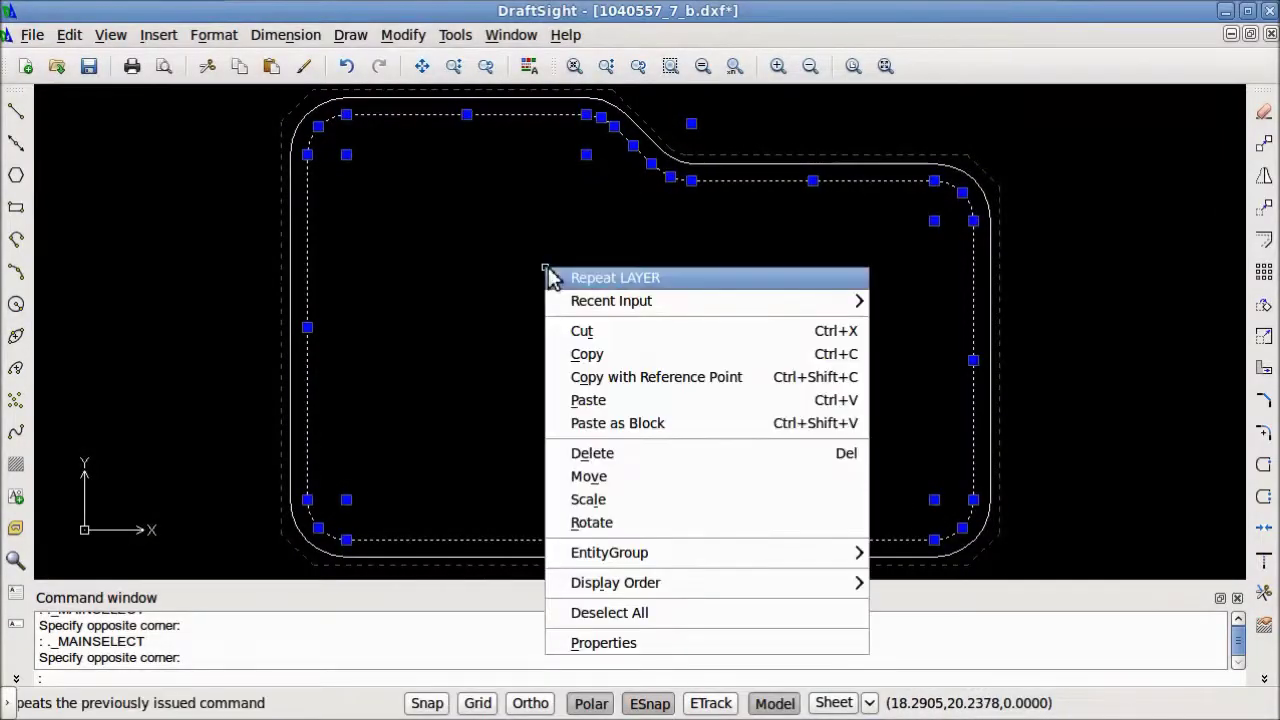
click(622, 354)
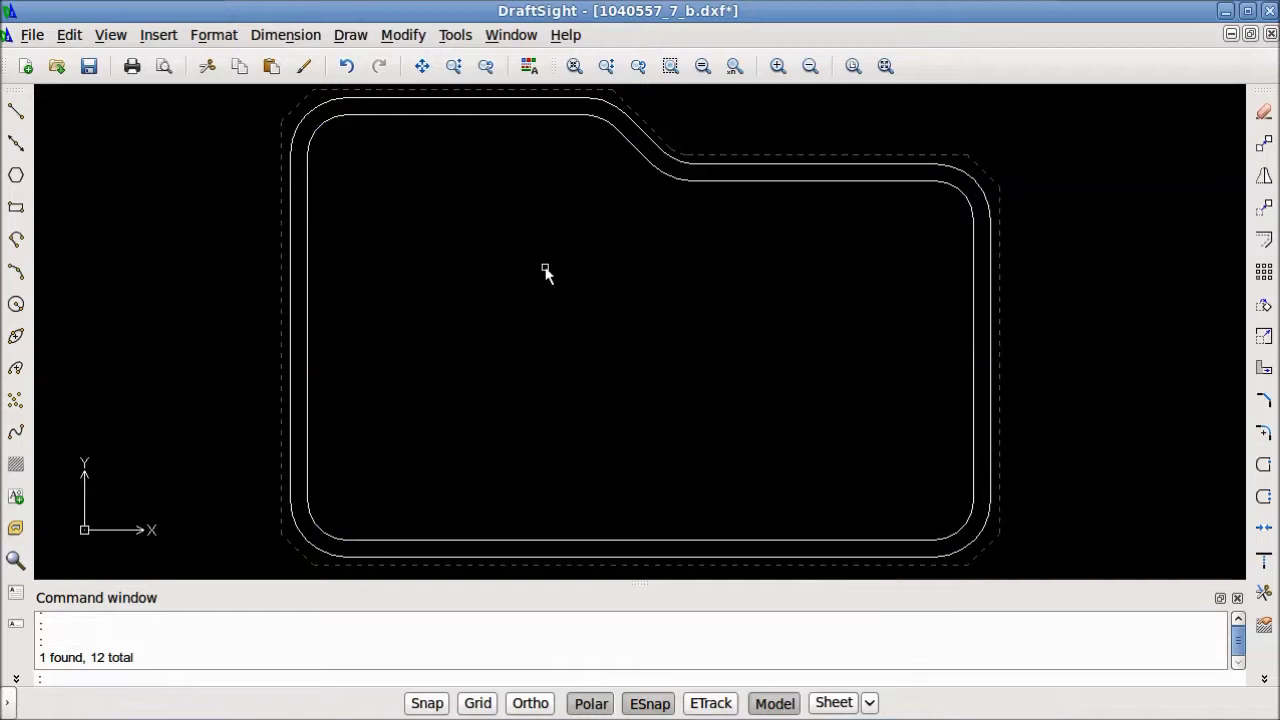
Step: Switch to the drawing NONAME_4.dxf and paste the copied cut-out as a block to the right of the countertop
click(528, 28)
click(589, 330)
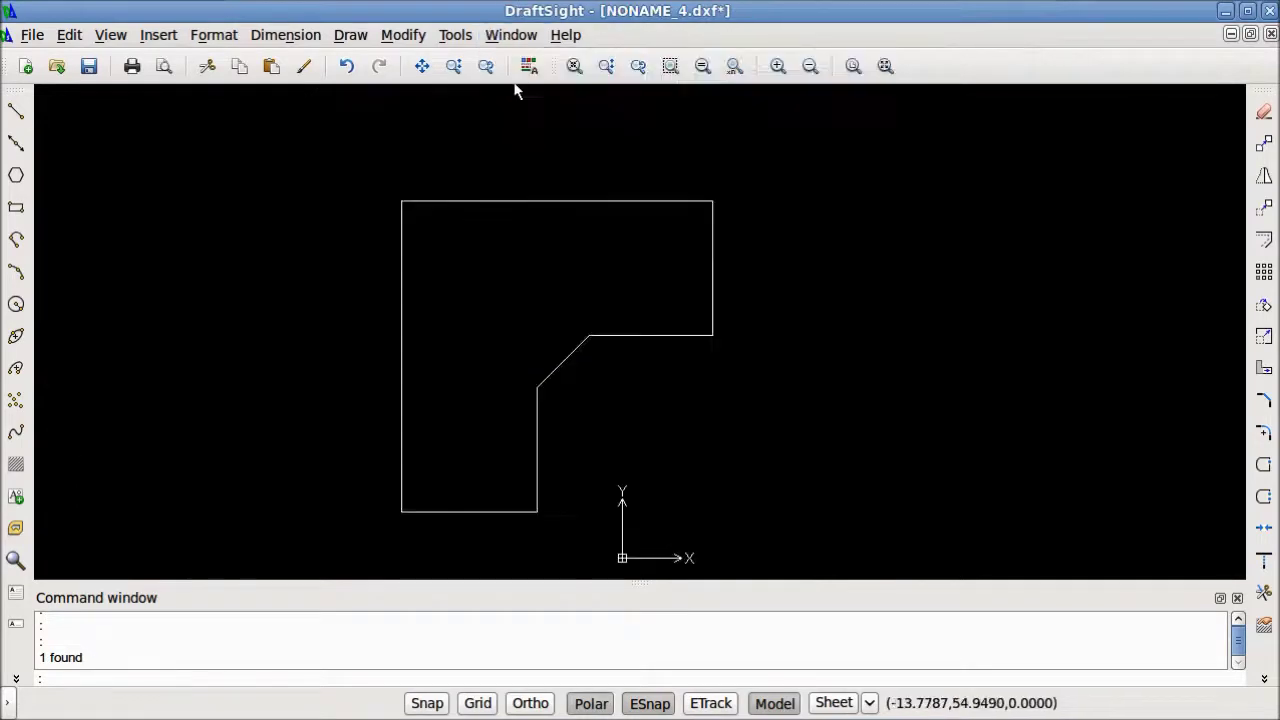
right_click(502, 330)
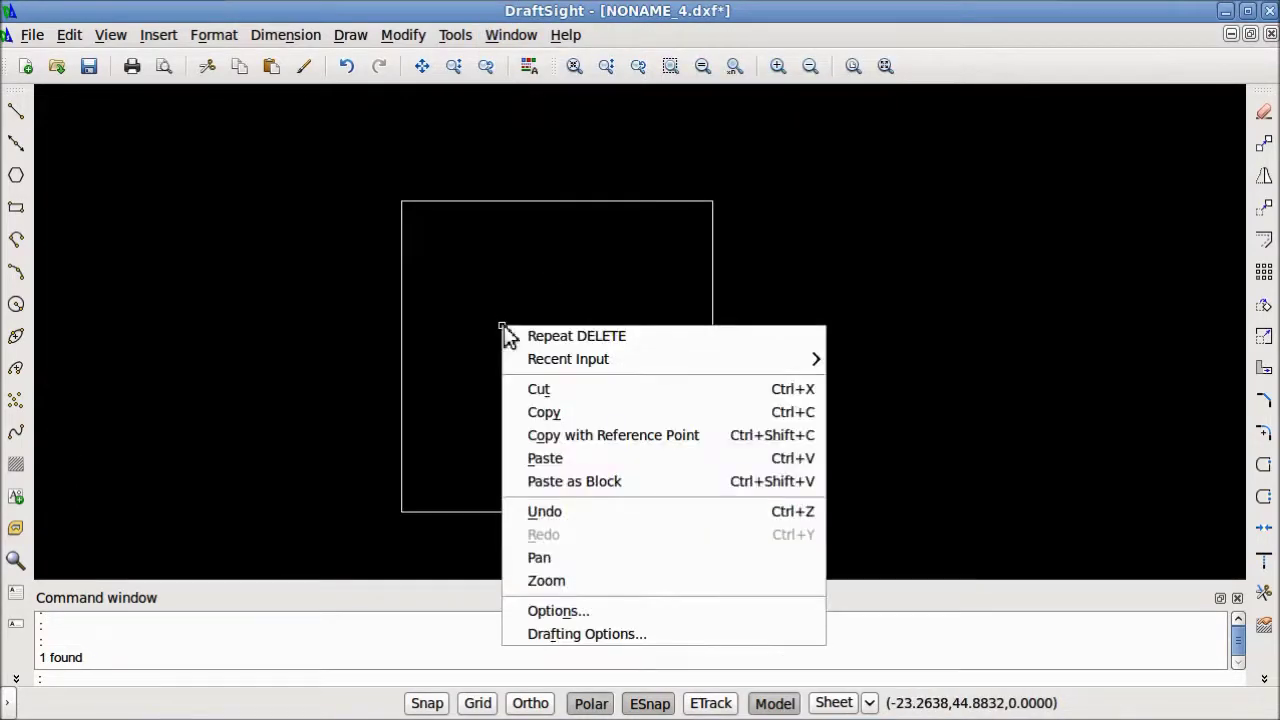
click(606, 483)
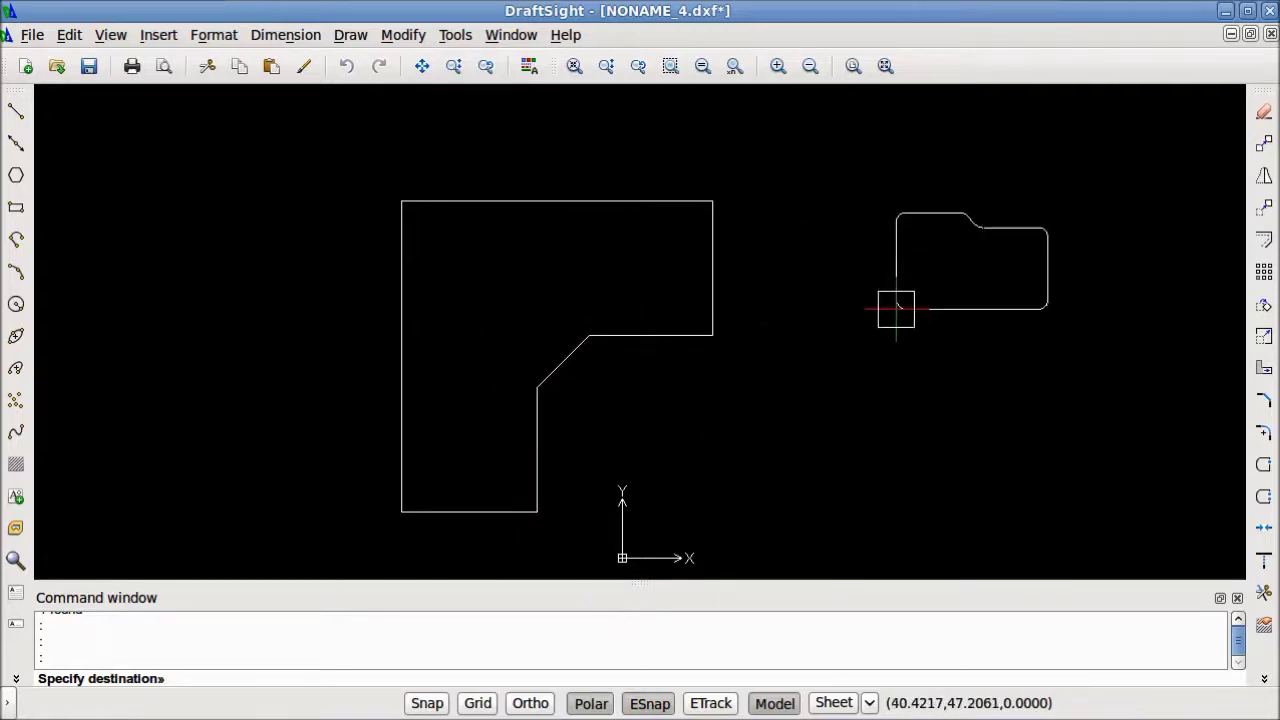
click(818, 340)
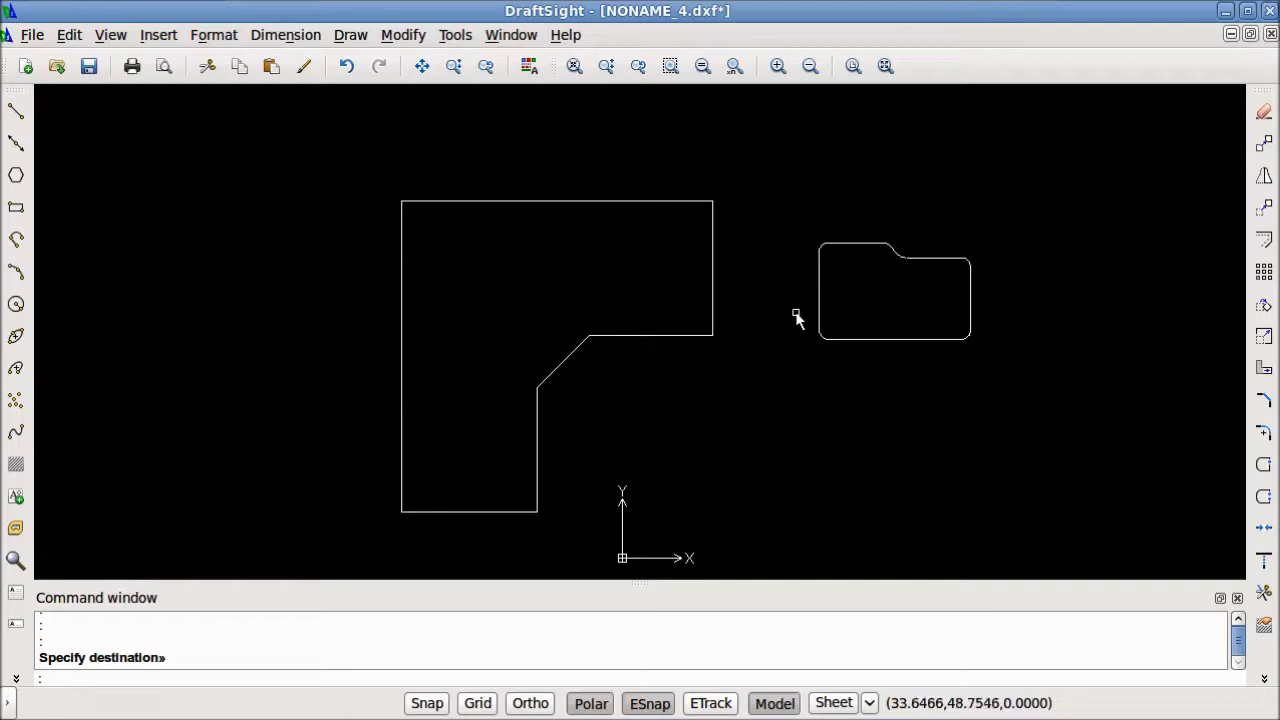
Step: Draw a 4-unit line at 135 degrees from the midpoint of the countertop's diagonal front edge inward
click(16, 111)
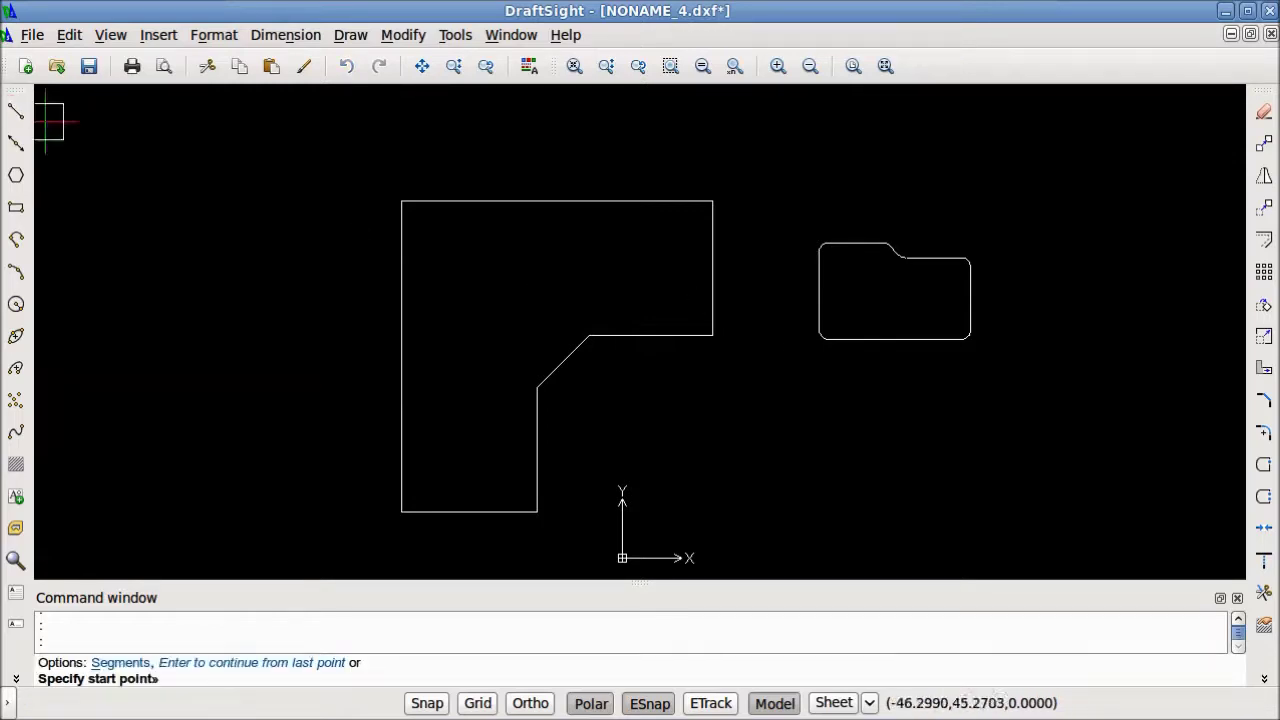
click(563, 360)
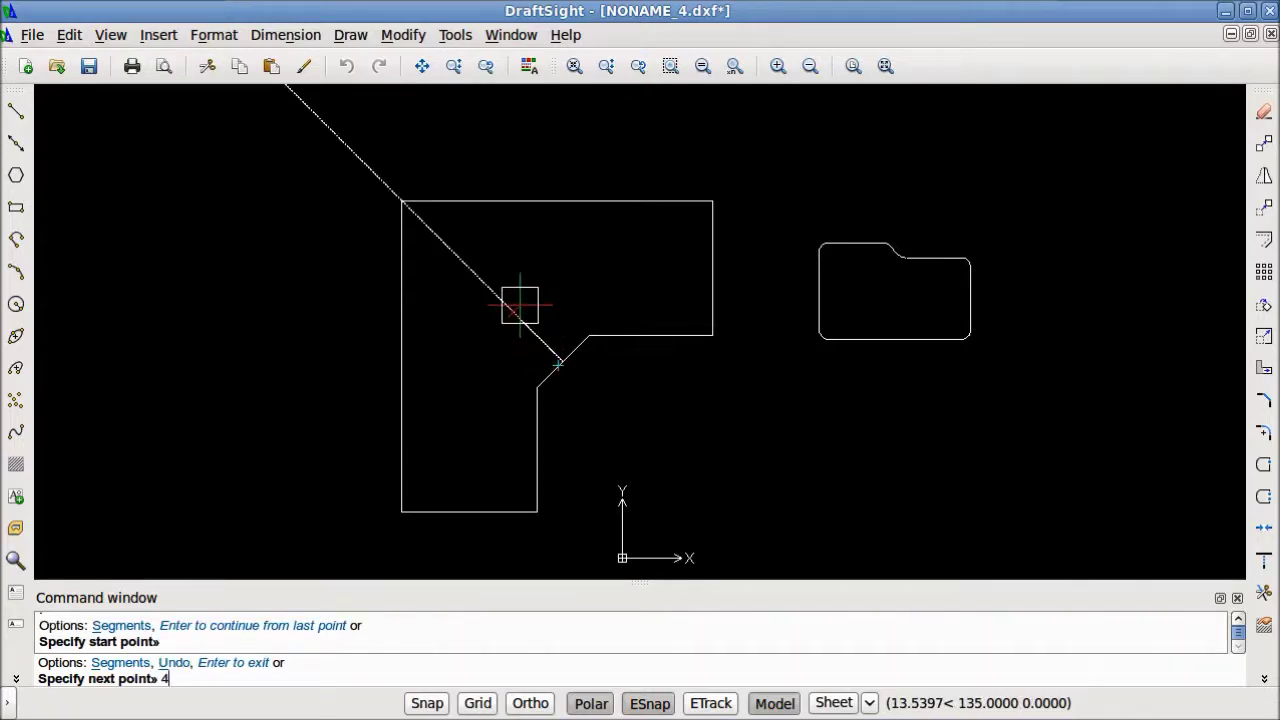
key(Return)
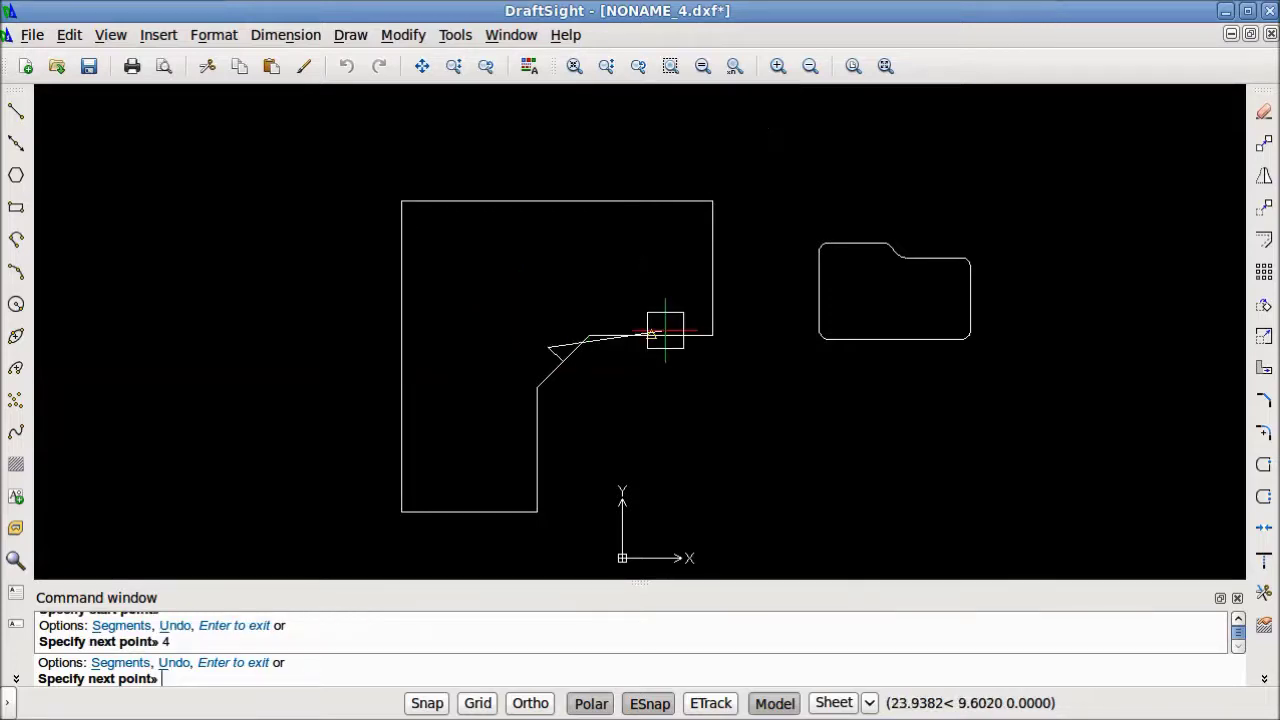
key(Return)
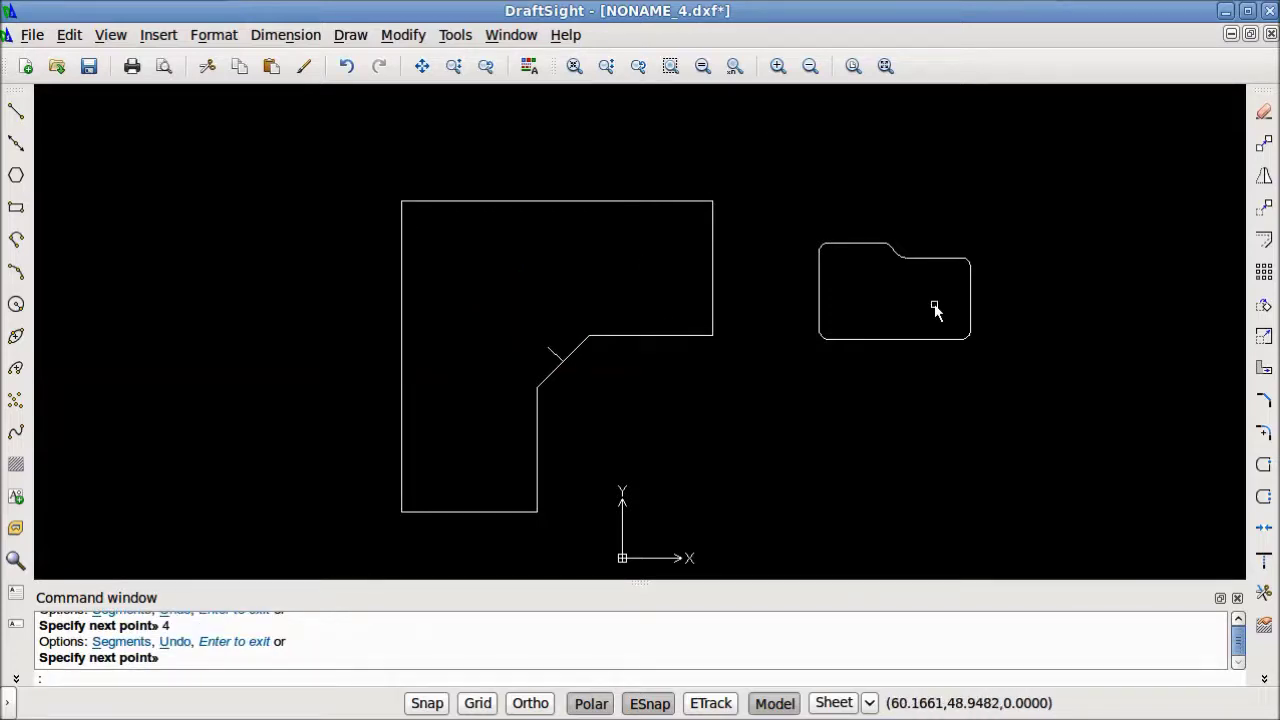
Step: Rotate the pasted sink block by 45 degrees about a point just below its lower-left corner
click(1025, 386)
click(805, 204)
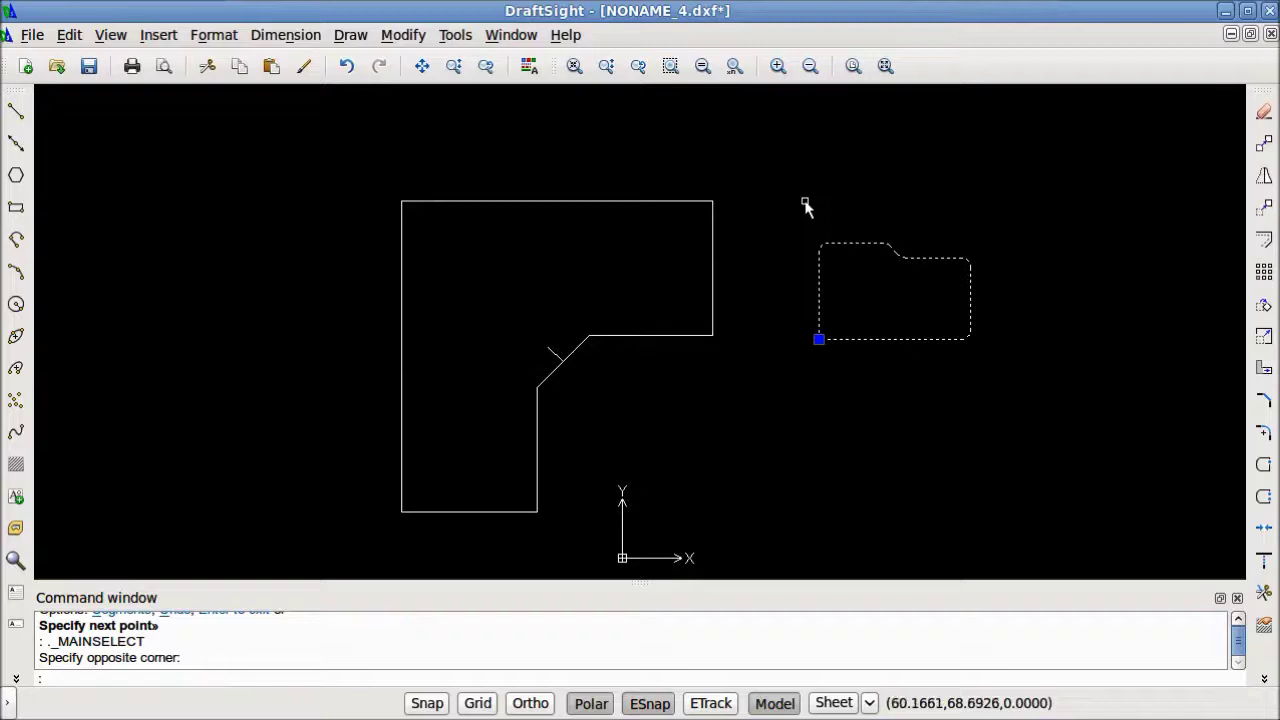
click(1263, 307)
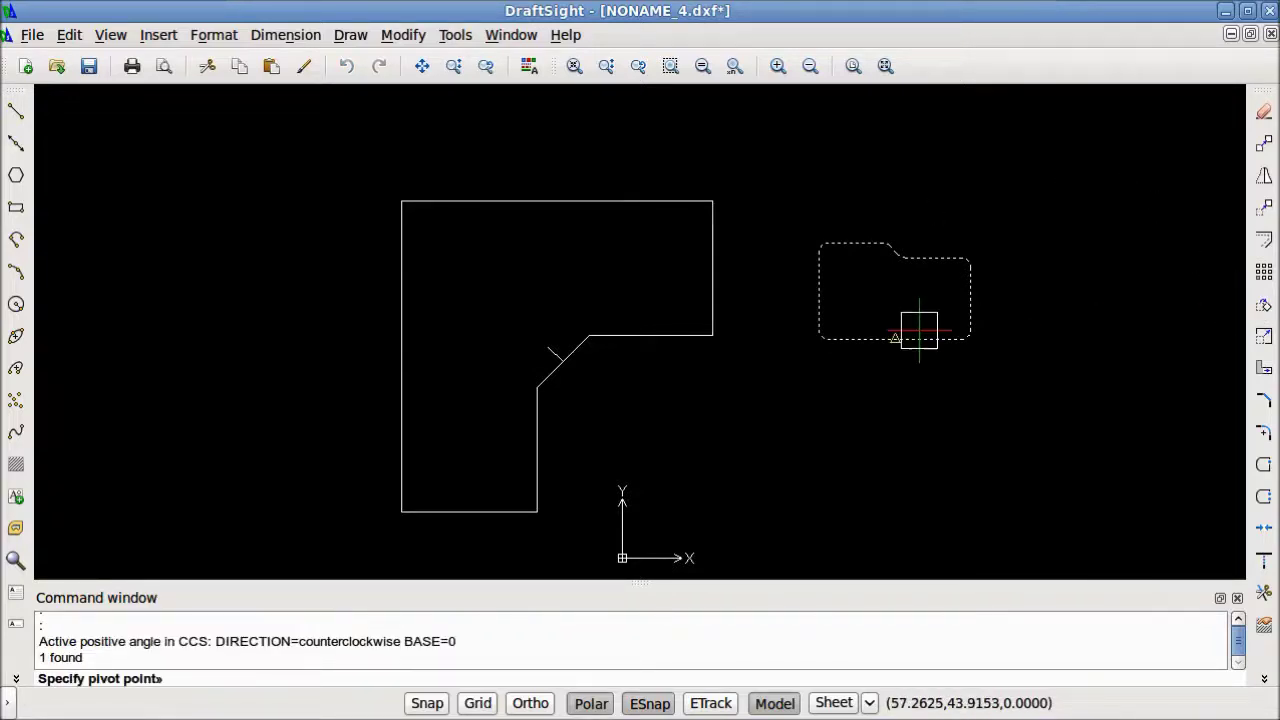
click(820, 370)
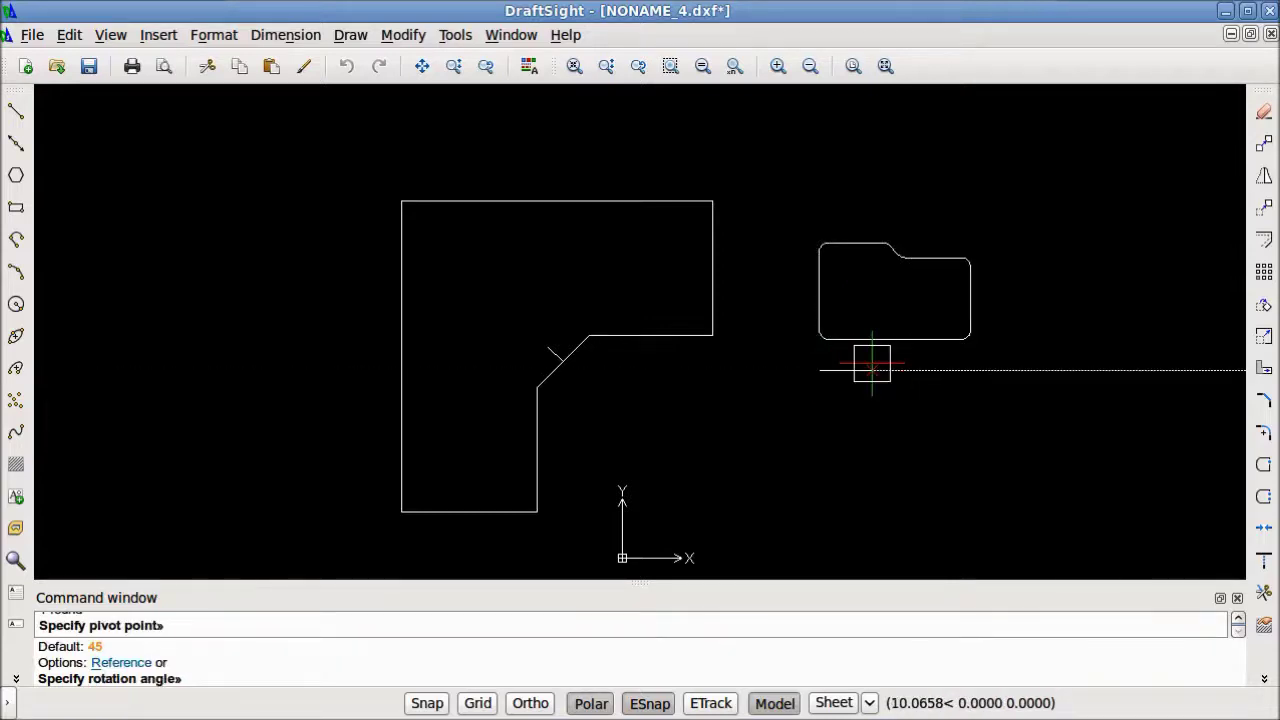
key(Return)
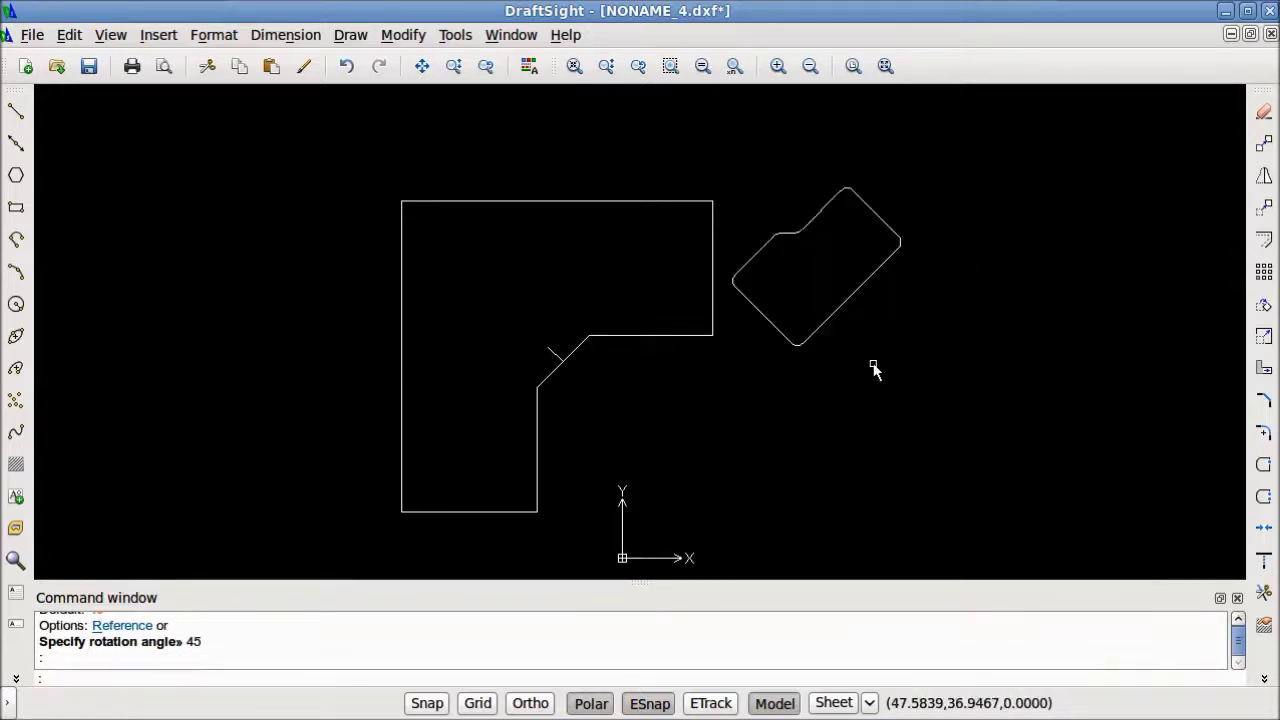
Step: Move the sink block from the midpoint of its long front edge to the inner end of the 4-unit line
click(871, 367)
click(828, 291)
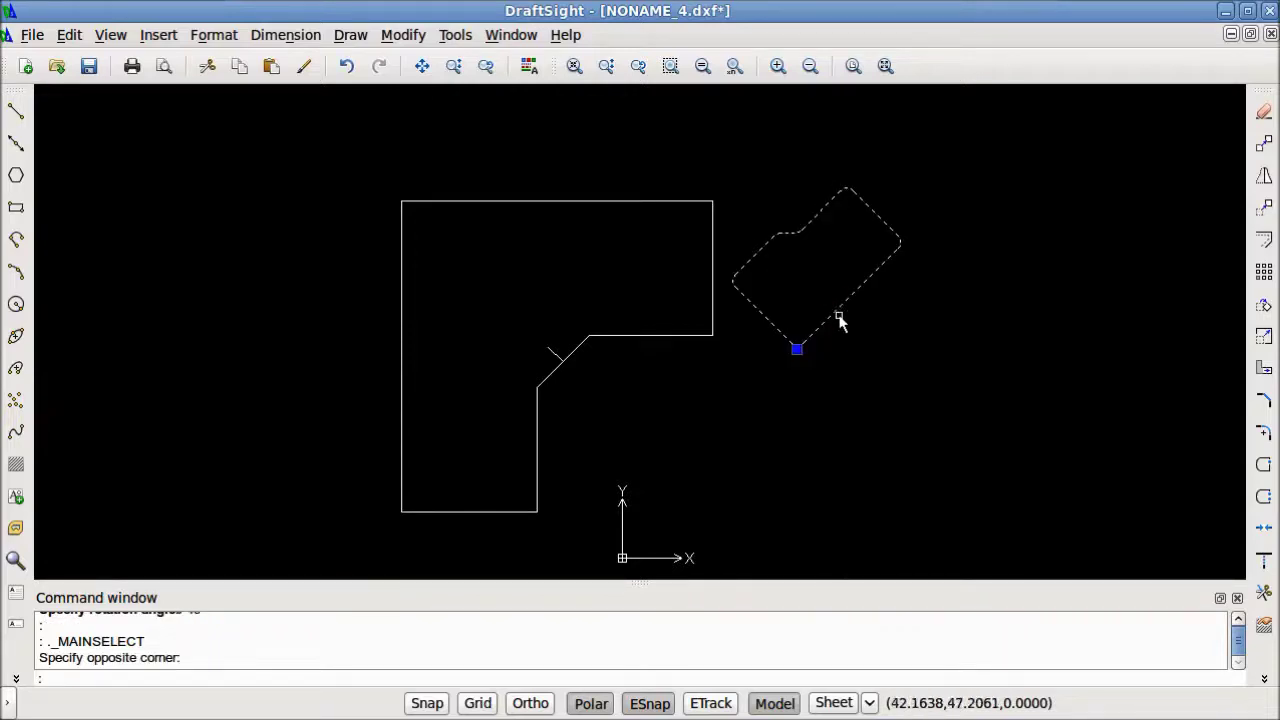
click(1263, 207)
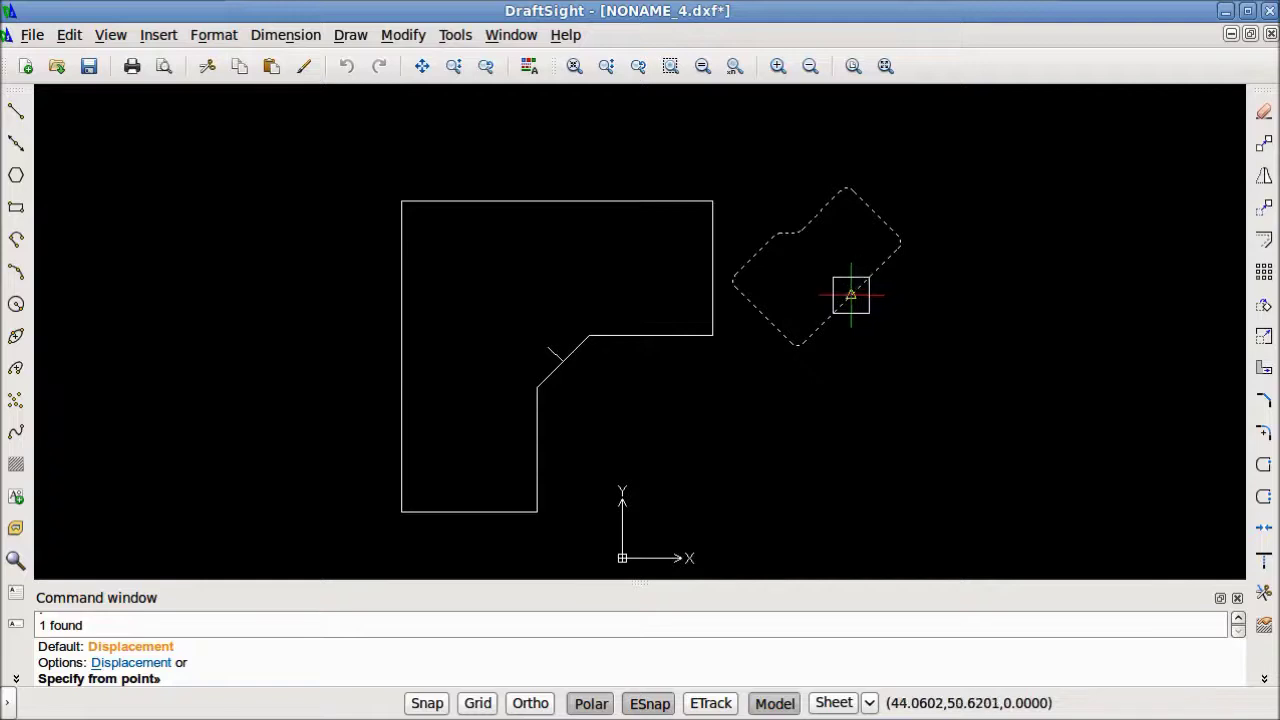
click(851, 295)
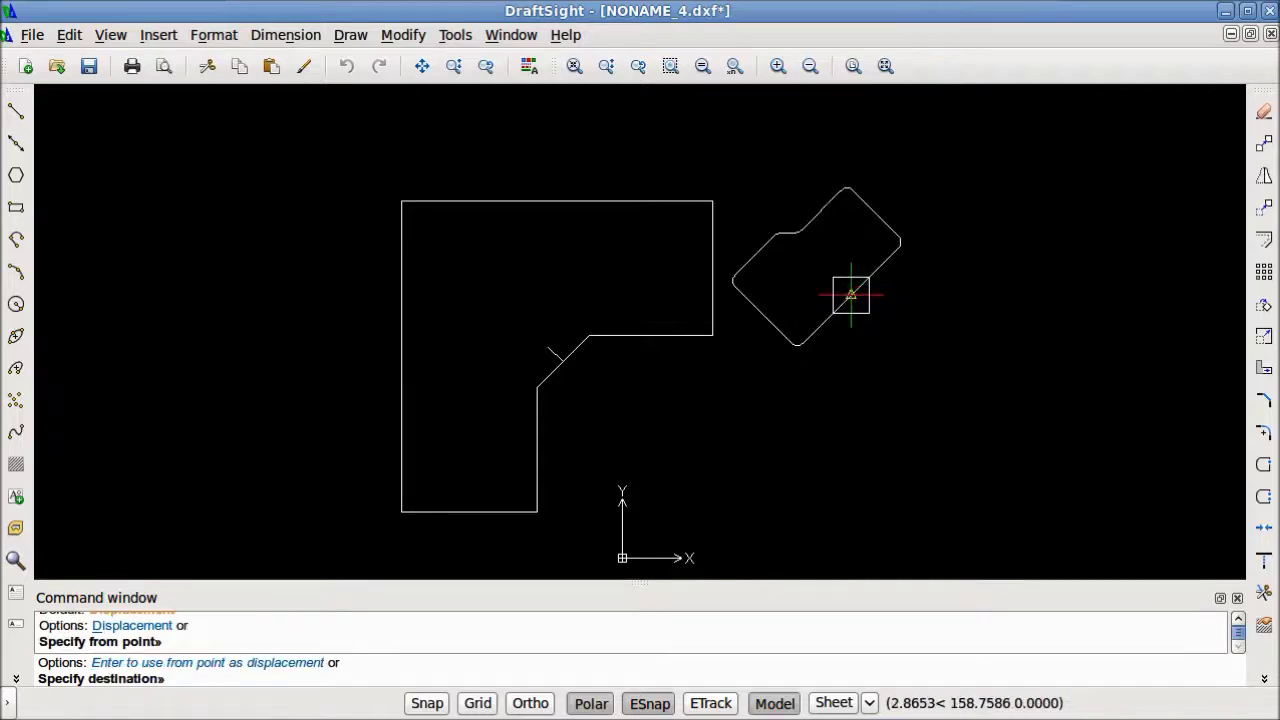
click(548, 347)
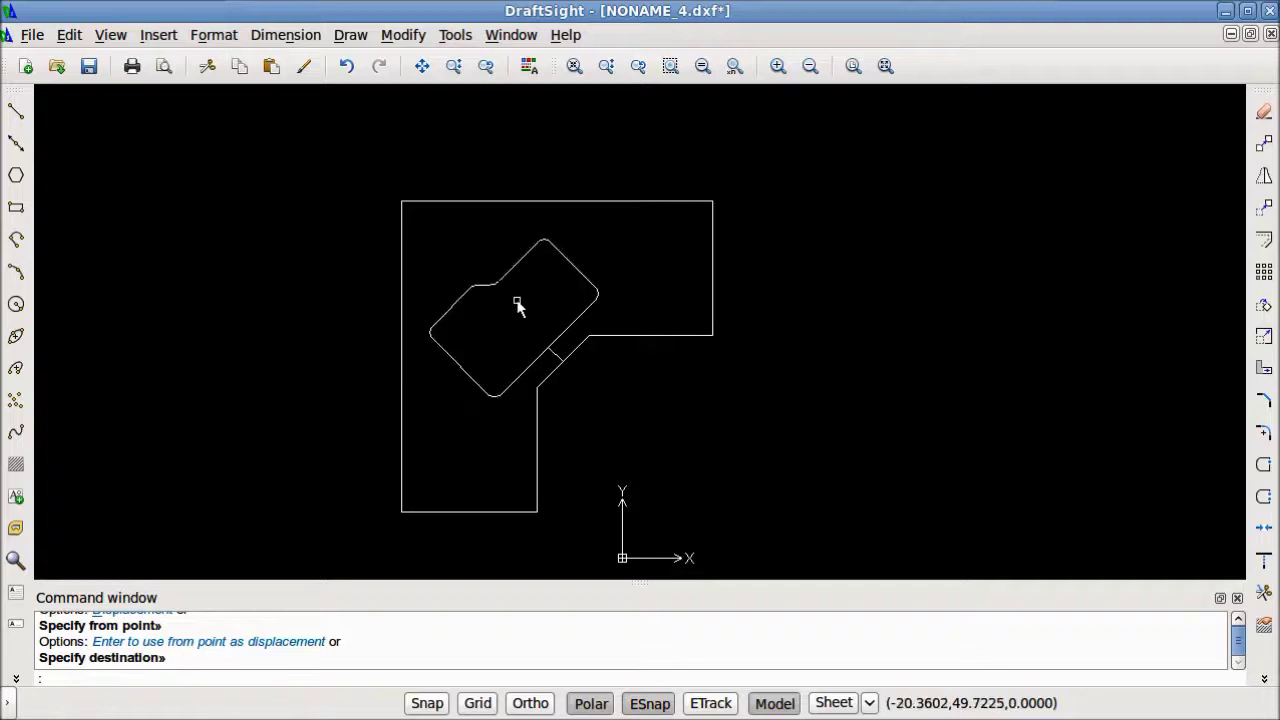
Step: Delete the short construction line between the sink and the countertop's diagonal edge
scroll(541, 366, up, 3)
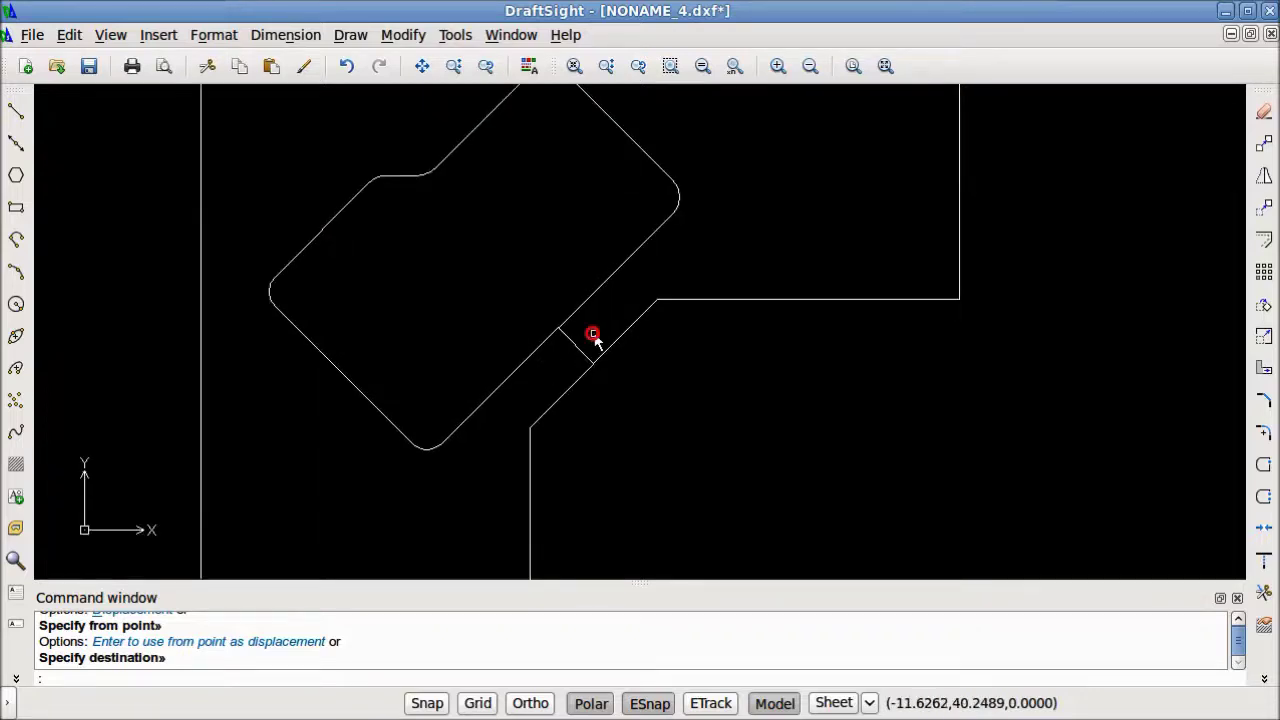
click(595, 341)
click(565, 353)
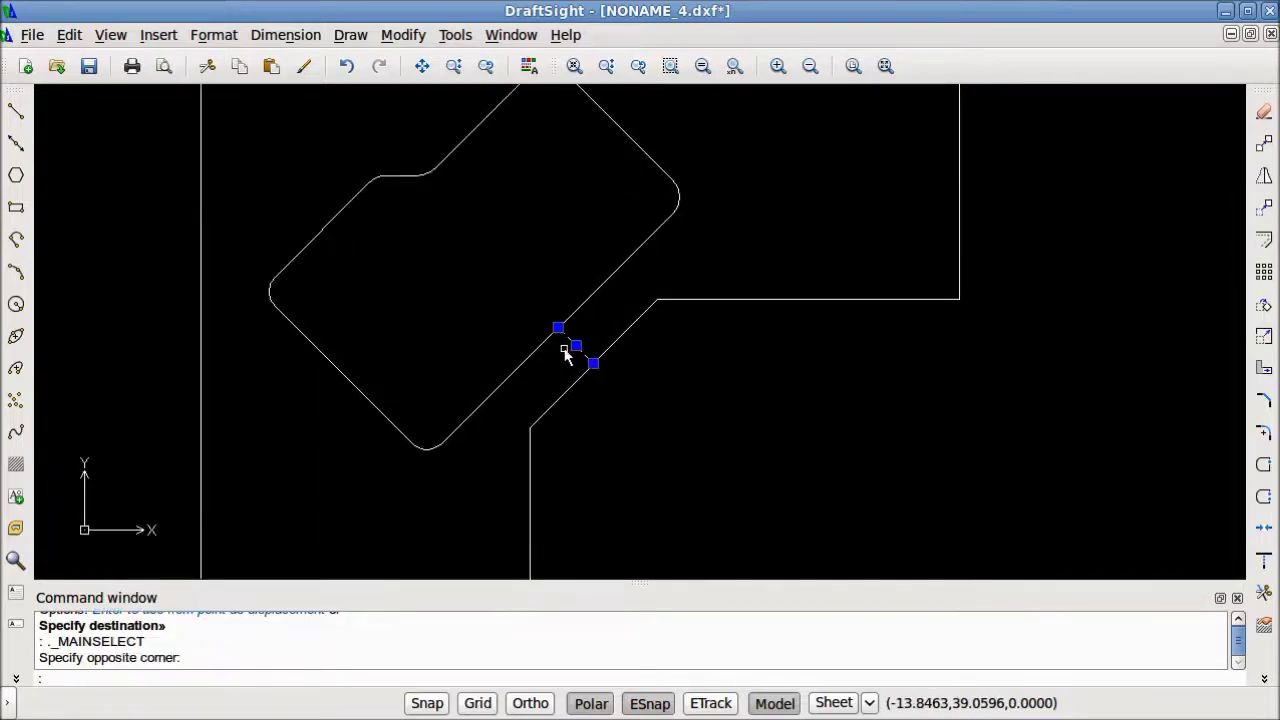
key(Delete)
Step: Explode the sink block into separate entities
middle_drag(490, 272, 591, 371)
mouse_move(543, 280)
middle_down()
mouse_move(563, 294)
mouse_move(577, 349)
middle_up()
scroll(578, 352, up, 3)
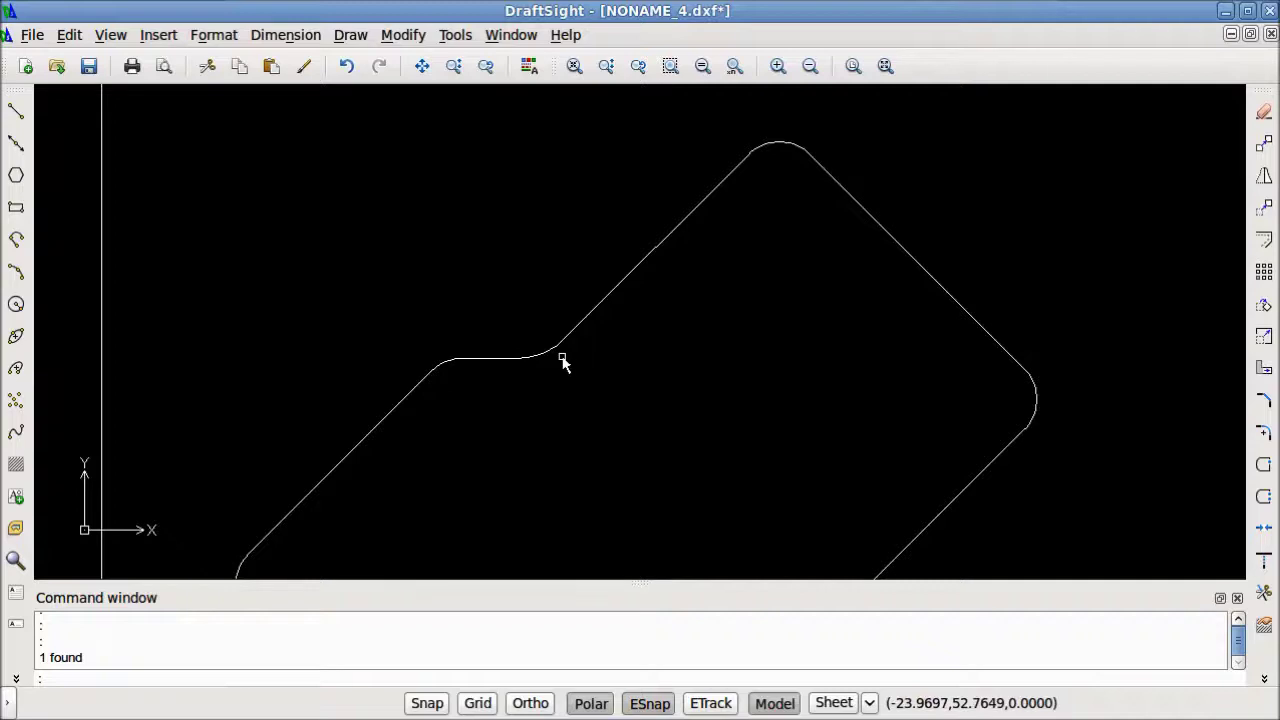
click(547, 353)
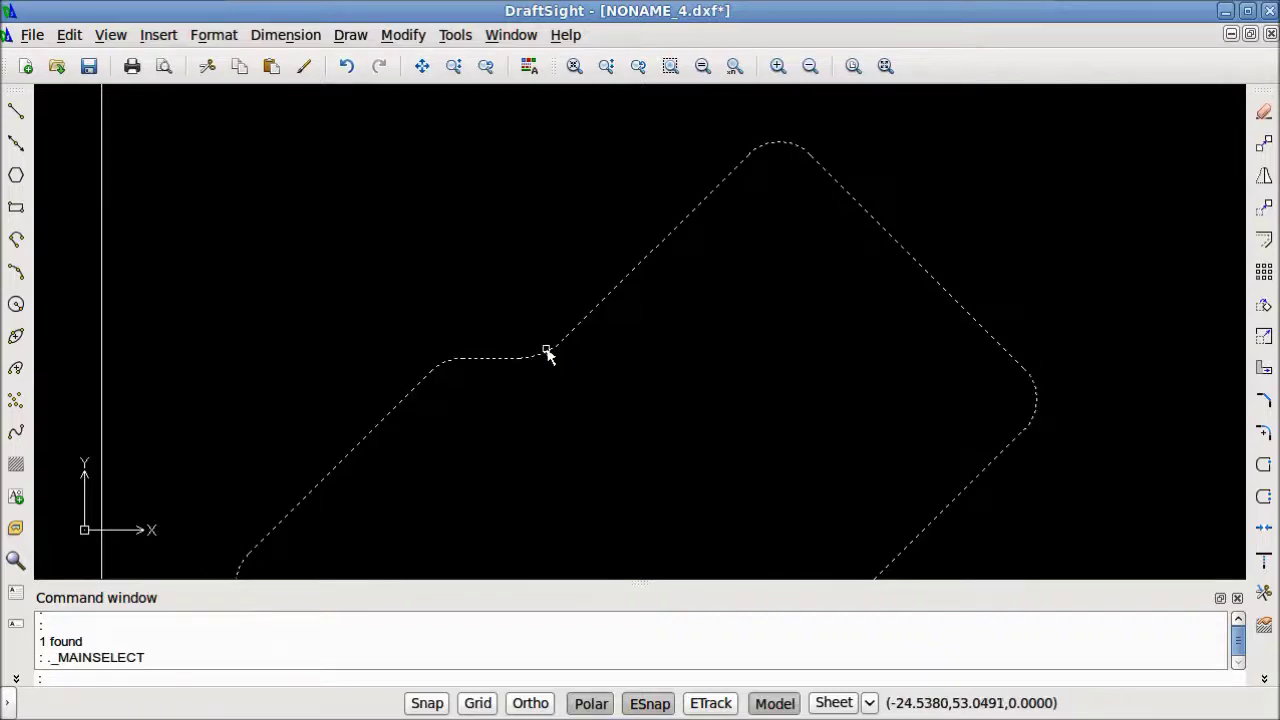
click(576, 372)
click(503, 318)
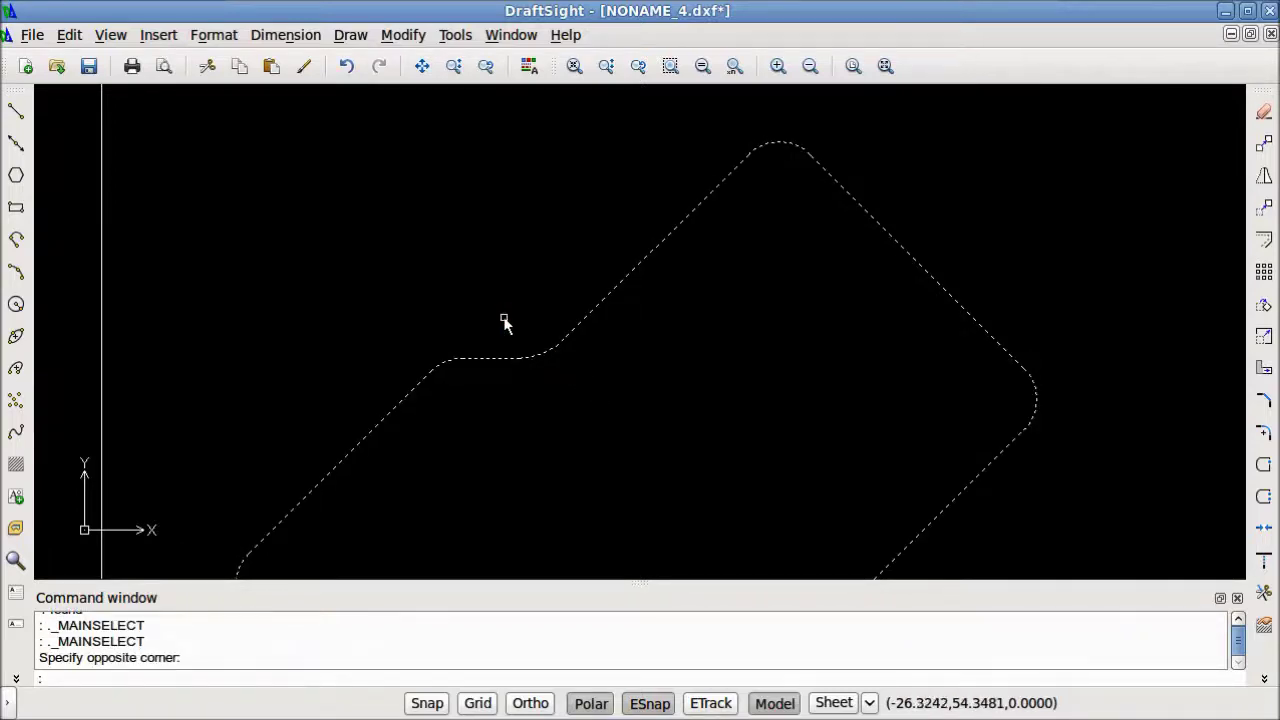
click(1264, 679)
click(1266, 180)
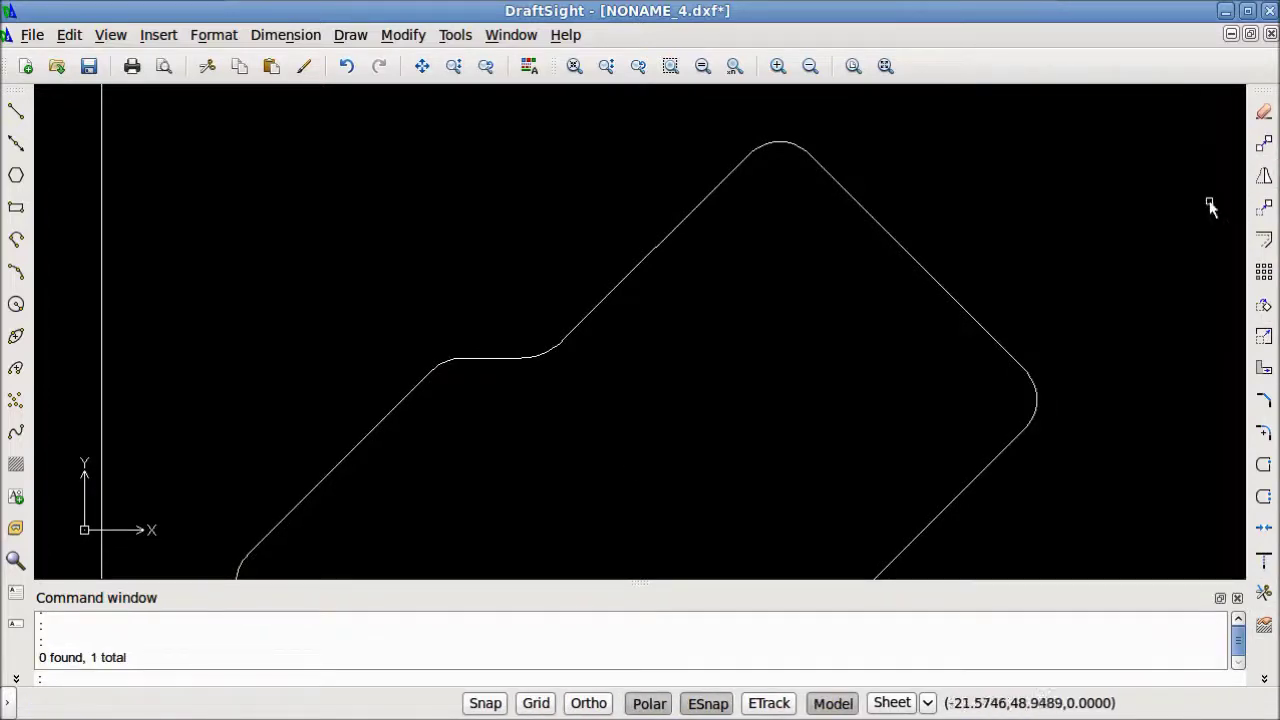
key(Escape)
Step: Draw a 1-3/8 diameter circle centred on the centre point of the small arc at the notch in the sink's rear edge
click(595, 414)
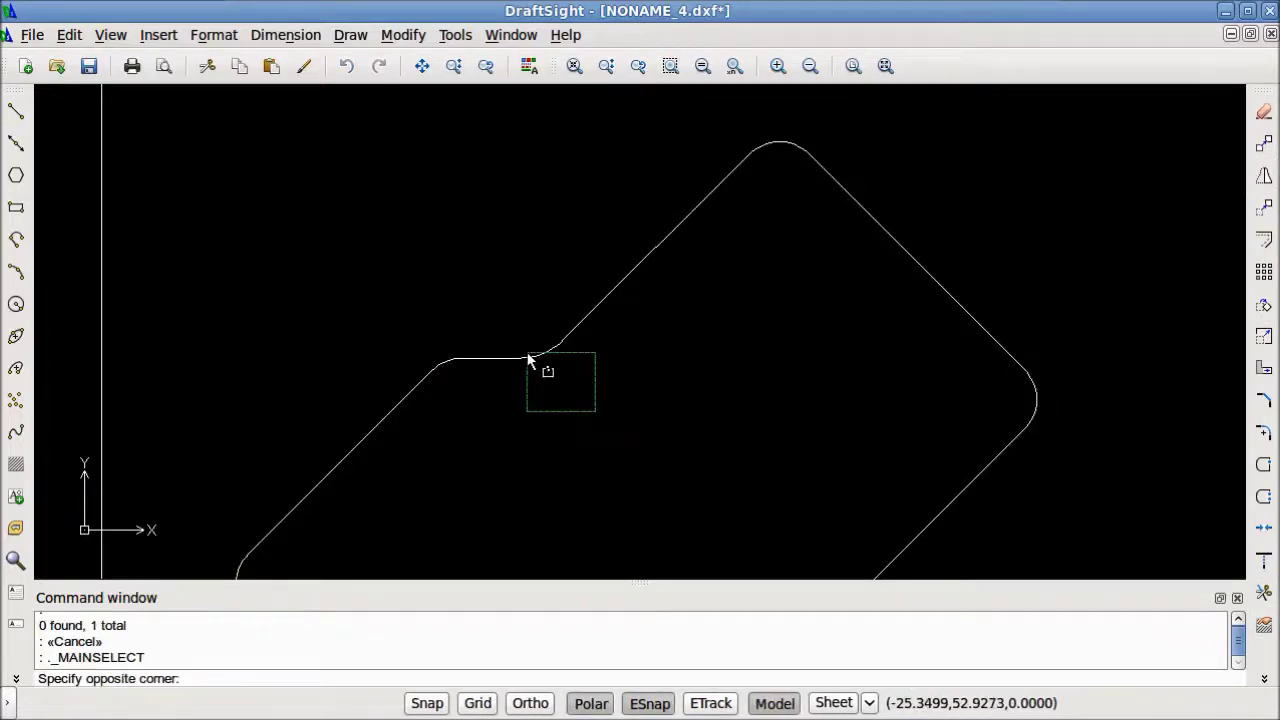
click(527, 340)
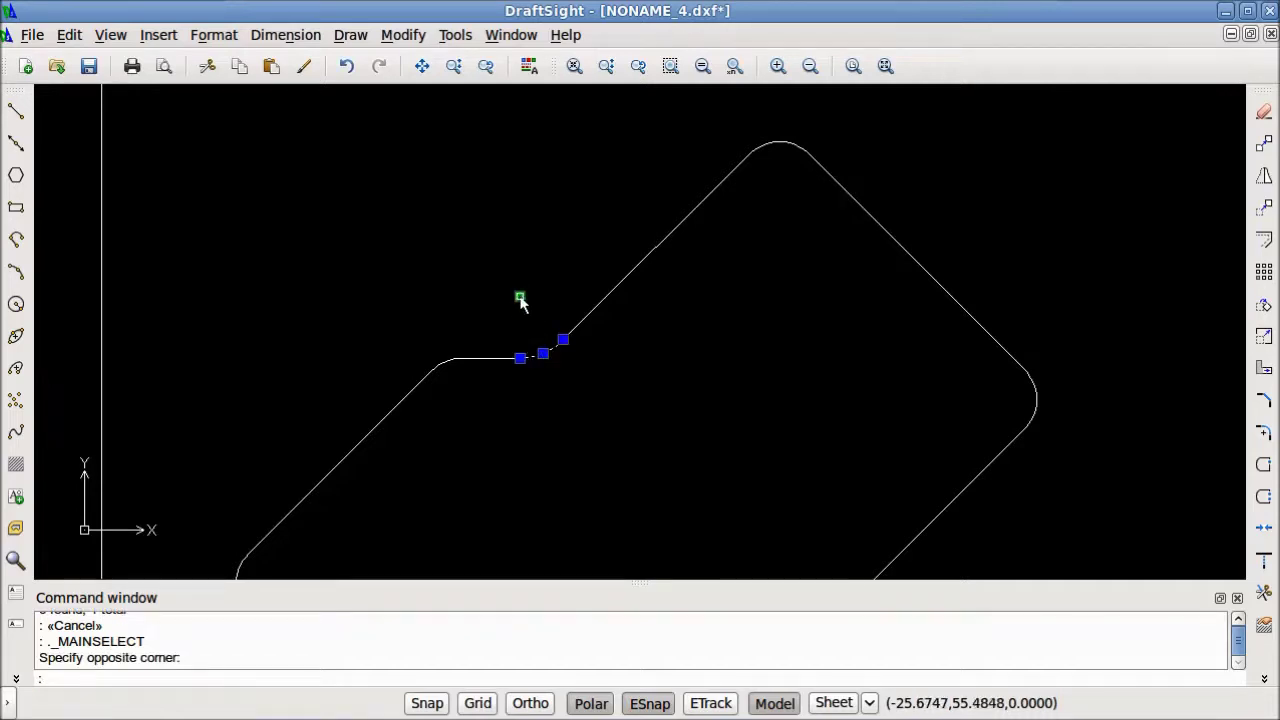
click(16, 306)
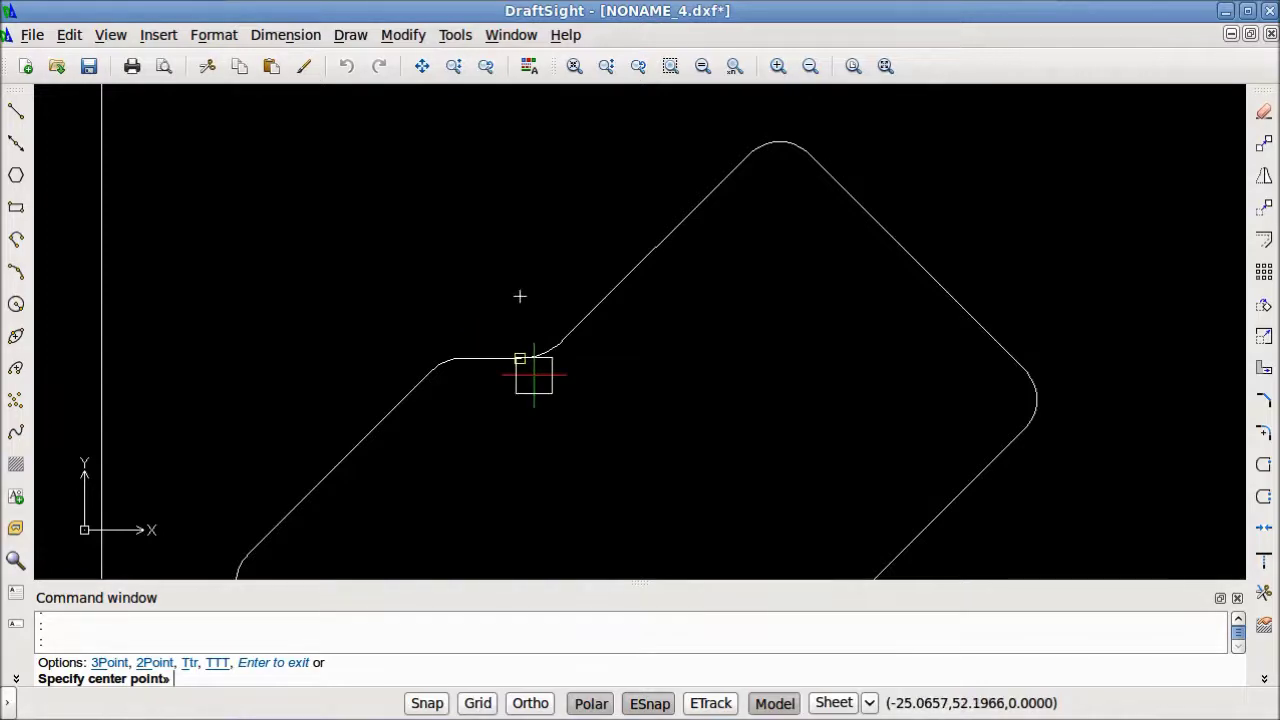
click(519, 296)
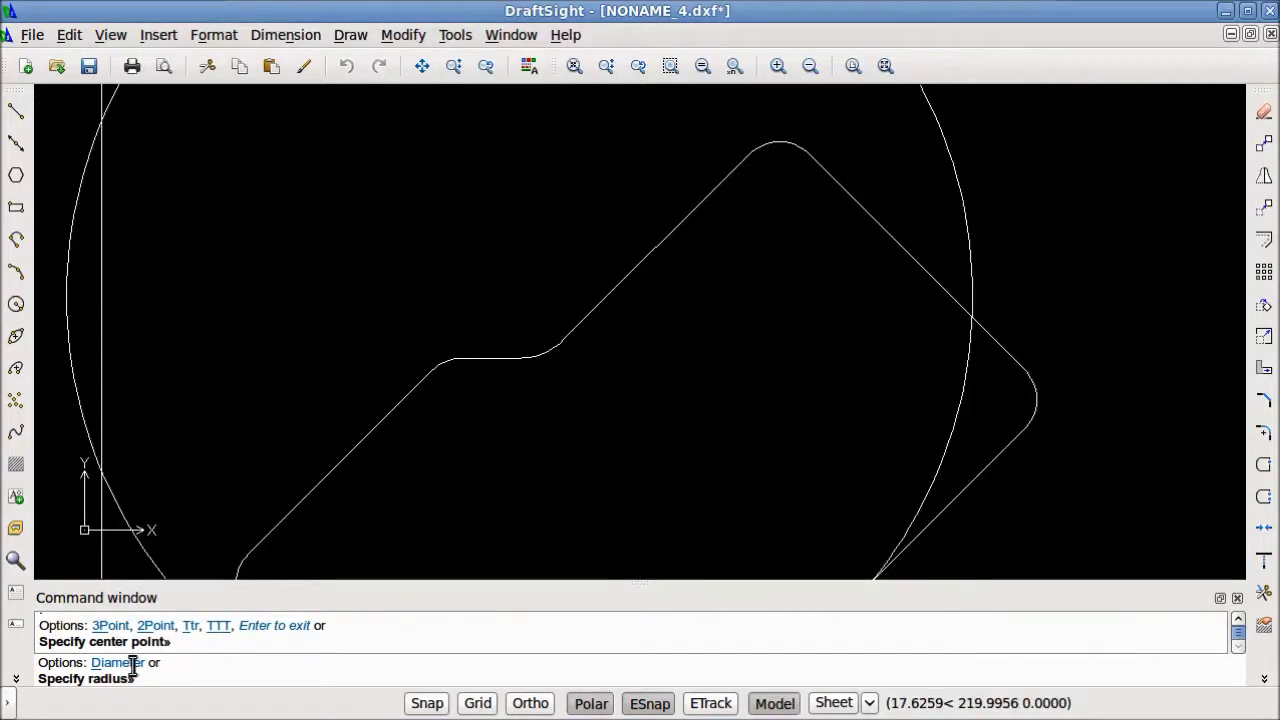
text(d)
key(Return)
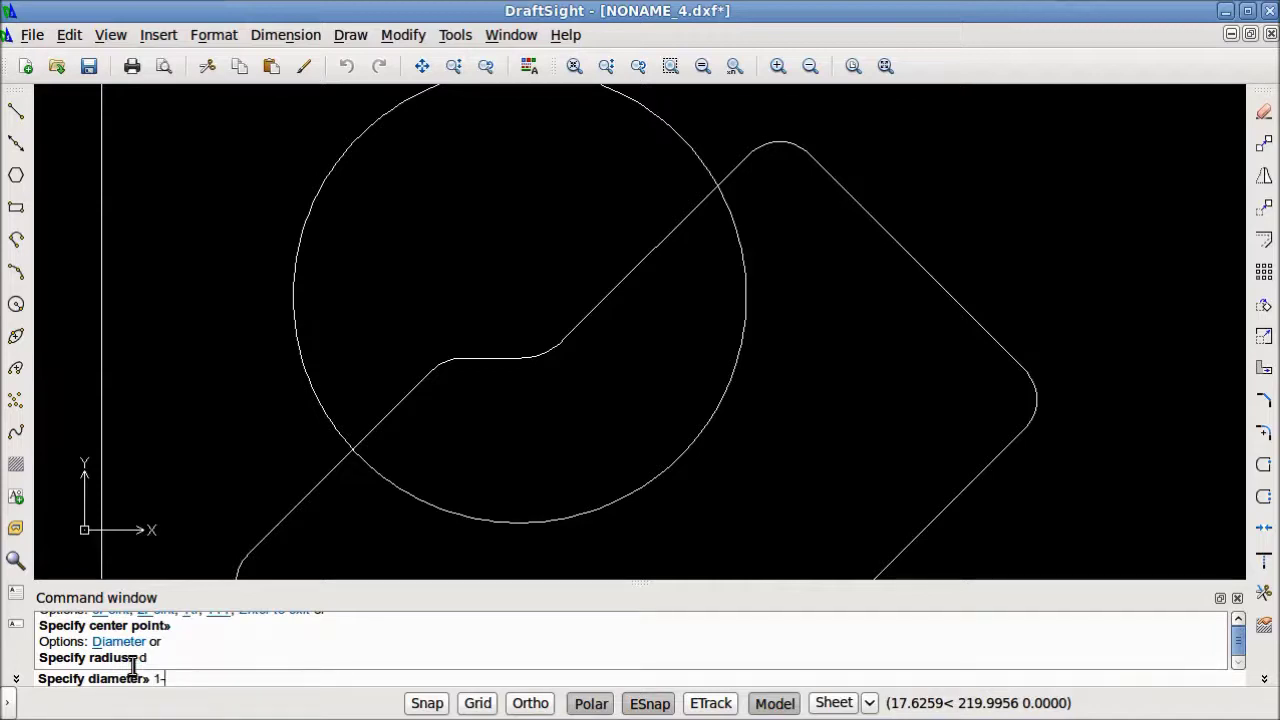
key(Return)
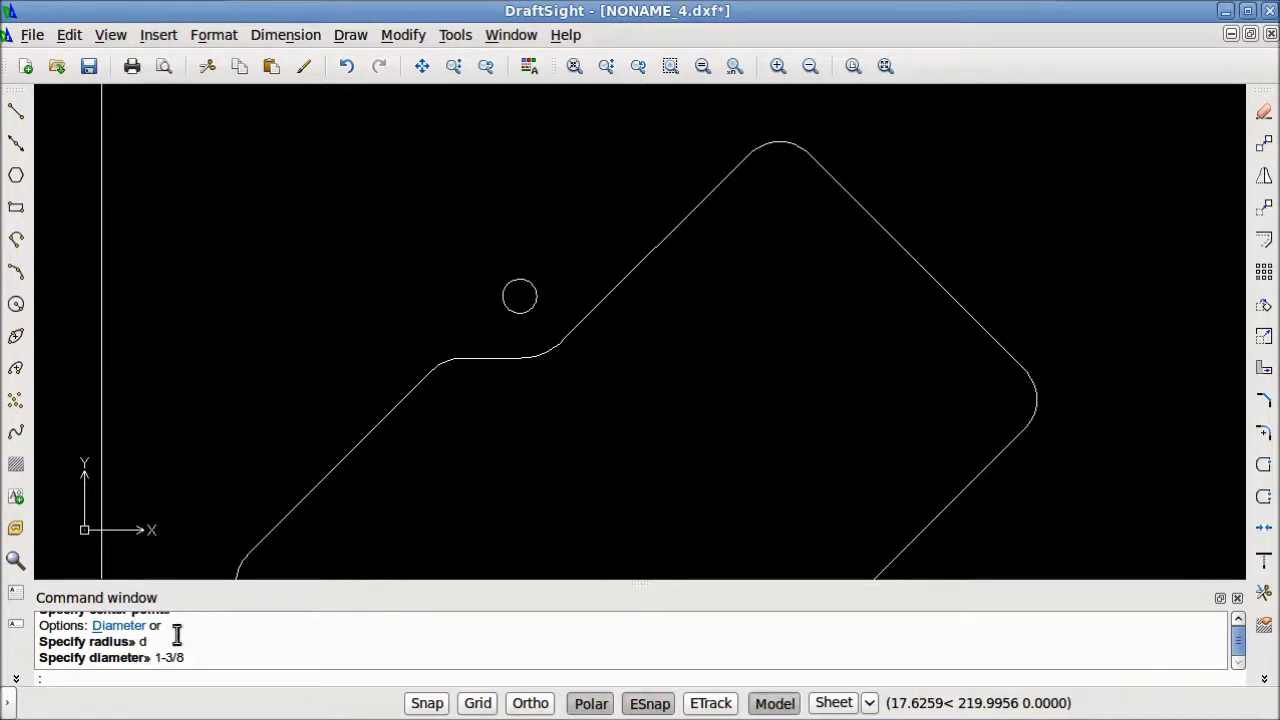
Step: Undo the previous mirror and mirror the whole countertop with its cut-outs about a vertical line on its right side, deleting the source entities
scroll(575, 282, down, 5)
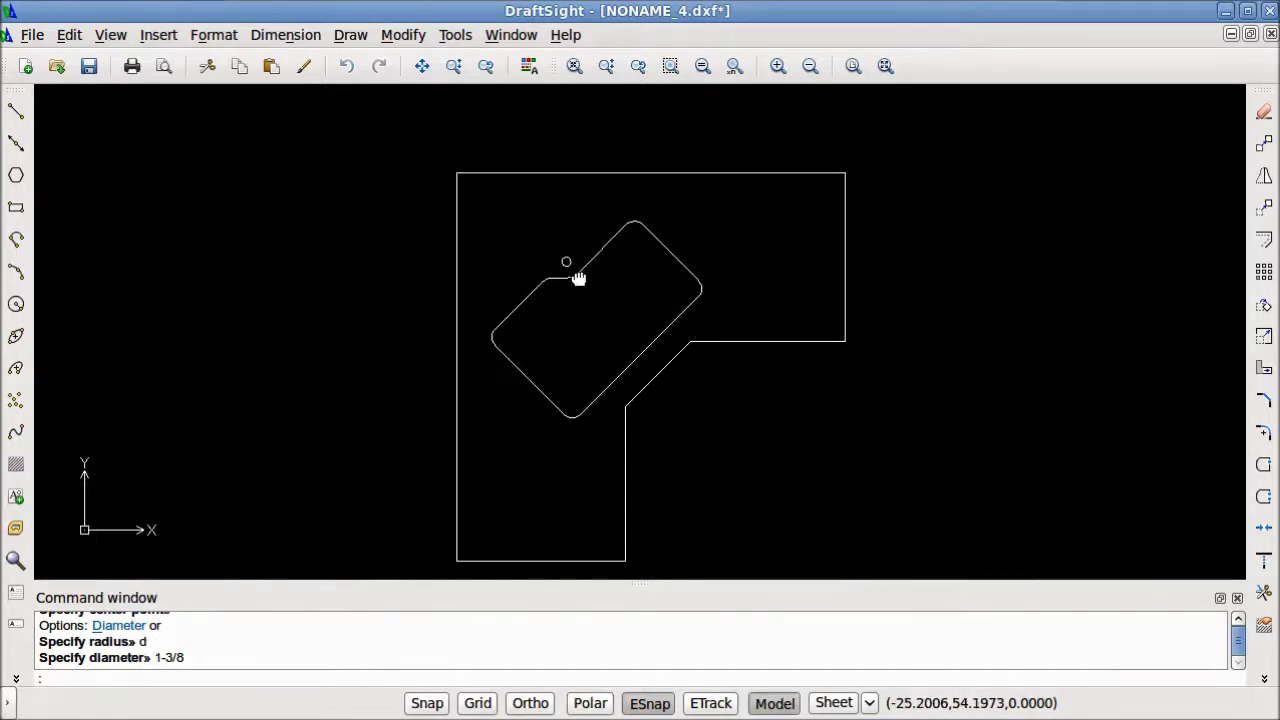
middle_drag(575, 277, 520, 240)
scroll(505, 245, down, 3)
key(F10)
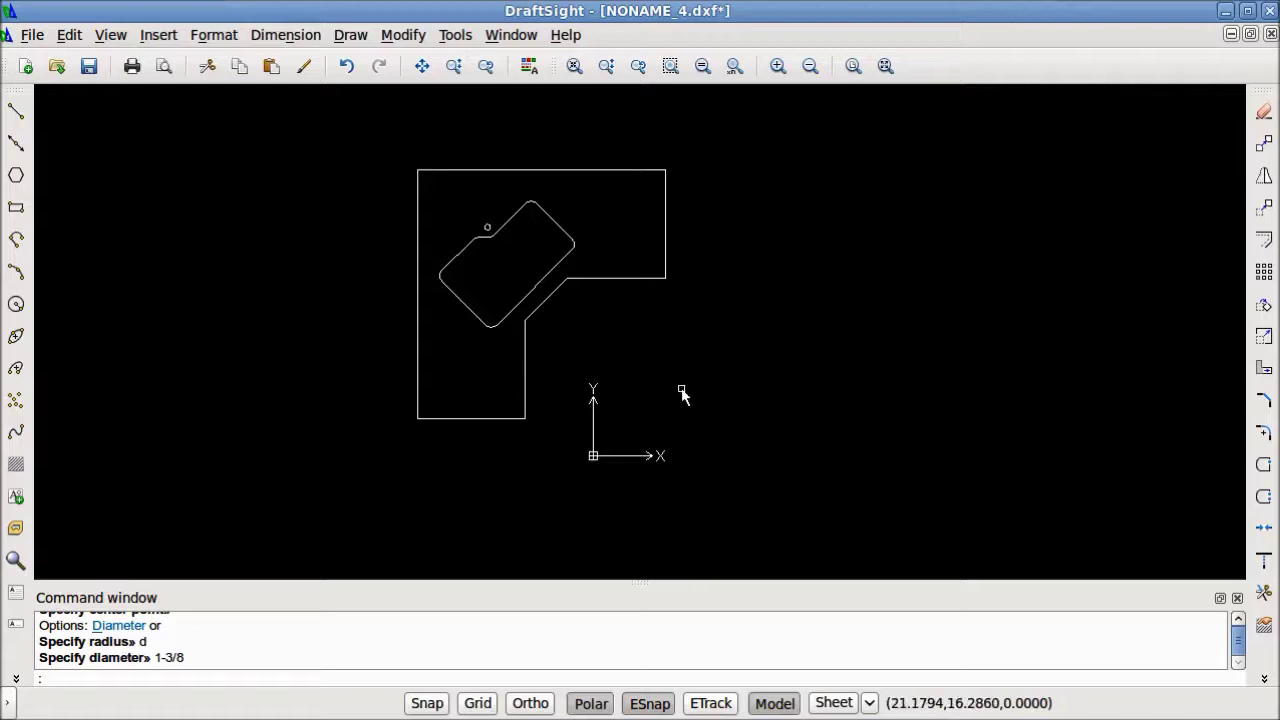
key(ctrl+z)
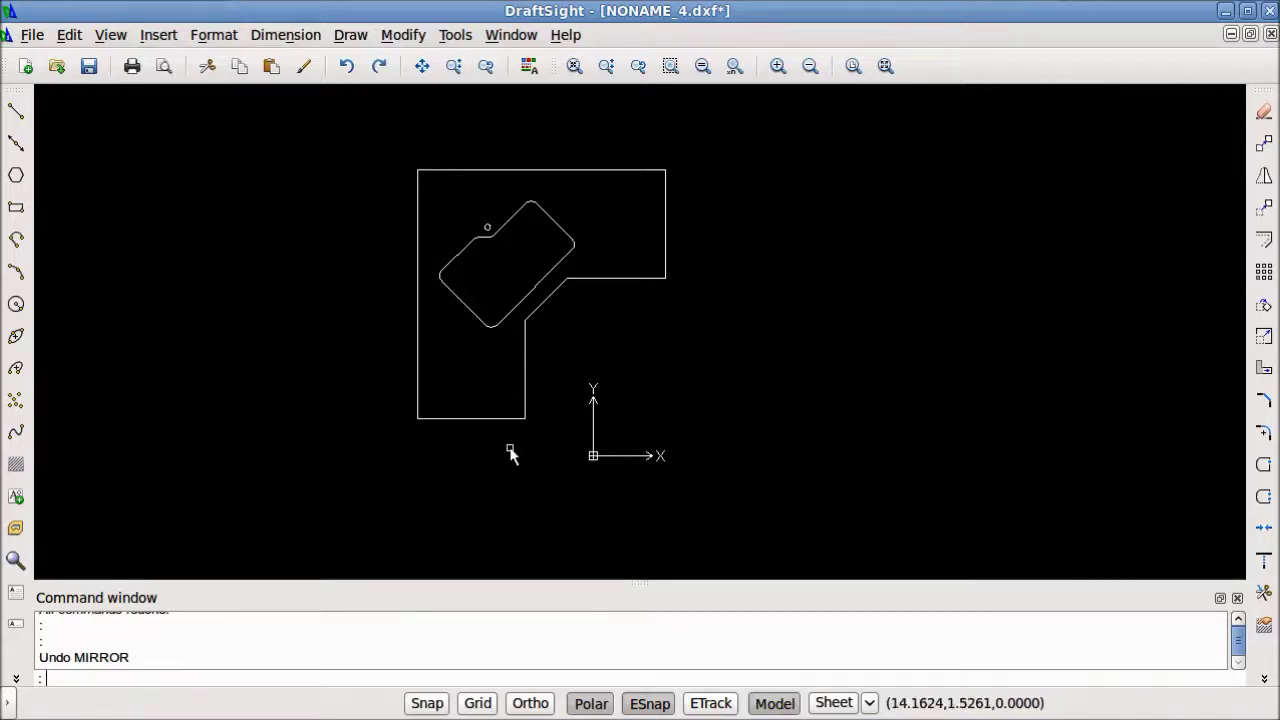
click(673, 455)
click(294, 112)
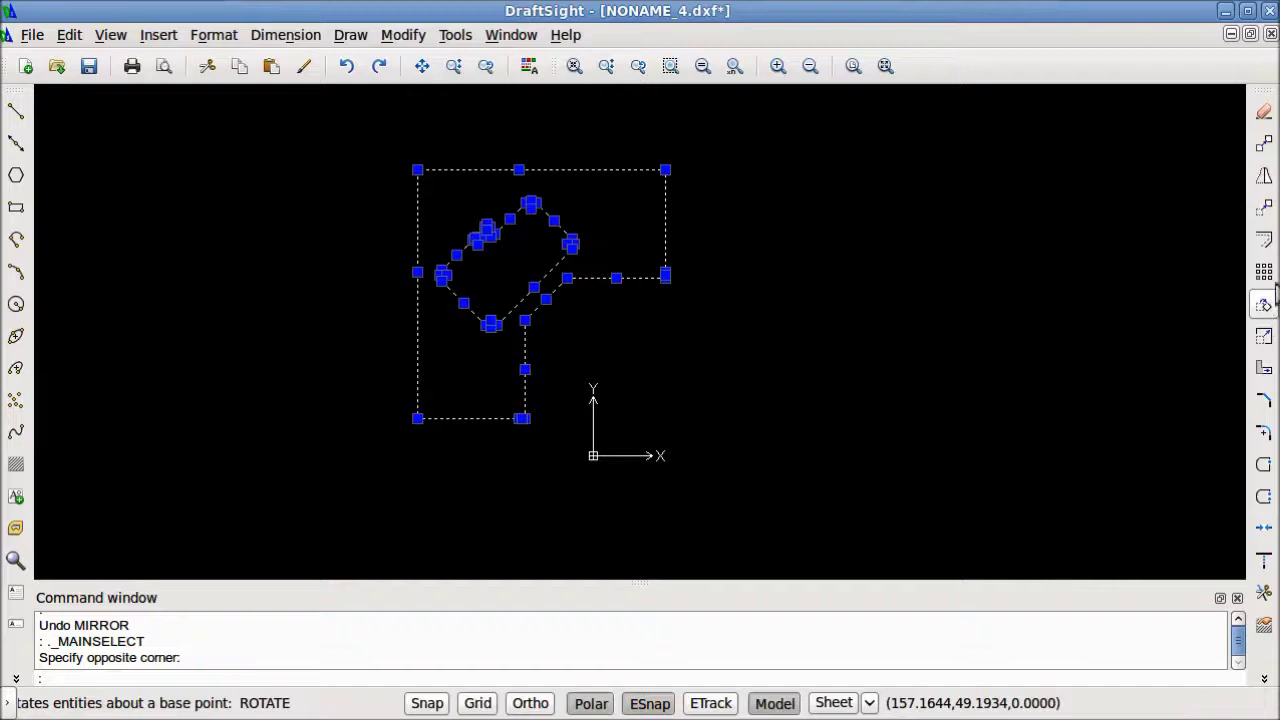
click(1264, 176)
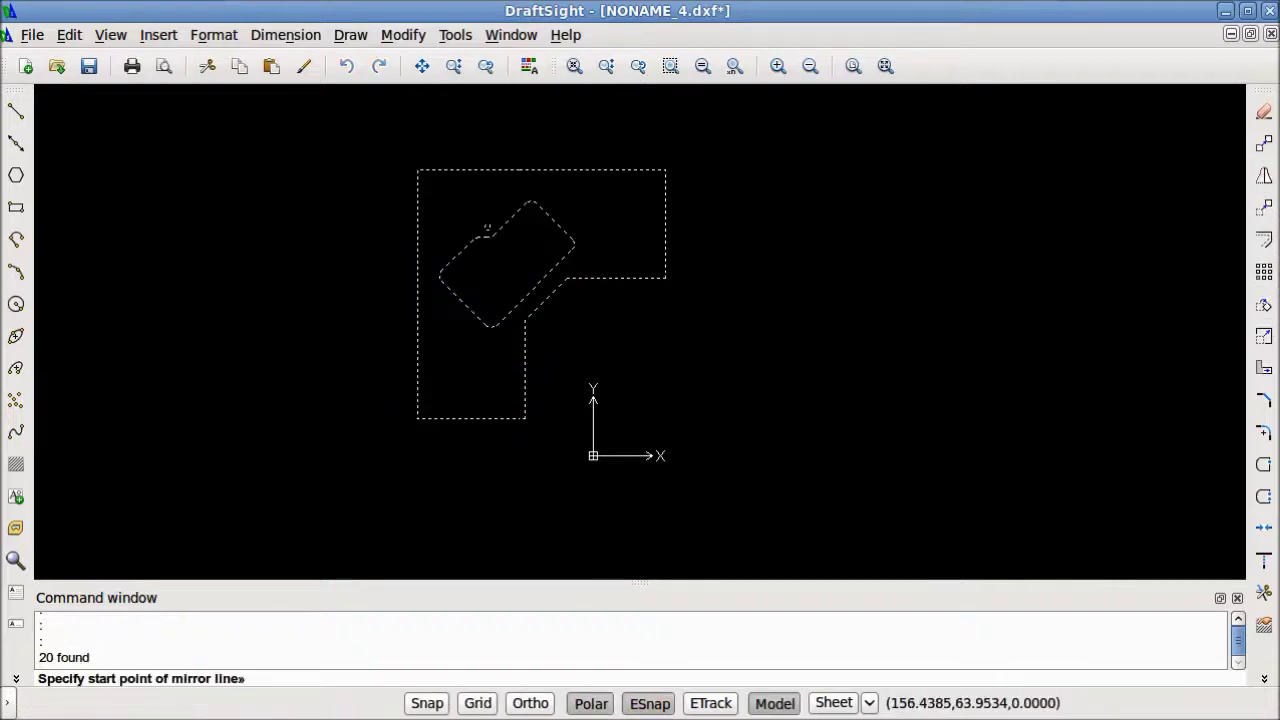
click(760, 447)
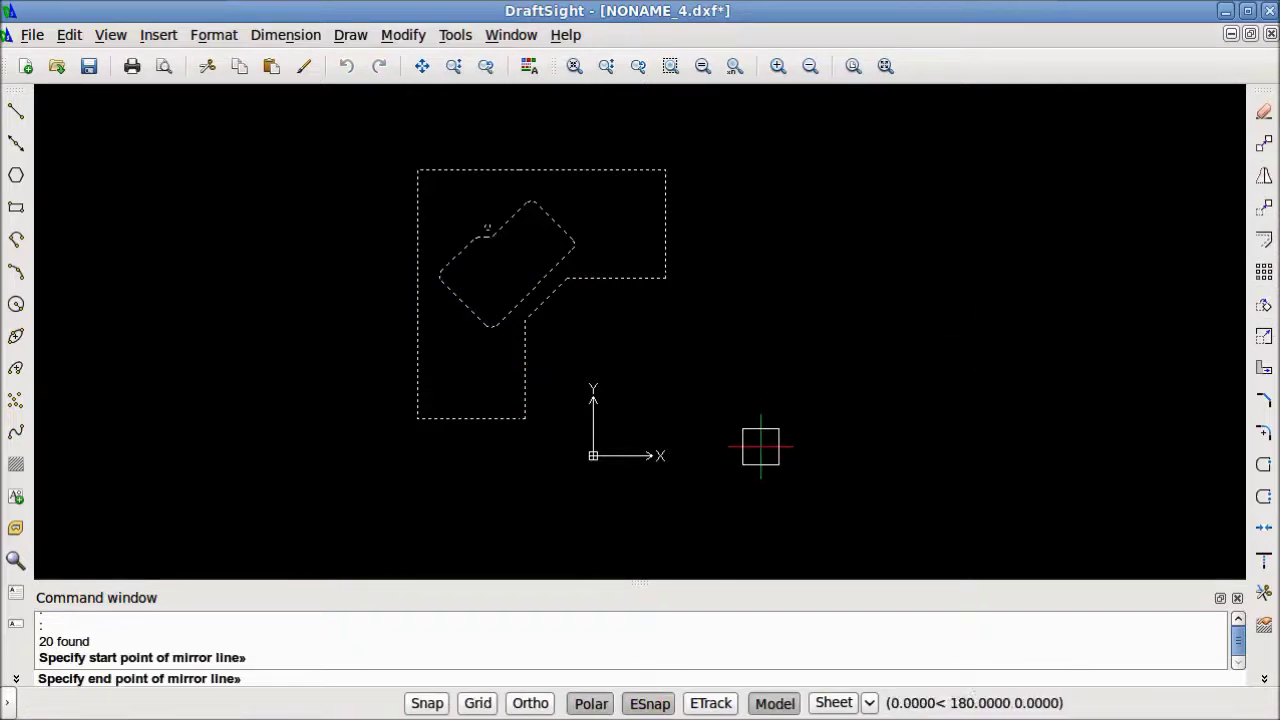
click(762, 123)
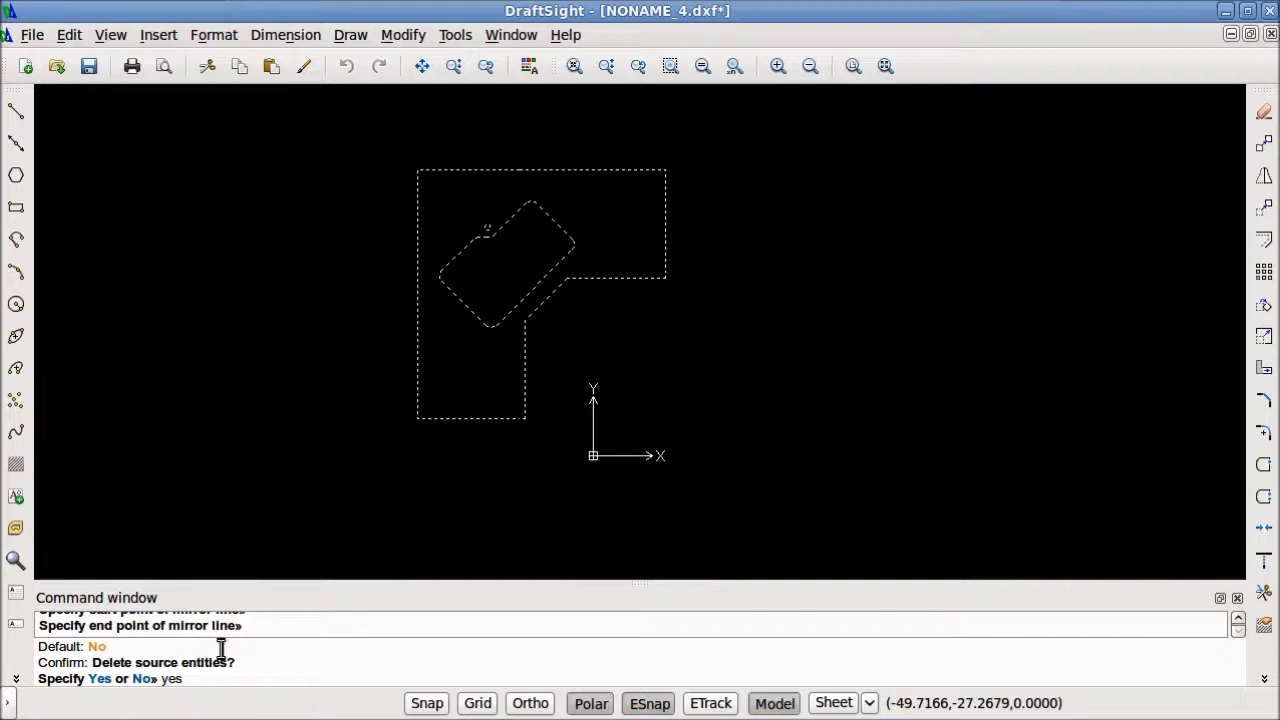
text(yes)
key(Return)
Step: Scale the mirrored countertop and its cut-outs by a factor of 25.4 about a point below the countertop's left leg
click(1135, 535)
key(Escape)
click(1136, 536)
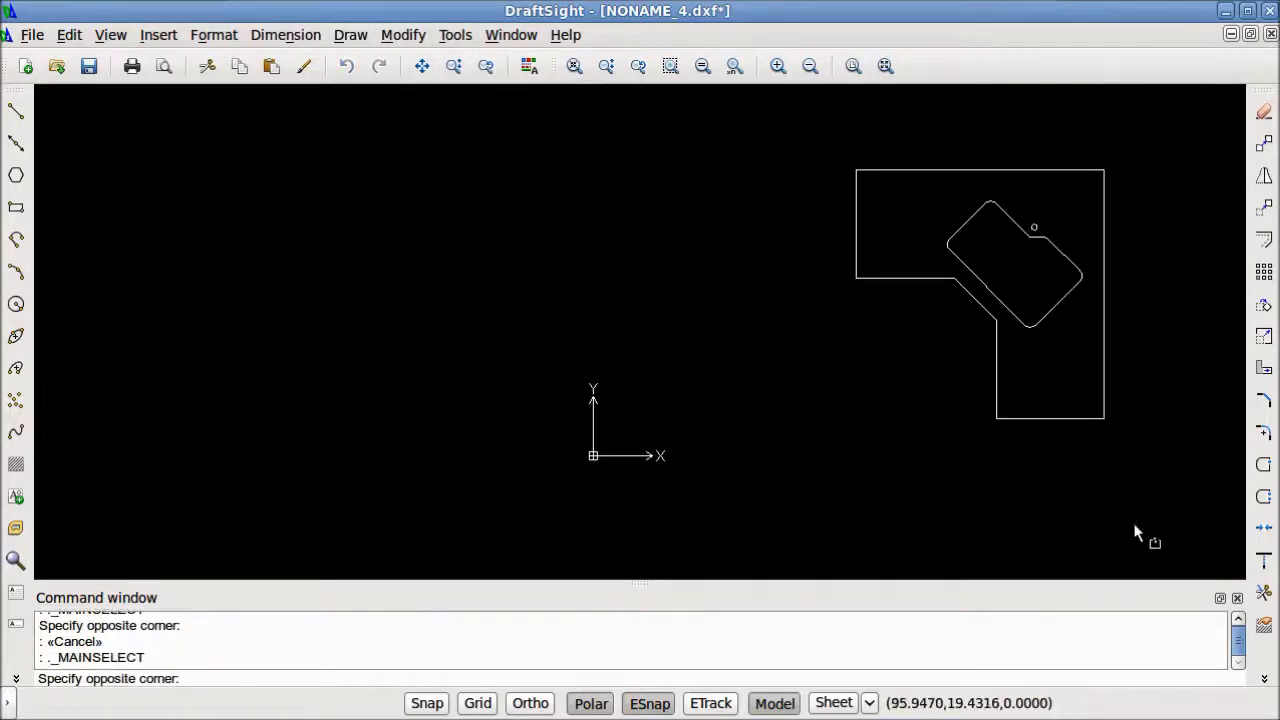
click(797, 137)
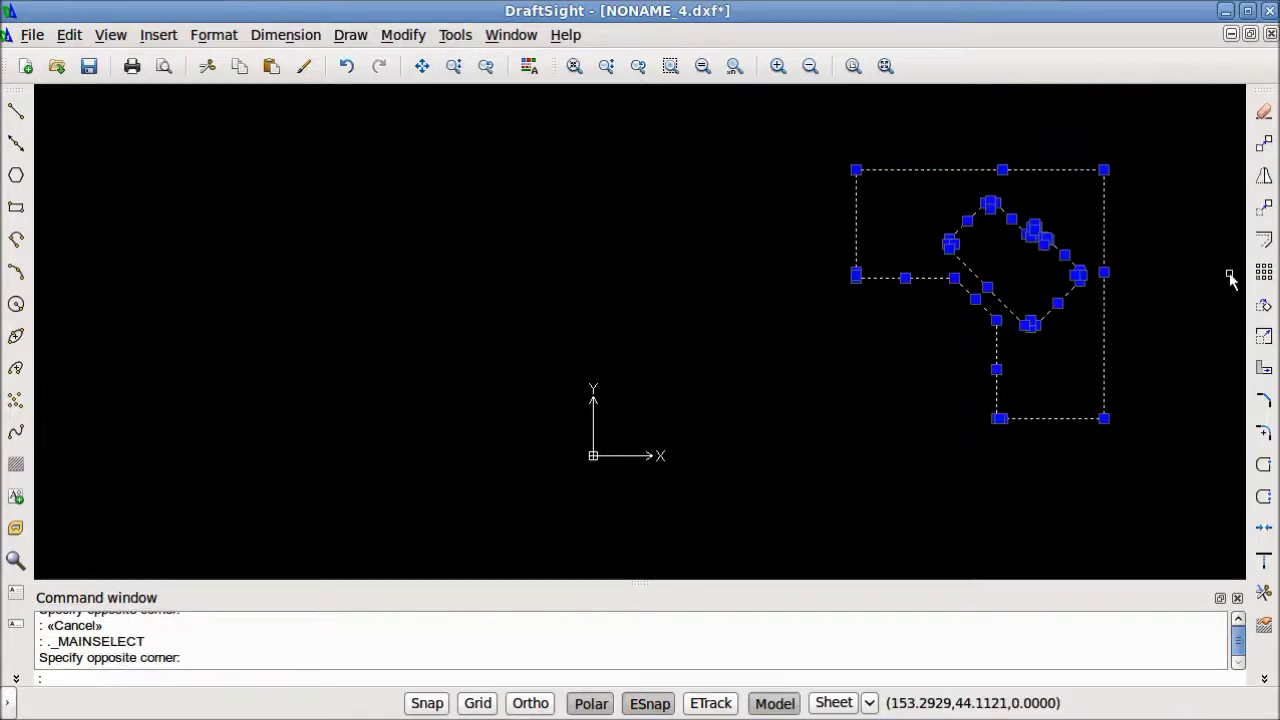
click(1262, 334)
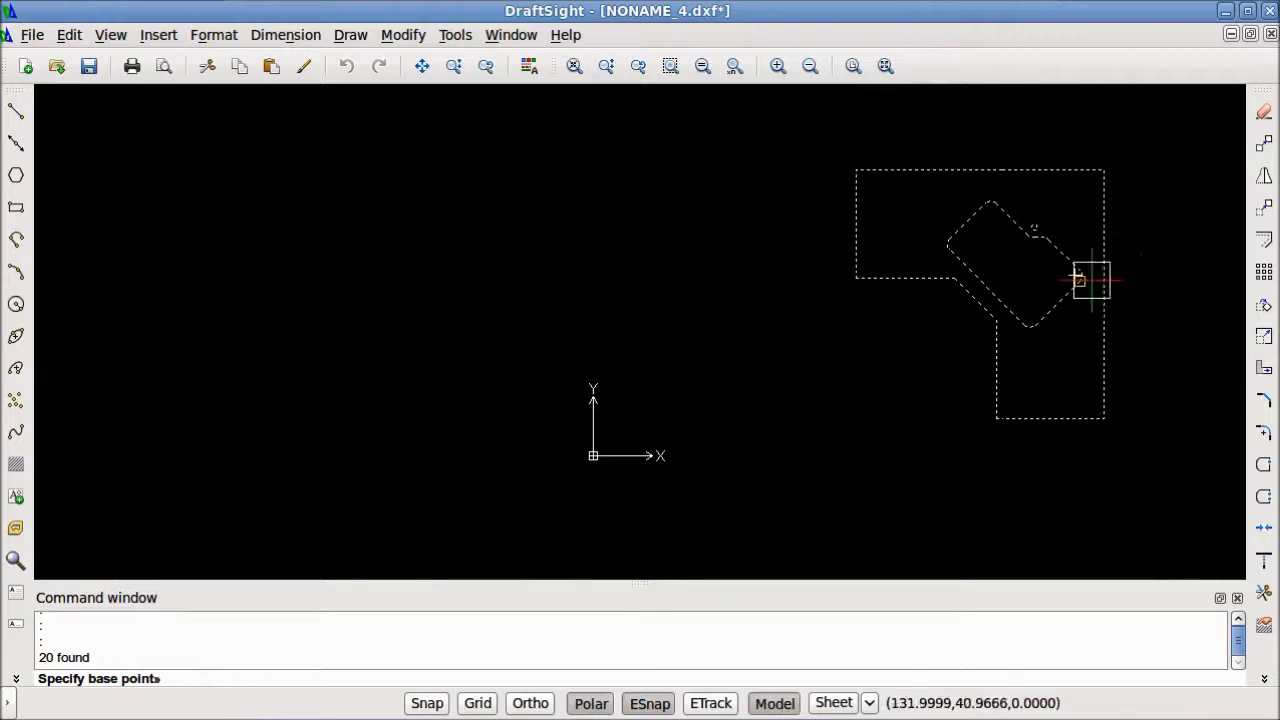
click(900, 363)
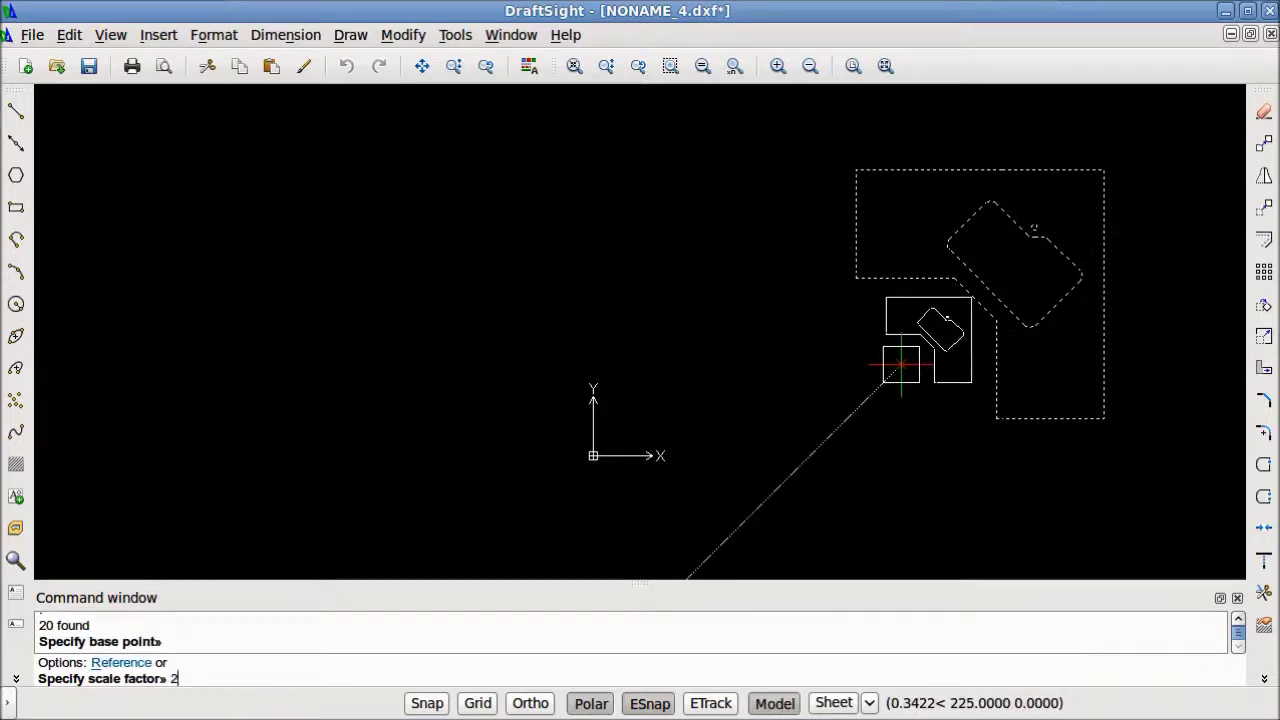
text(25.4)
key(Return)
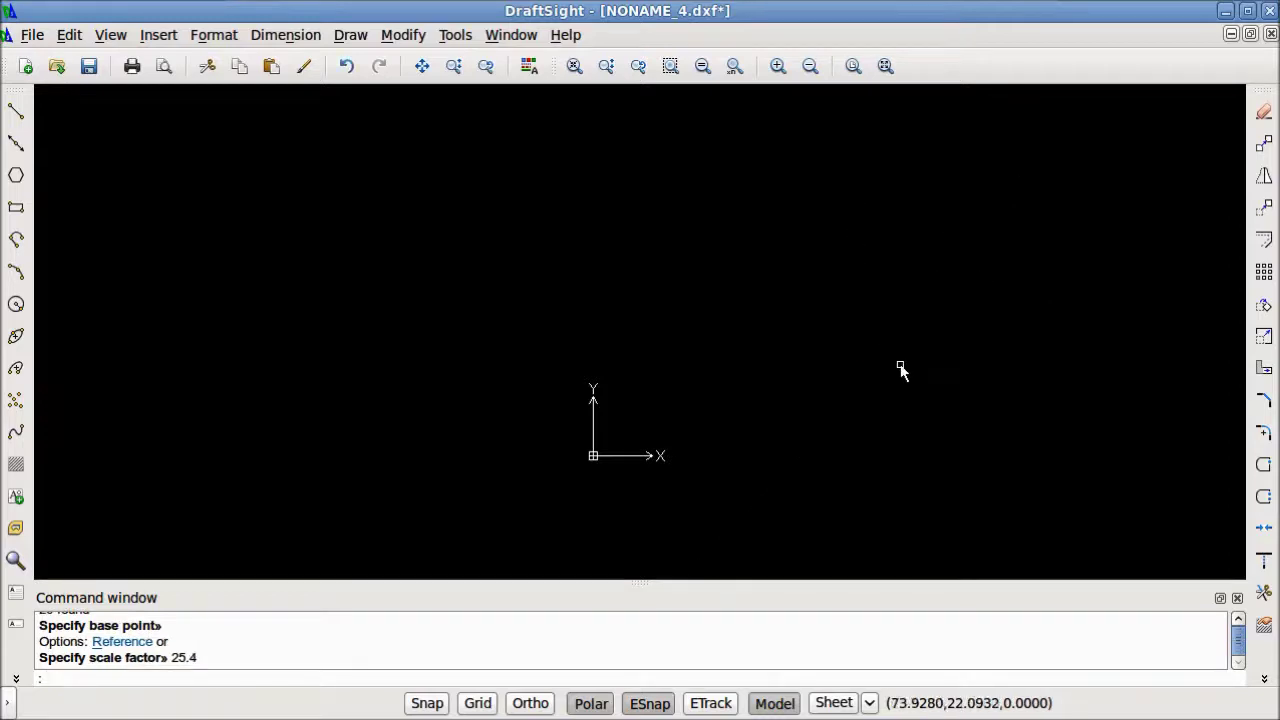
middle_click(900, 366)
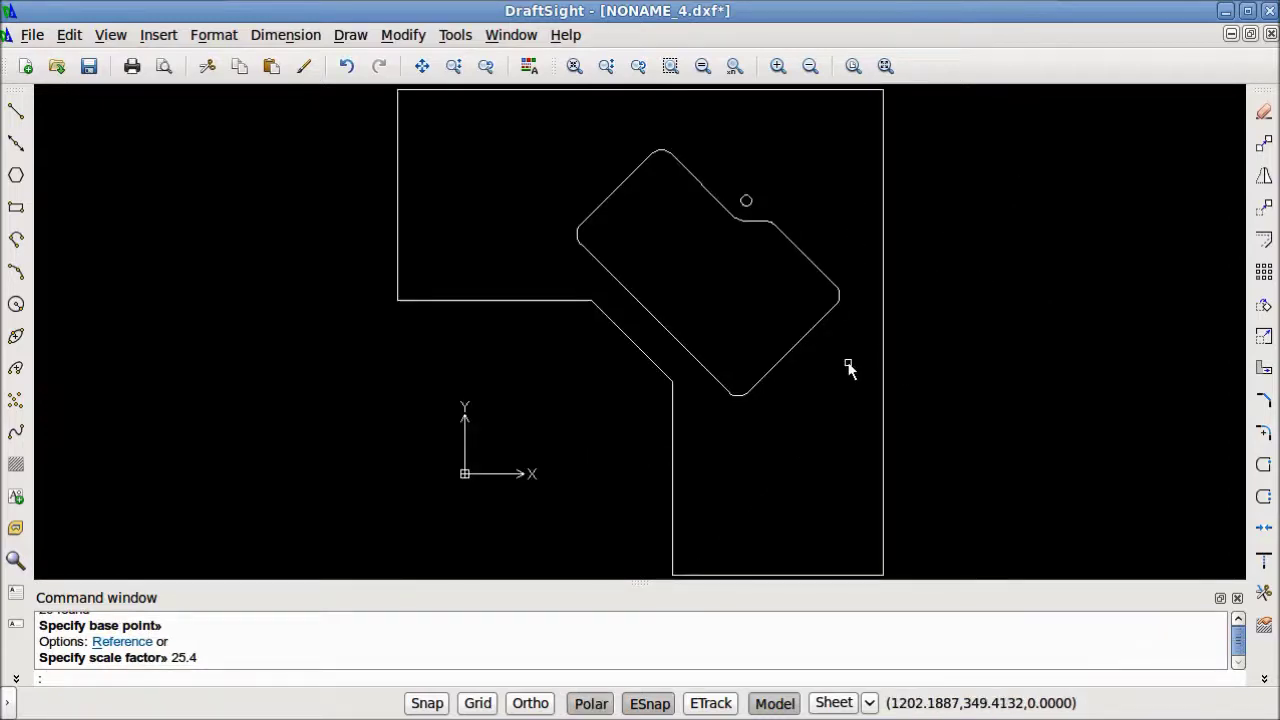
scroll(848, 370, down, 1)
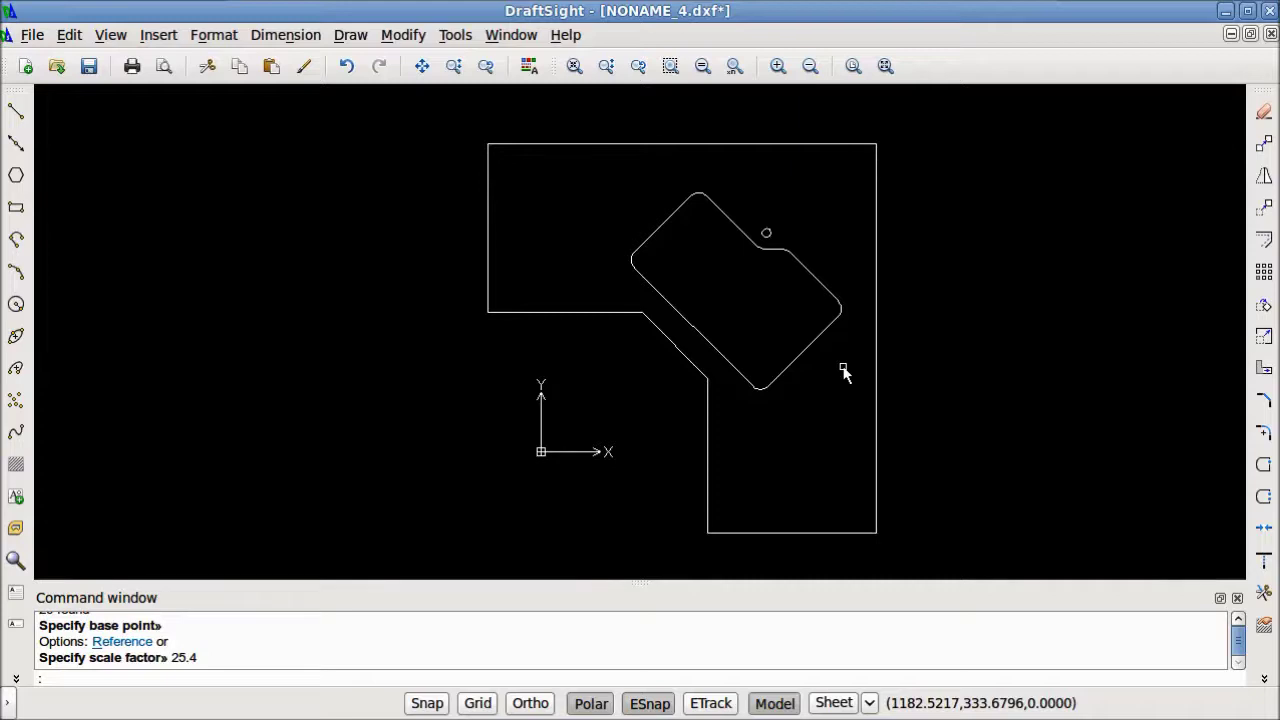
Step: Save the countertop drawing as corner.dxf and create a new drawing from the standard.dwt template
key(ctrl+s)
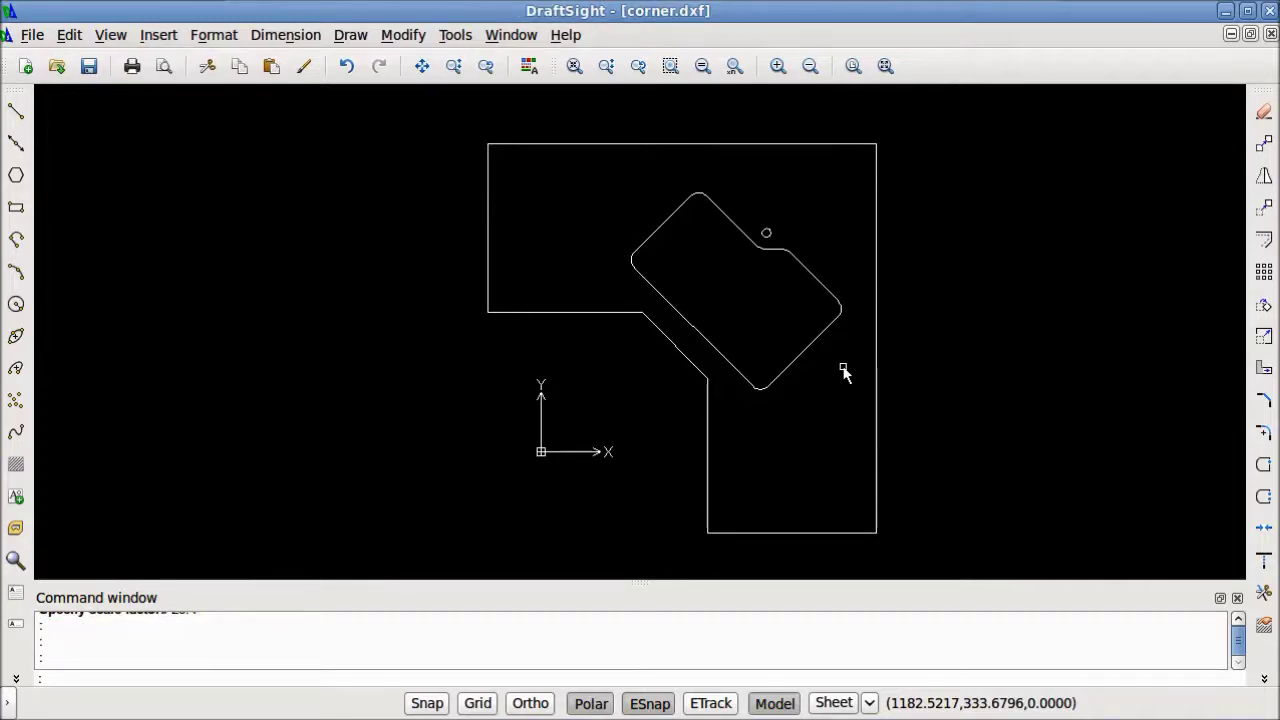
click(26, 66)
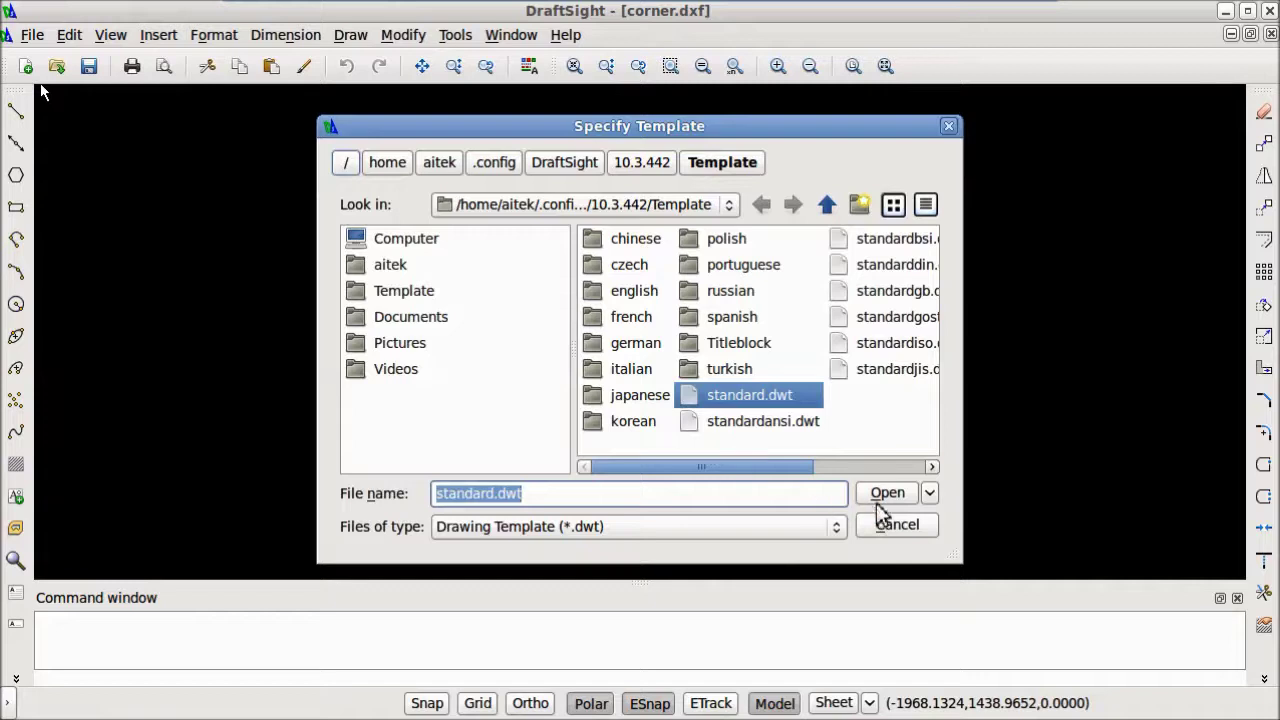
click(874, 500)
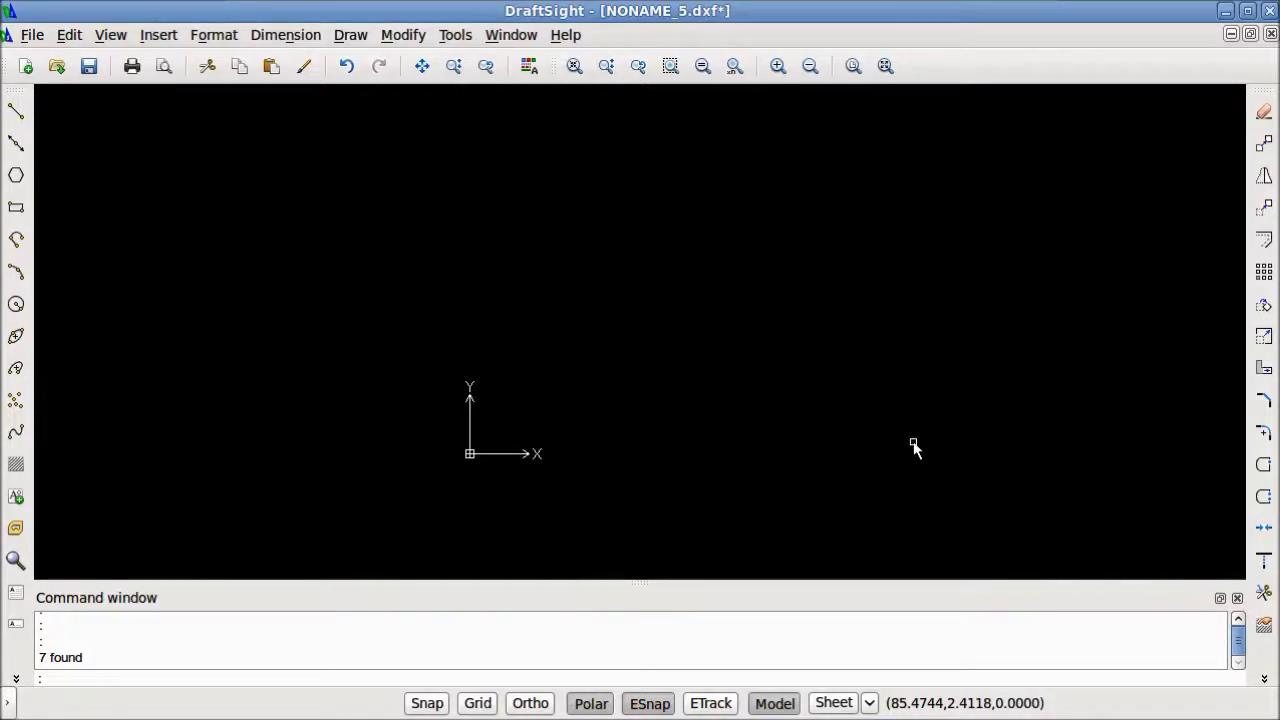
key(alt+Tab)
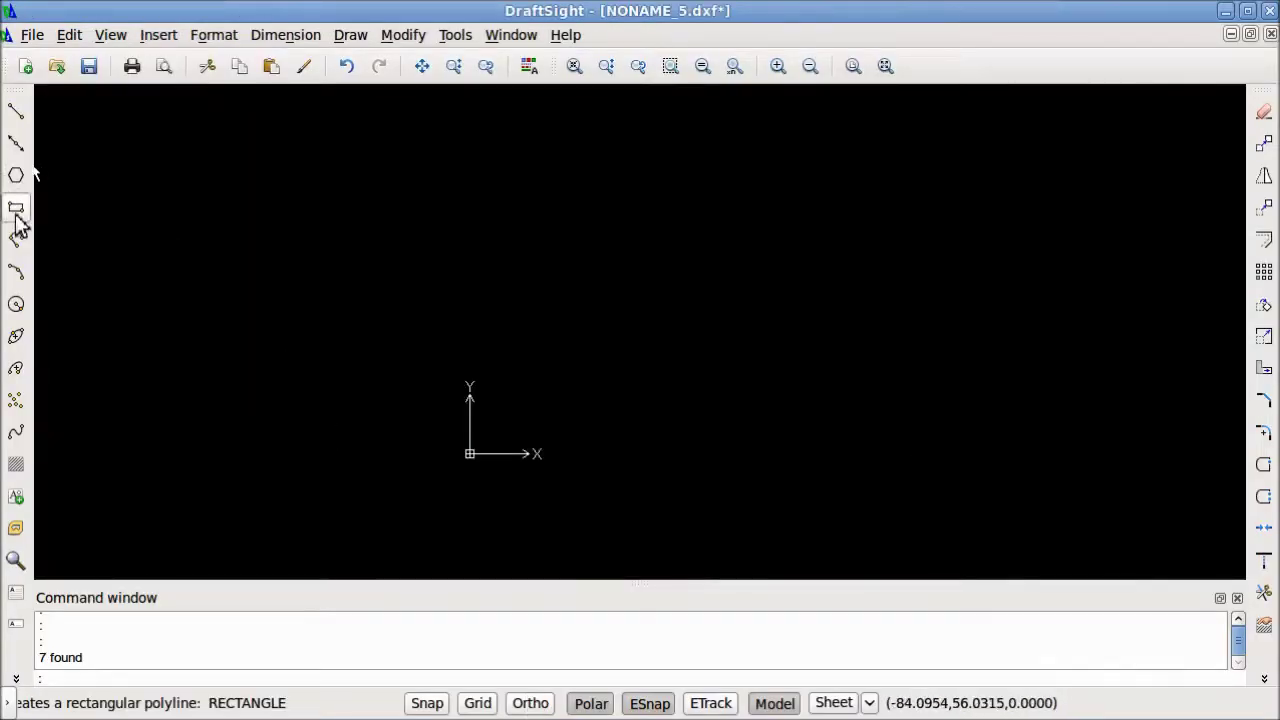
Step: Draw a rectangle 84 wide by 48 high in the empty drawing
click(16, 207)
click(478, 303)
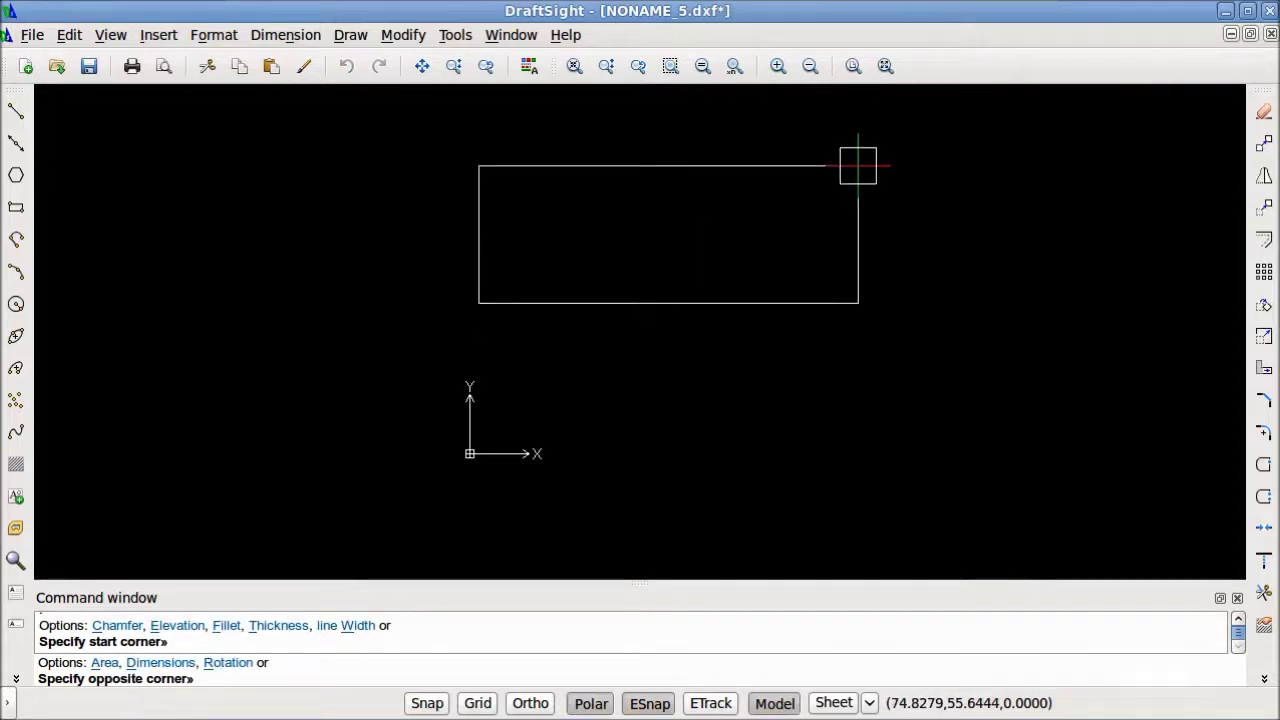
text(@84)
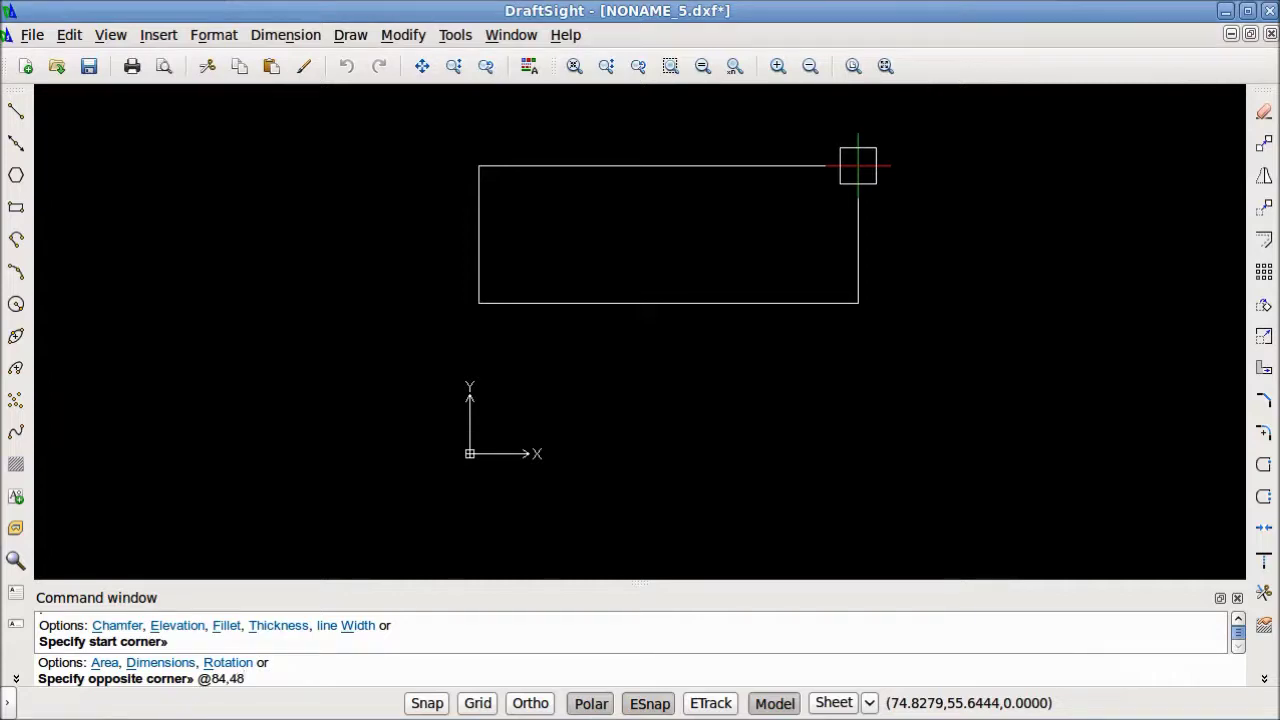
text(,48)
key(Return)
middle_click(877, 173)
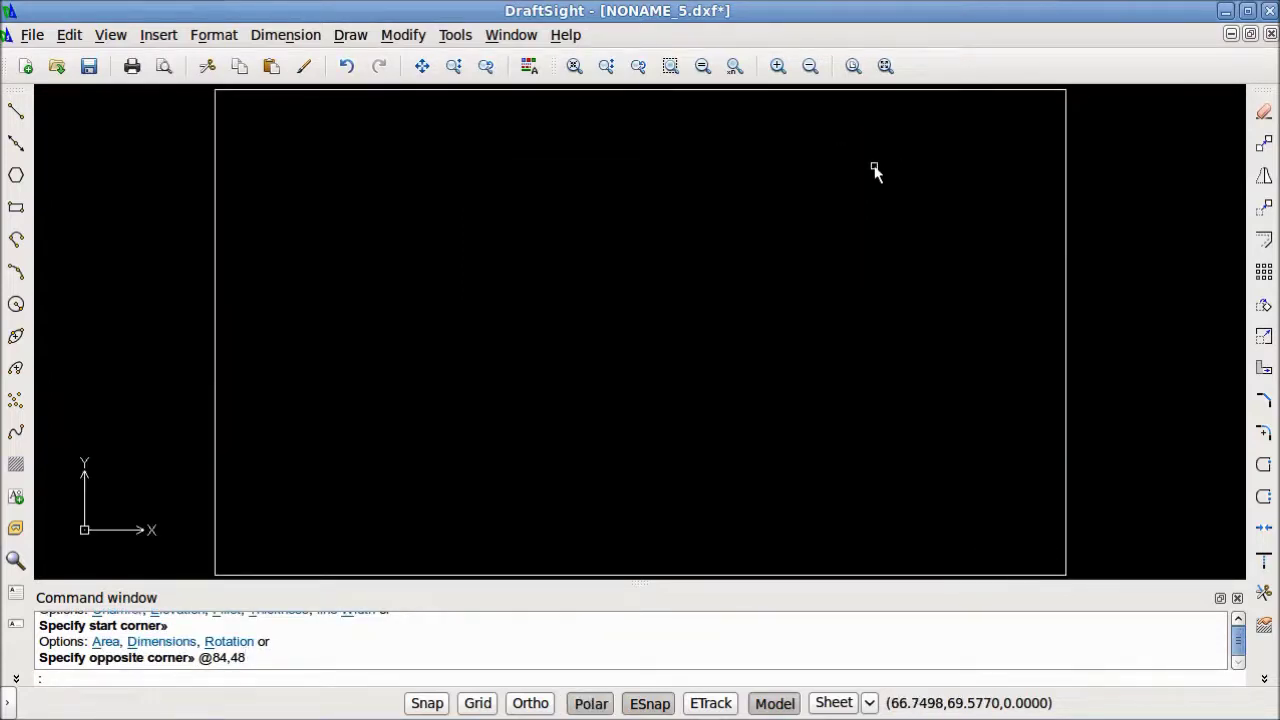
scroll(876, 173, down, 2)
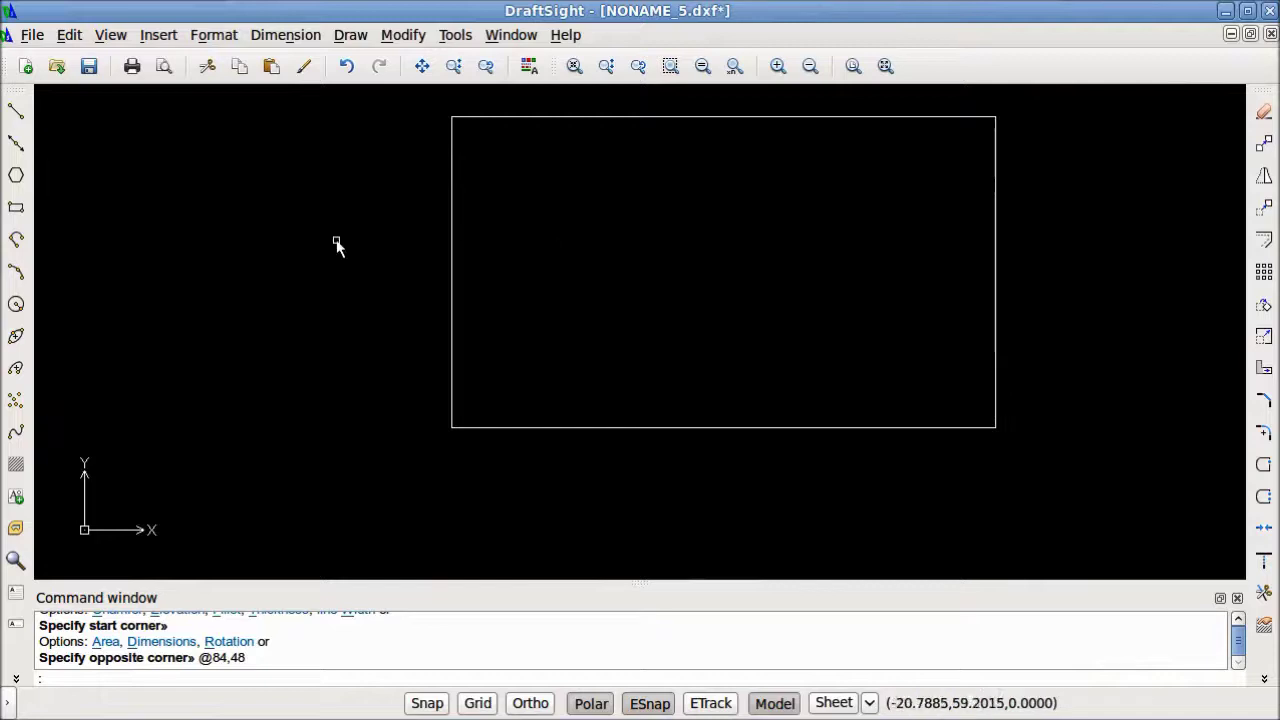
Step: Draw a second rectangle 84 wide by 38 high from the lower-left corner of the first one
click(16, 207)
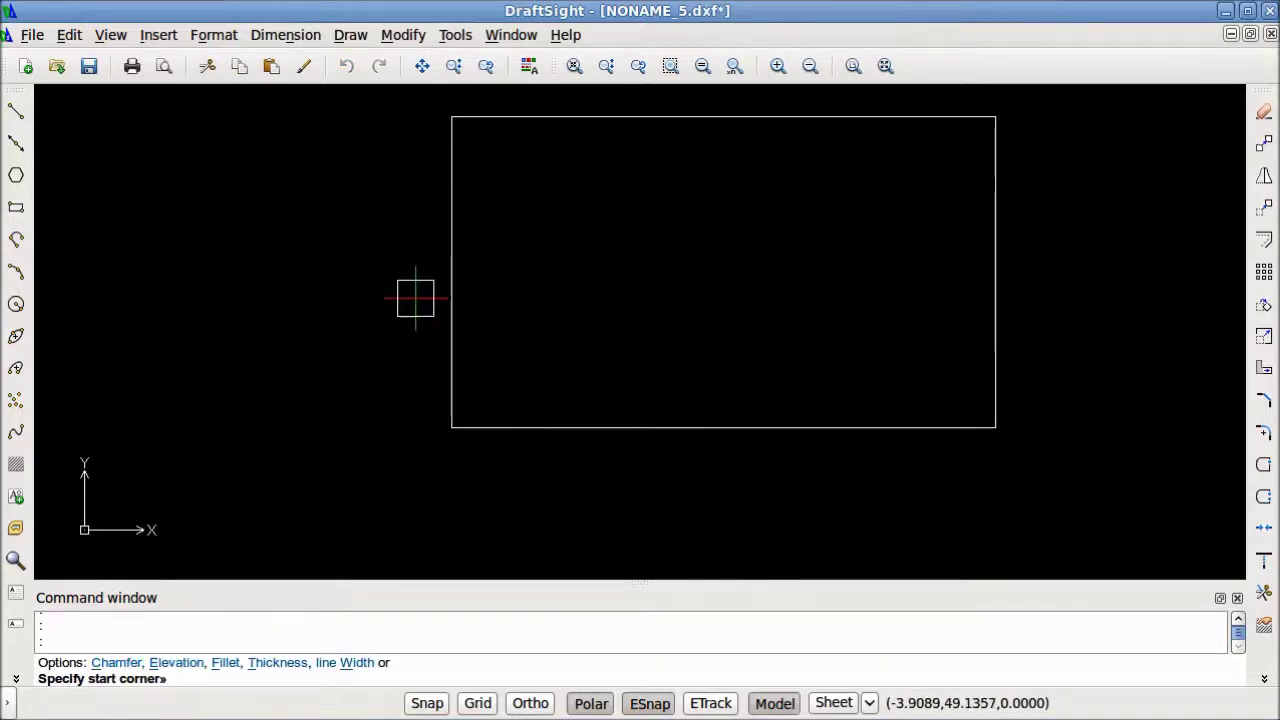
click(454, 426)
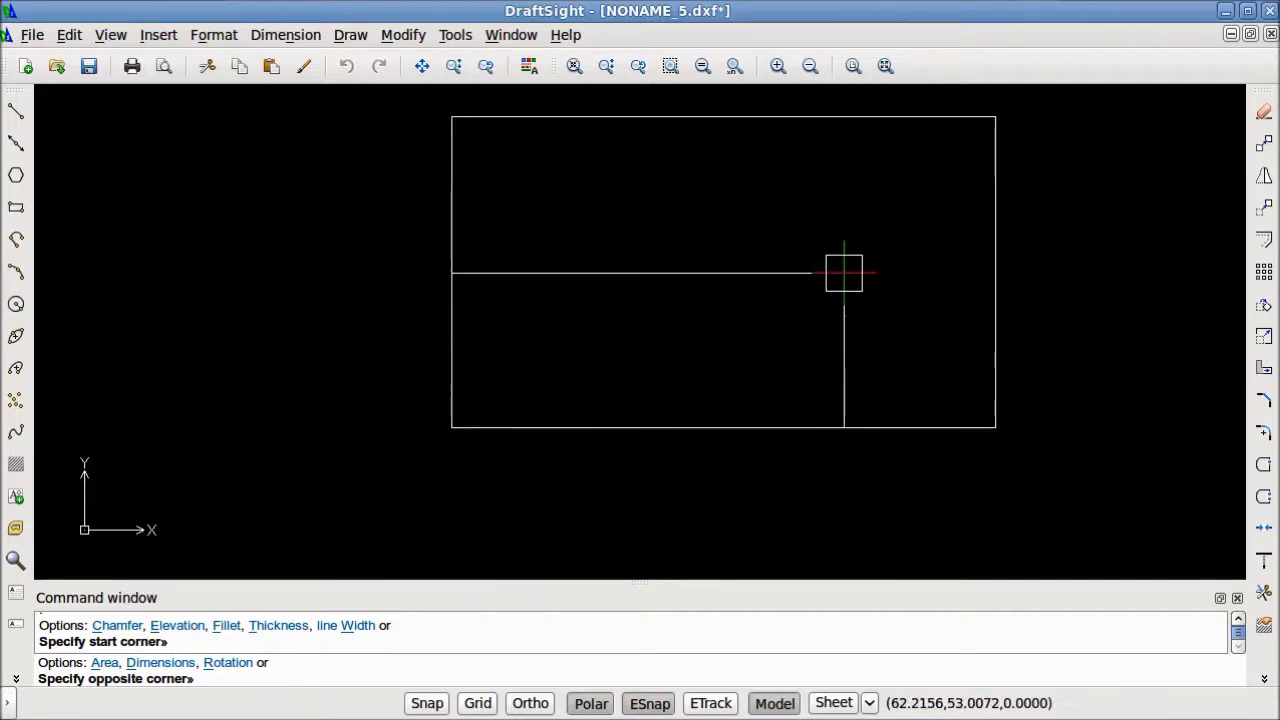
key(F8)
text(@)
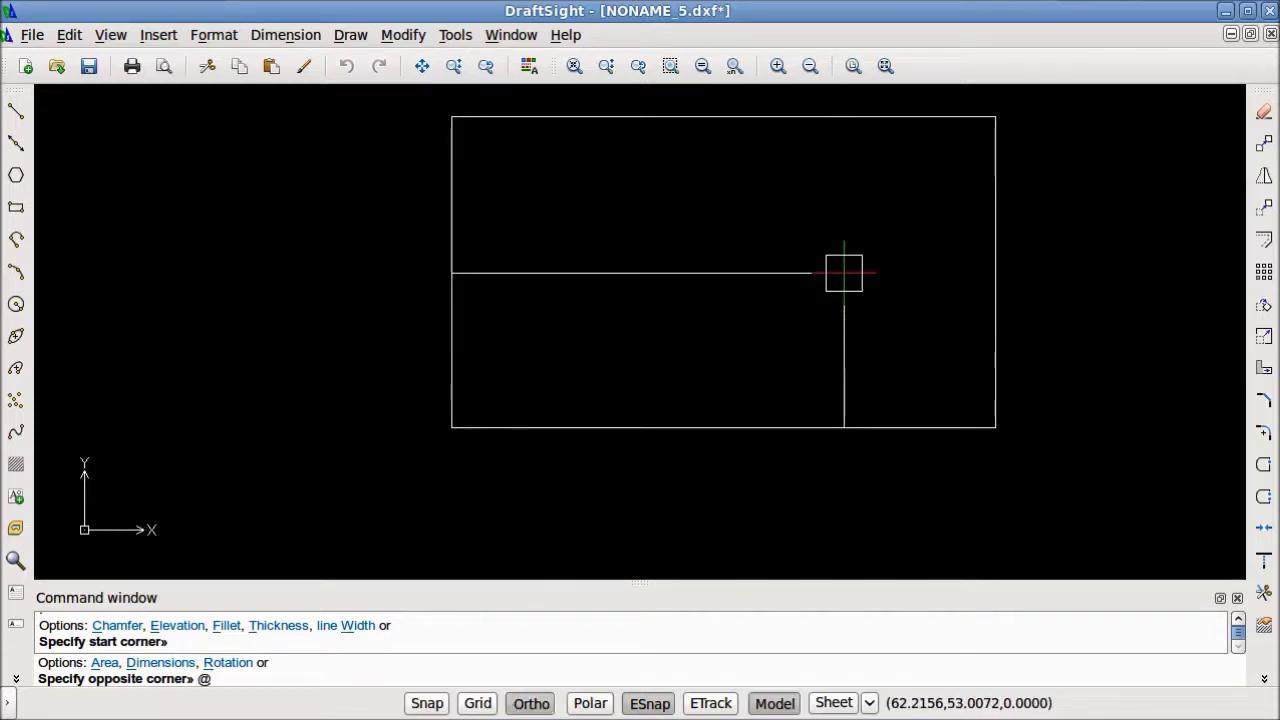
key(F10)
text(84,3)
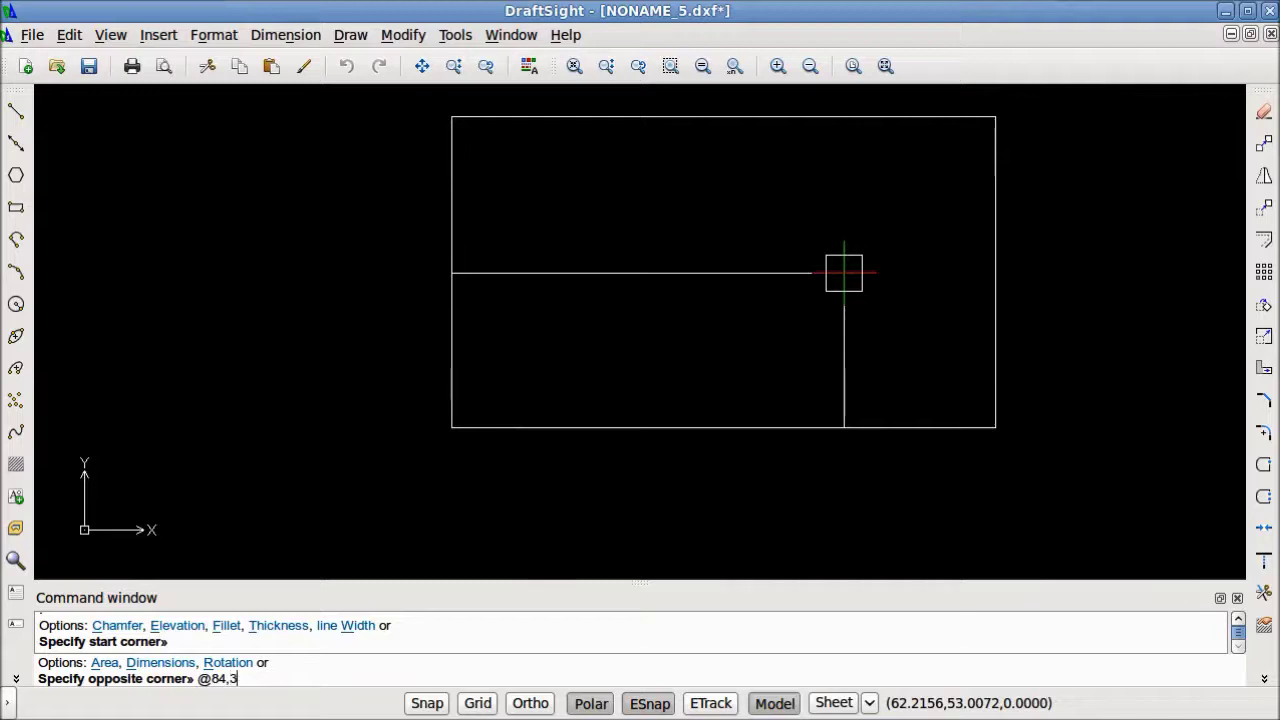
text(8)
key(Return)
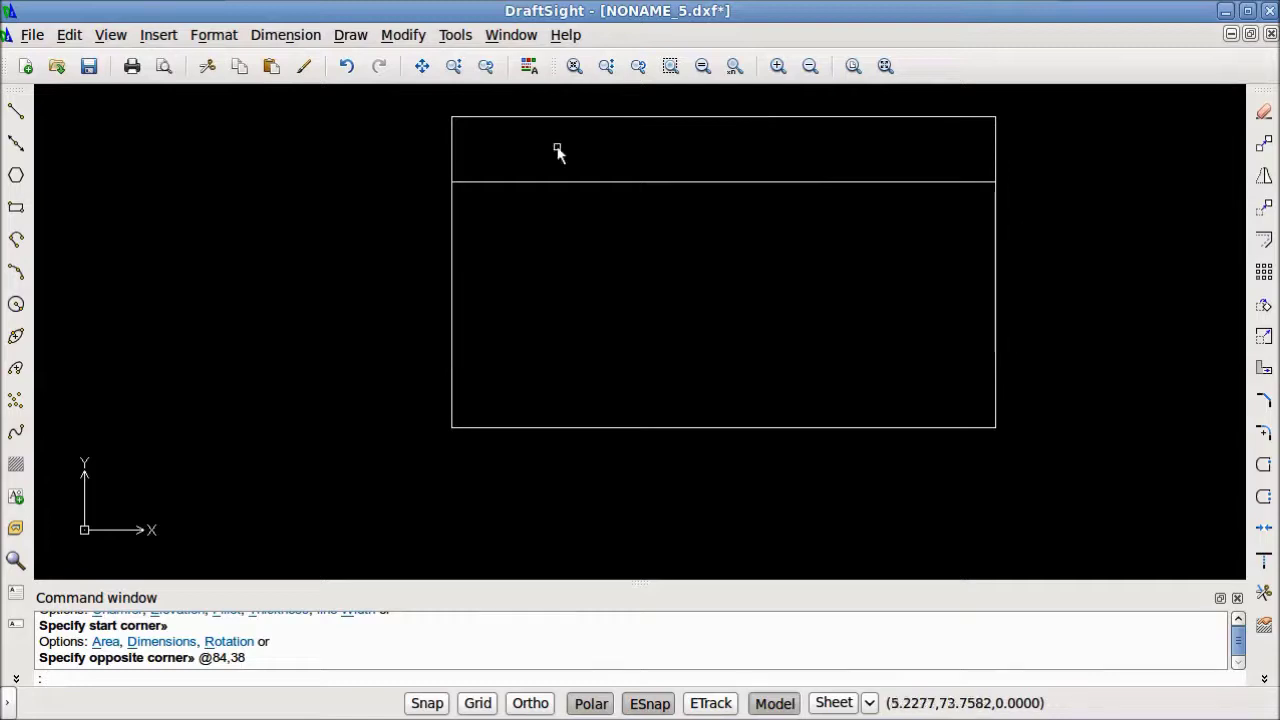
Step: Draw a 3-point arc between the 38-high rectangle's upper corners, passing through the middle of the 48-high rectangle's top edge
click(362, 36)
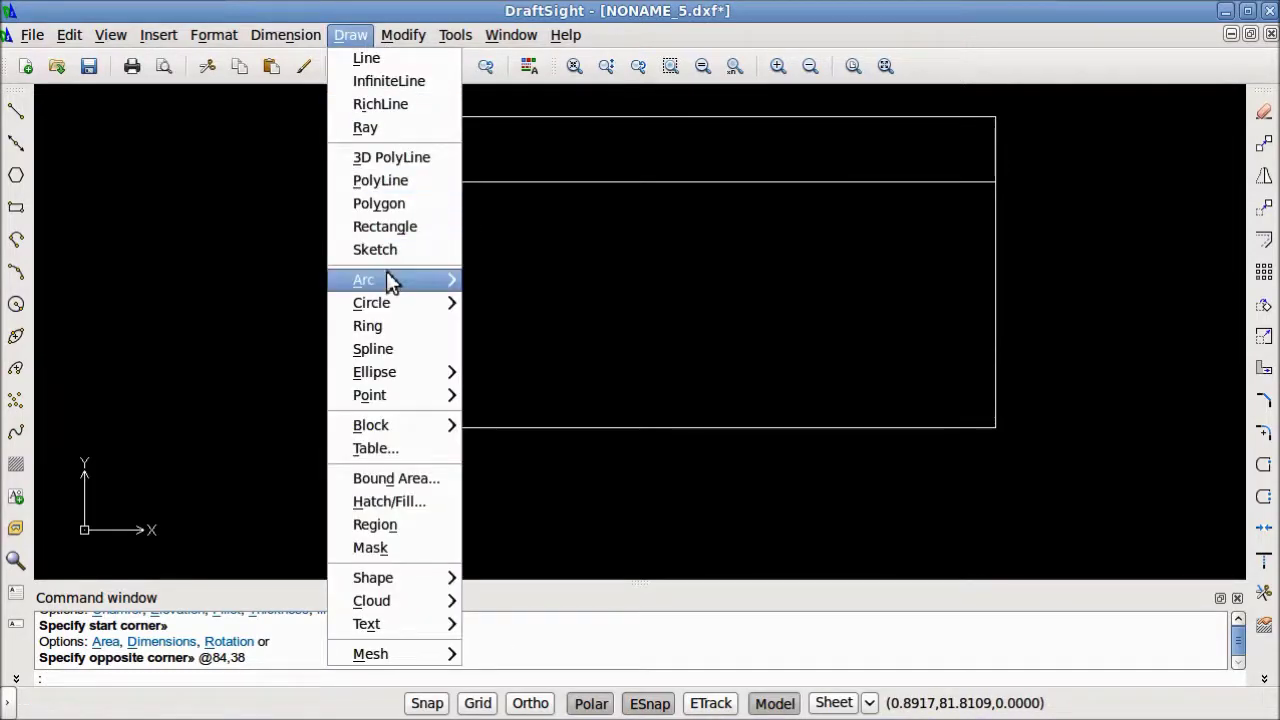
click(432, 283)
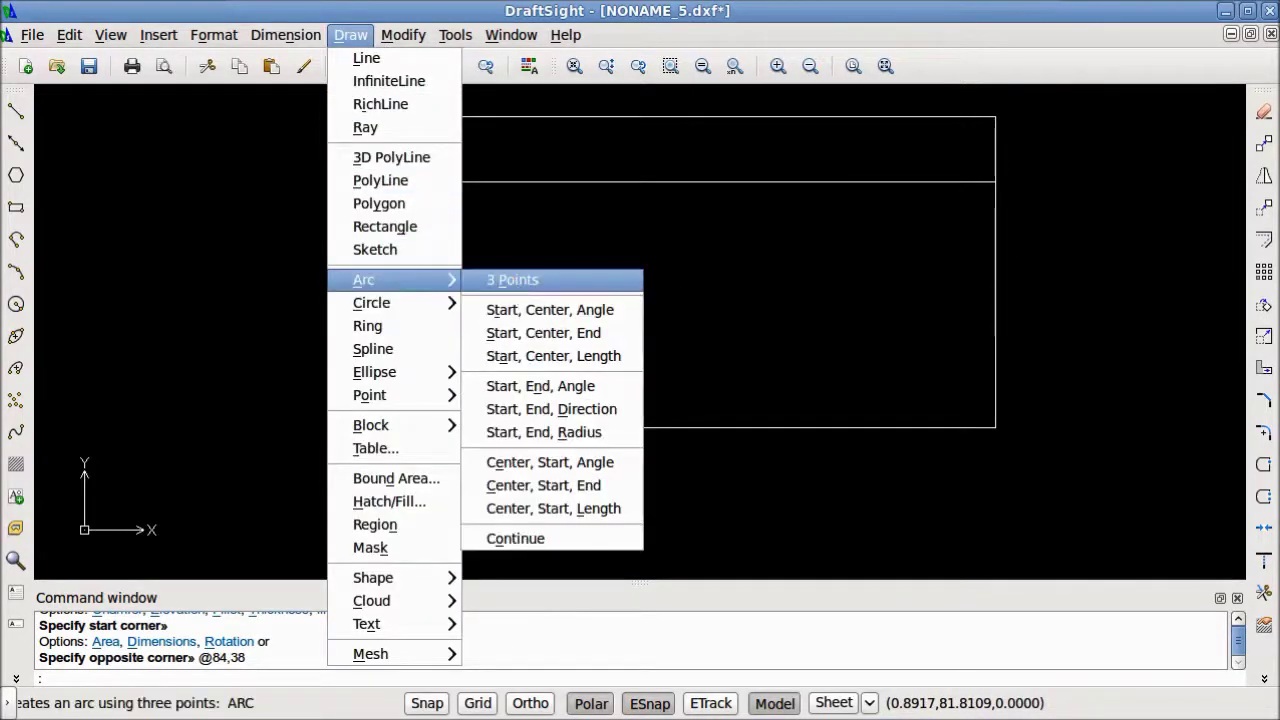
click(506, 279)
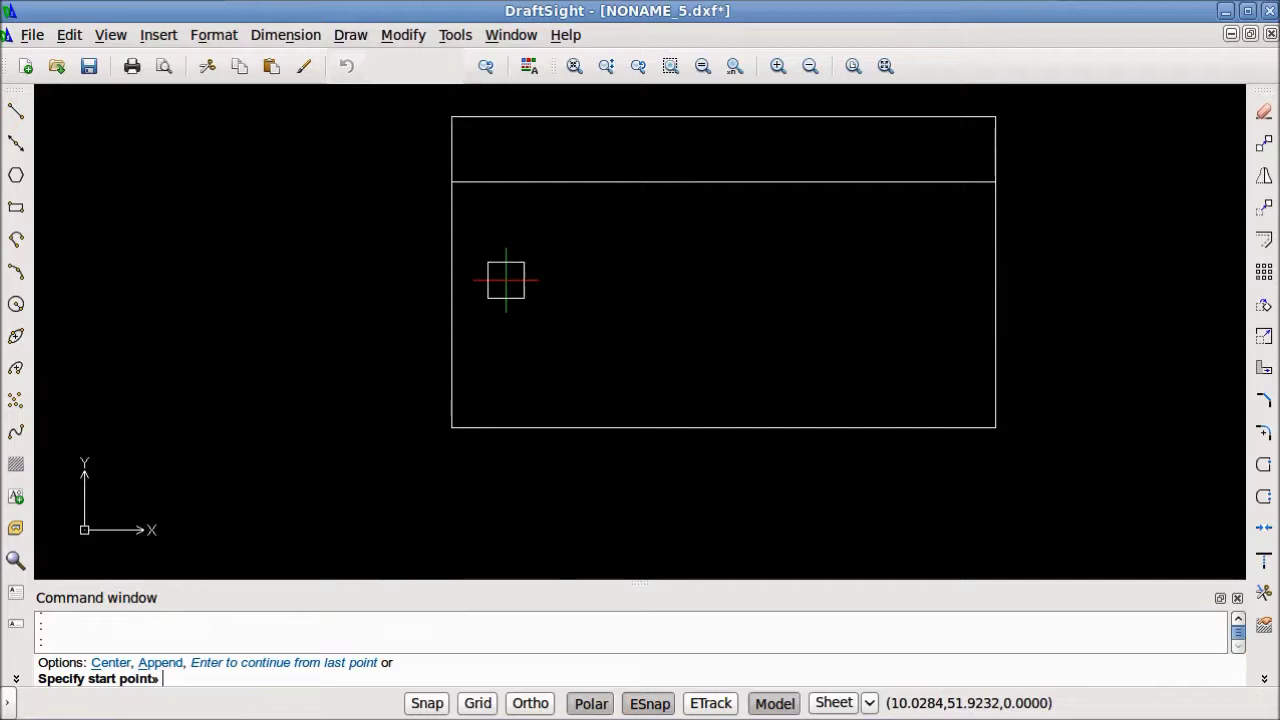
click(995, 182)
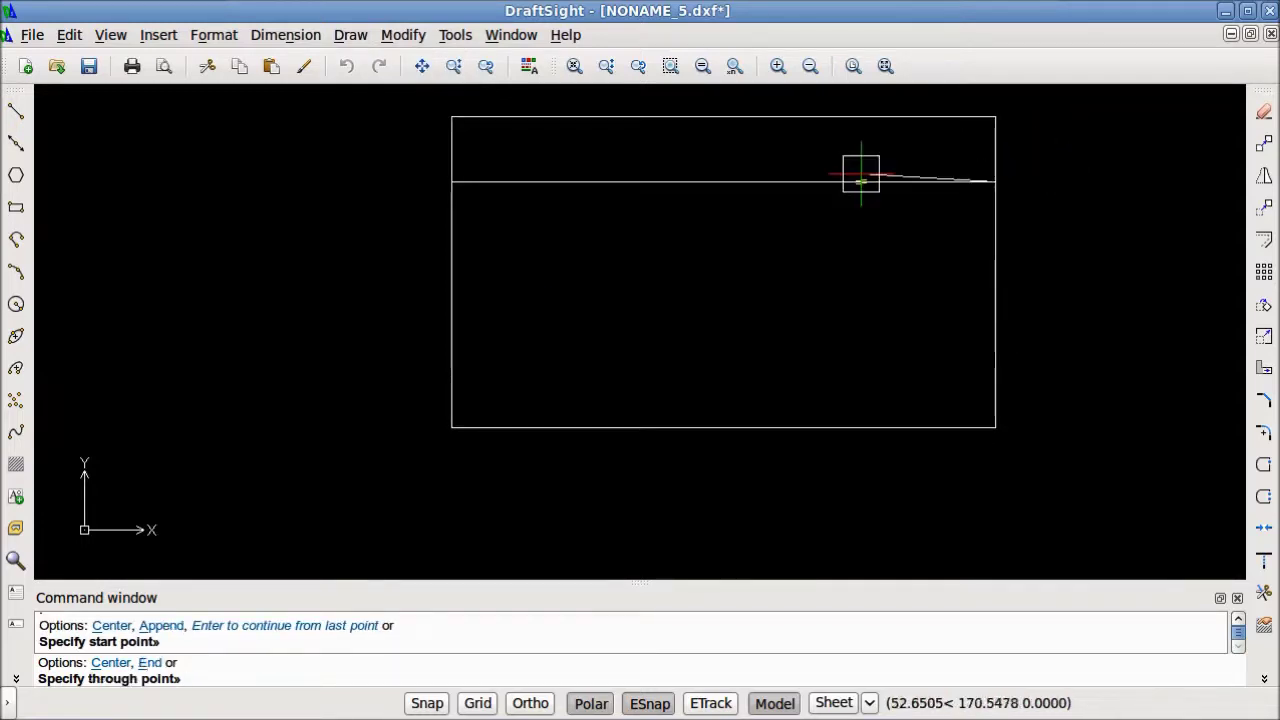
click(729, 117)
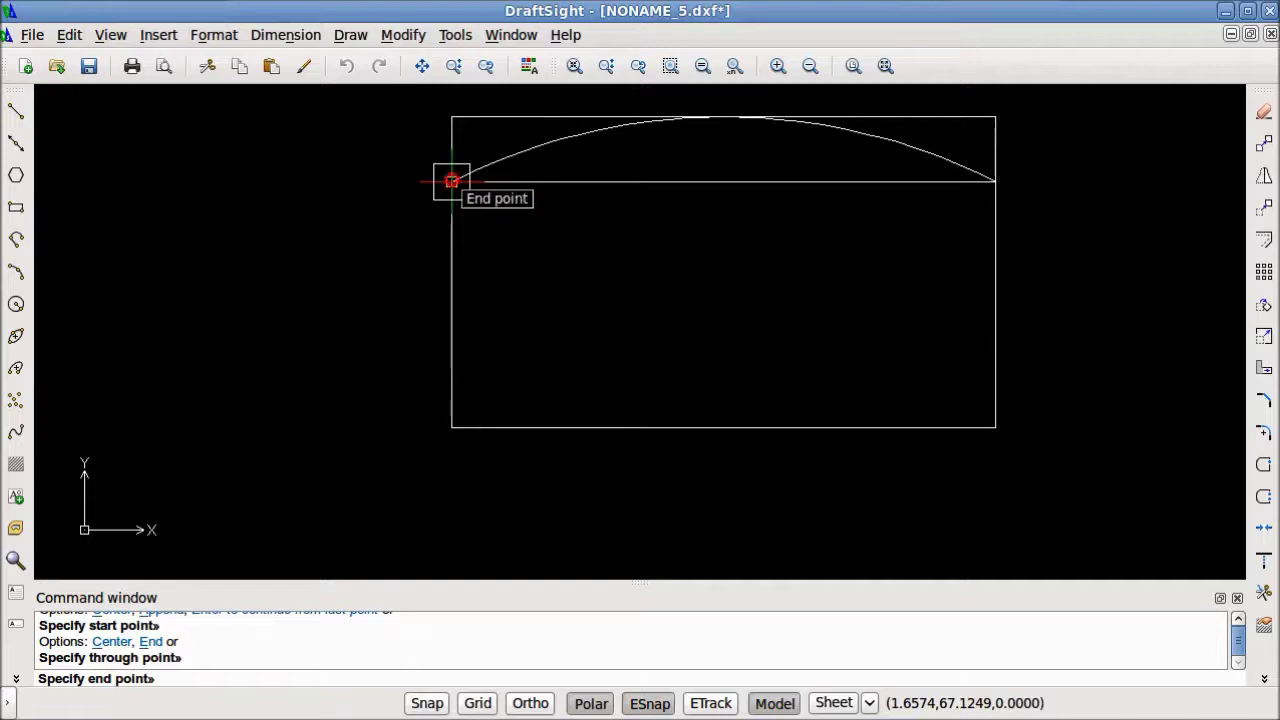
click(451, 181)
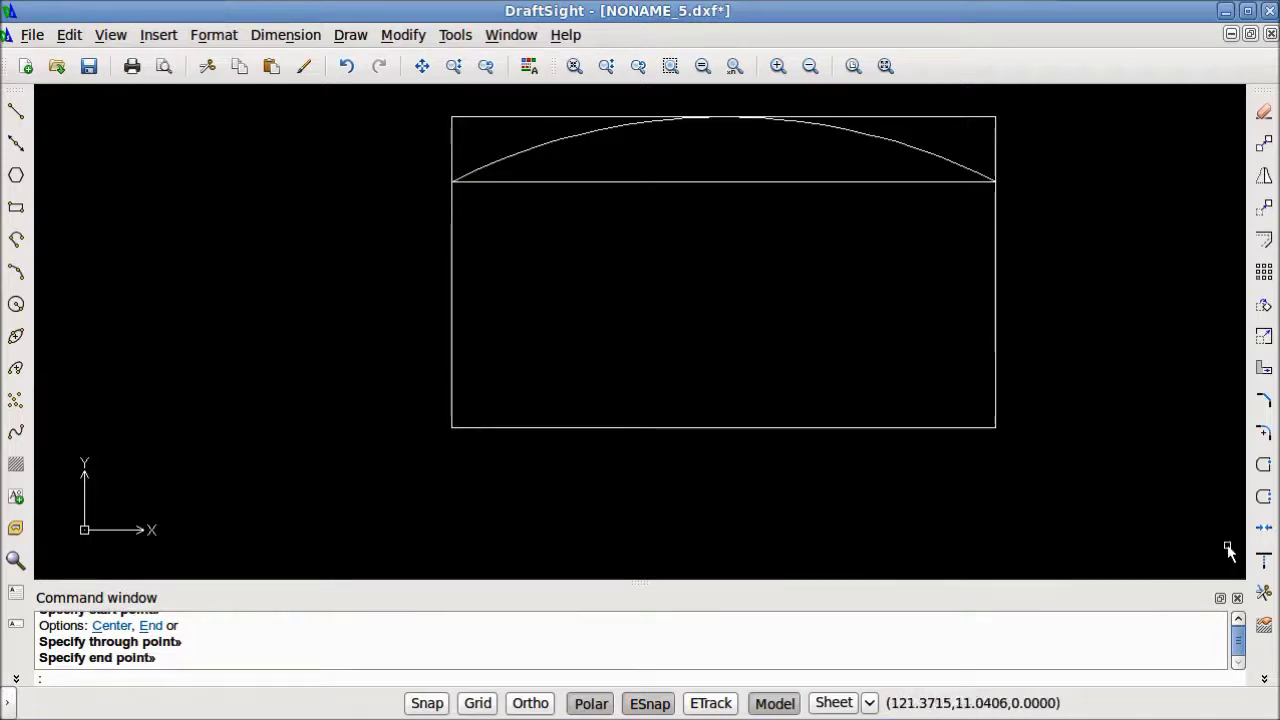
Step: Trim away the 48-high rectangle's edges outside the arc and the 38-high rectangle's top edge beneath it
click(1262, 593)
click(1034, 442)
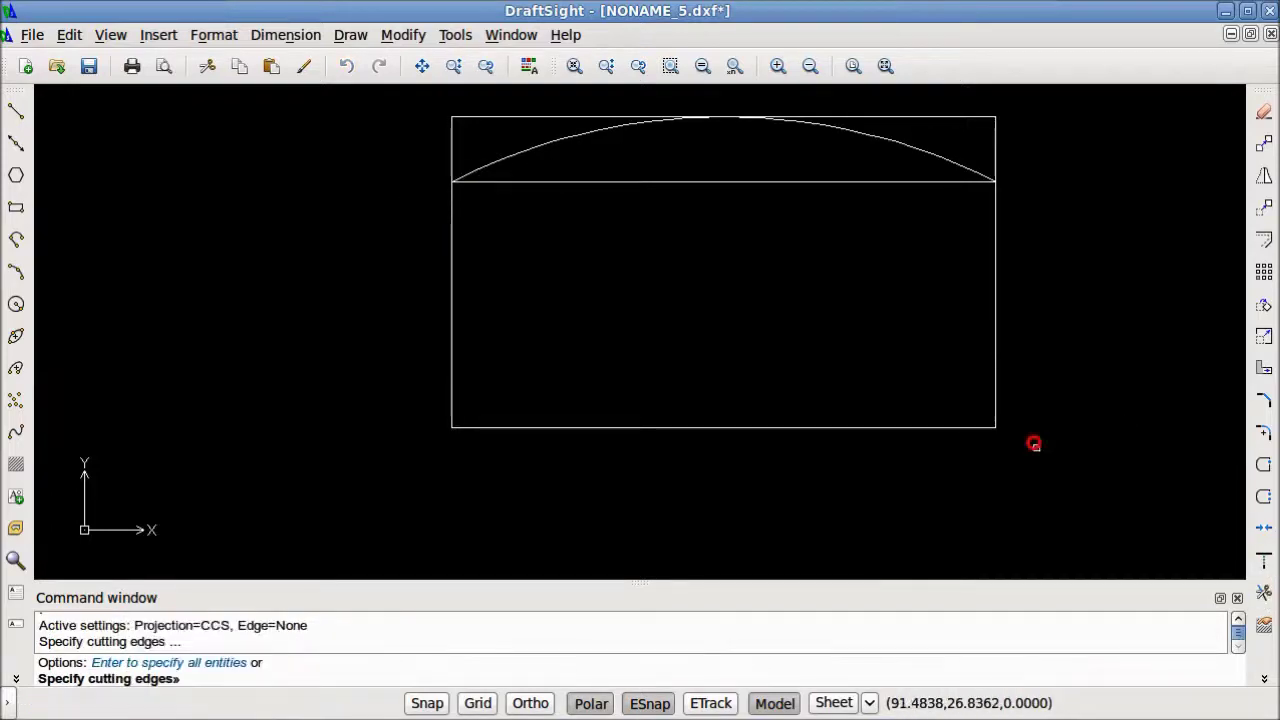
click(376, 101)
key(Return)
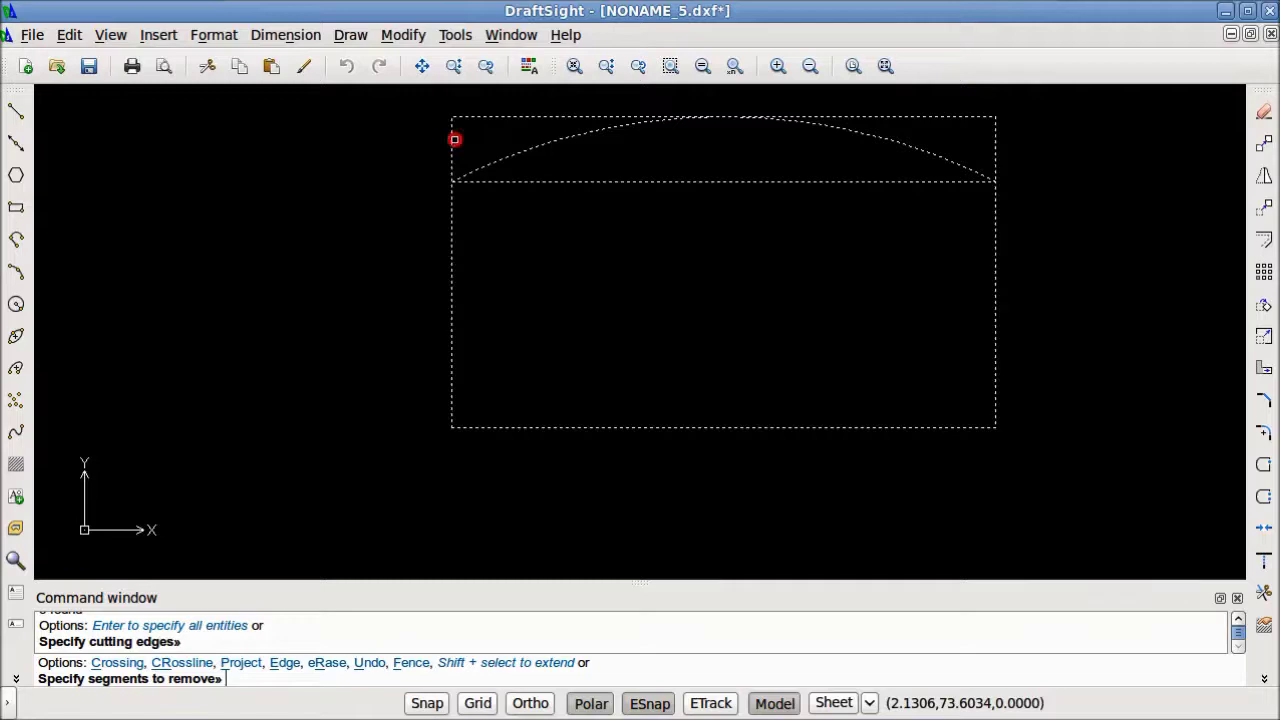
click(455, 139)
click(543, 116)
click(930, 116)
click(993, 141)
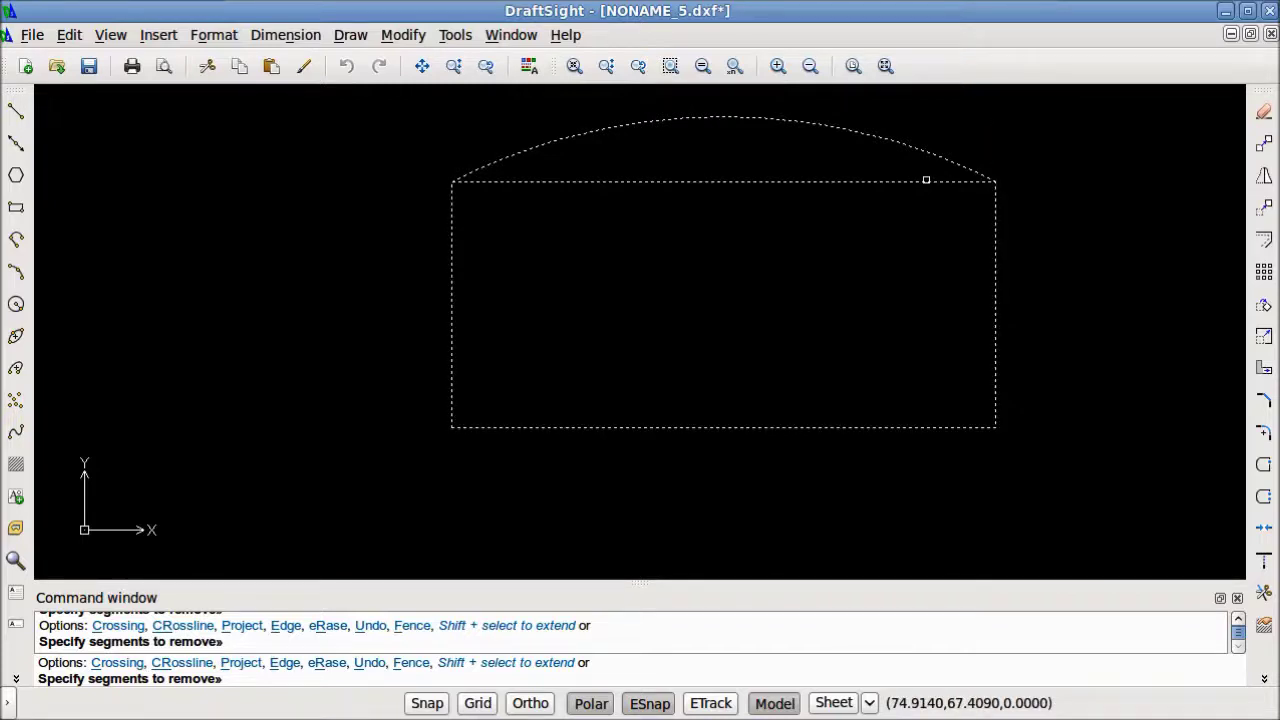
click(926, 180)
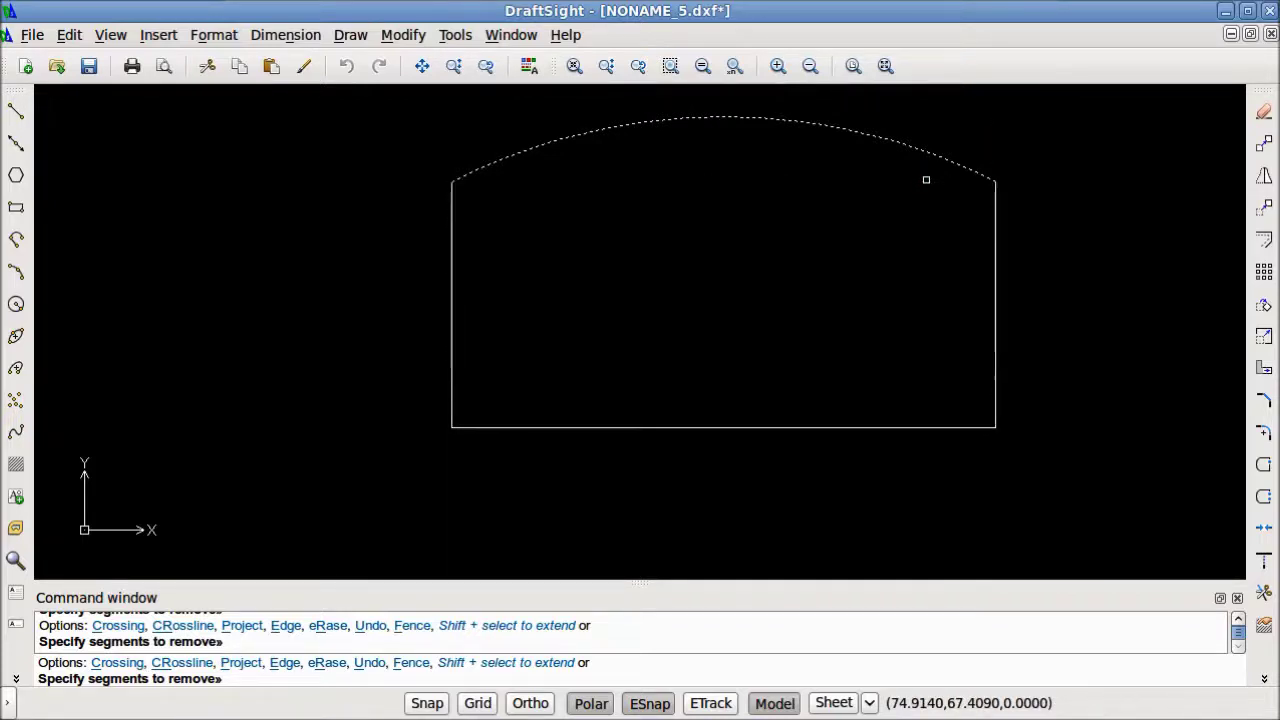
key(Escape)
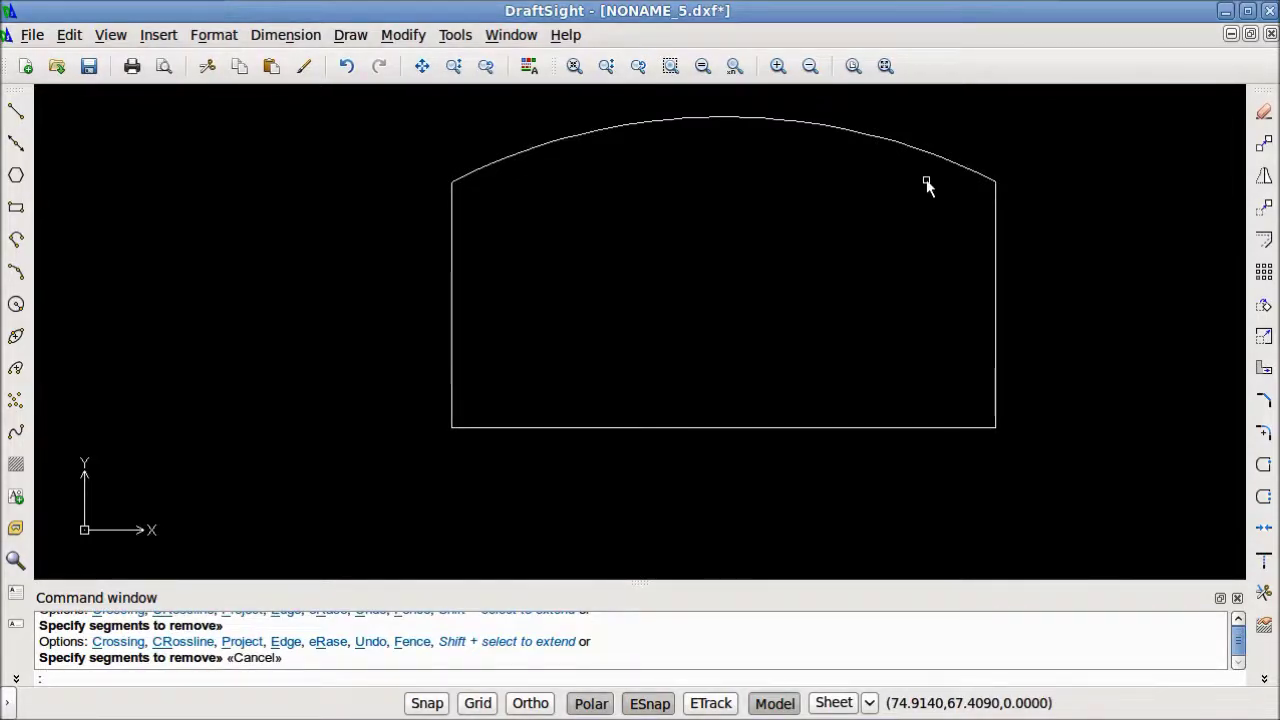
Step: Explode the two overlapping rectangle outlines that form the countertop's sides and bottom edge
click(923, 200)
key(Escape)
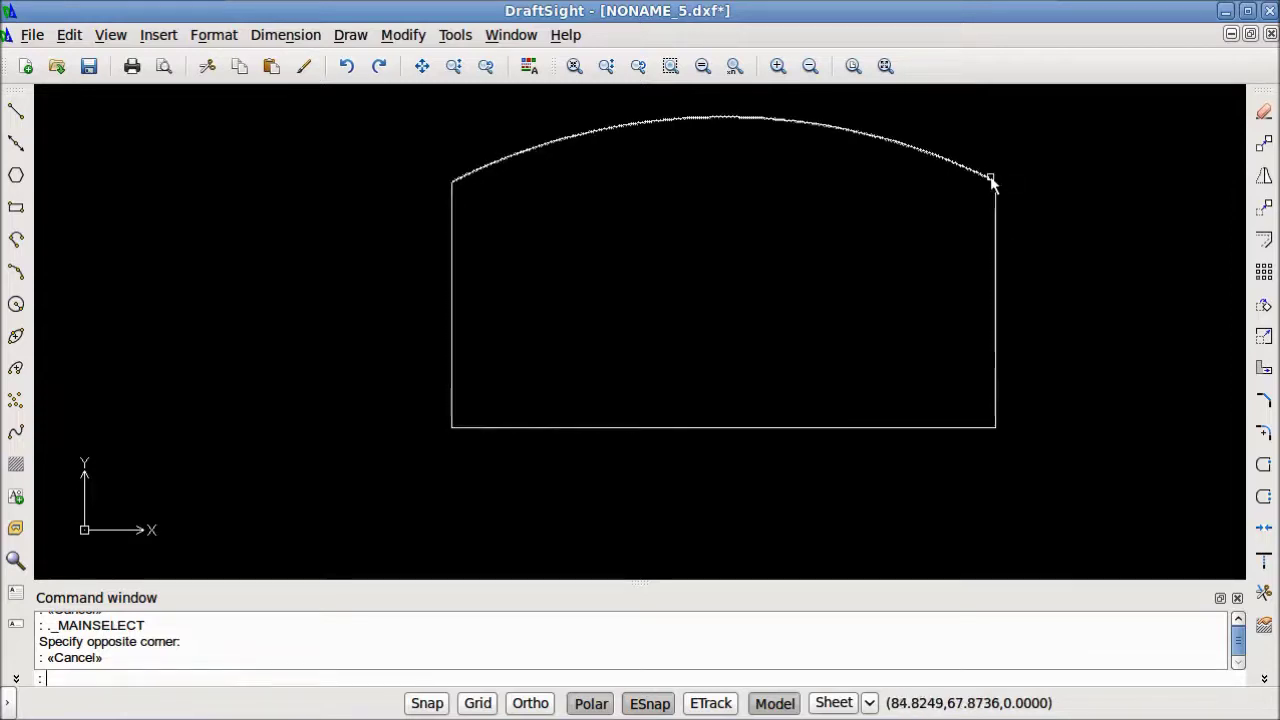
click(1022, 474)
click(914, 354)
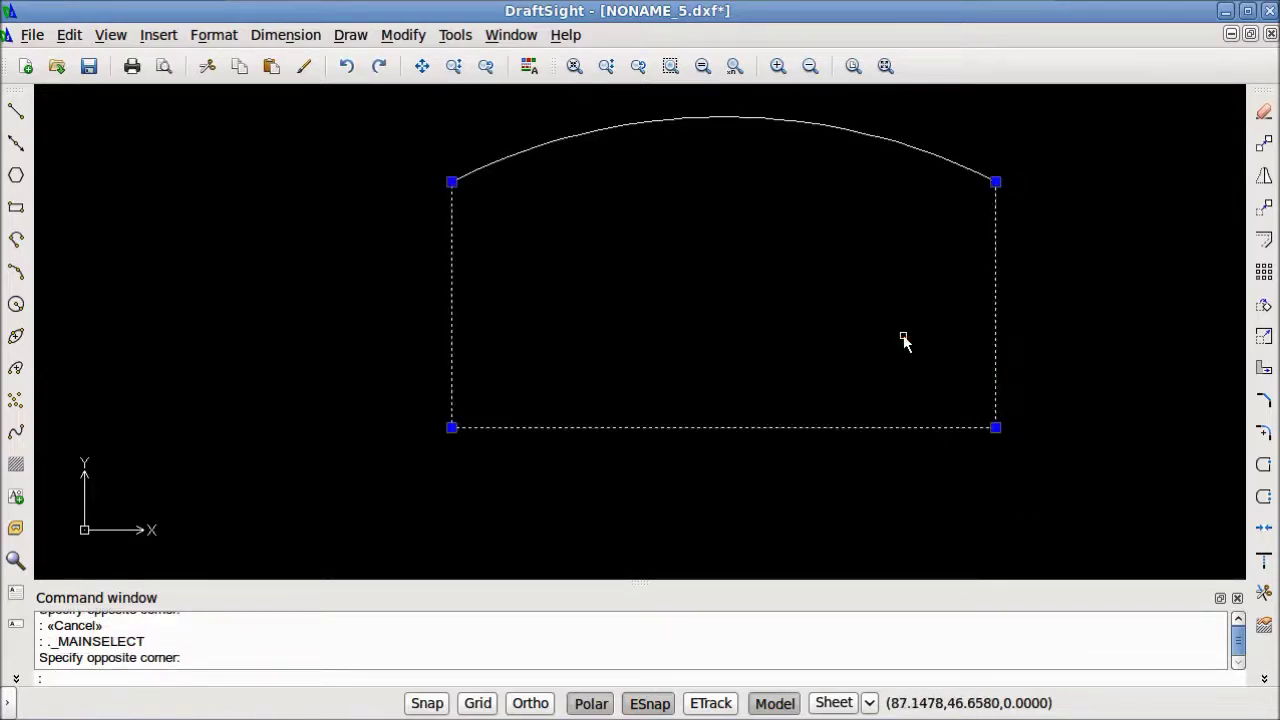
click(1266, 682)
click(1264, 176)
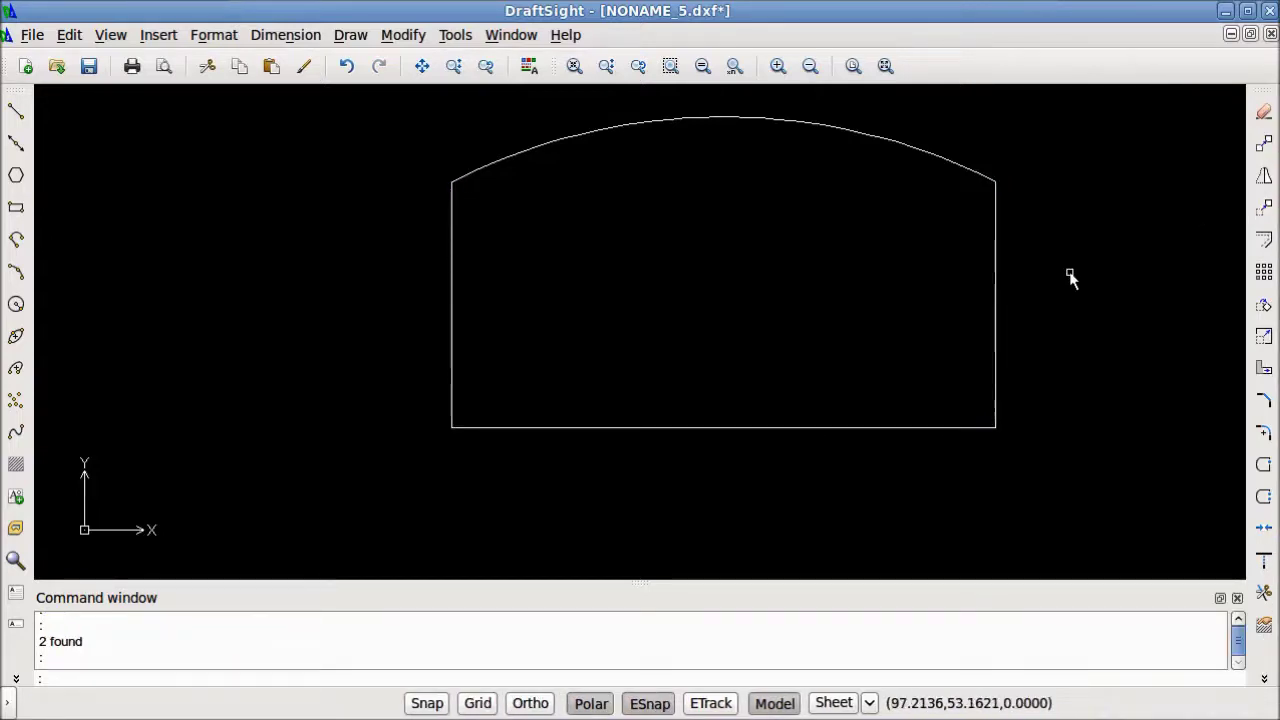
Step: Fillet the upper-right corner between the arc and the vertical side with a radius of 4
click(1264, 431)
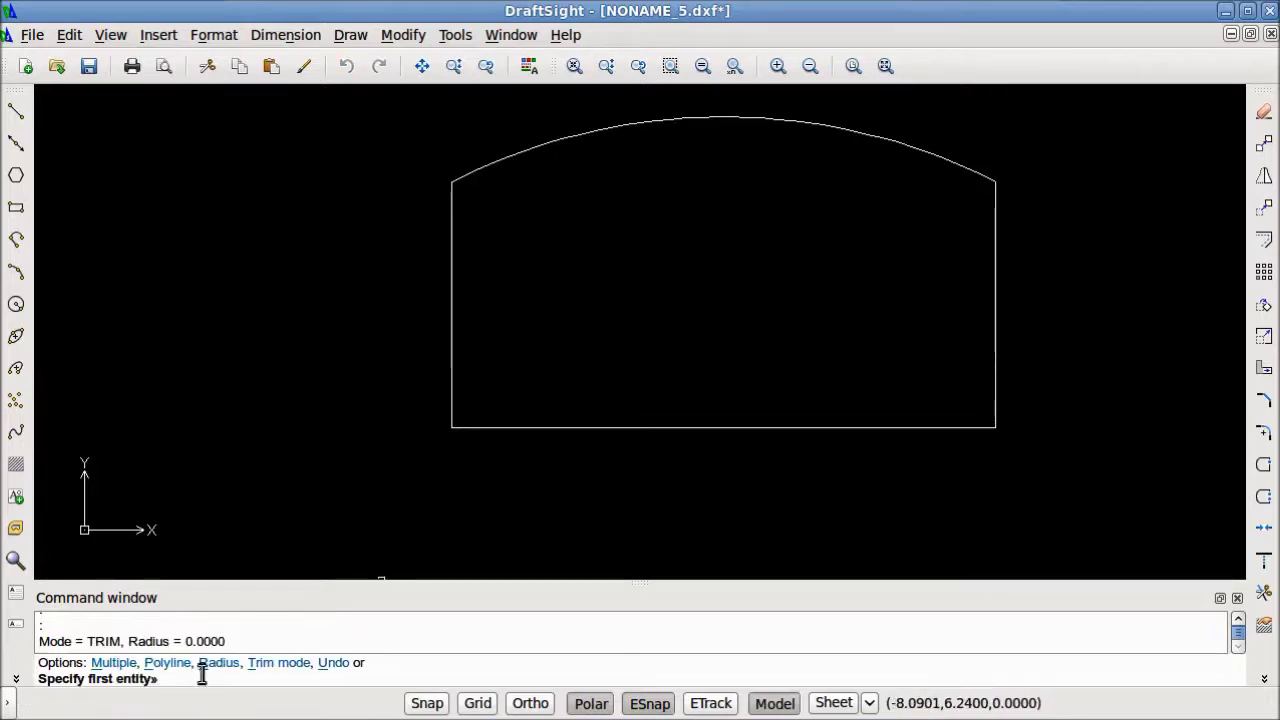
text(r)
key(Return)
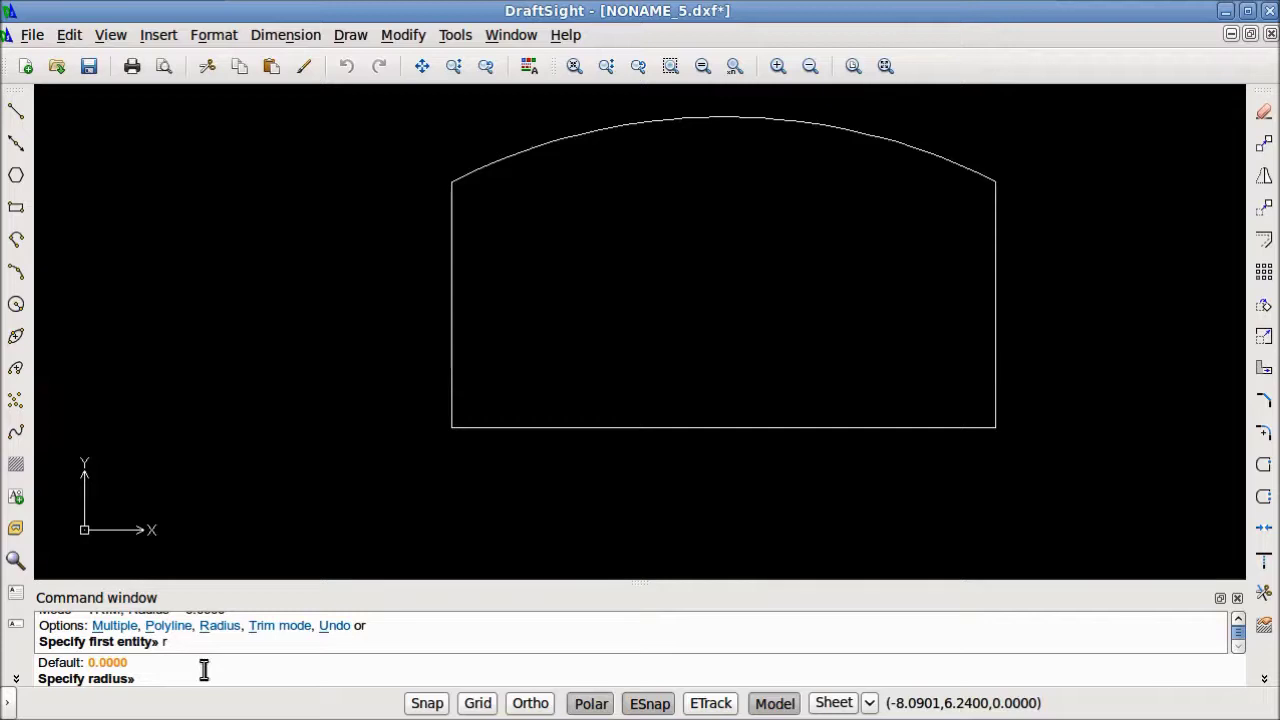
text(4)
key(Return)
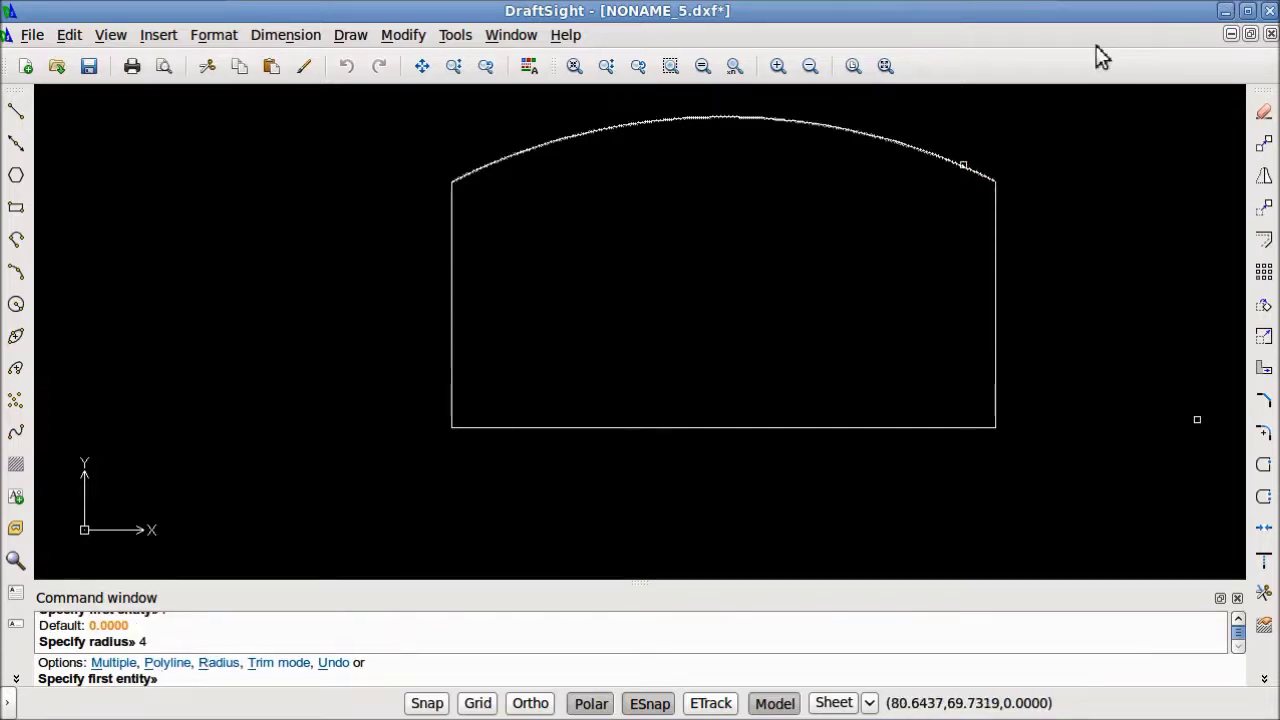
click(965, 166)
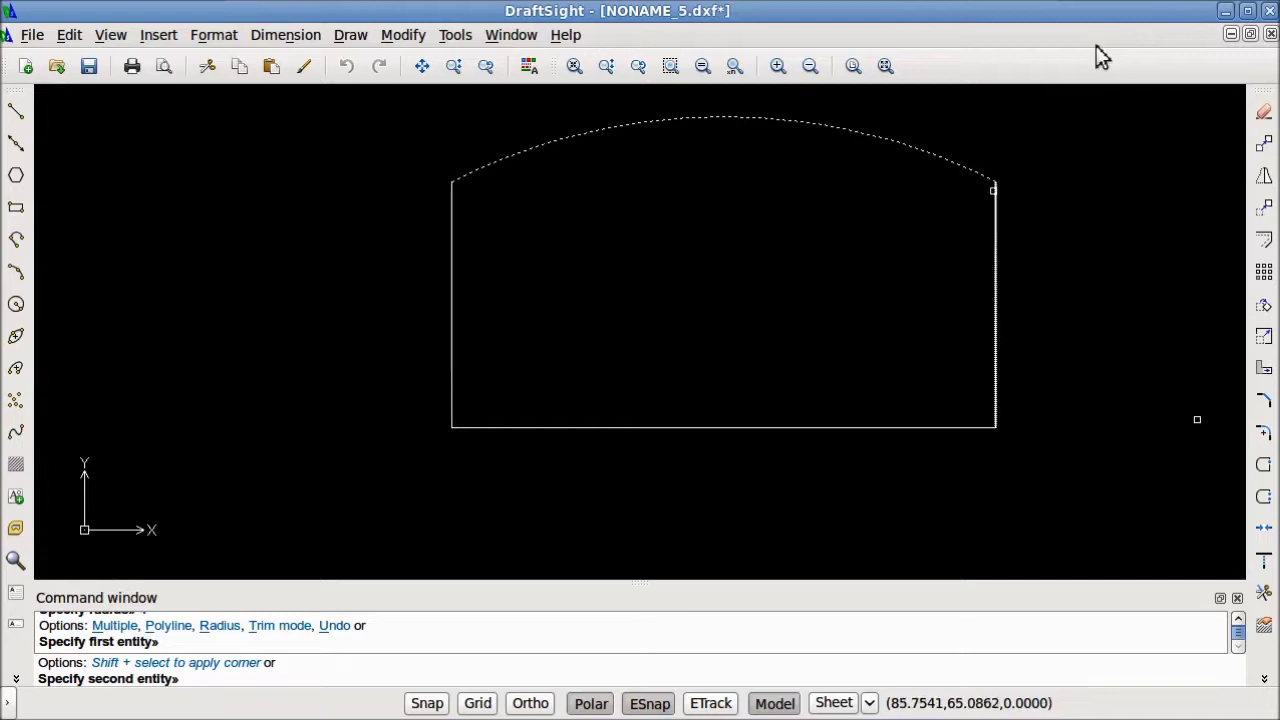
click(993, 190)
Step: Delete the duplicate vertical line that sticks out past the filleted upper-right corner
scroll(975, 218, up, 3)
middle_drag(1006, 183, 881, 257)
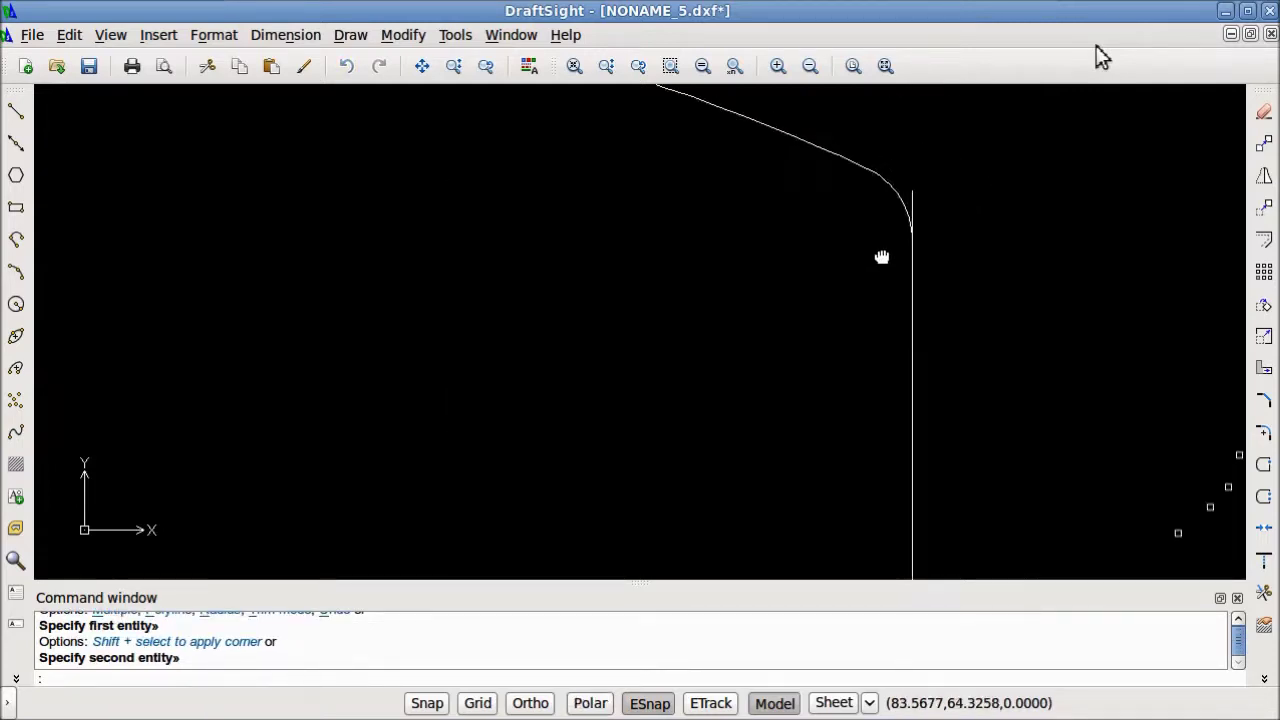
scroll(857, 250, up, 1)
key(F10)
key(Escape)
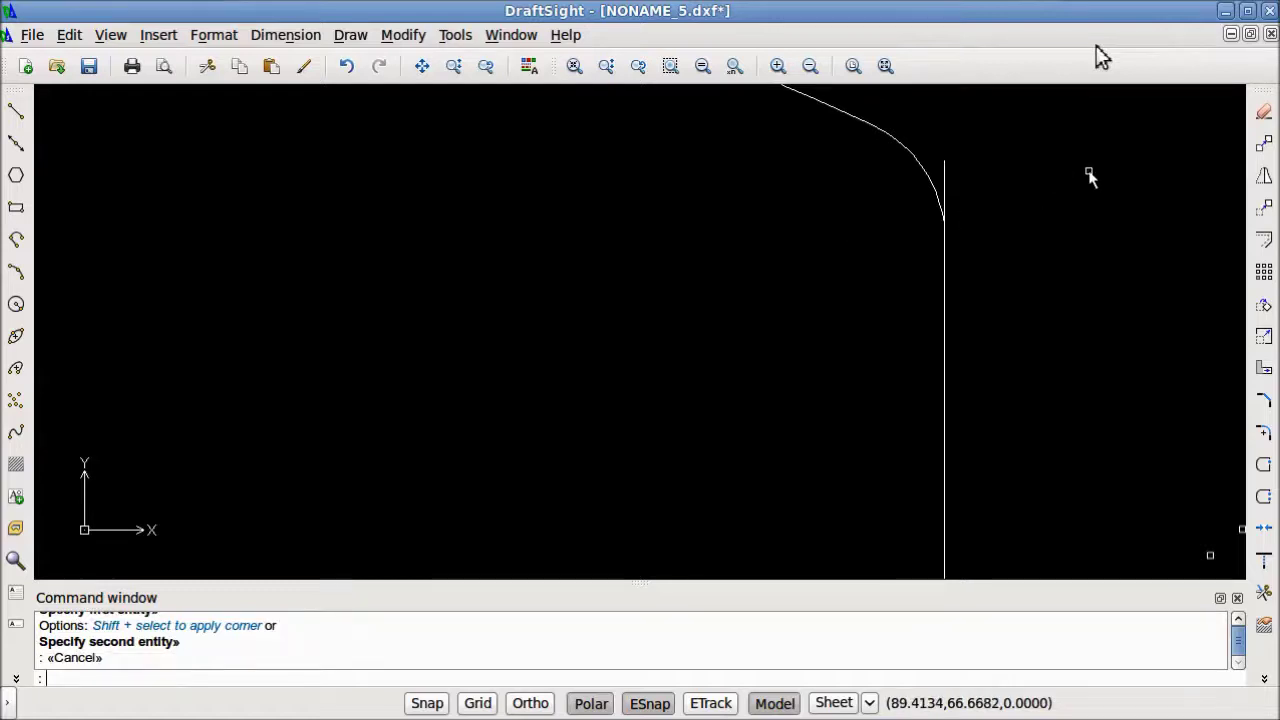
click(1060, 174)
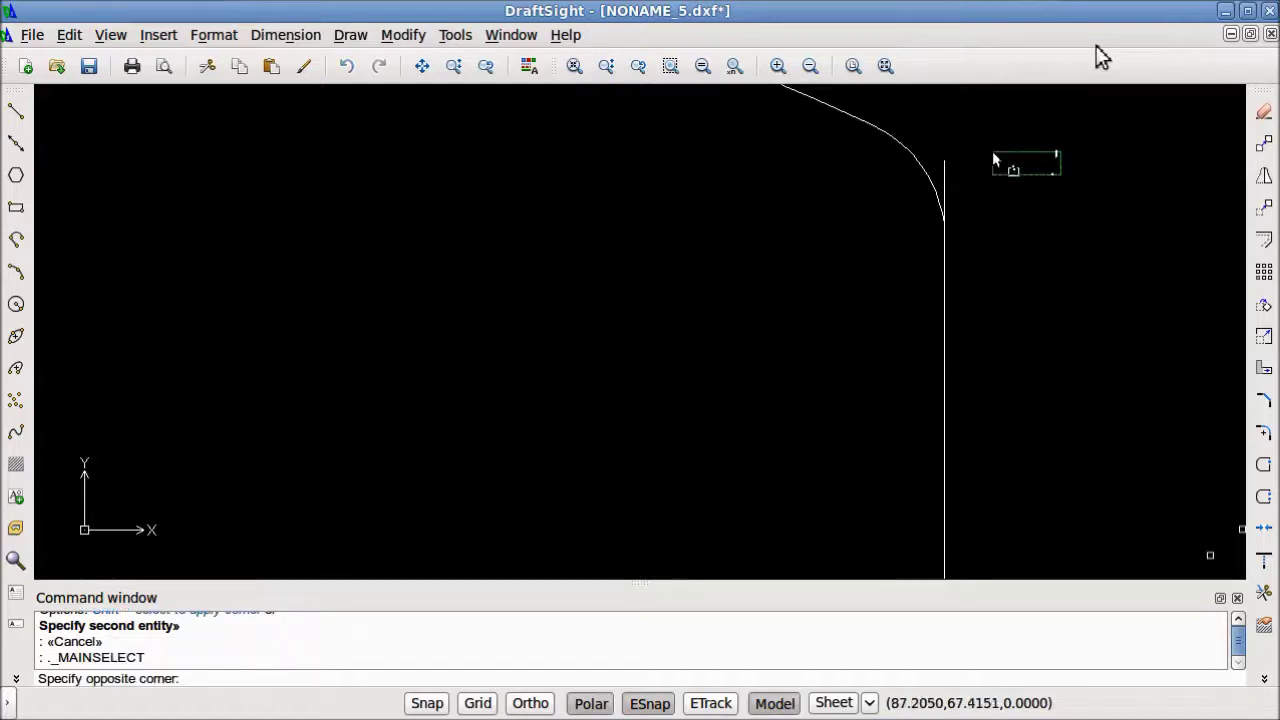
click(940, 152)
key(Escape)
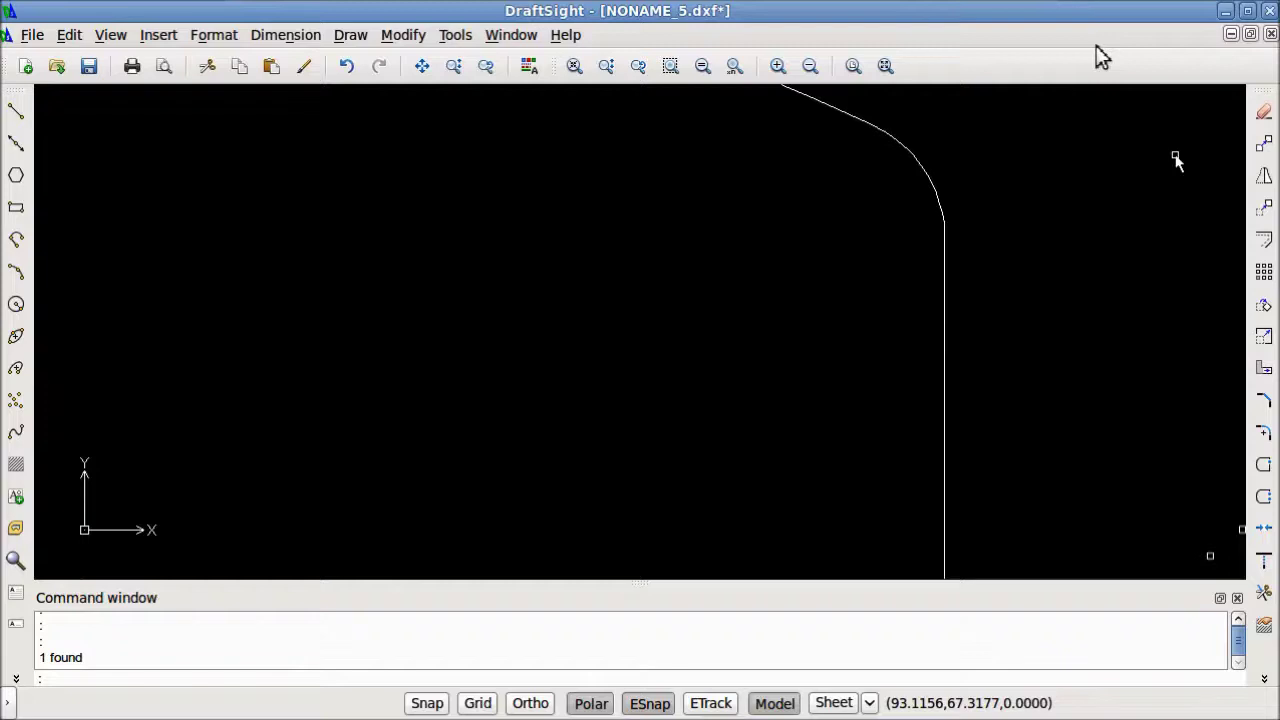
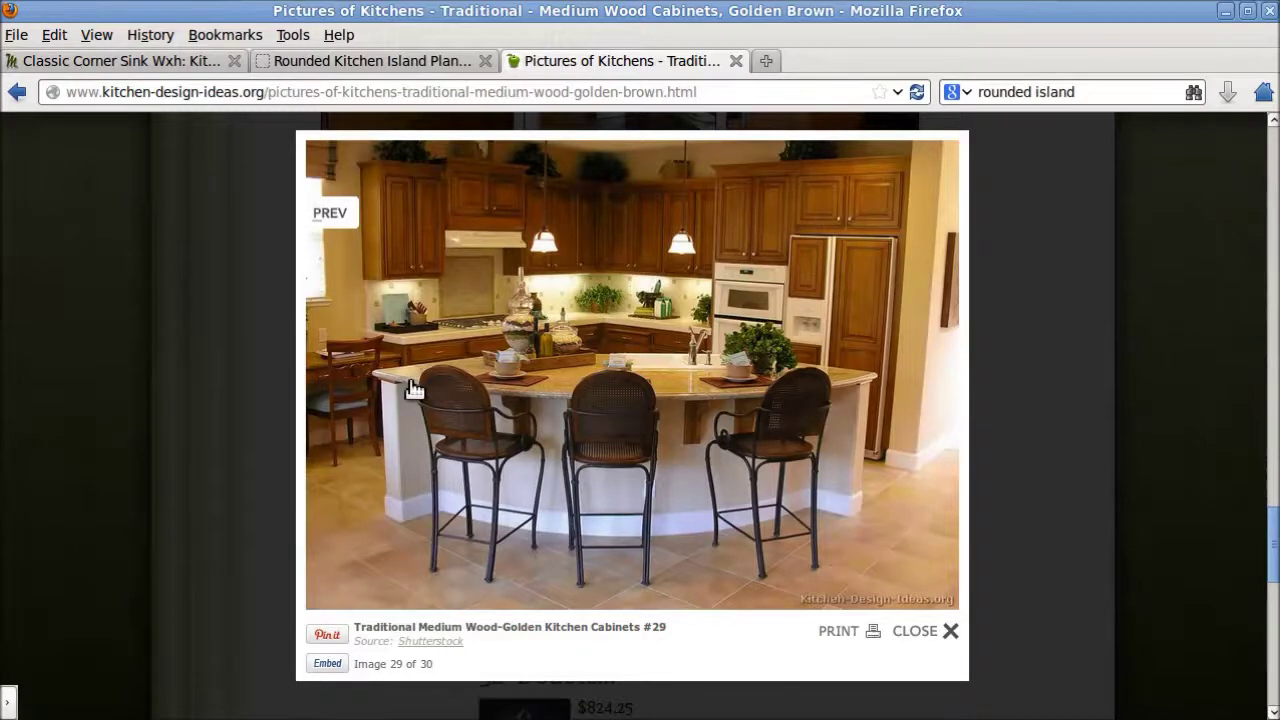
Step: Switch back to DraftSight and draw a 96-long vertical line downward from the midpoint of the 38-high rectangle's top edge
key(alt+Tab)
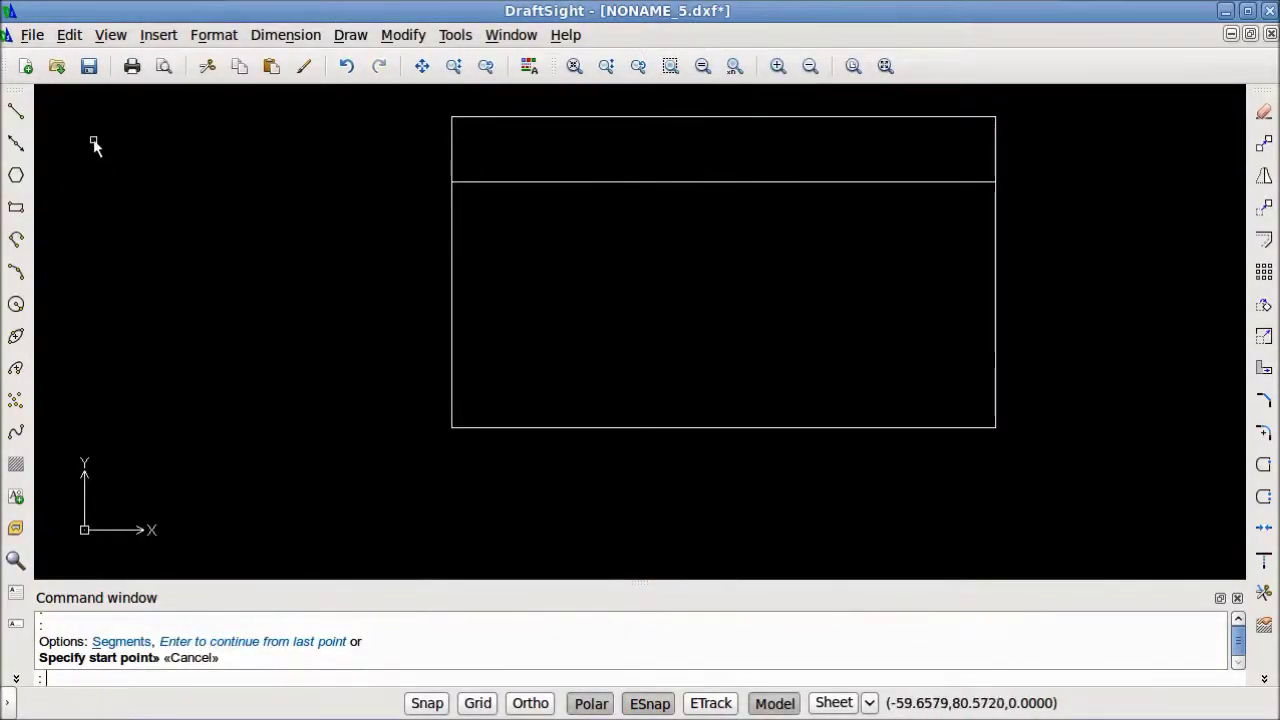
click(15, 111)
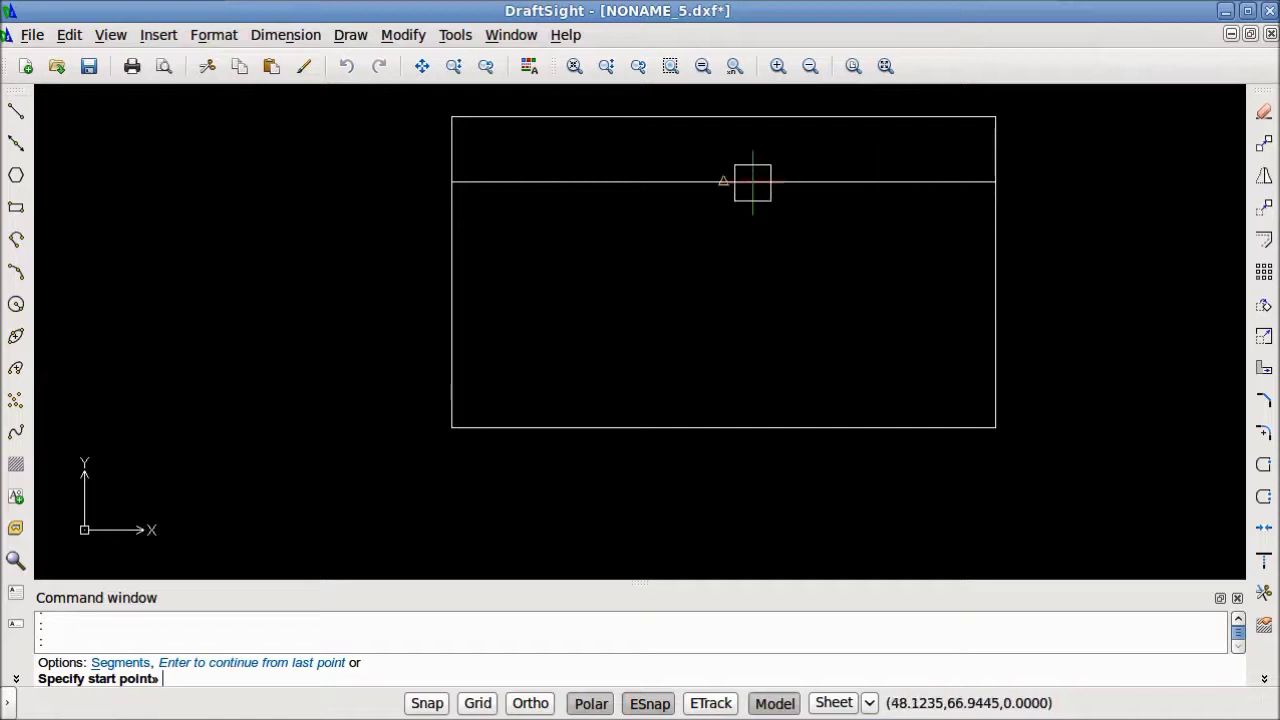
click(717, 183)
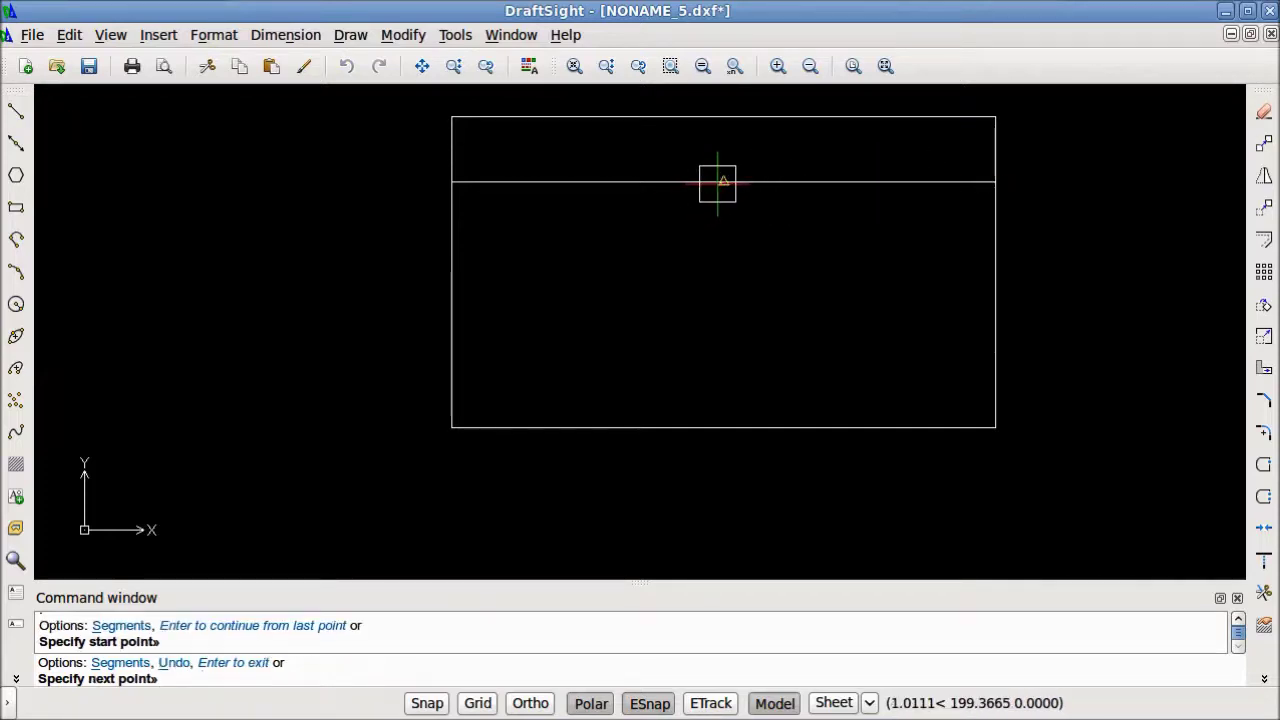
text(96)
key(Return)
key(F10)
key(F10)
middle_click(723, 306)
middle_click(723, 306)
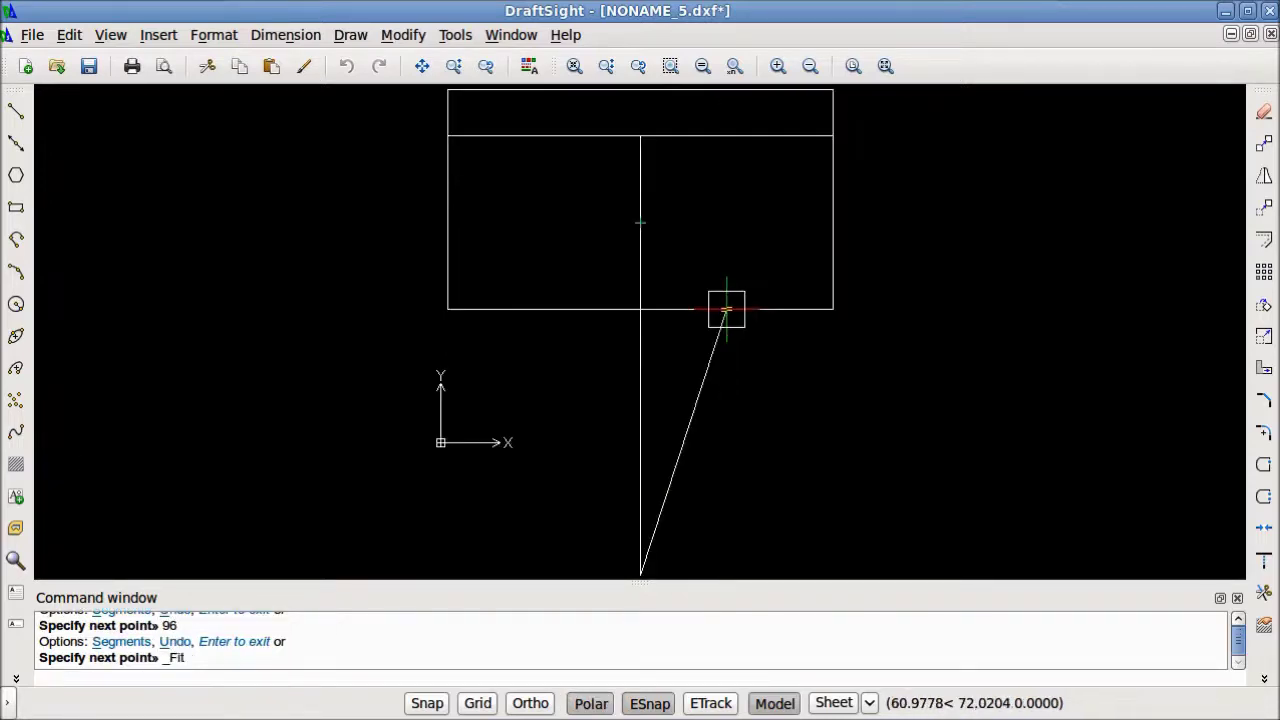
key(Escape)
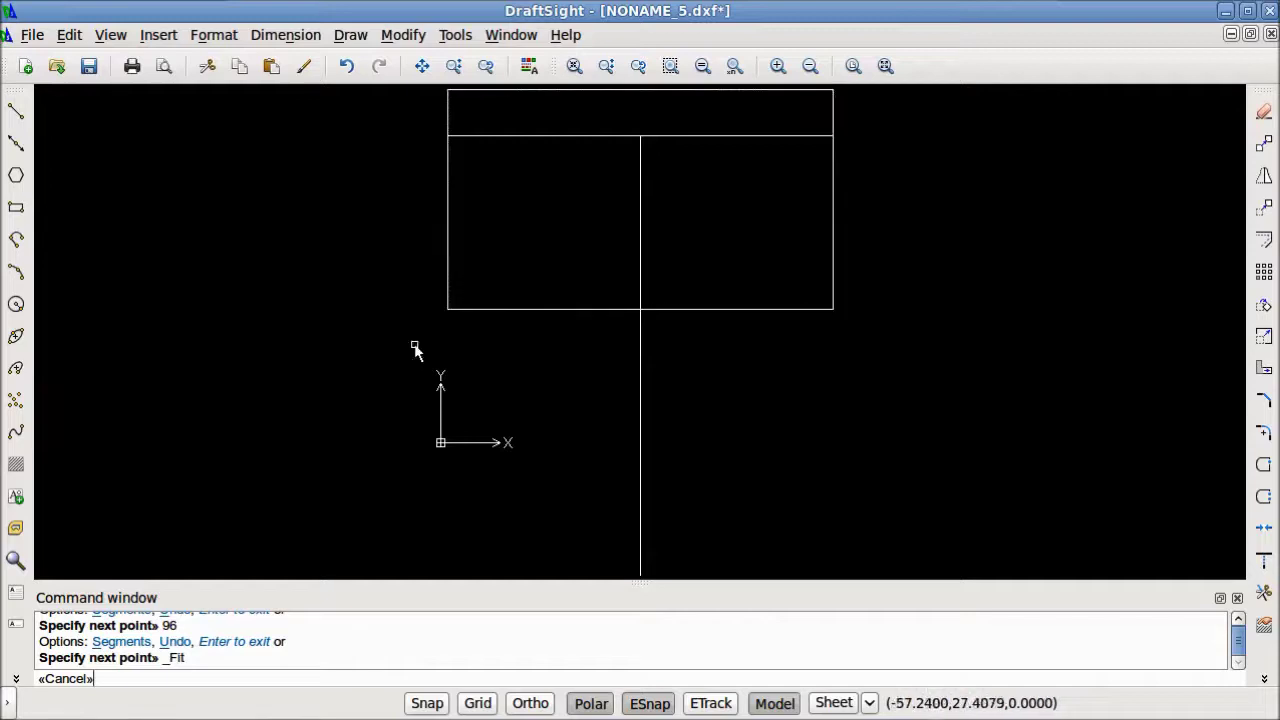
Step: Draw a circle centred on the vertical line's lower end, with its radius reaching the line's upper end
click(16, 304)
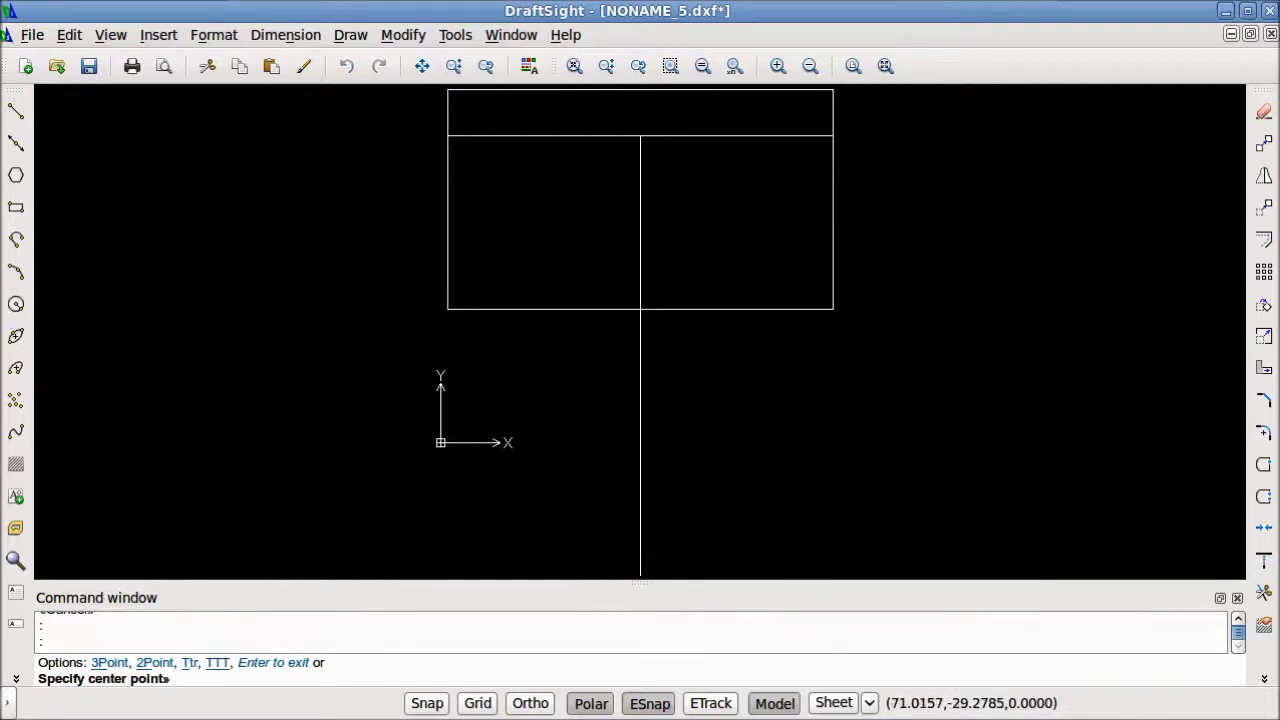
click(640, 574)
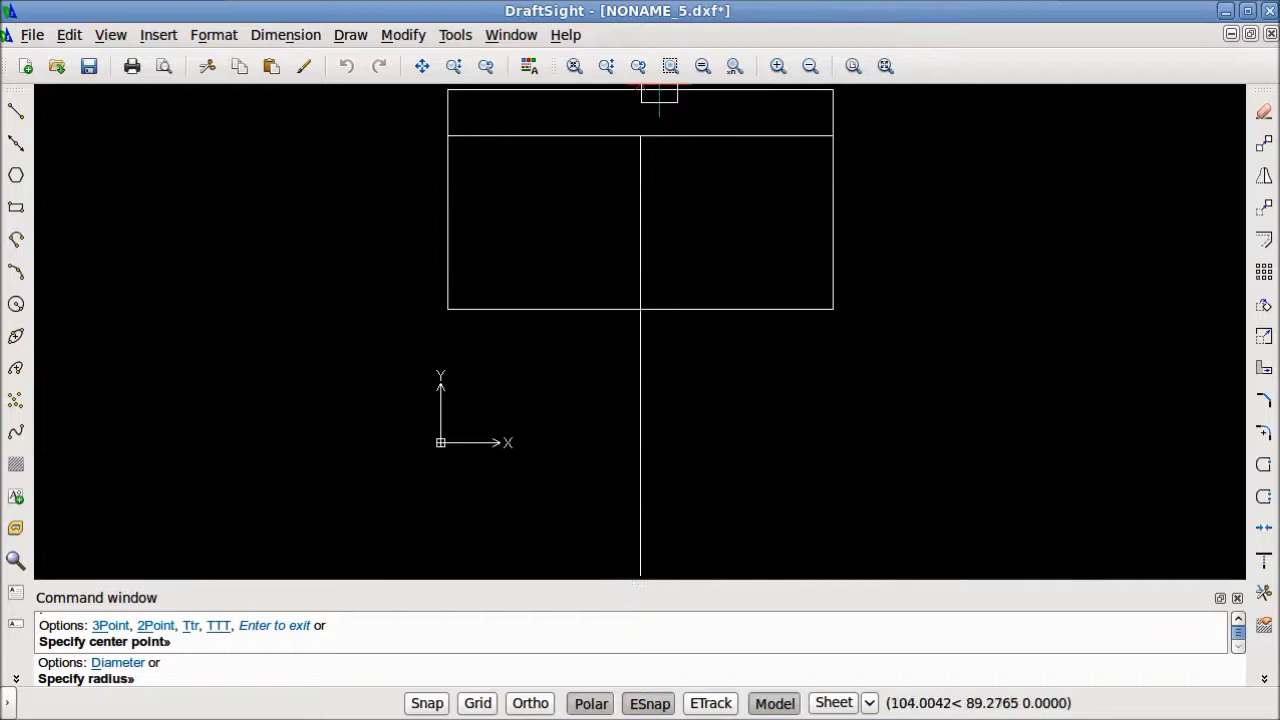
click(640, 135)
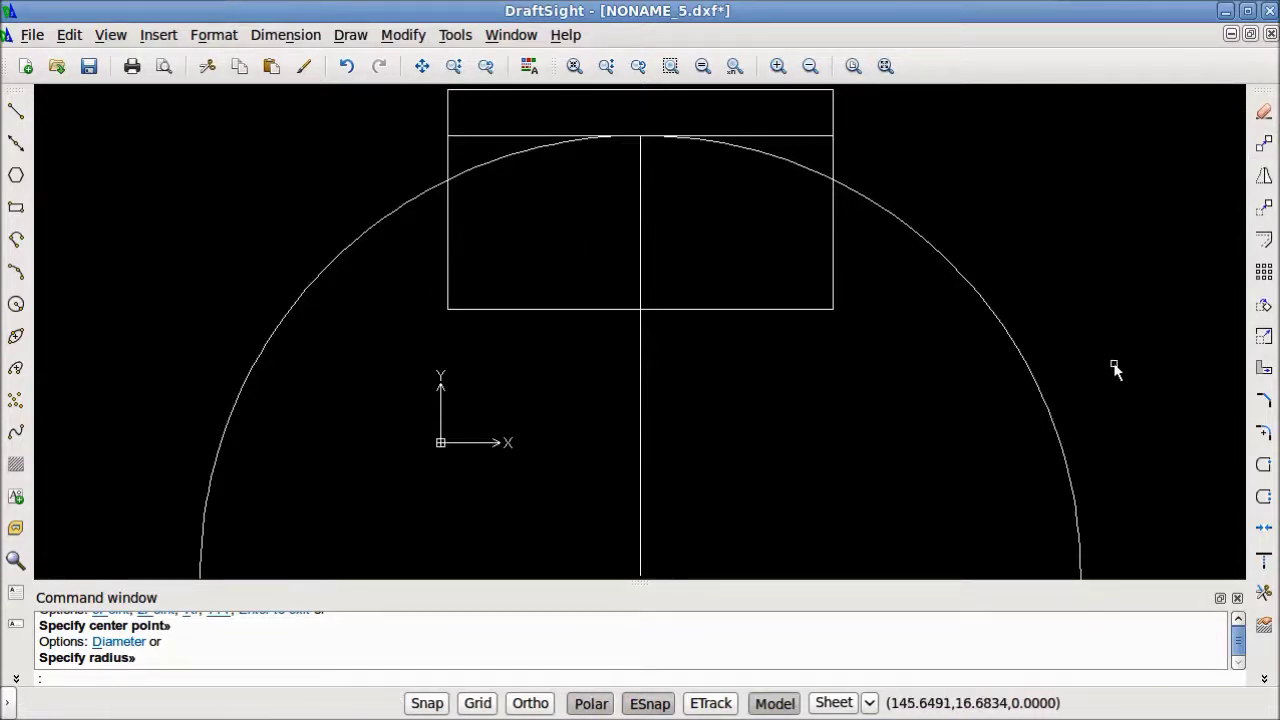
Step: Offset the circle outward by 10 with its source deleted
click(1263, 240)
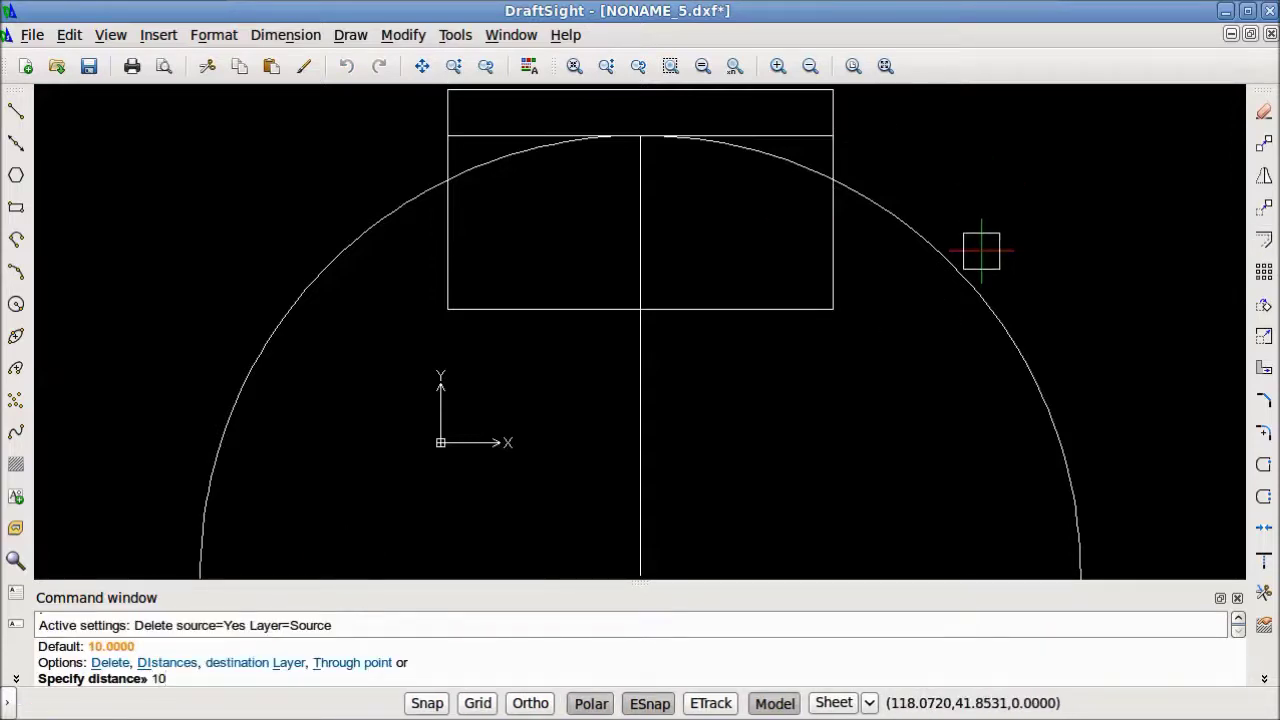
key(Return)
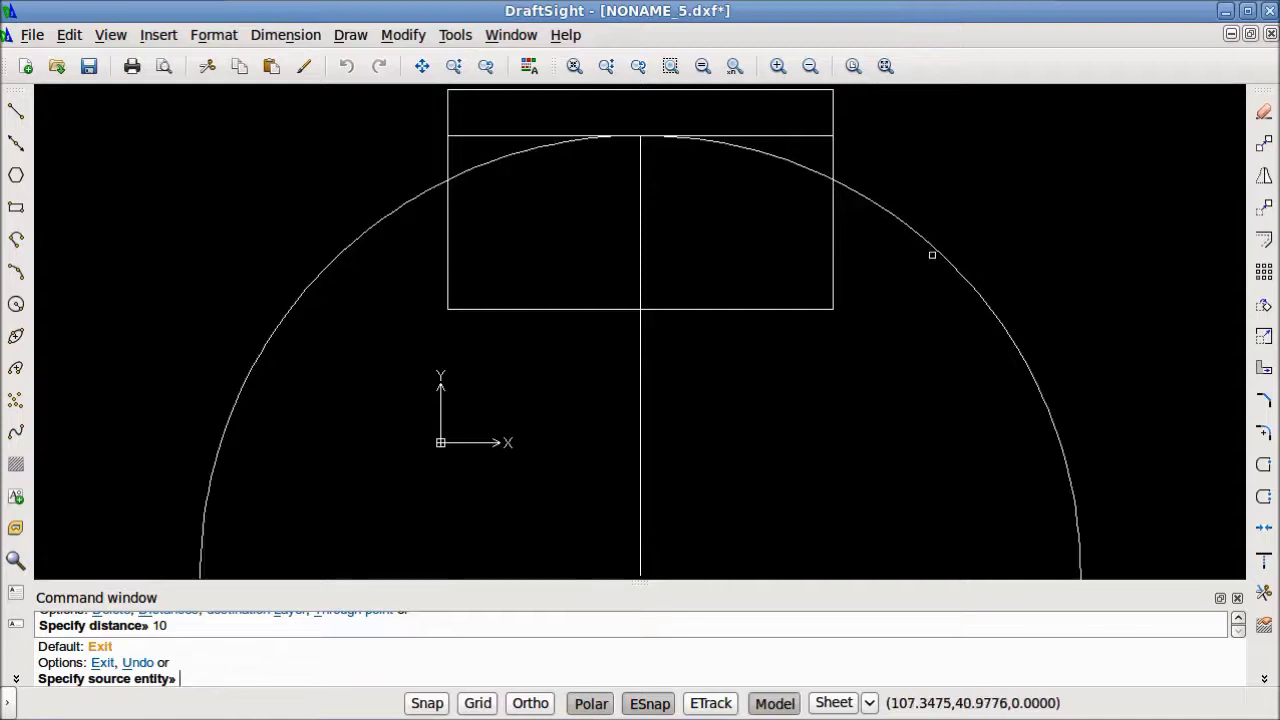
click(933, 255)
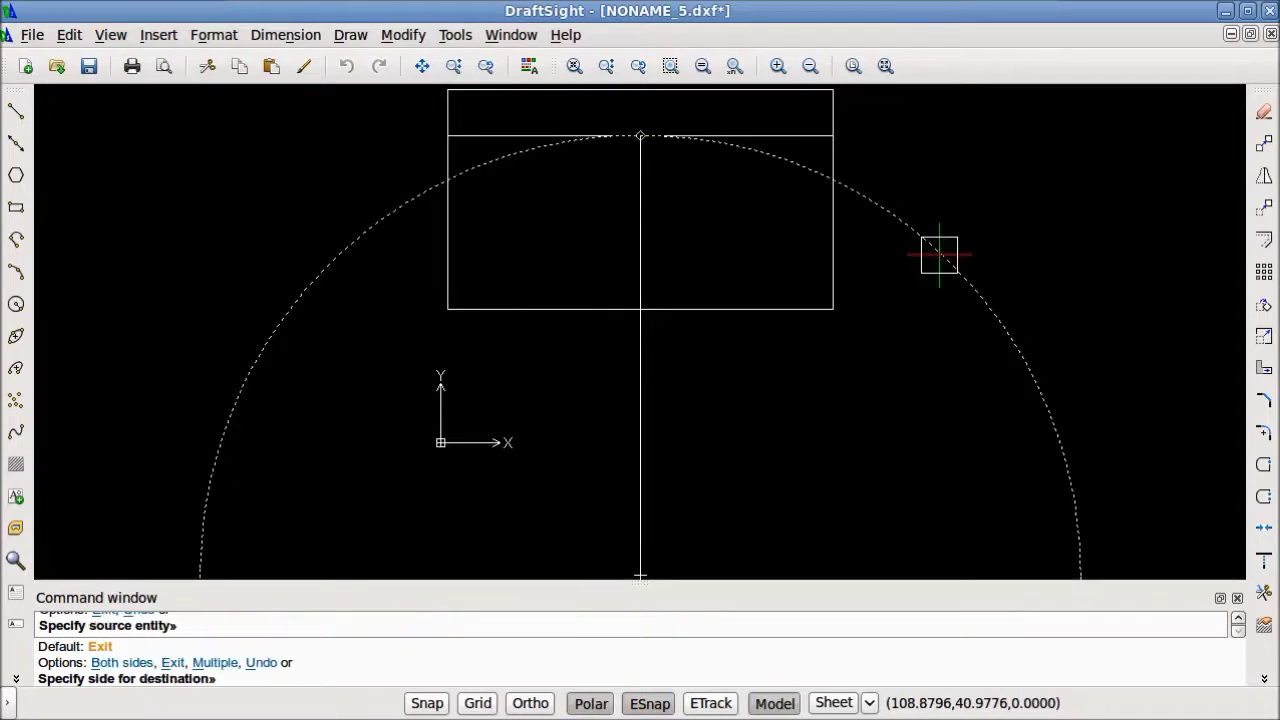
click(1016, 177)
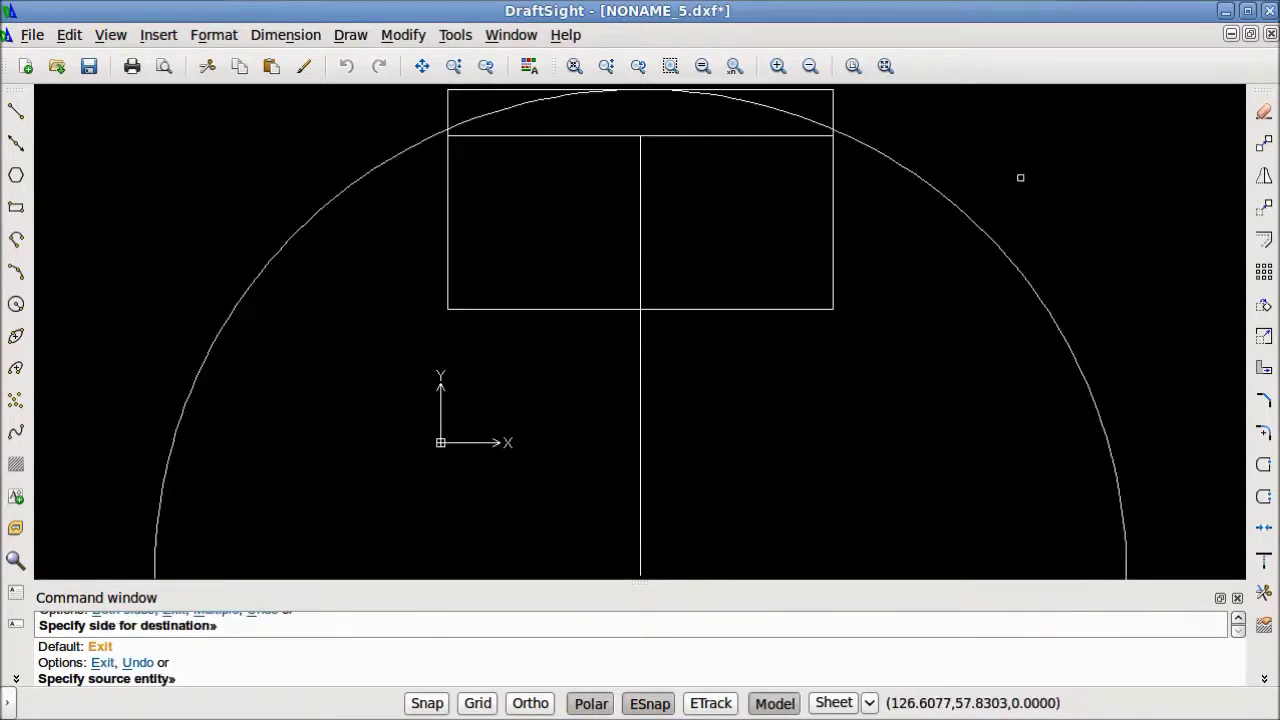
Step: Trim the circle and rectangles to a single island outline with a curved upper edge, removing the inner lines
mouse_move(702, 196)
middle_down()
mouse_move(714, 206)
mouse_move(706, 289)
middle_up()
scroll(697, 281, up, 2)
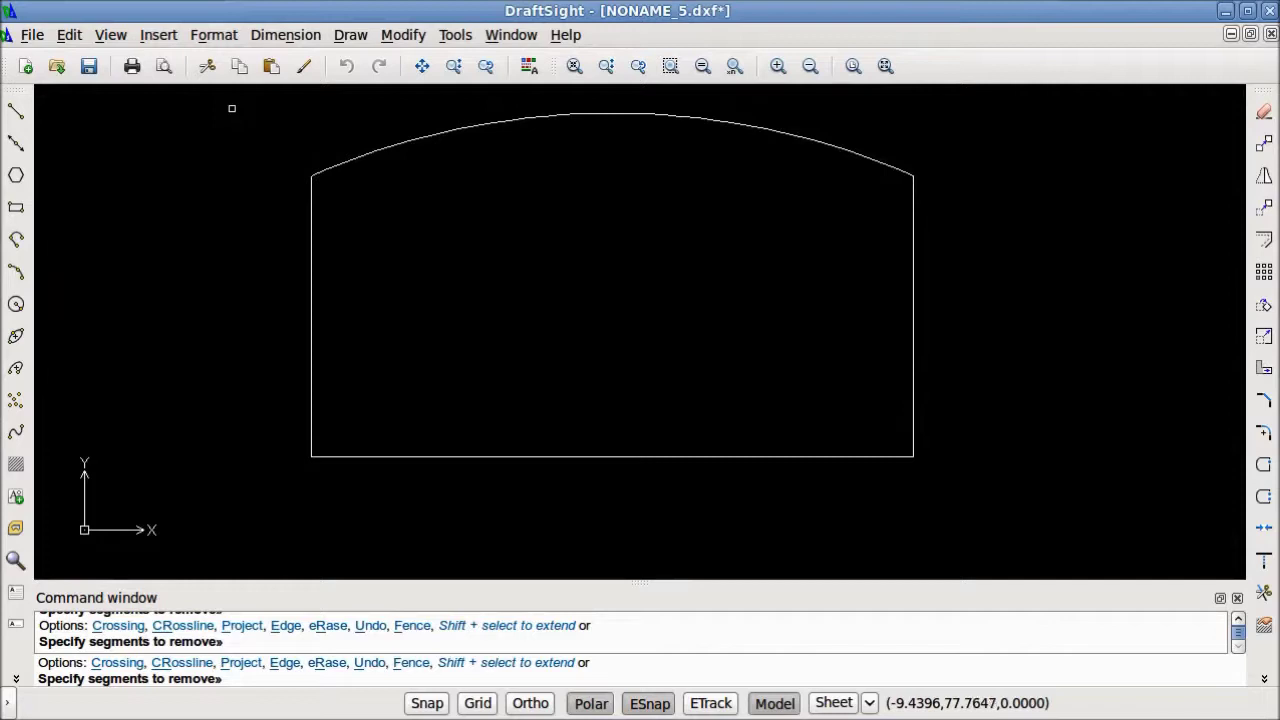
key(Escape)
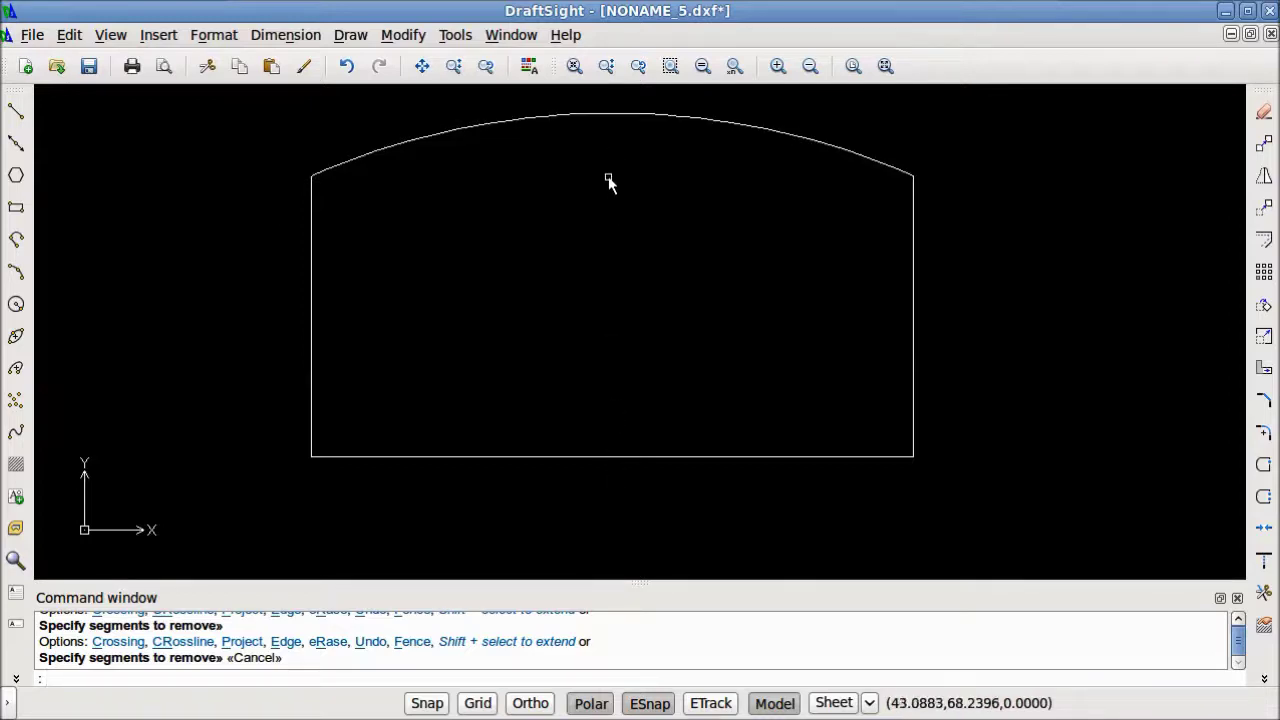
Step: Create a new drawing from the standard.dwt template
click(32, 35)
click(50, 62)
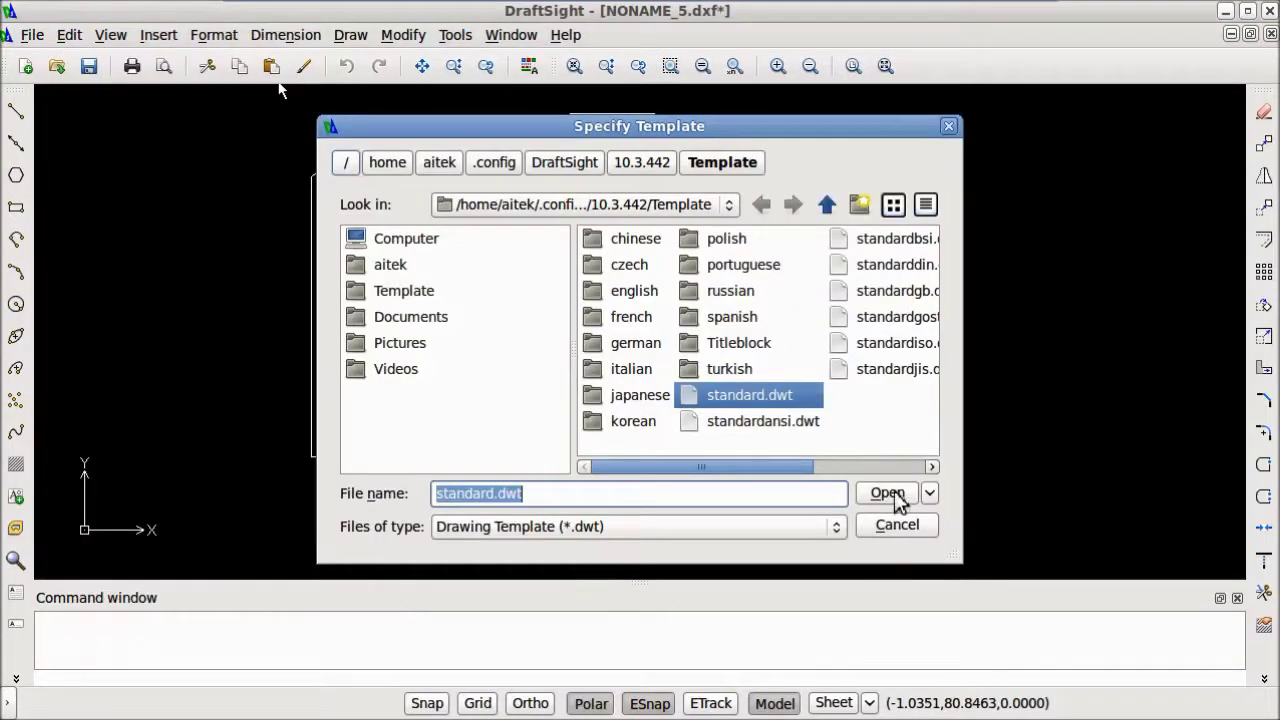
click(887, 494)
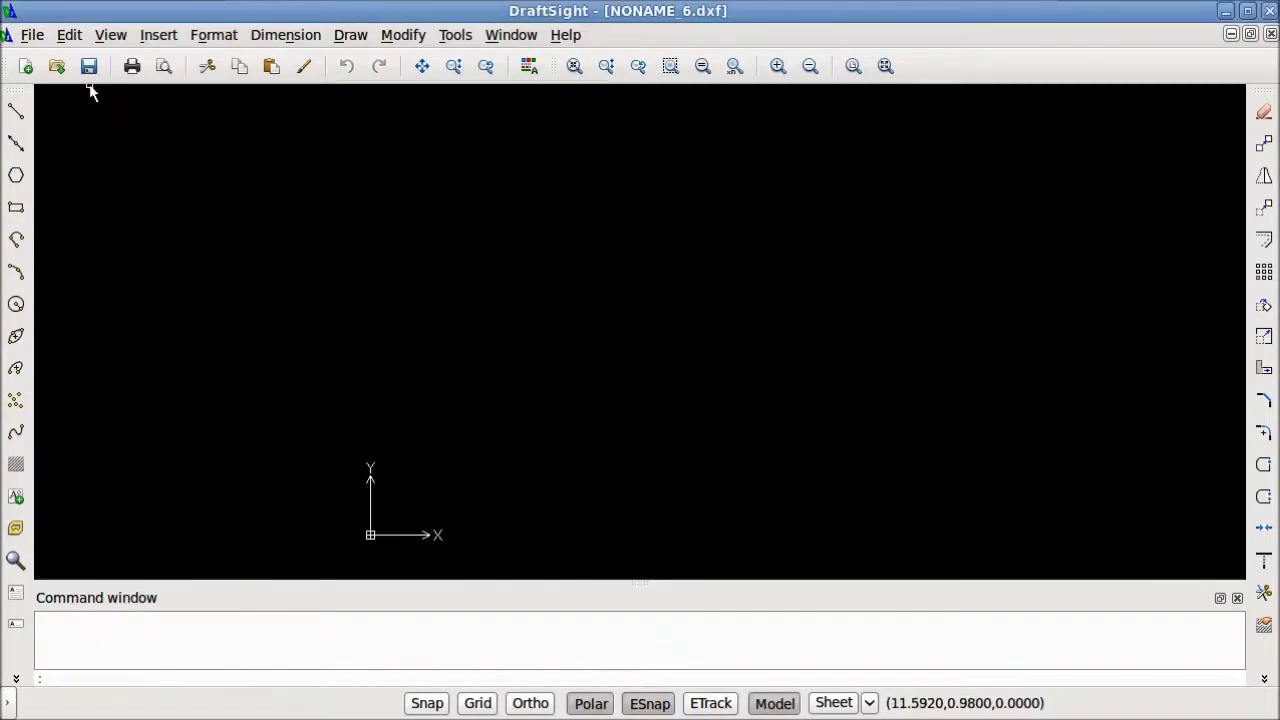
click(893, 497)
Step: Switch to Firefox, examine the two European miter corner seam photos, and return to DraftSight
key(alt+Tab)
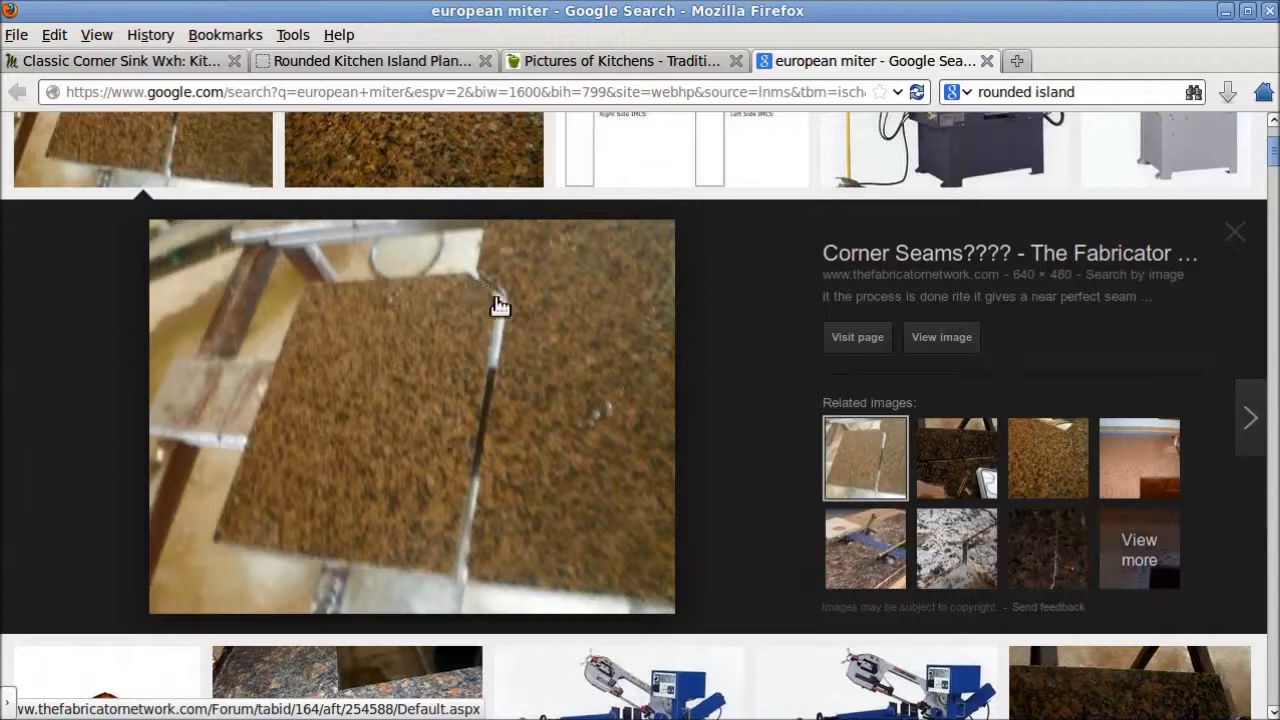
key(Right)
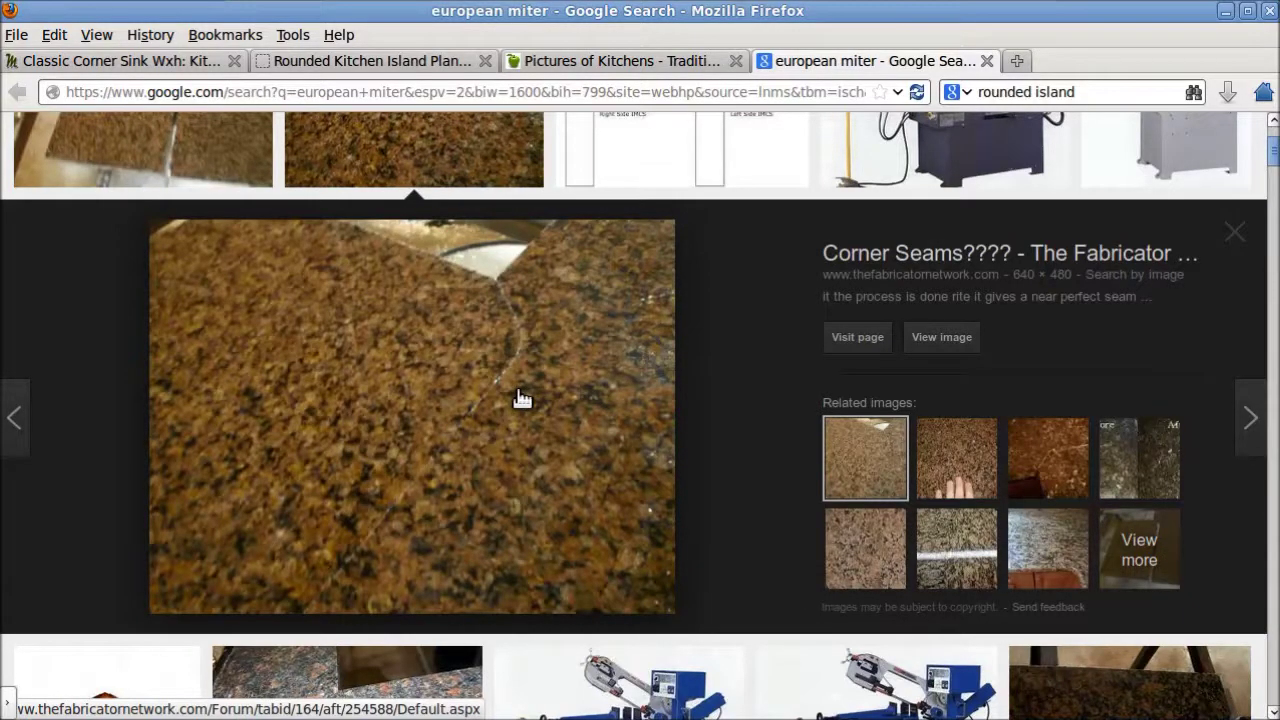
key(alt+Tab)
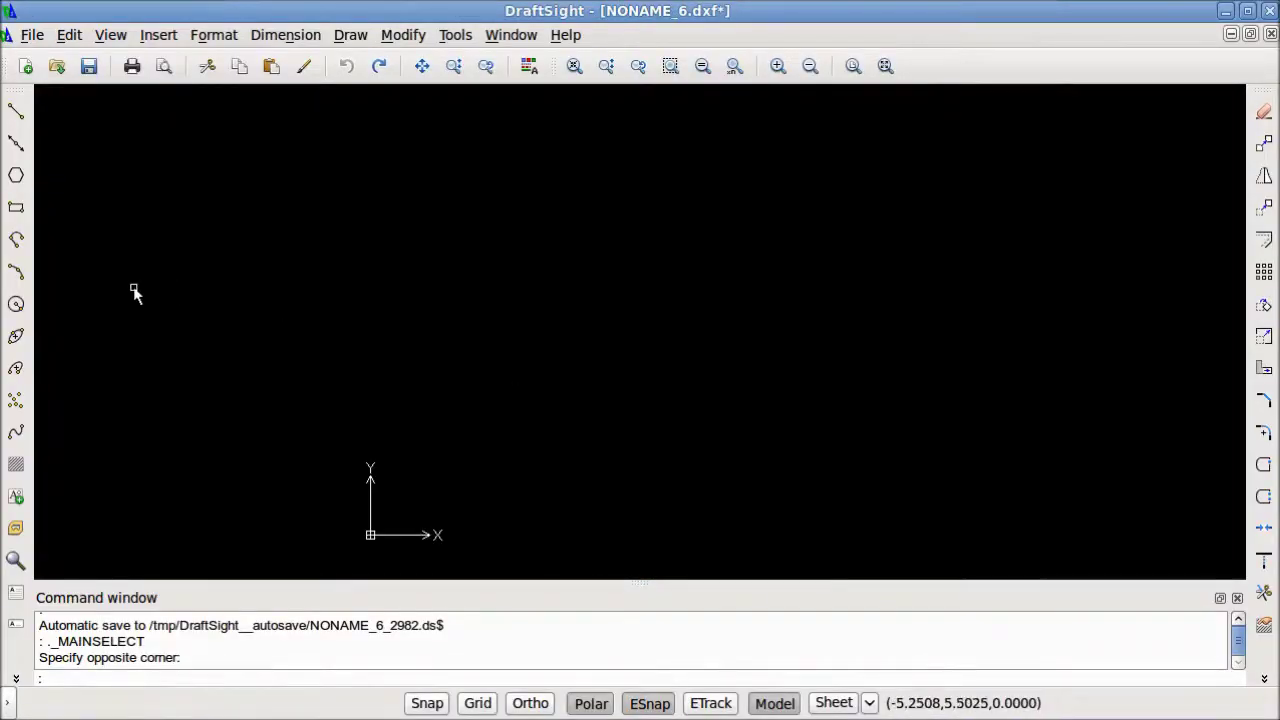
Step: Draw a rectangle 24 wide and 60 high for the vertical leg of the countertop
click(16, 207)
click(484, 466)
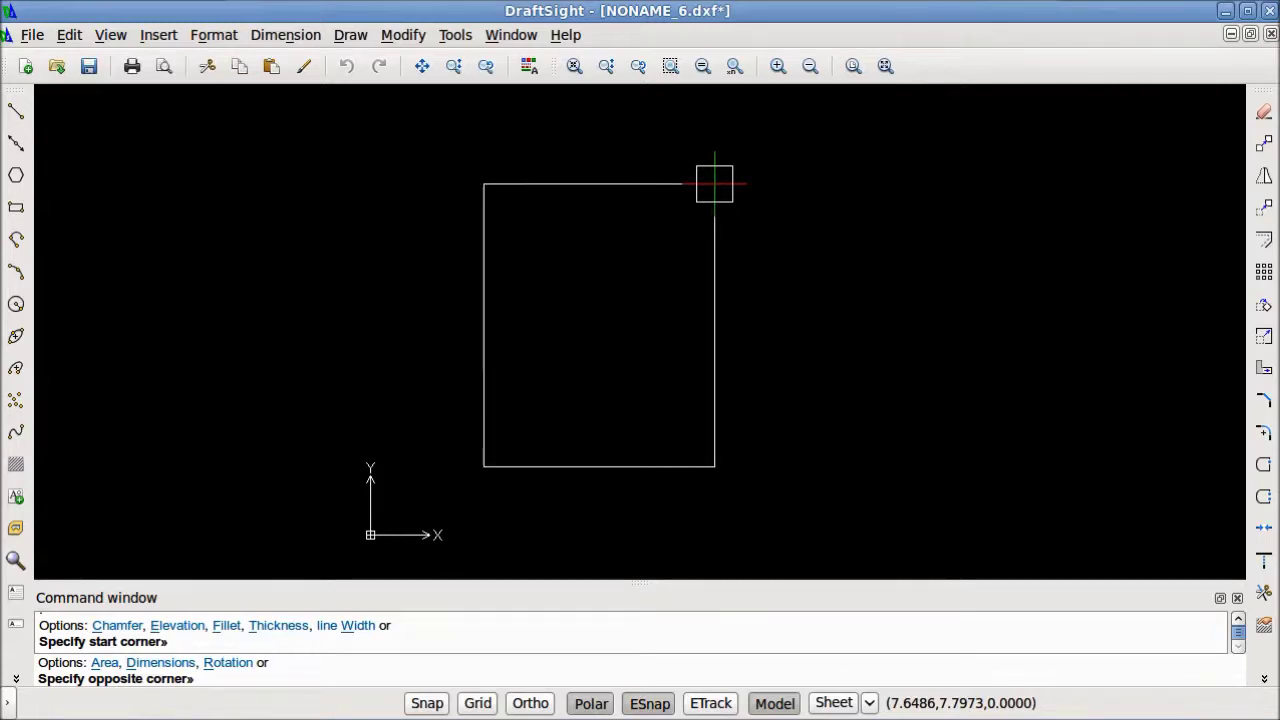
text(@2)
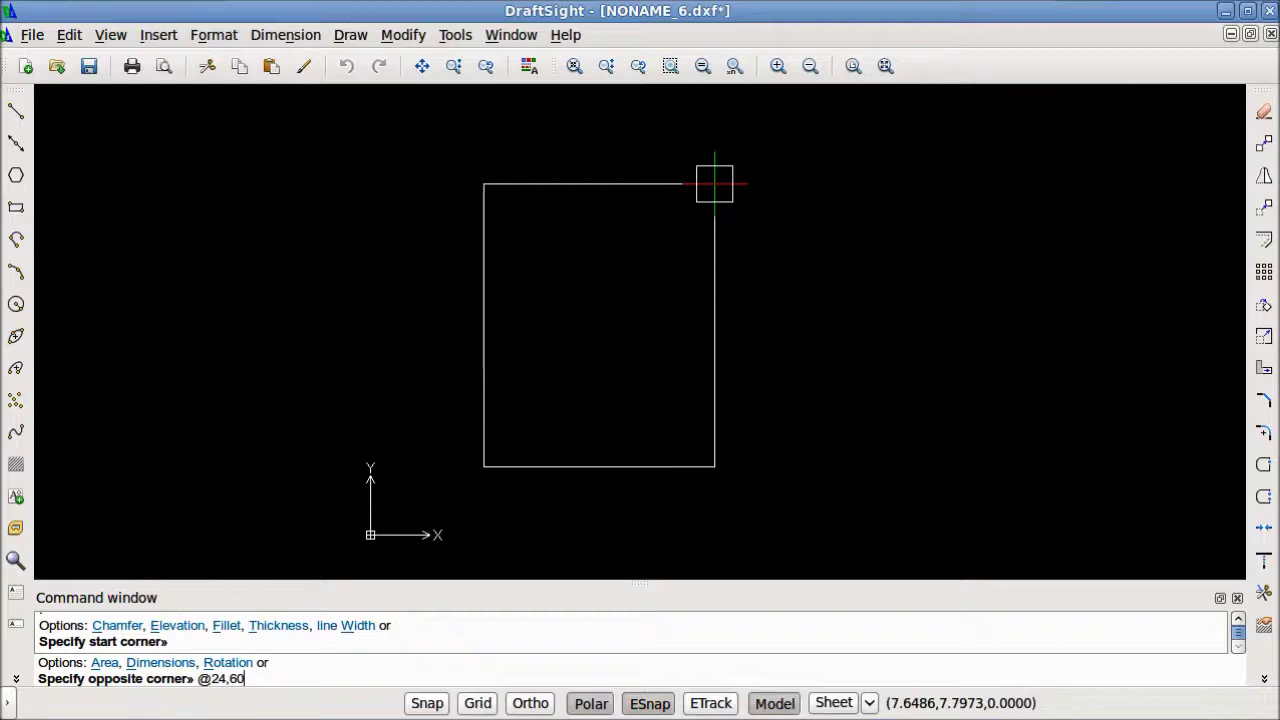
text(4,60)
key(Return)
middle_click(752, 160)
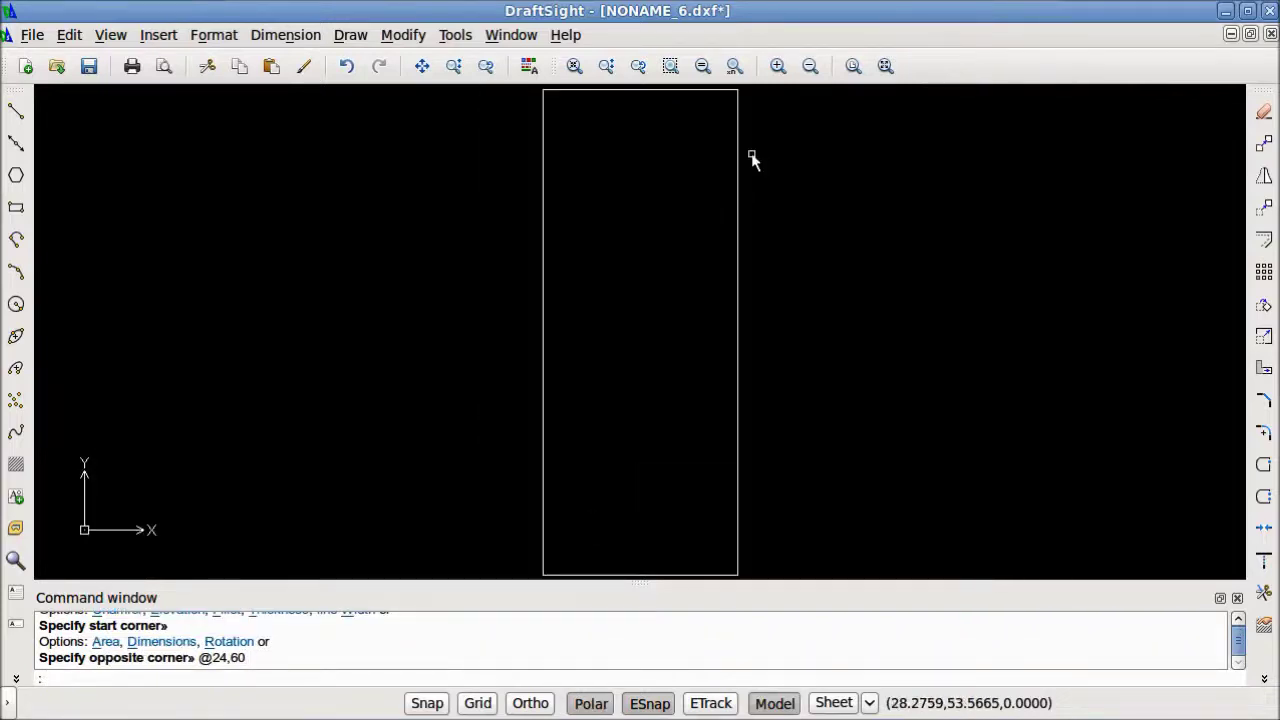
scroll(752, 160, down, 1)
Step: Draw a 60 by 24 horizontal rectangle extending right and down from the first rectangle's upper-left corner
click(14, 212)
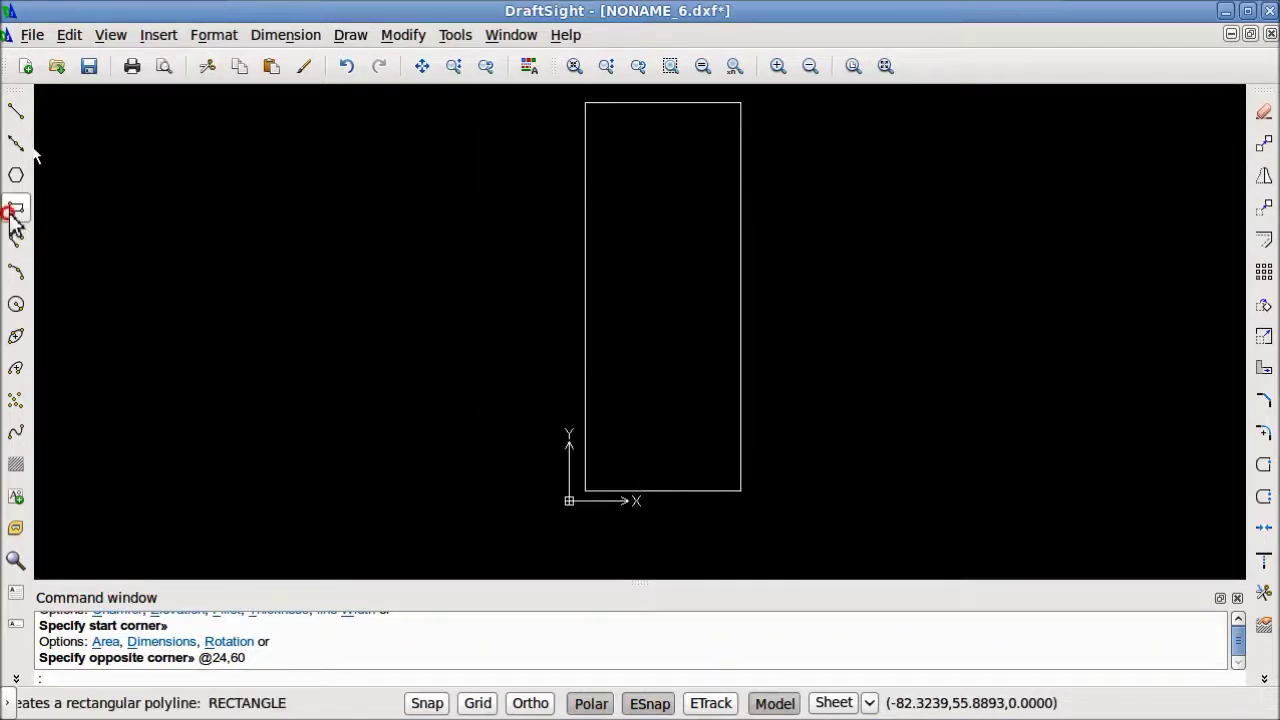
click(586, 103)
text(@60,)
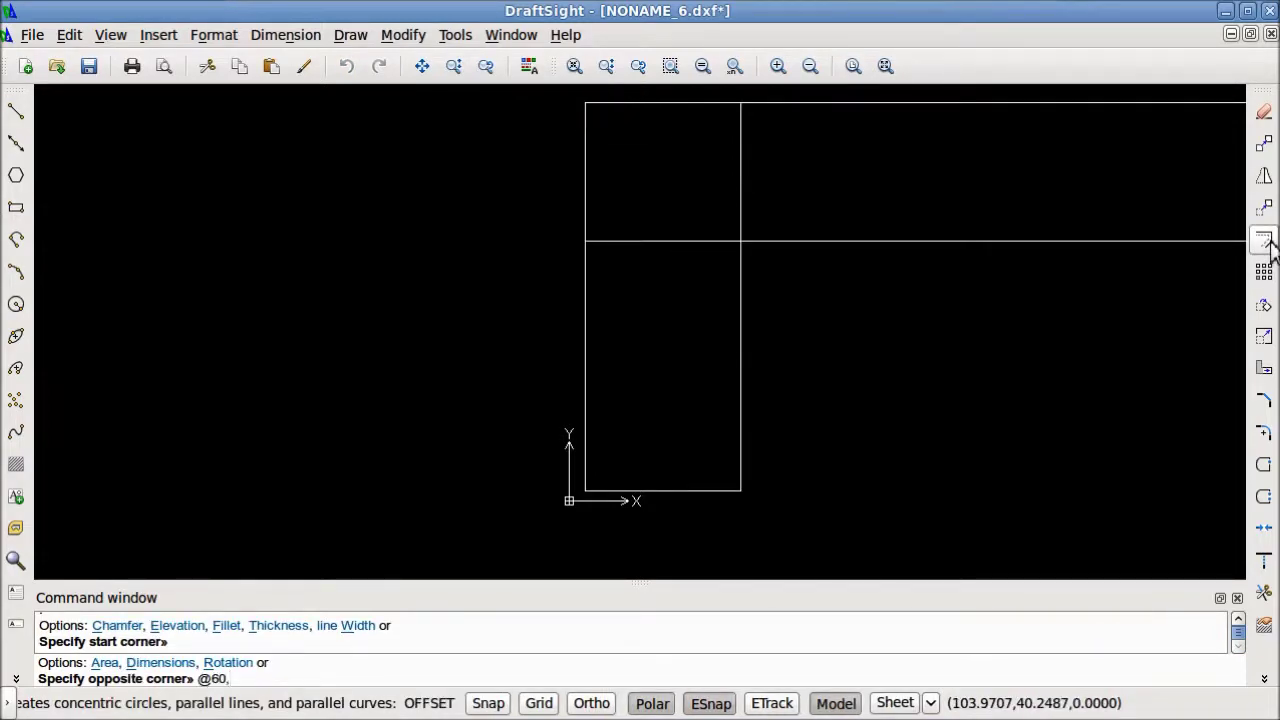
key(Return)
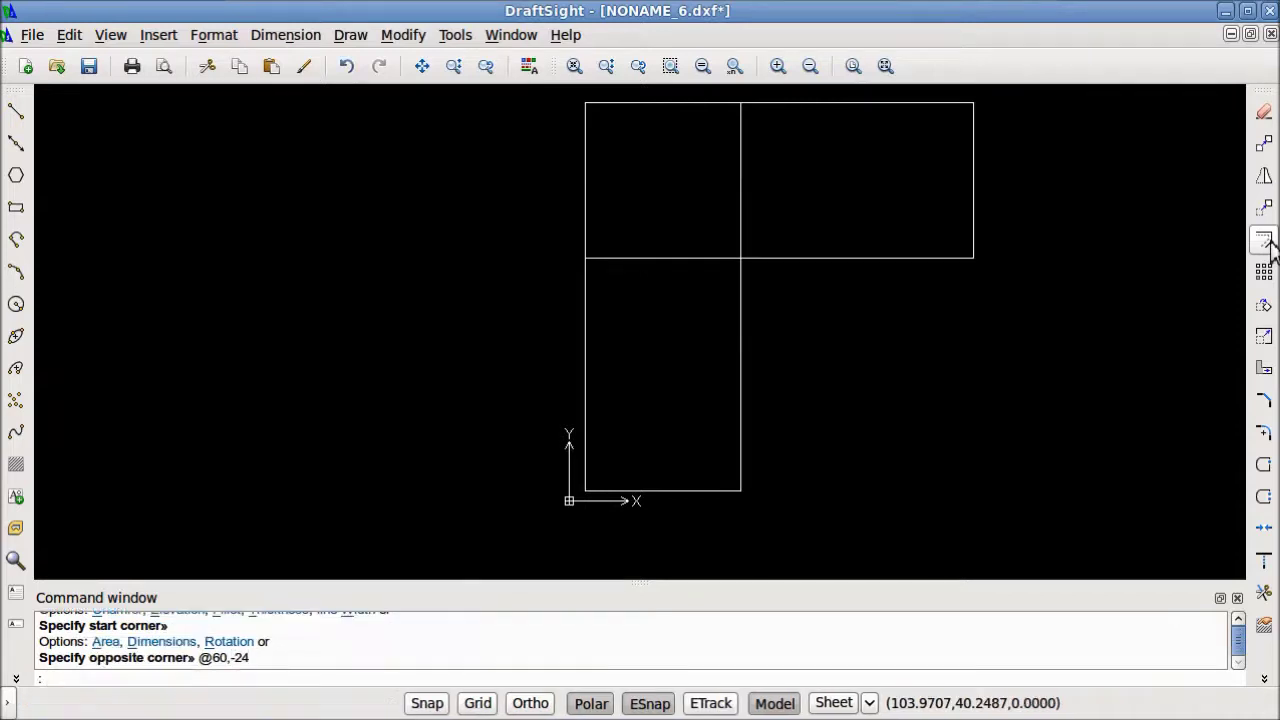
Step: Trim away the inner edges where the two rectangles overlap so they form one L-shaped outline
click(812, 355)
click(631, 133)
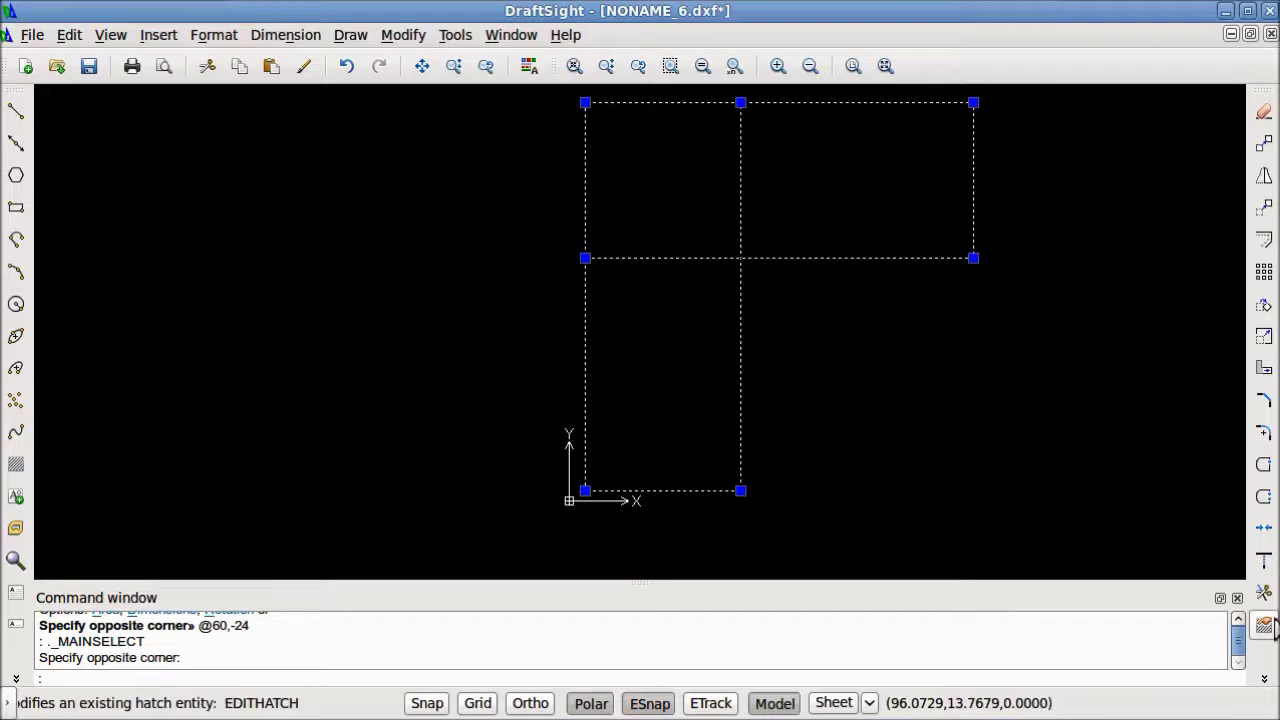
click(1264, 592)
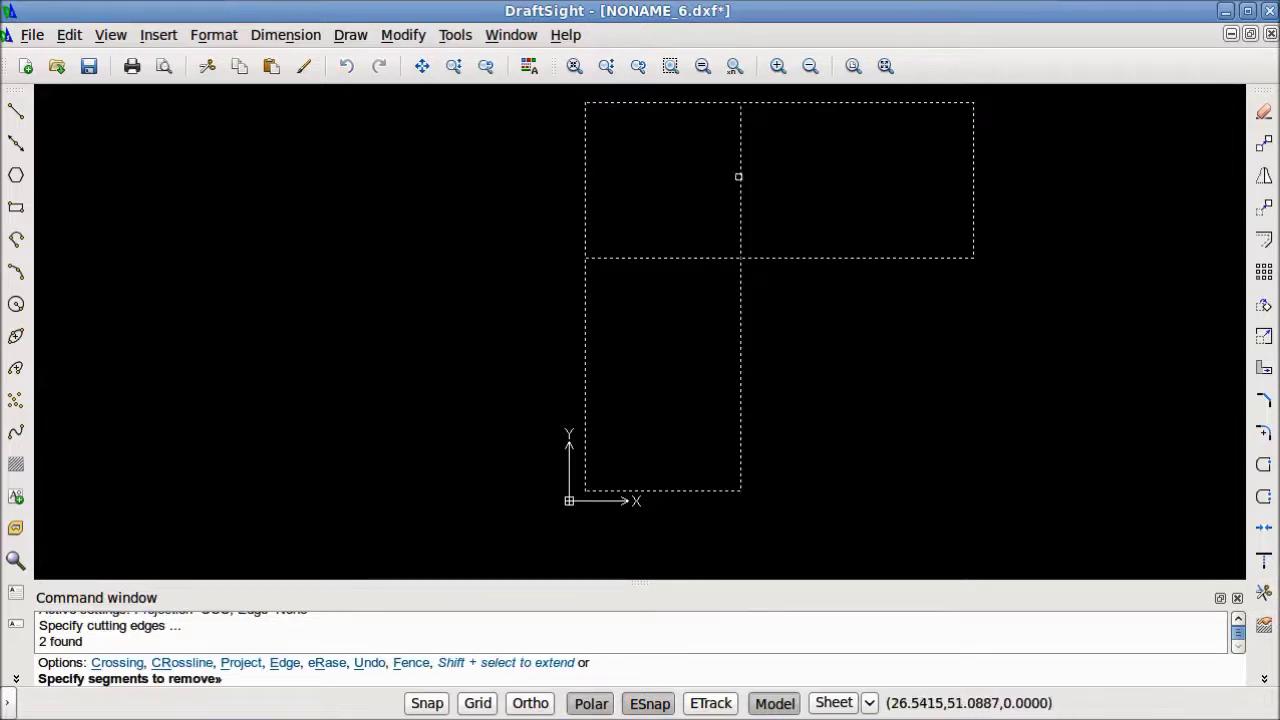
click(742, 166)
click(679, 257)
key(Escape)
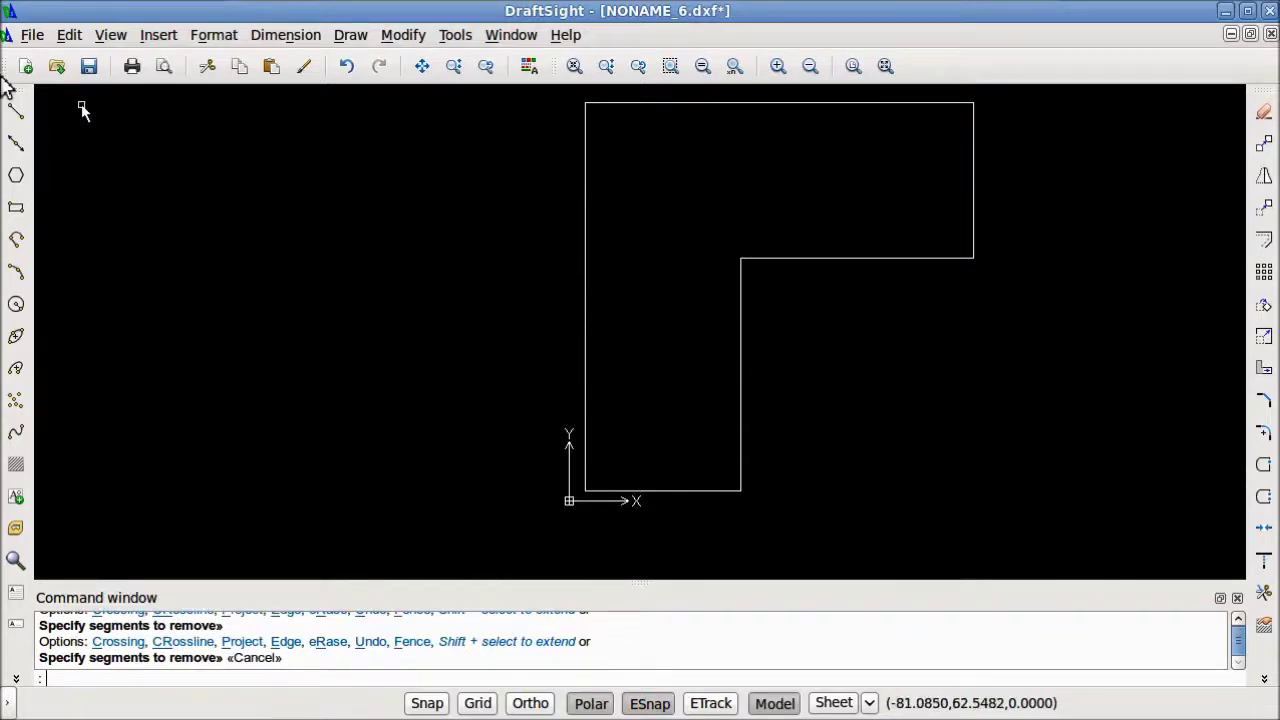
Step: Draw connected lines from the L's outer corner diagonally to its inner corner, 4 straight up, and horizontally left past the outer edge
click(16, 111)
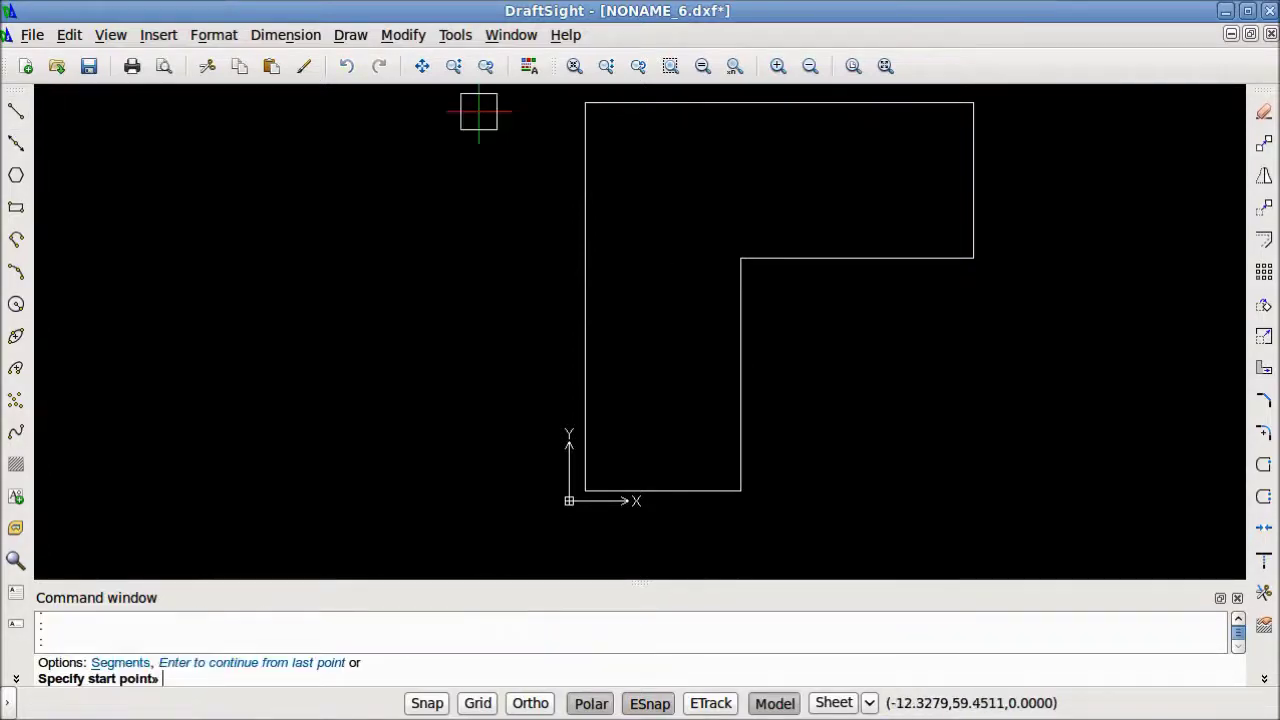
click(585, 102)
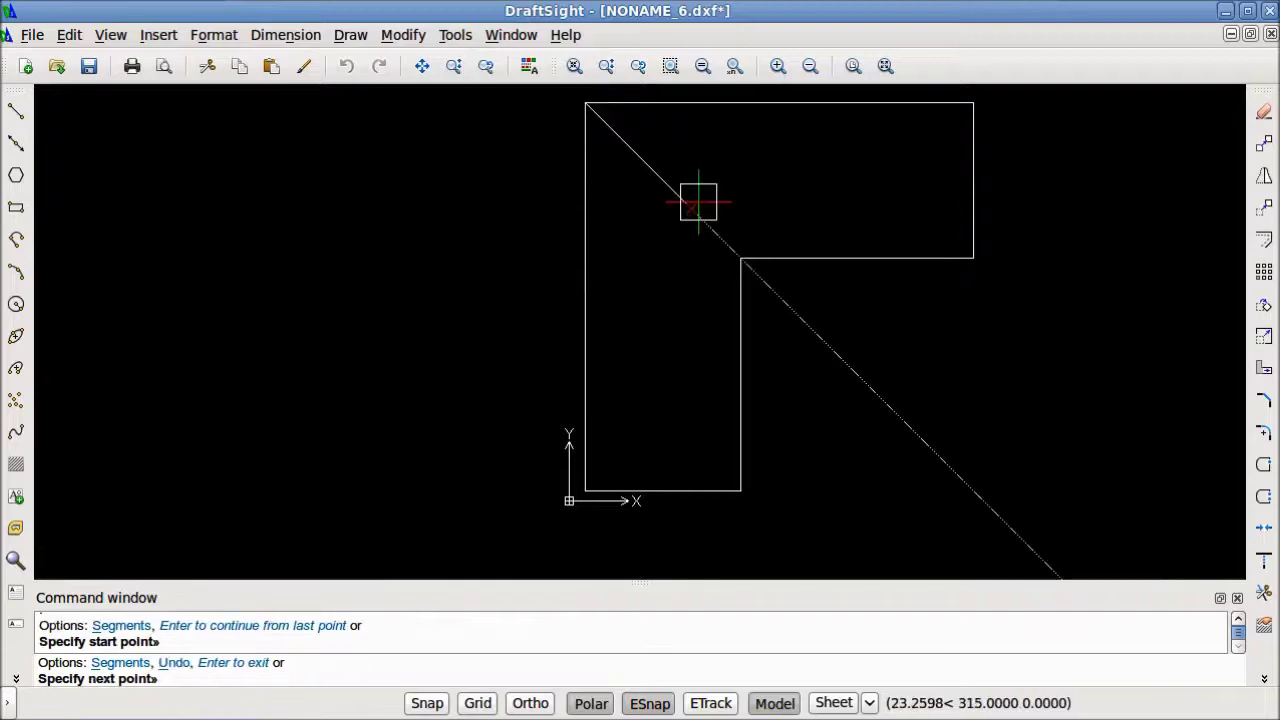
click(740, 258)
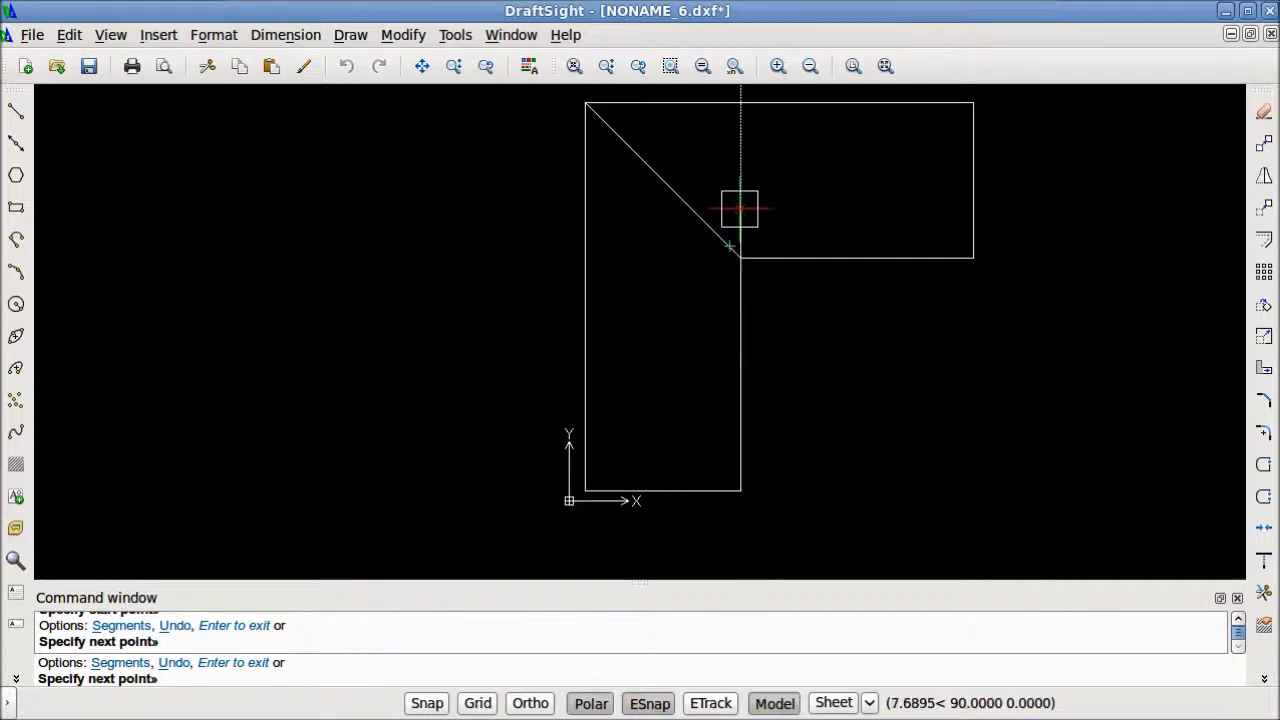
key(Return)
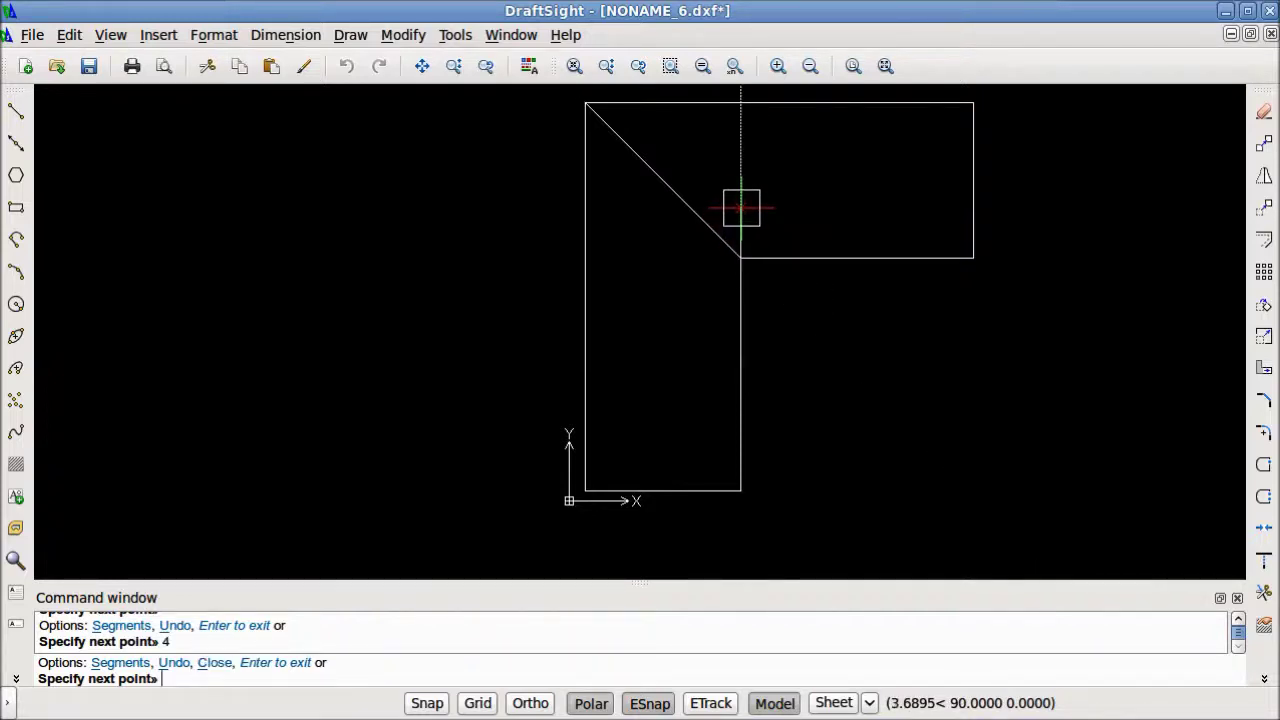
click(536, 232)
key(Return)
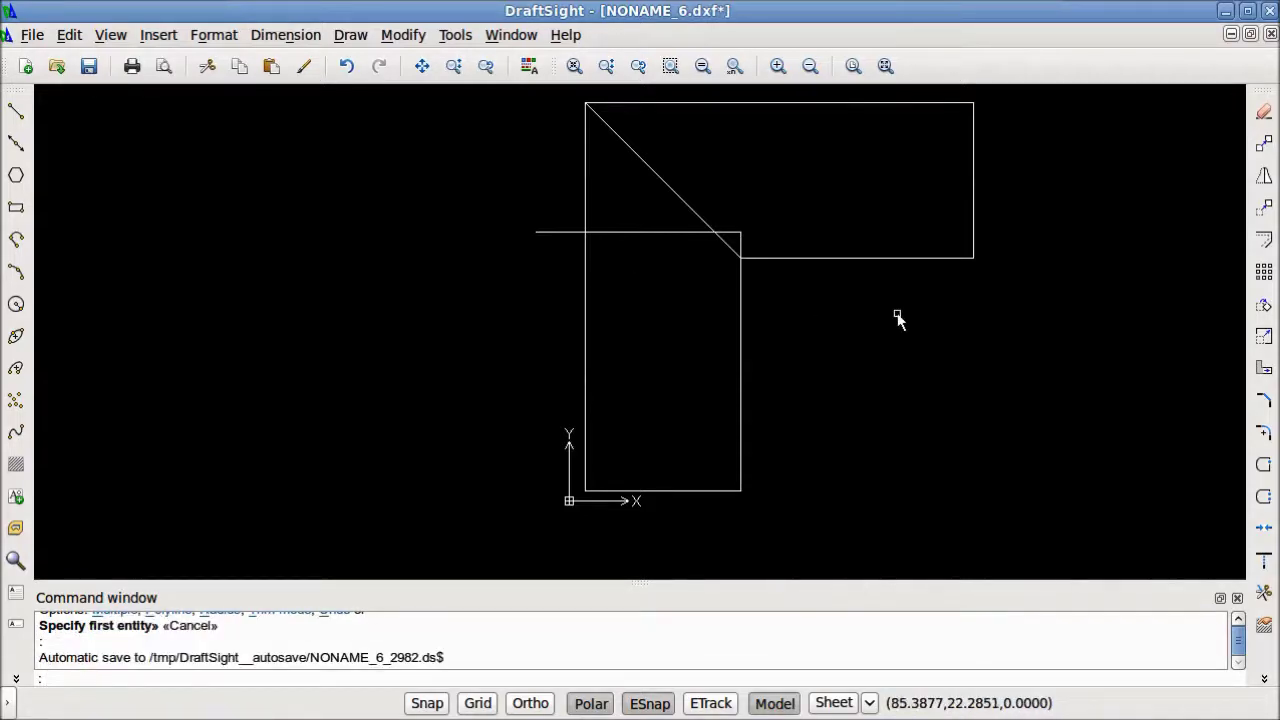
Step: Fillet the horizontal seam line and the lower part of the diagonal with a radius of 1.75
click(1267, 431)
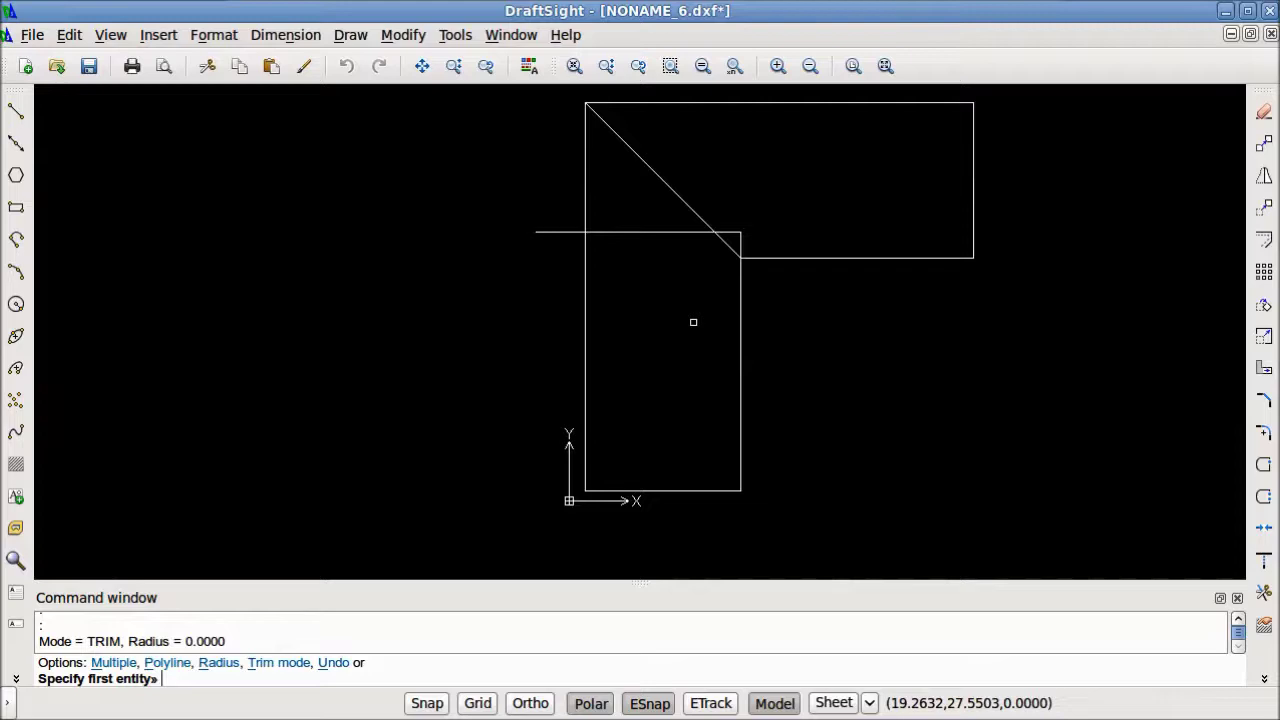
key(F8)
text(R)
key(Return)
key(F10)
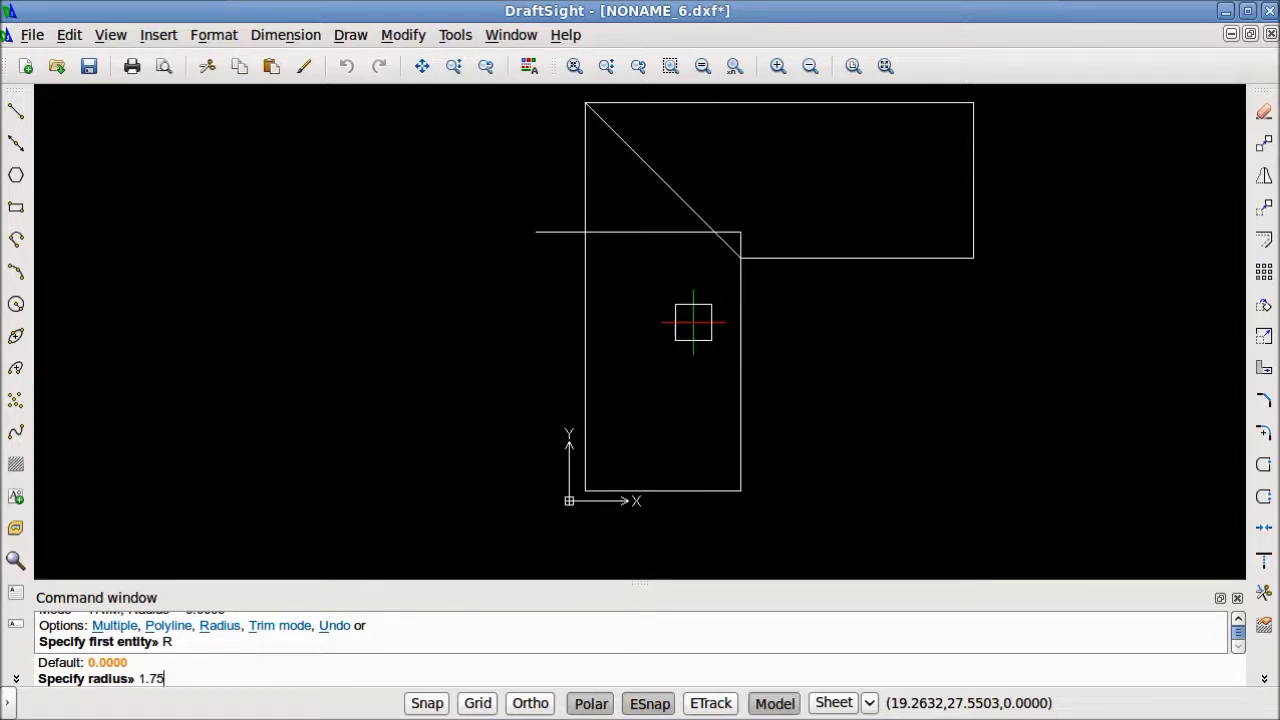
key(Return)
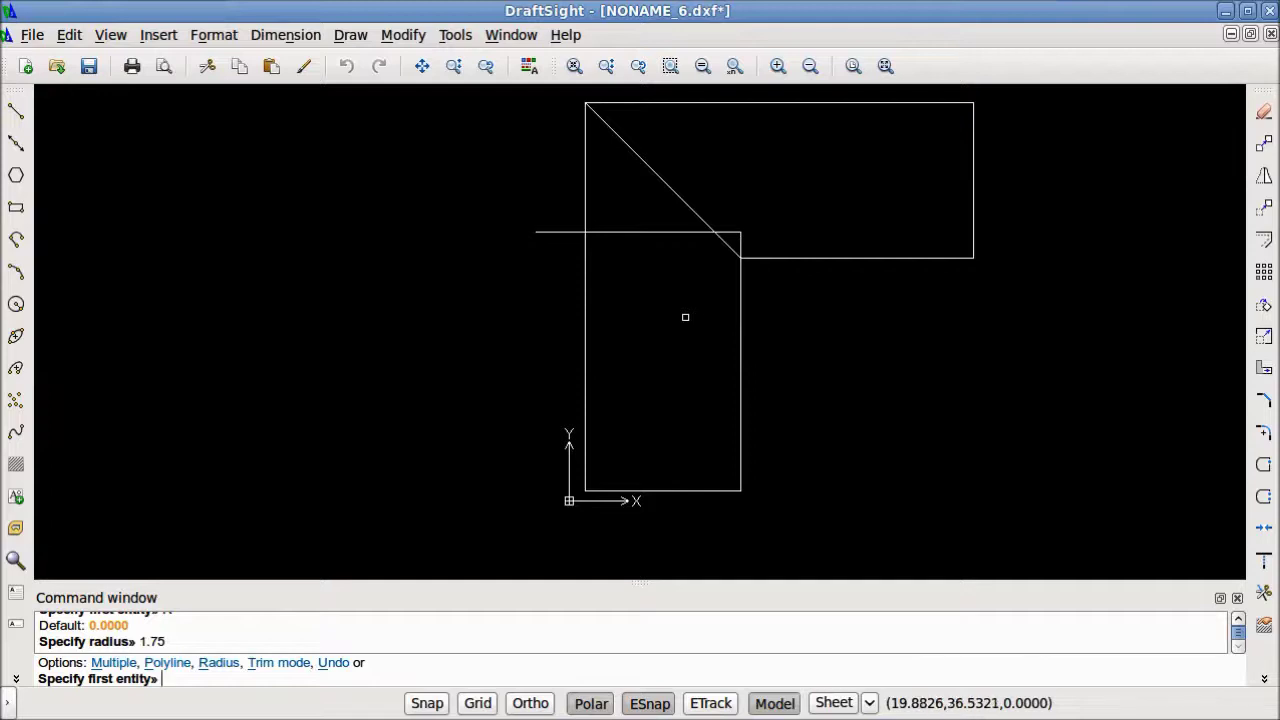
click(687, 233)
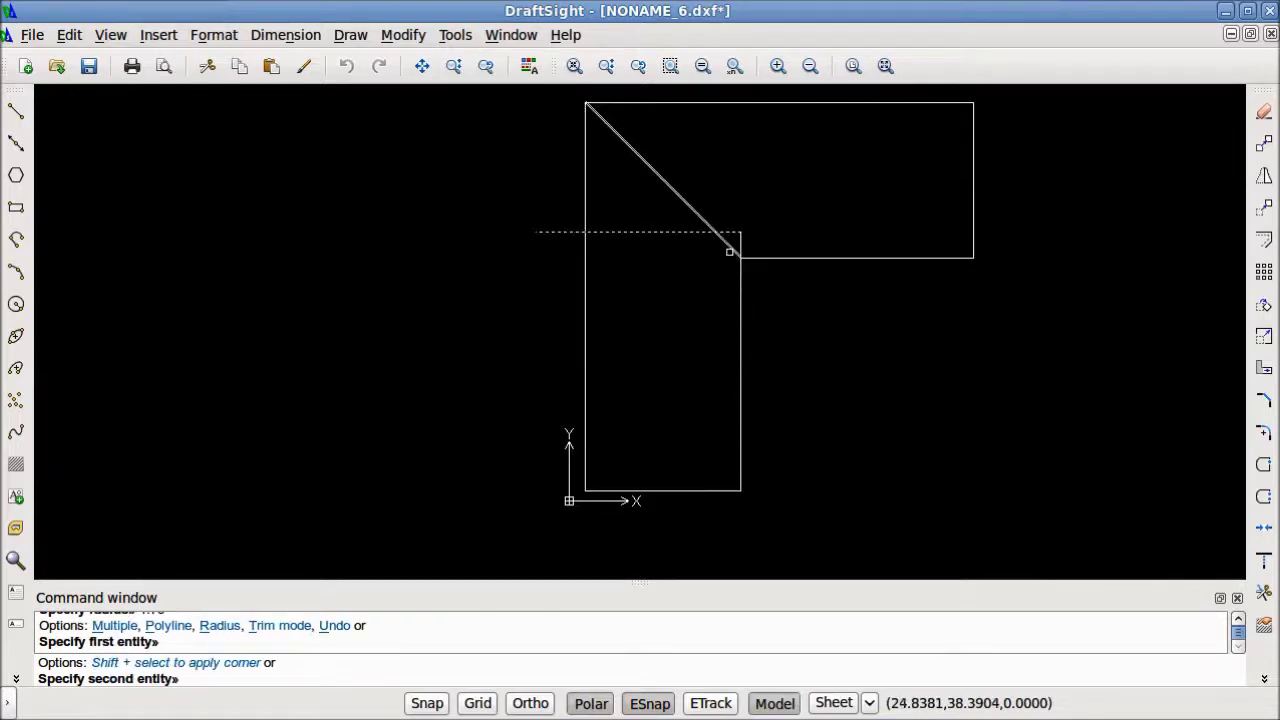
click(733, 250)
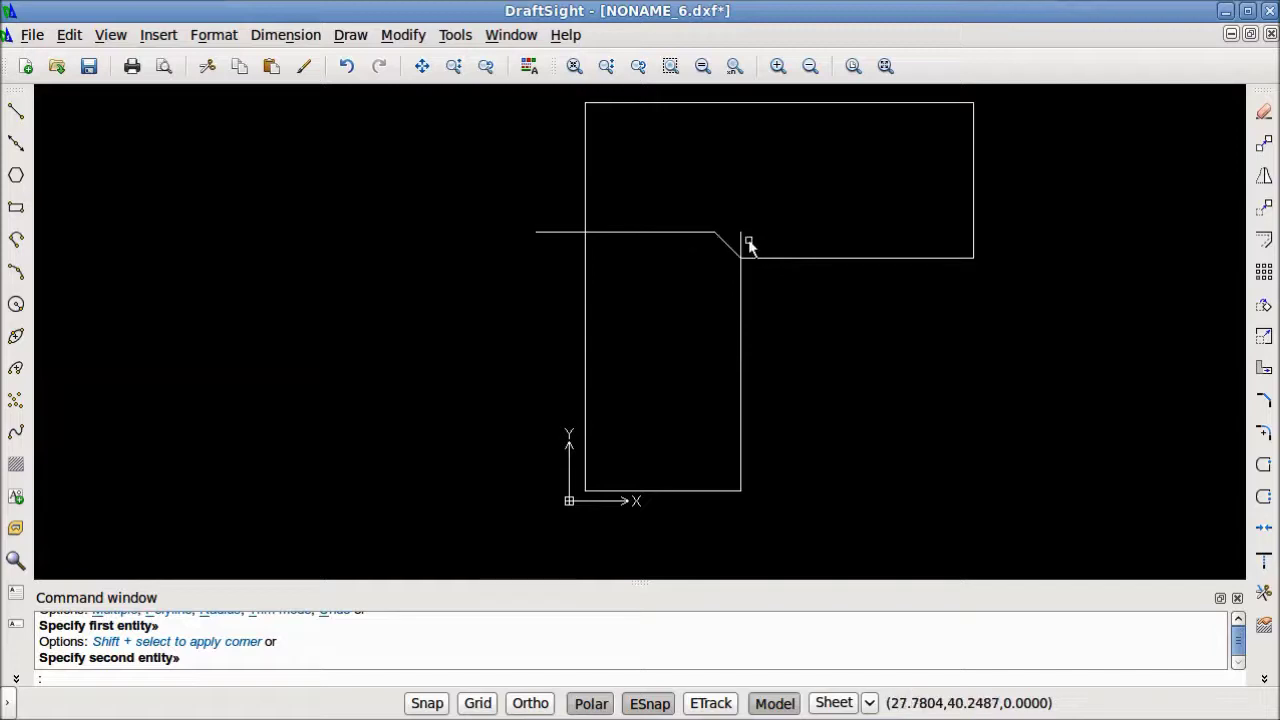
Step: Trim the seam line's overhang beyond the outer edge and remove the short vertical line above the inner corner
scroll(749, 245, up, 6)
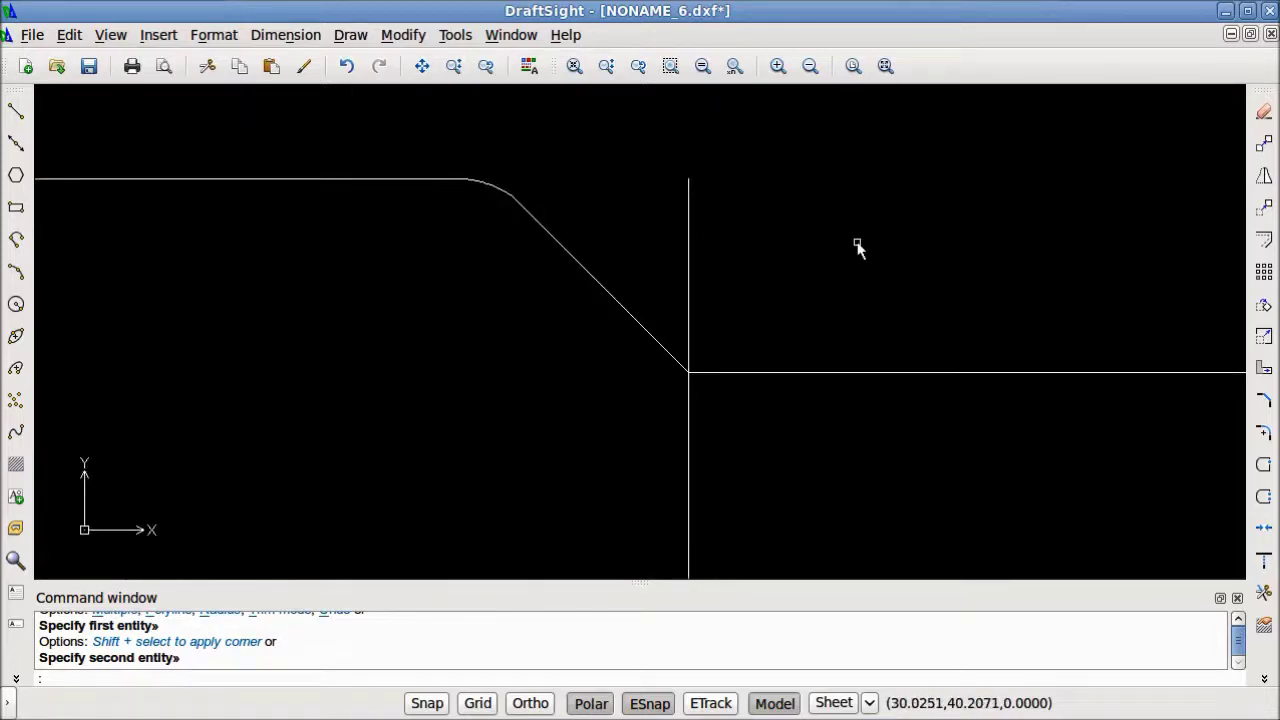
click(1264, 593)
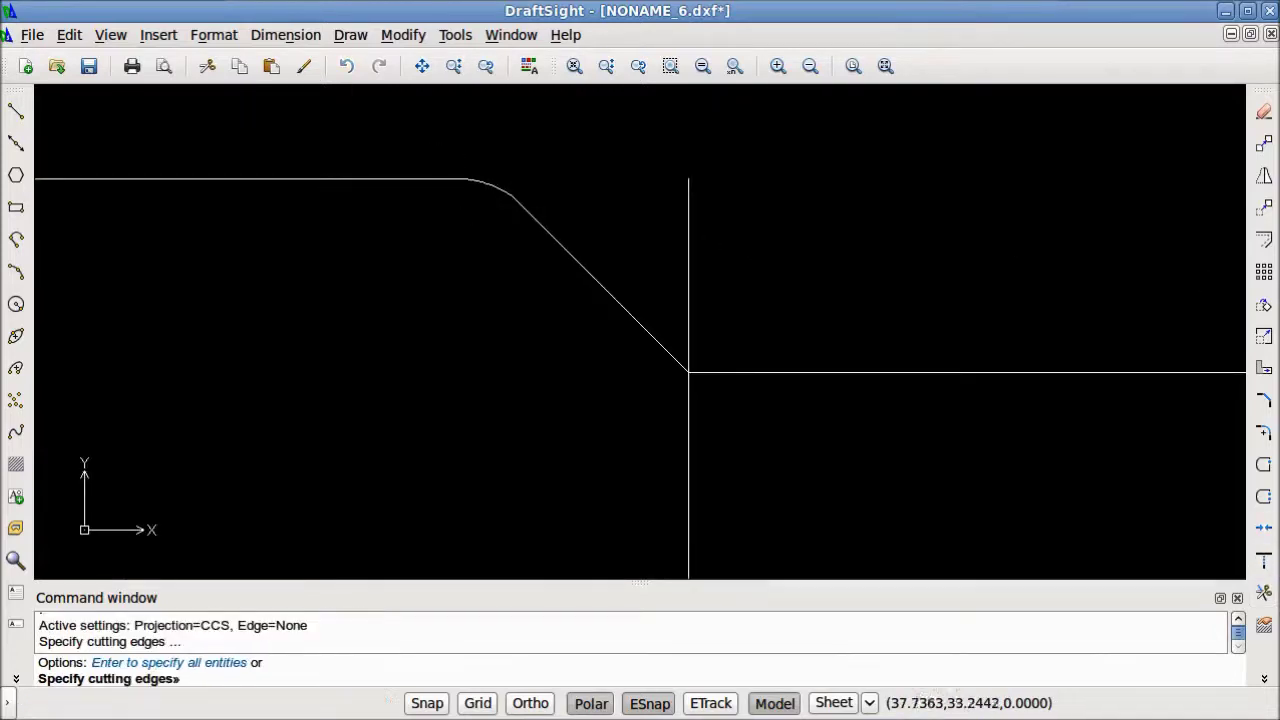
scroll(722, 315, down, 4)
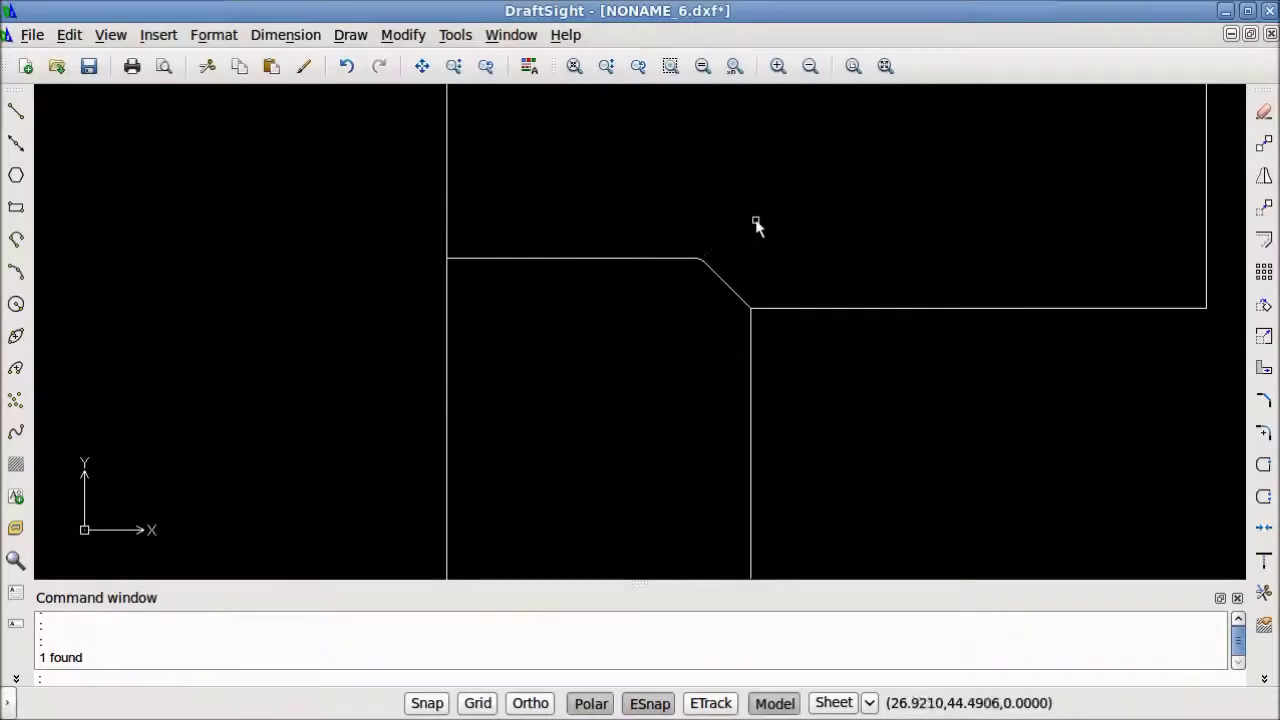
scroll(753, 229, down, 1)
scroll(753, 227, down, 1)
click(737, 186)
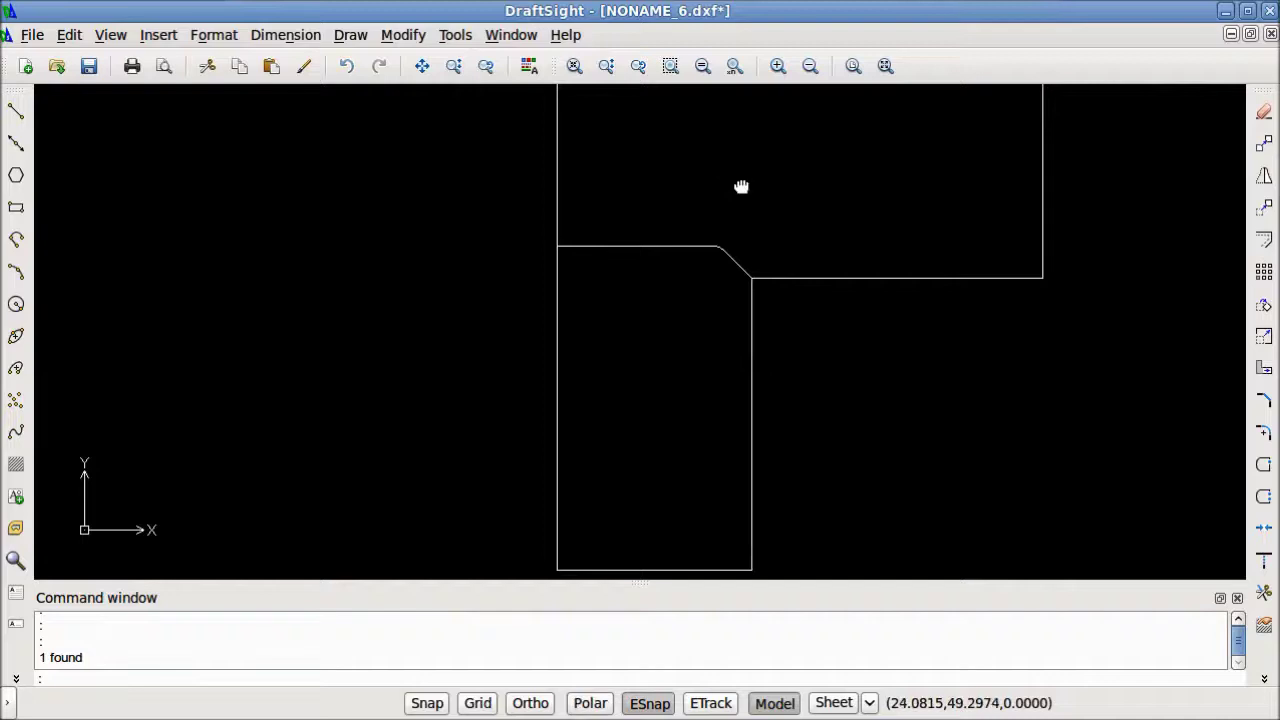
Step: Copy the countertop's upper leg together with the seam lines and place the copy to the right of the L-shape
middle_drag(740, 186, 695, 213)
click(430, 100)
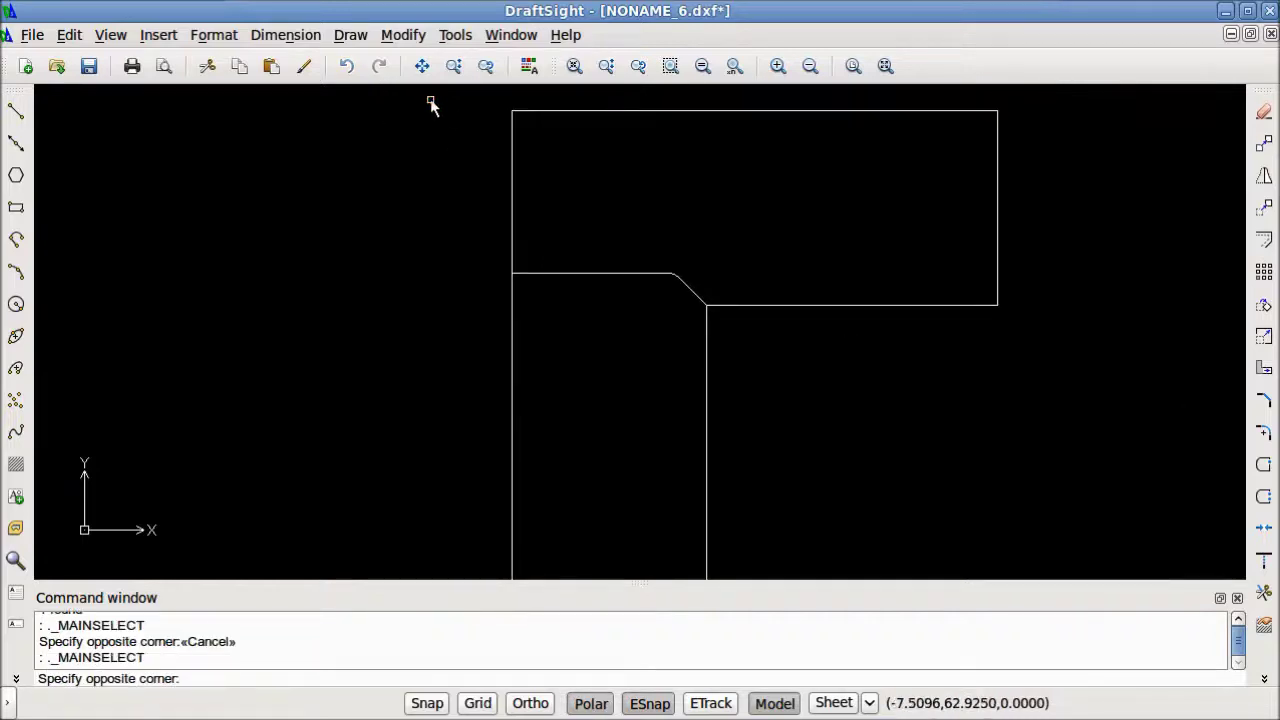
click(1117, 389)
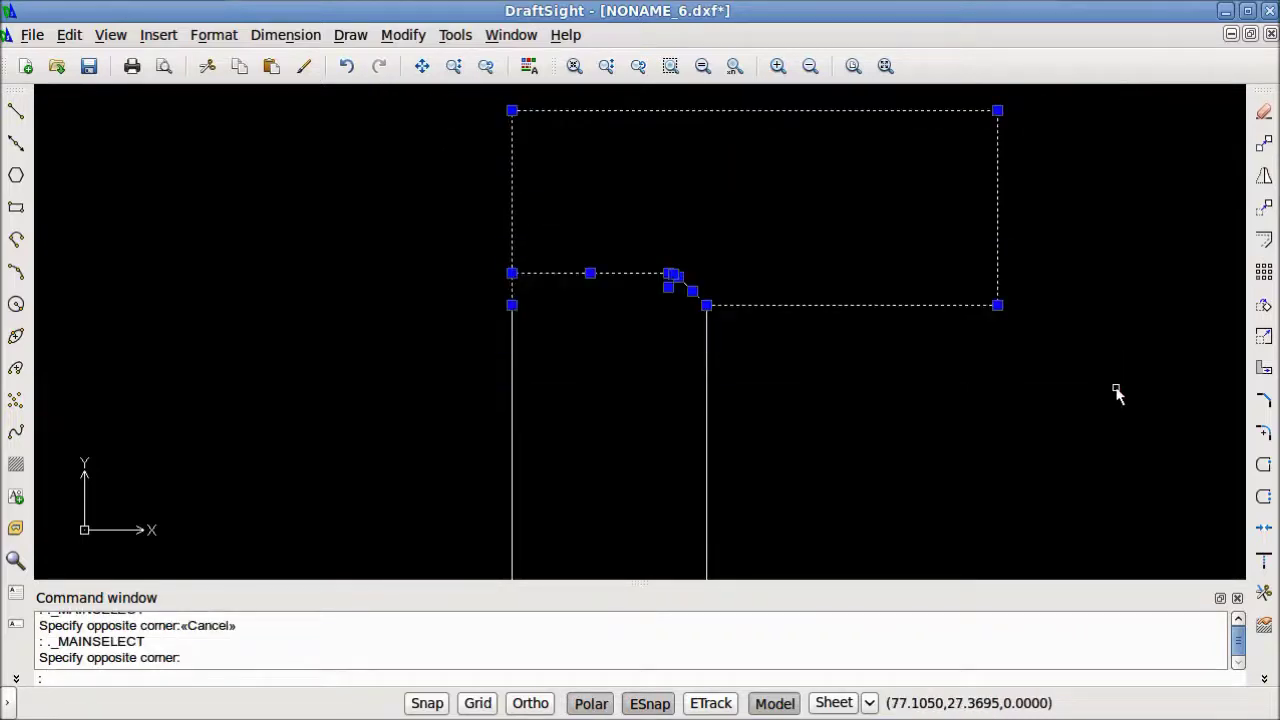
key(Escape)
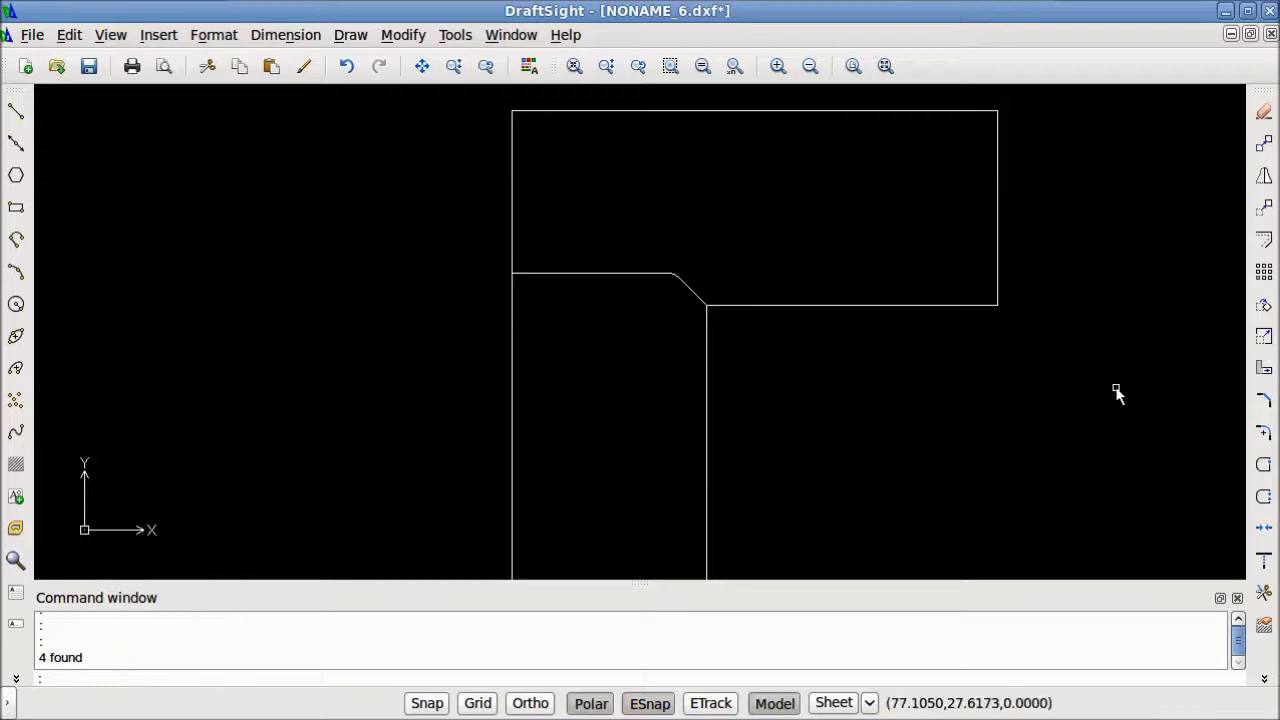
scroll(1105, 385, down, 4)
middle_drag(1087, 353, 780, 380)
key(F10)
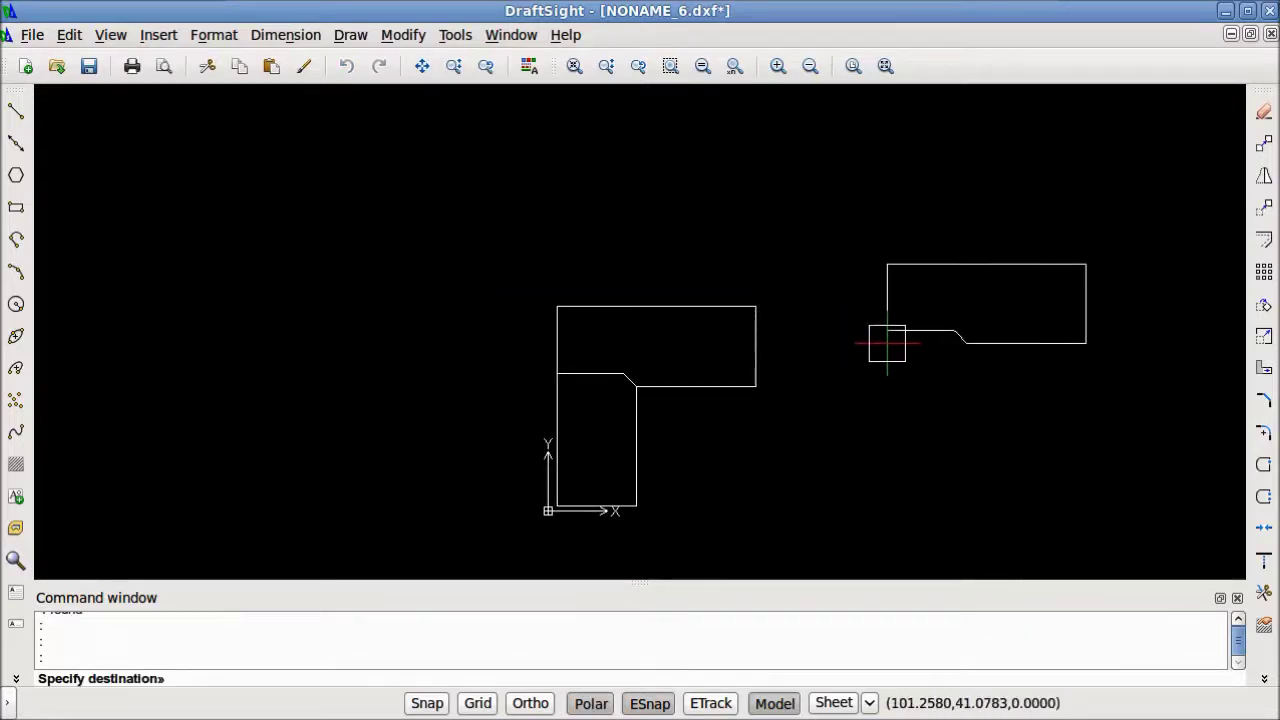
click(884, 374)
click(549, 266)
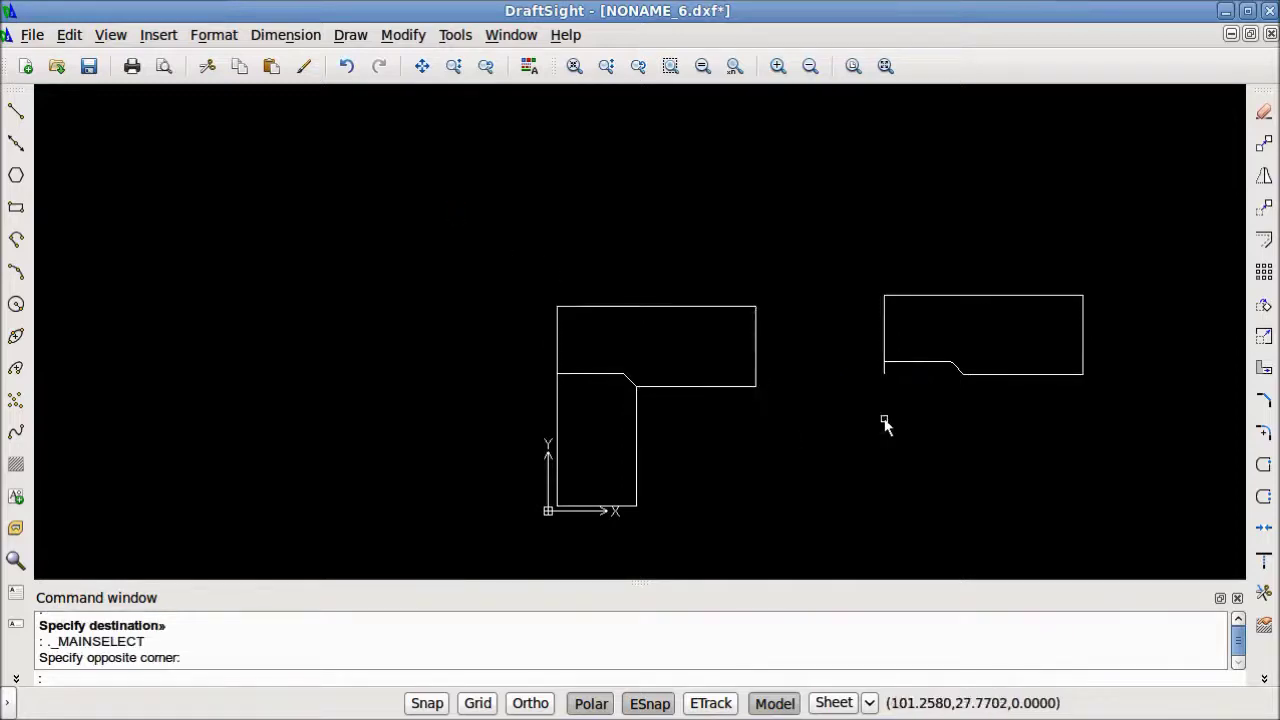
Step: Trim away the original L-shape's upper leg to the right of the lower leg's right edge
click(804, 472)
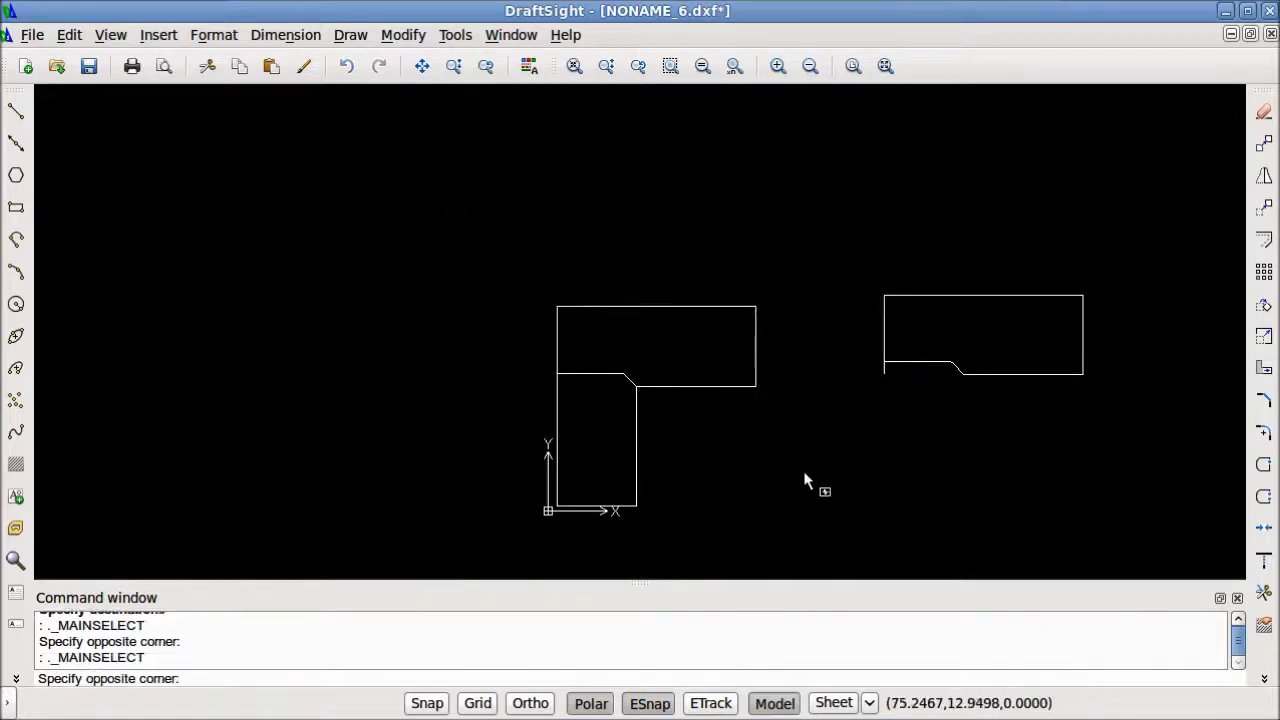
click(677, 222)
key(ctrl+z)
key(Escape)
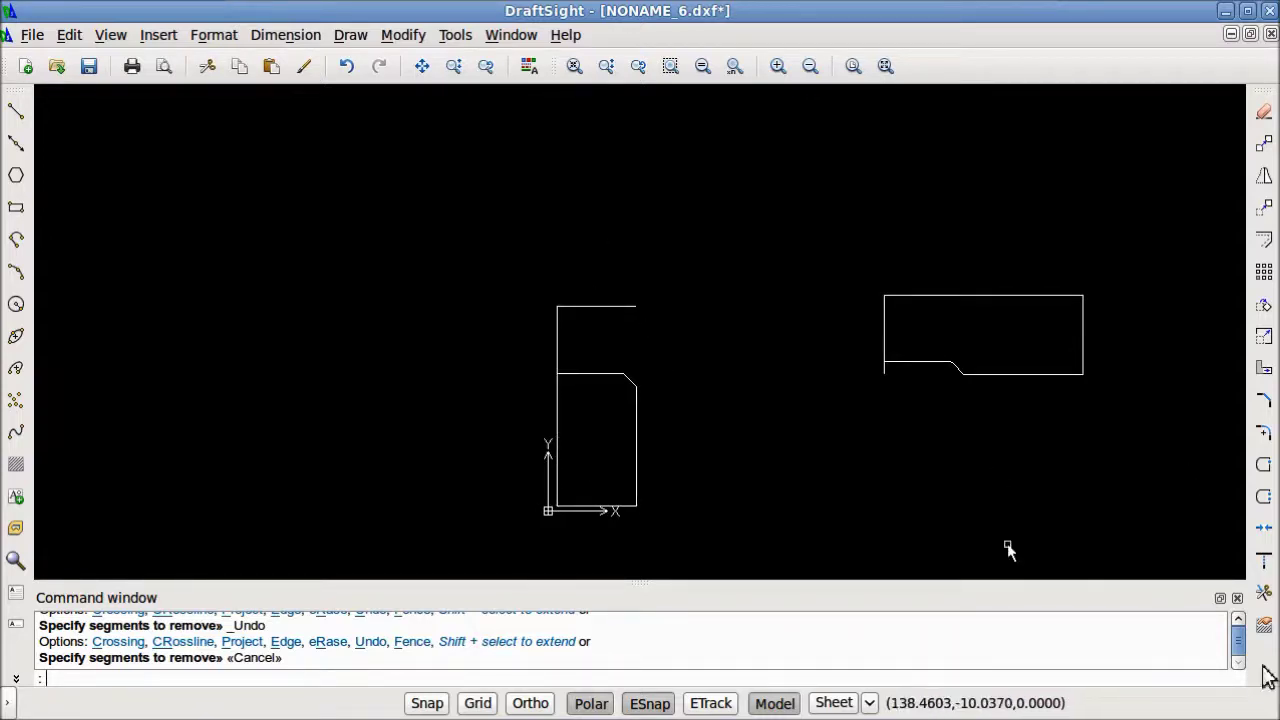
Step: Trim the original L-shape's outer left edge above the horizontal seam line
click(1263, 592)
click(727, 525)
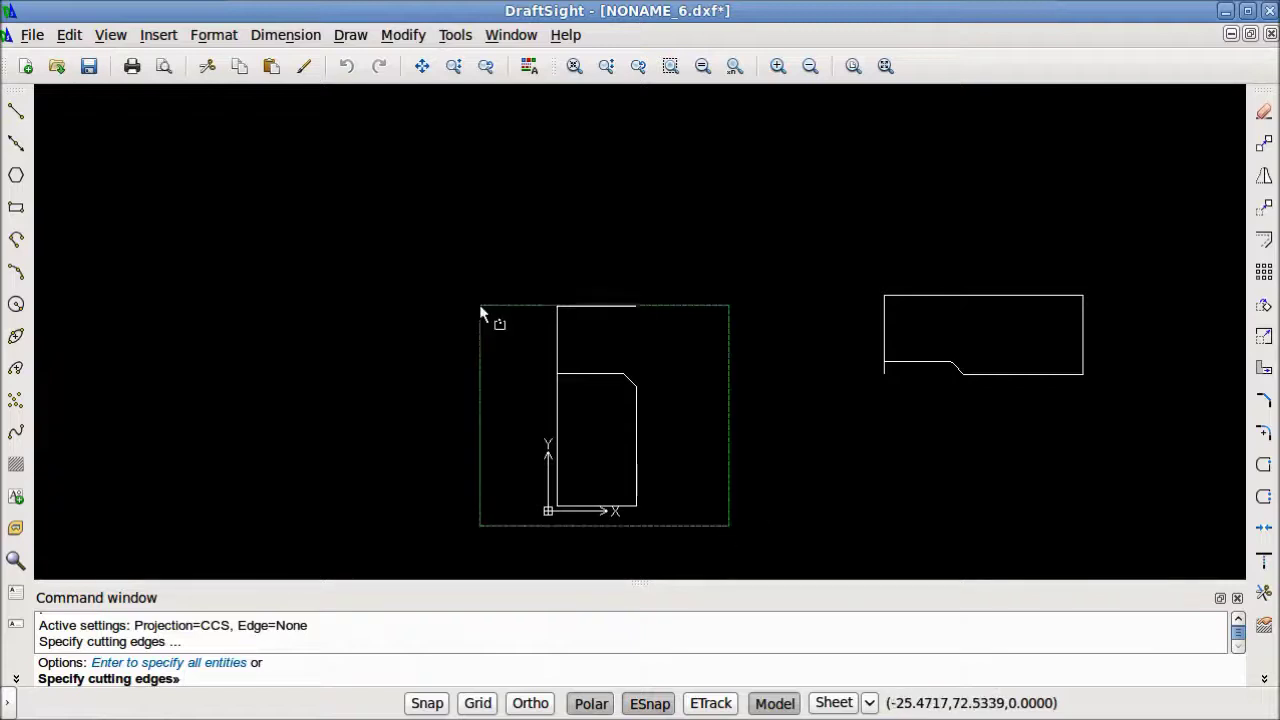
click(480, 306)
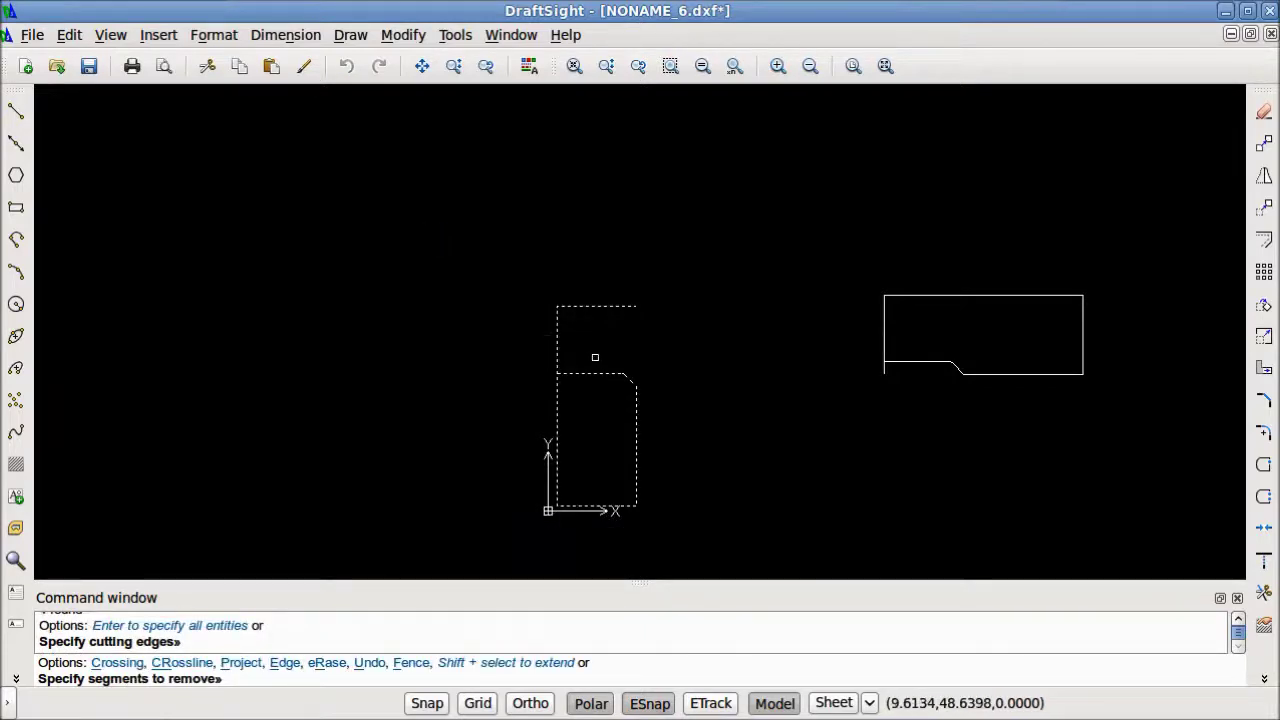
click(555, 342)
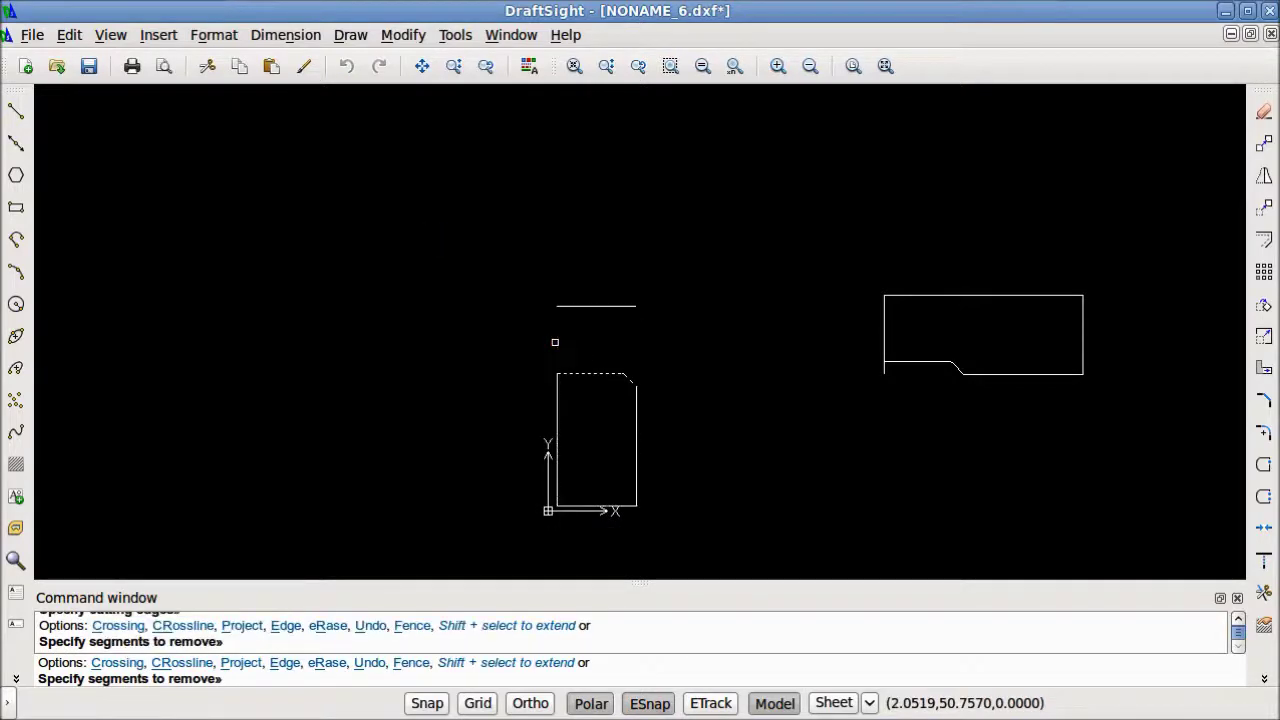
key(Escape)
Step: Delete the leftover horizontal line above the lower countertop piece
click(663, 338)
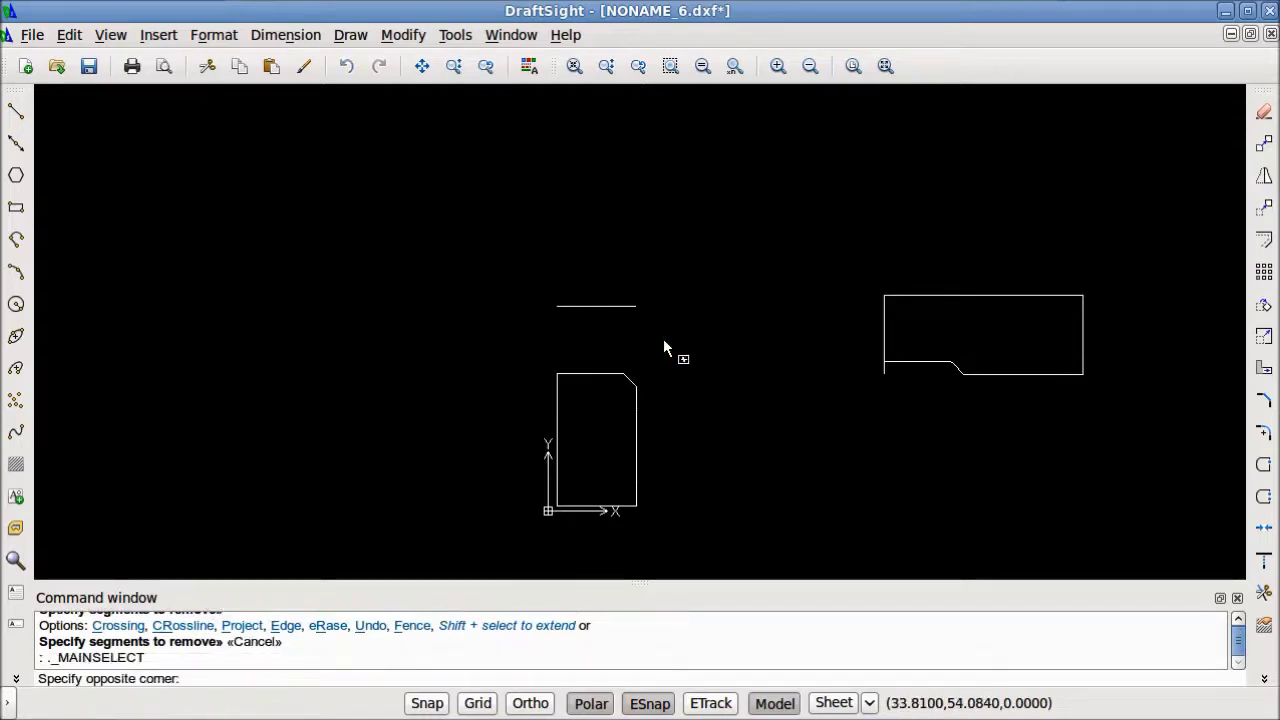
click(560, 272)
text(ex)
key(Return)
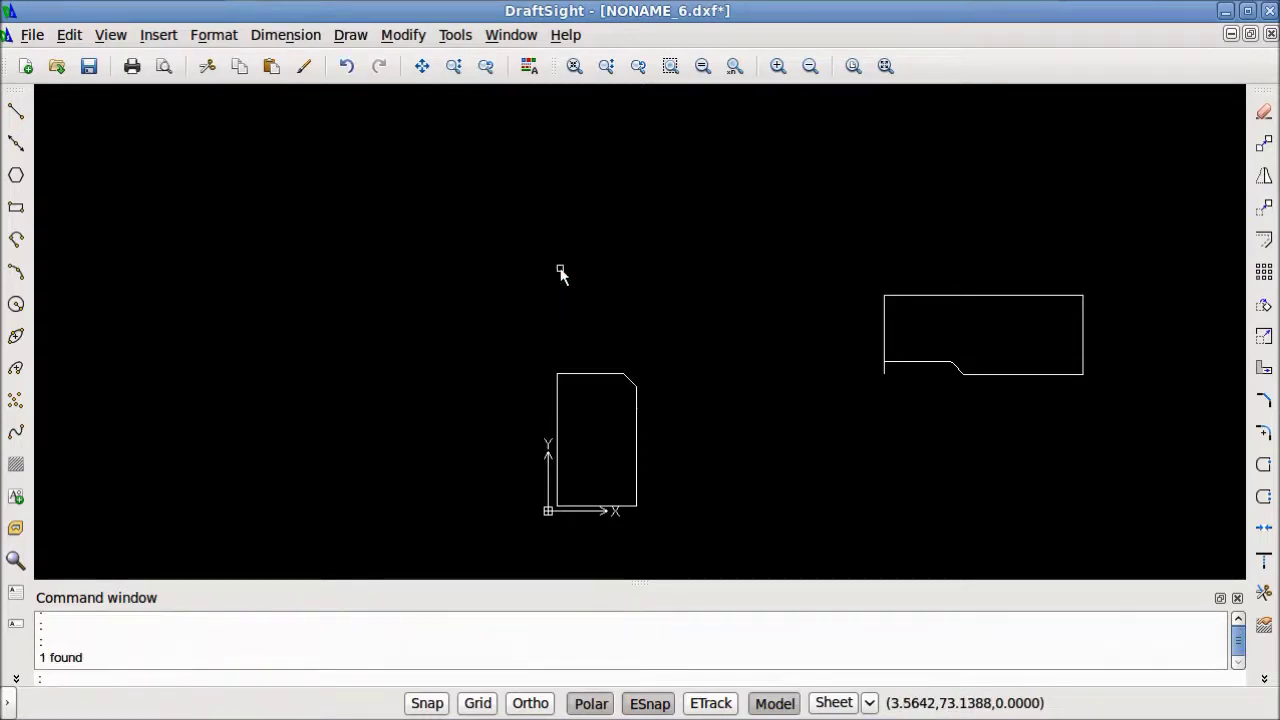
Step: Trim the short vertical stub hanging below the seam line at the copied piece's left edge
click(909, 380)
key(Escape)
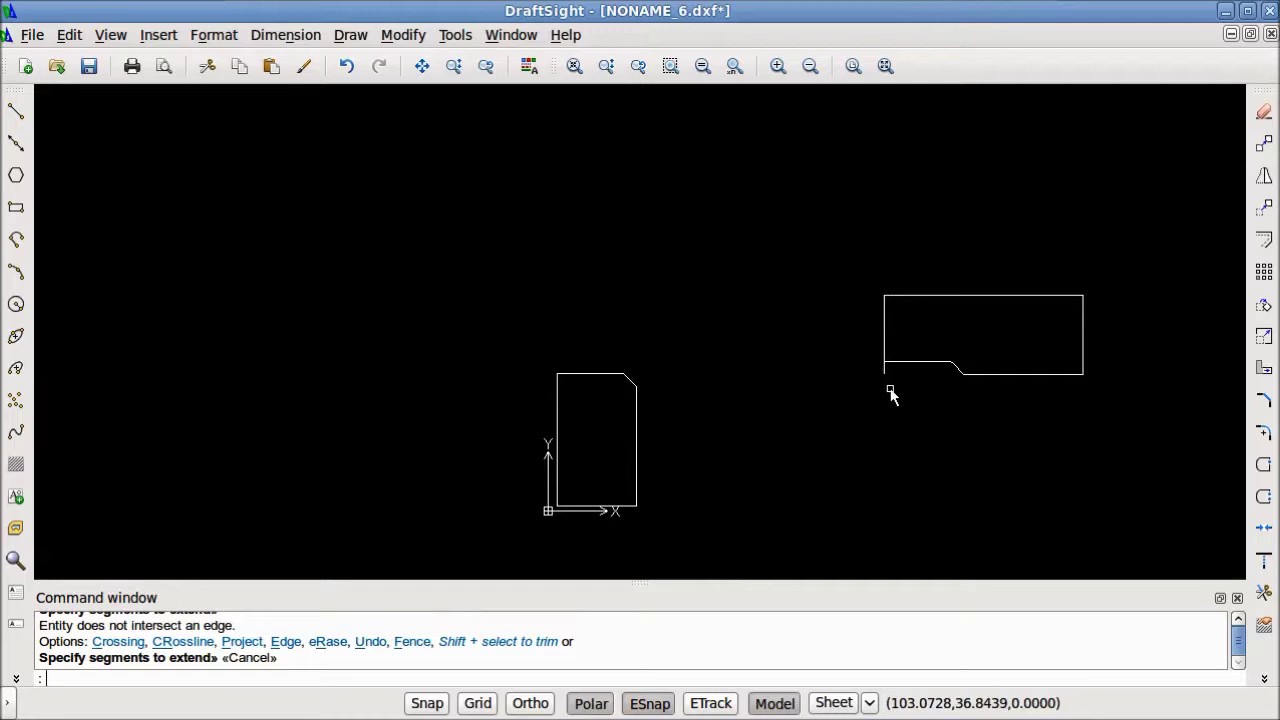
scroll(816, 375, up, 2)
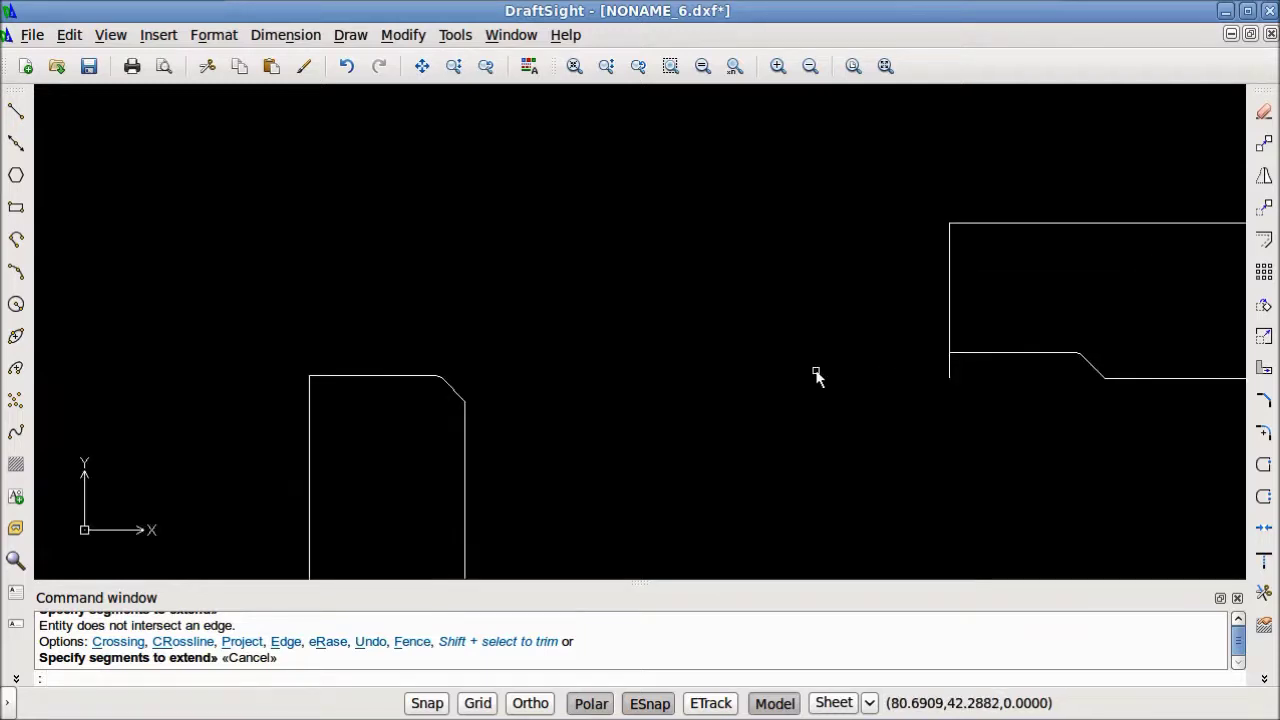
click(1034, 431)
click(883, 306)
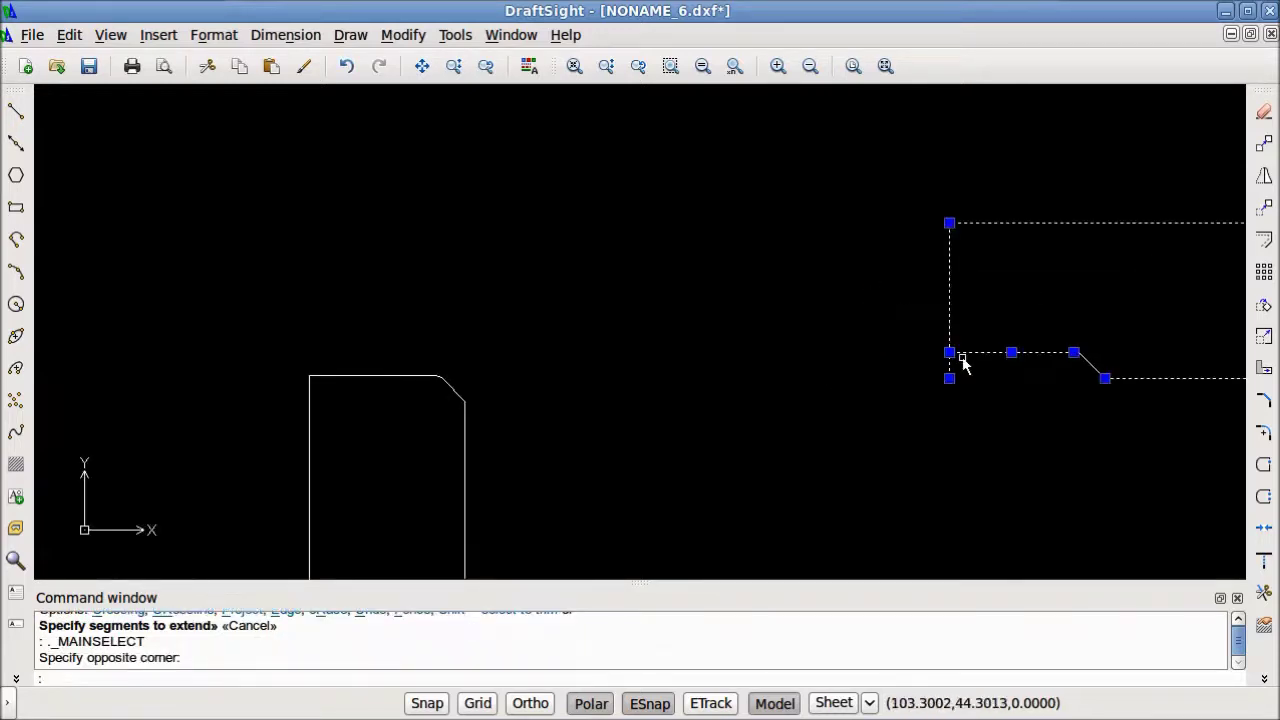
click(1263, 592)
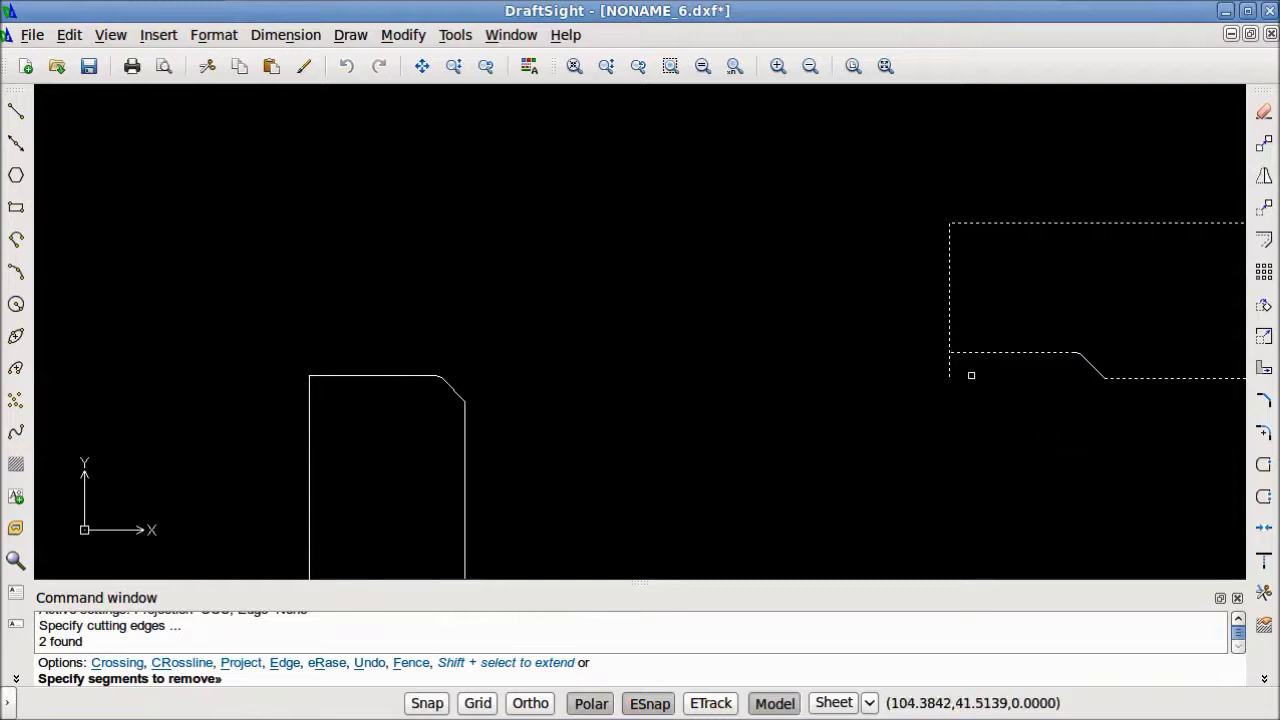
click(911, 360)
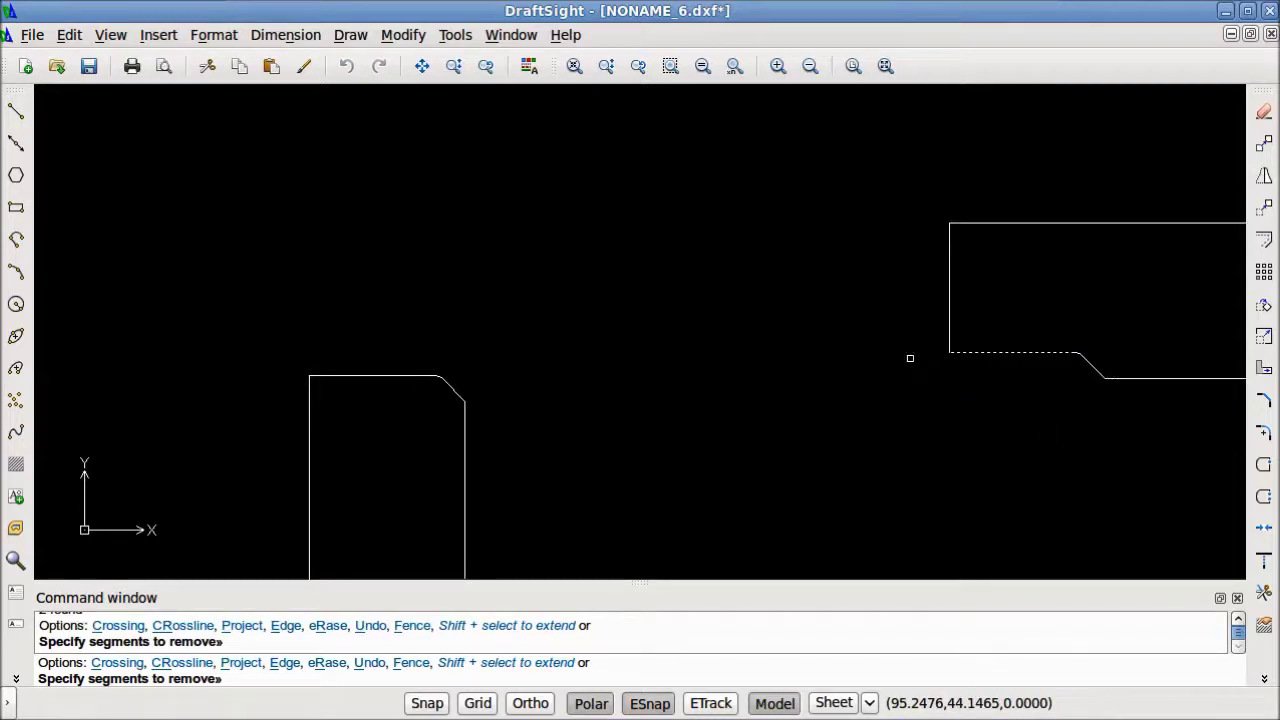
key(Escape)
Step: Move the copied upper piece horizontally left so it sits just above the lower piece with a small gap at the seam
scroll(909, 357, down, 3)
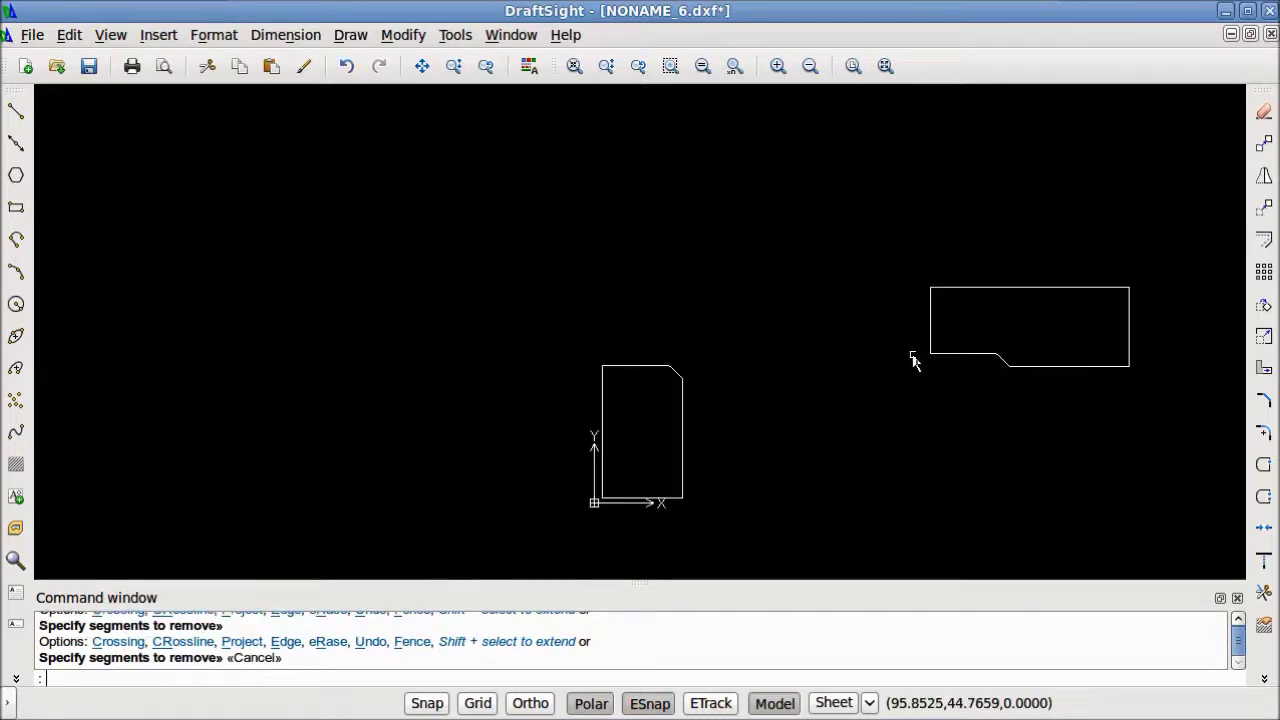
click(1160, 451)
click(866, 268)
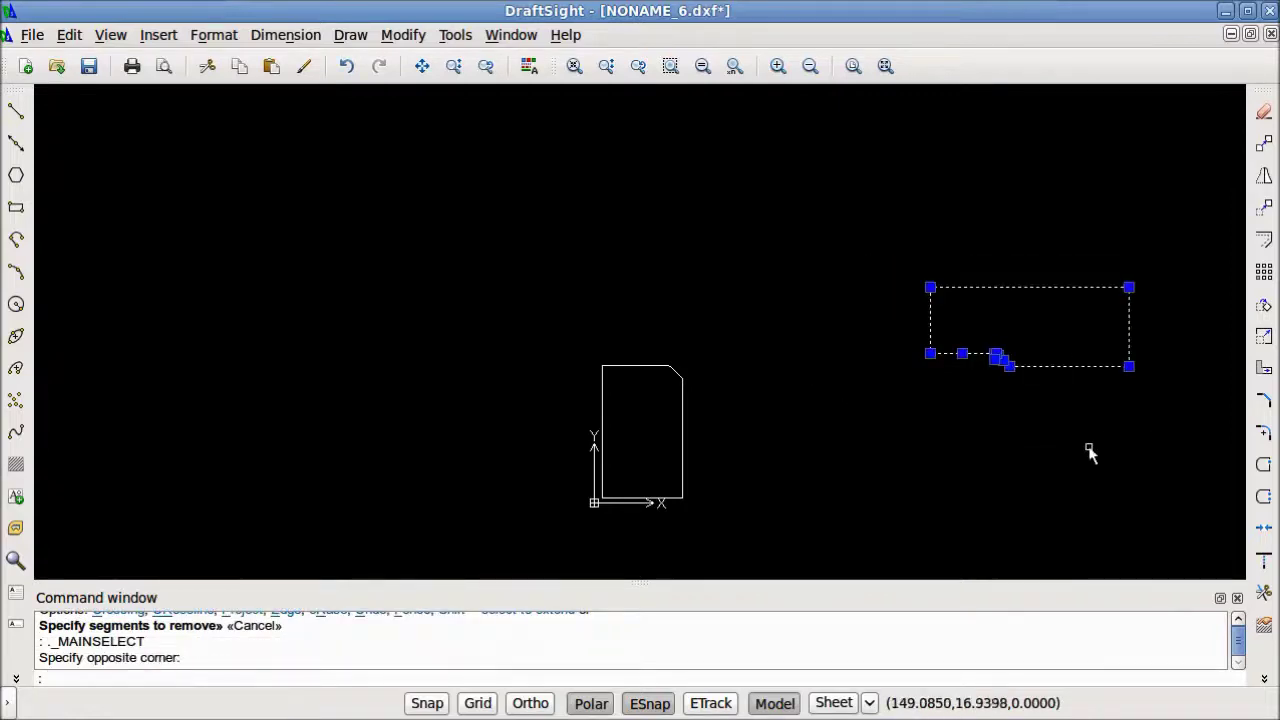
text(m)
key(Return)
click(1034, 426)
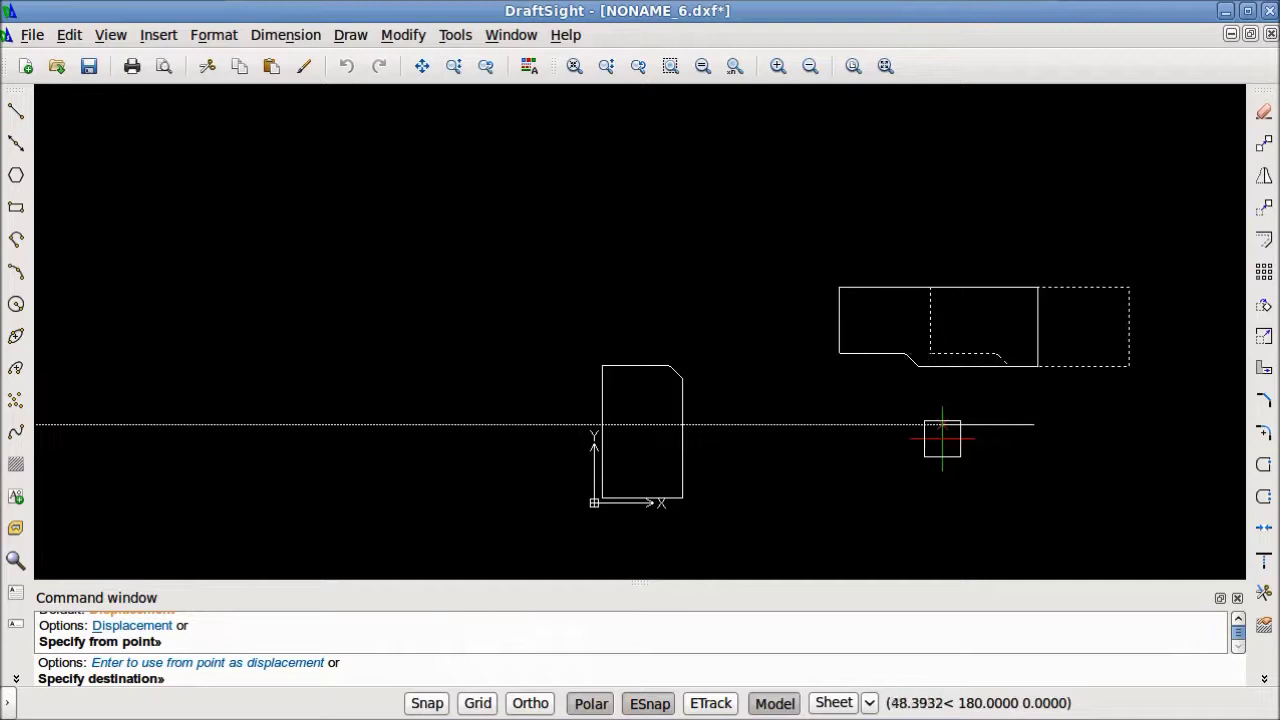
click(710, 423)
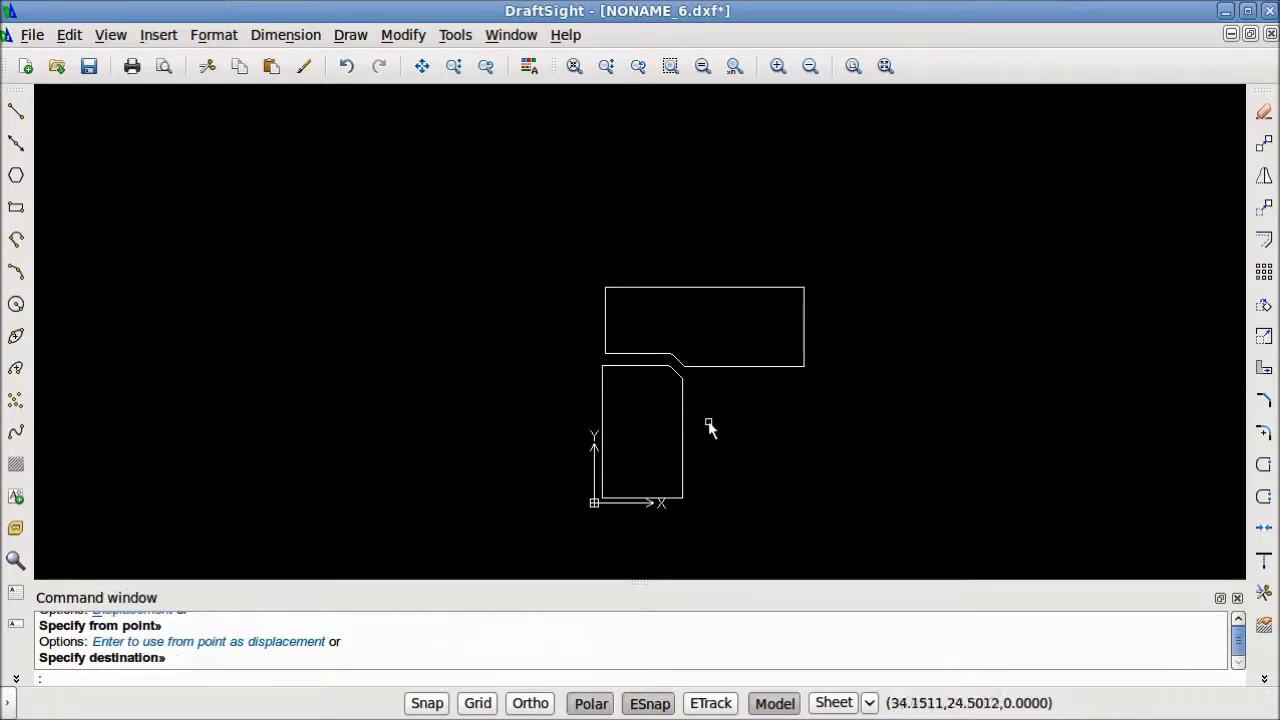
scroll(676, 398, up, 3)
scroll(668, 368, up, 2)
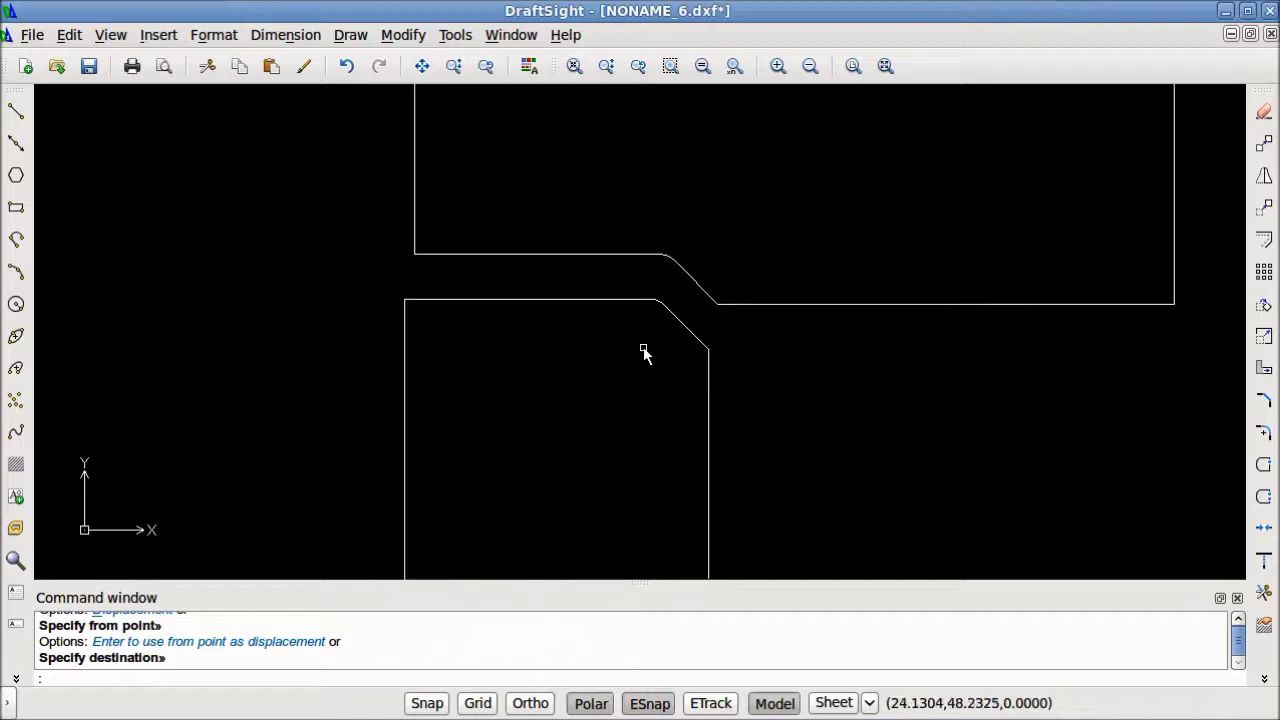
scroll(647, 260, up, 1)
scroll(650, 262, up, 1)
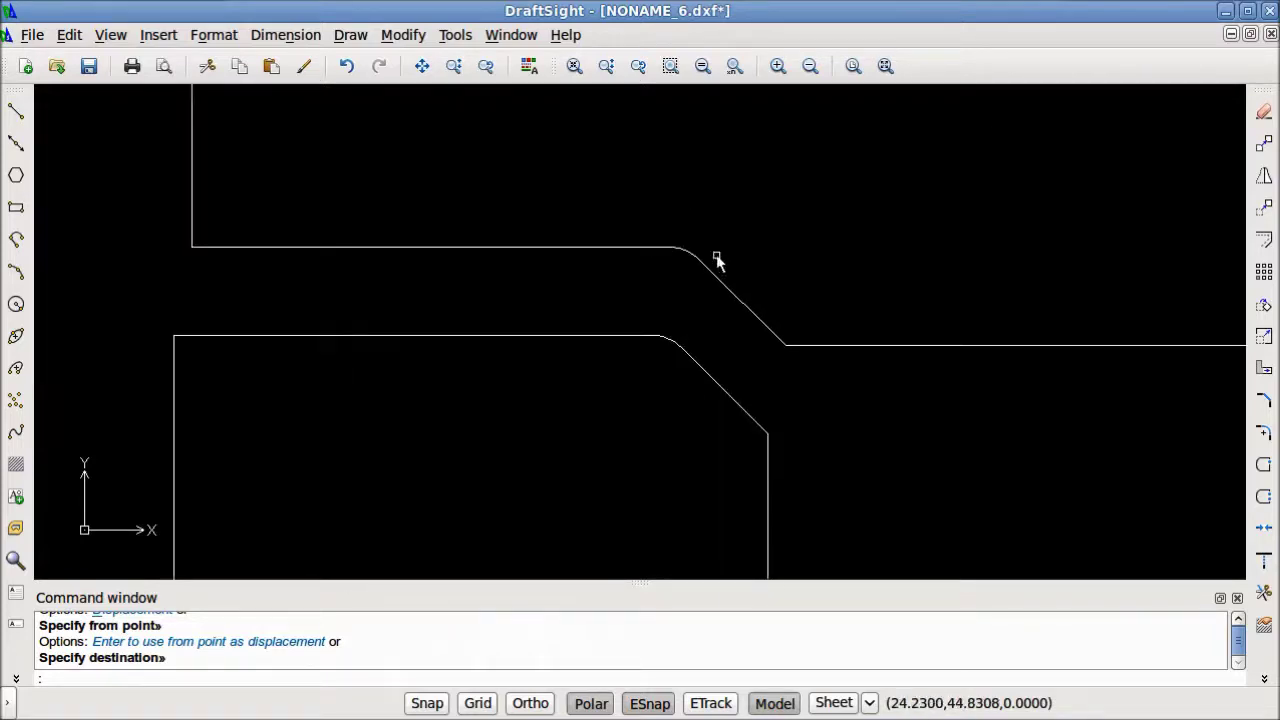